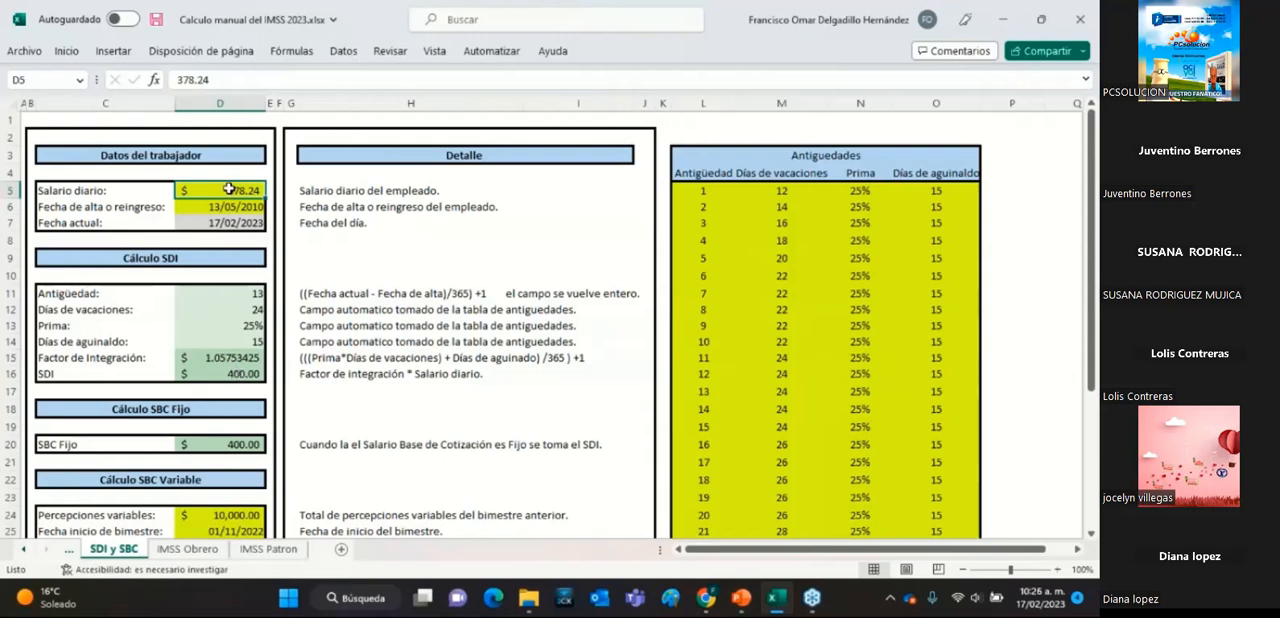
# Set the worker's Salario diario to 400 in the Datos del trabajador block.
pyautogui.moveTo(232, 80); pyautogui.dragTo(172, 80)
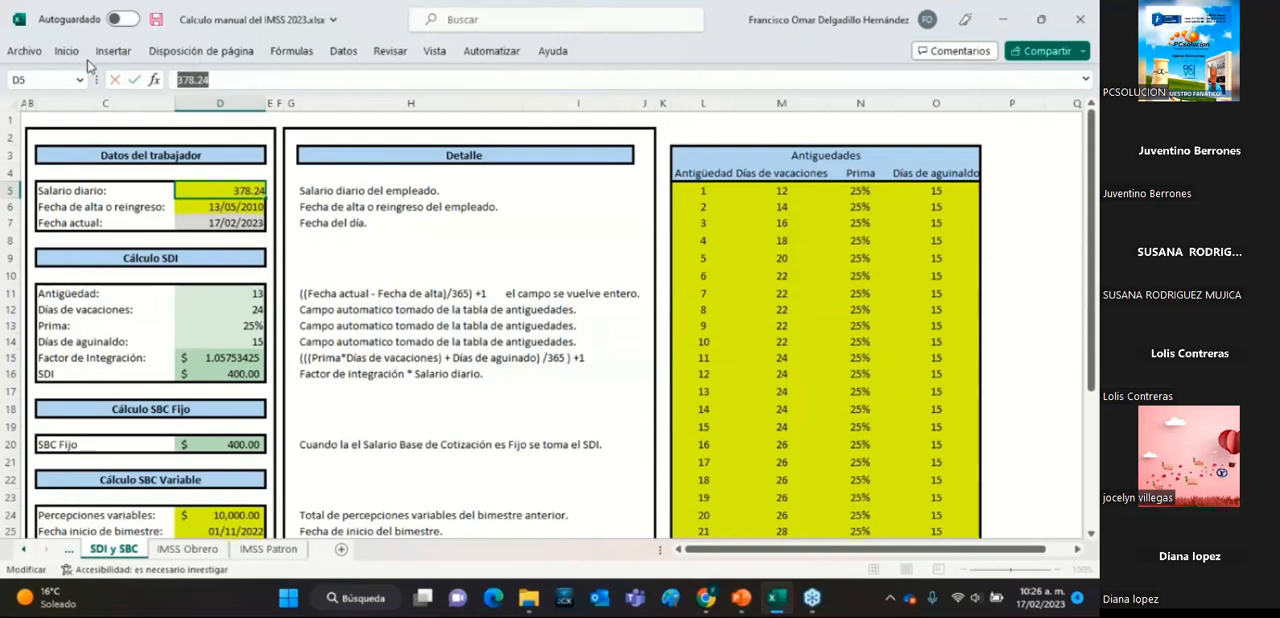
pyautogui.write('400')
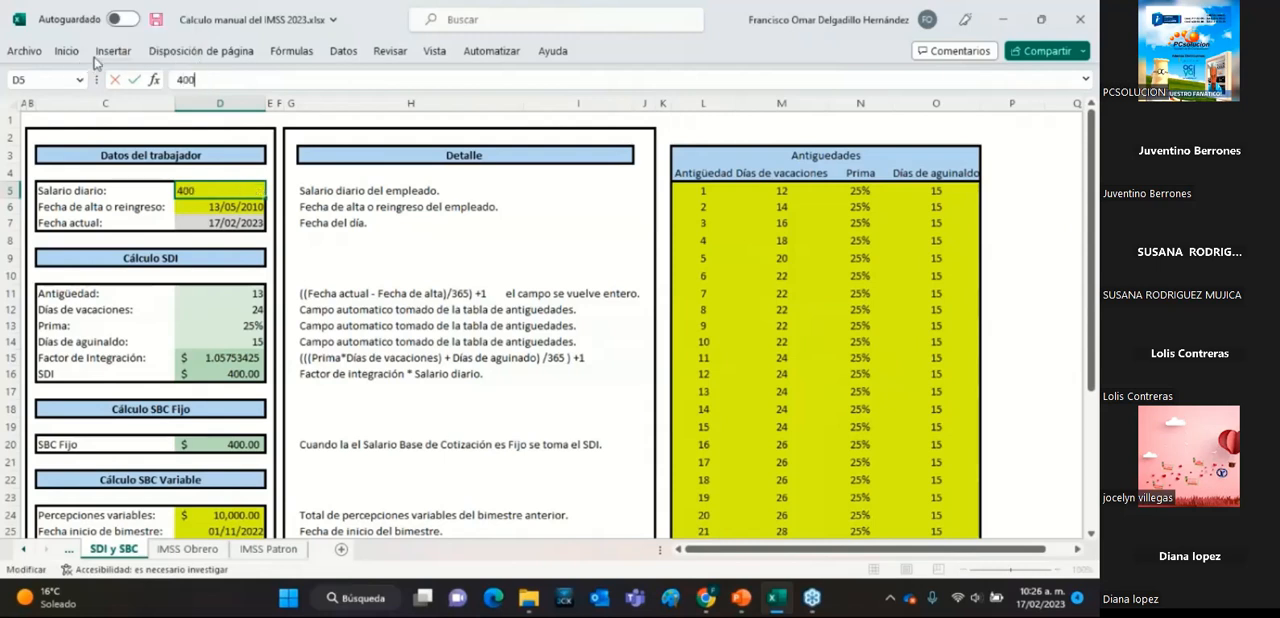
pyautogui.press('Return')
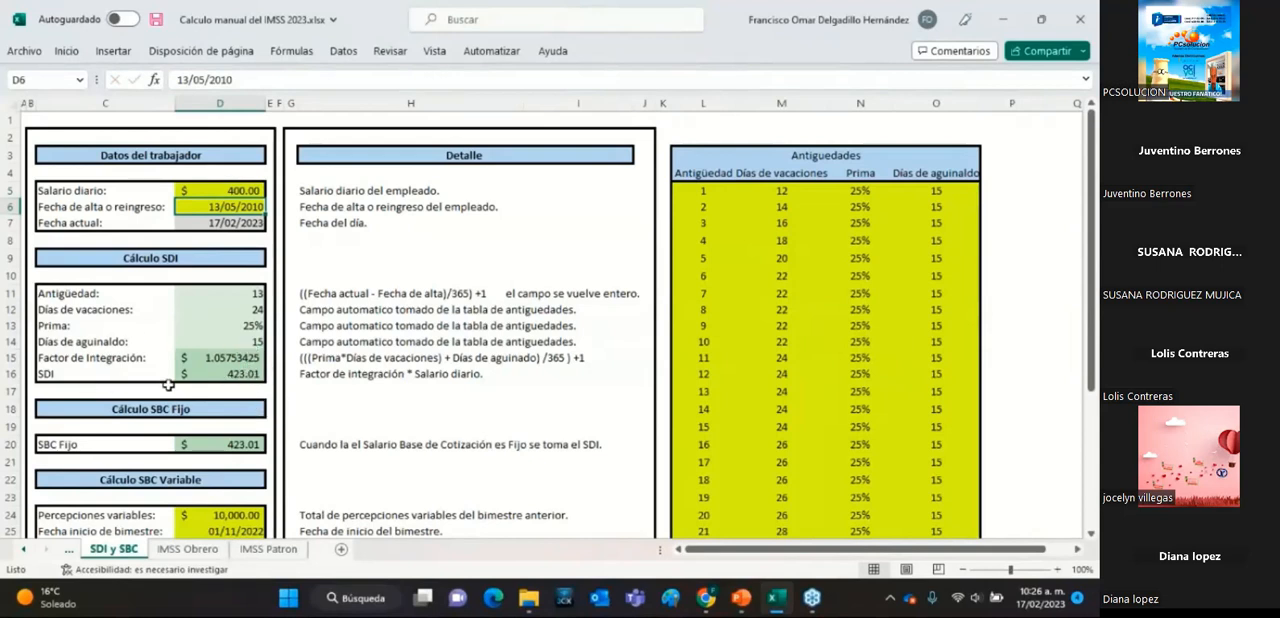
# Examine the SDI and SBC Fijo formulas and trace how they derive from the Salario diario.
pyautogui.click(243, 375)
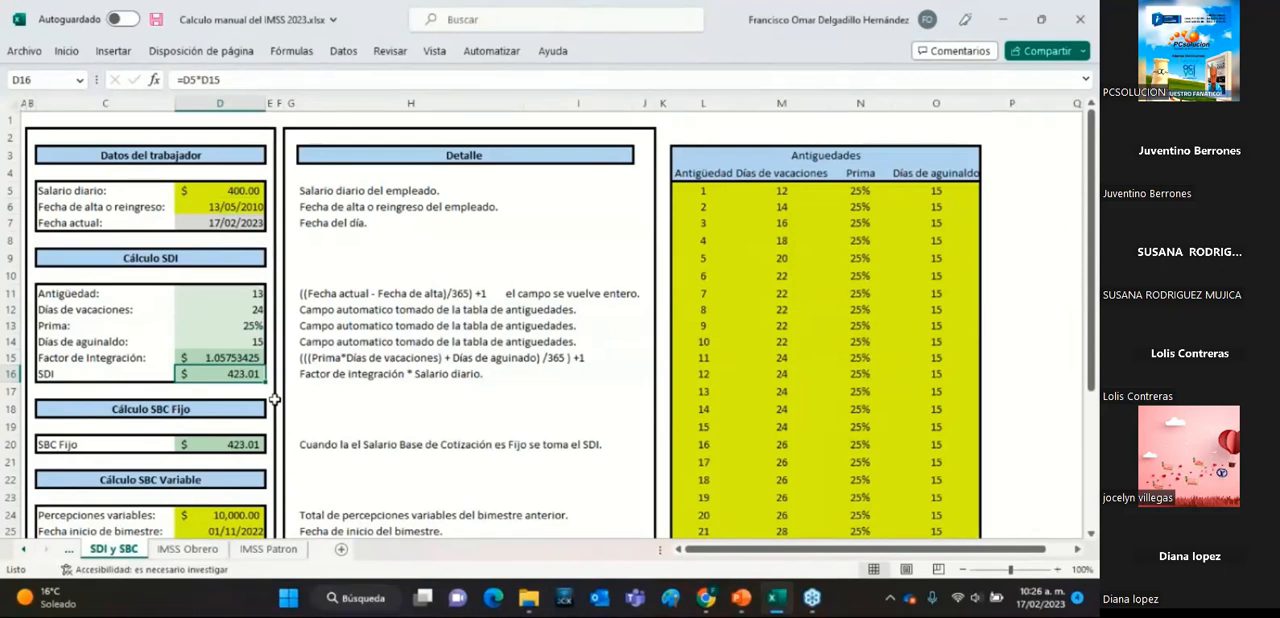
pyautogui.scroll(-2, 274, 399)
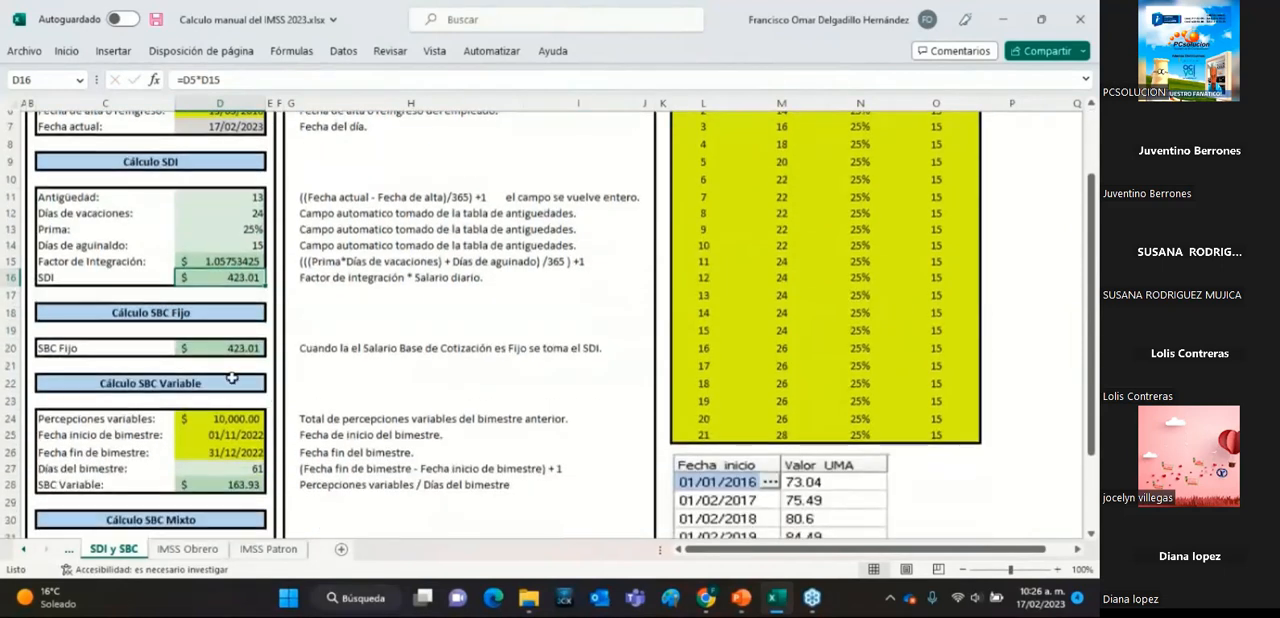
pyautogui.click(172, 314)
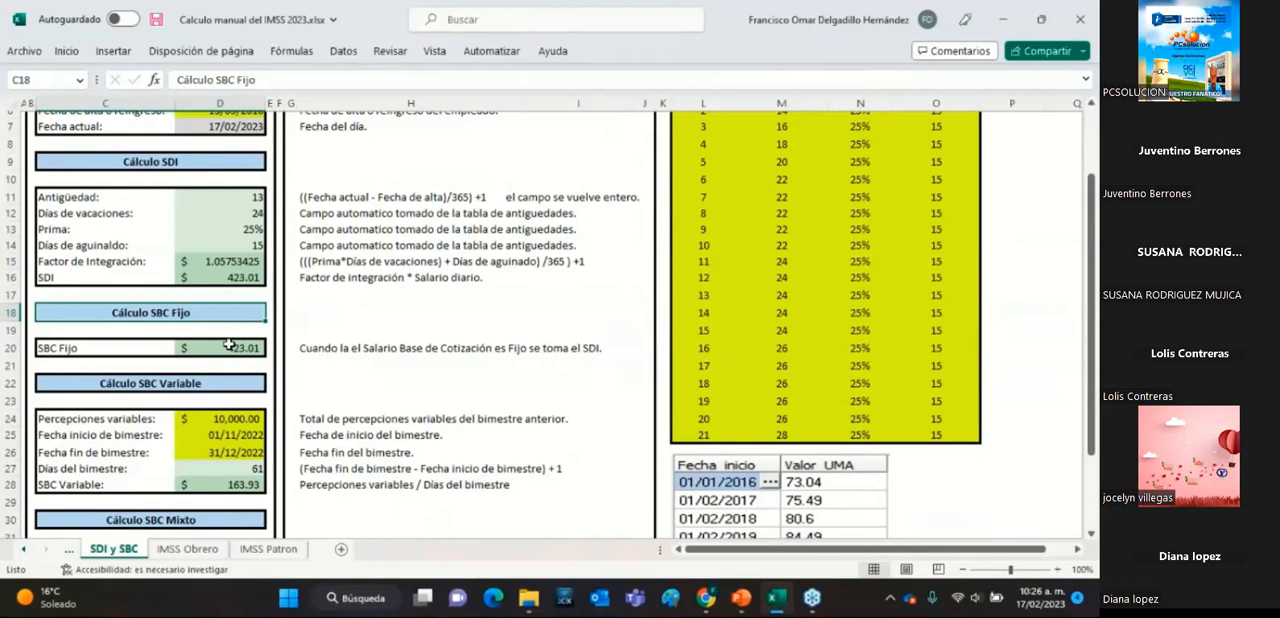
pyautogui.scroll(2, 229, 345)
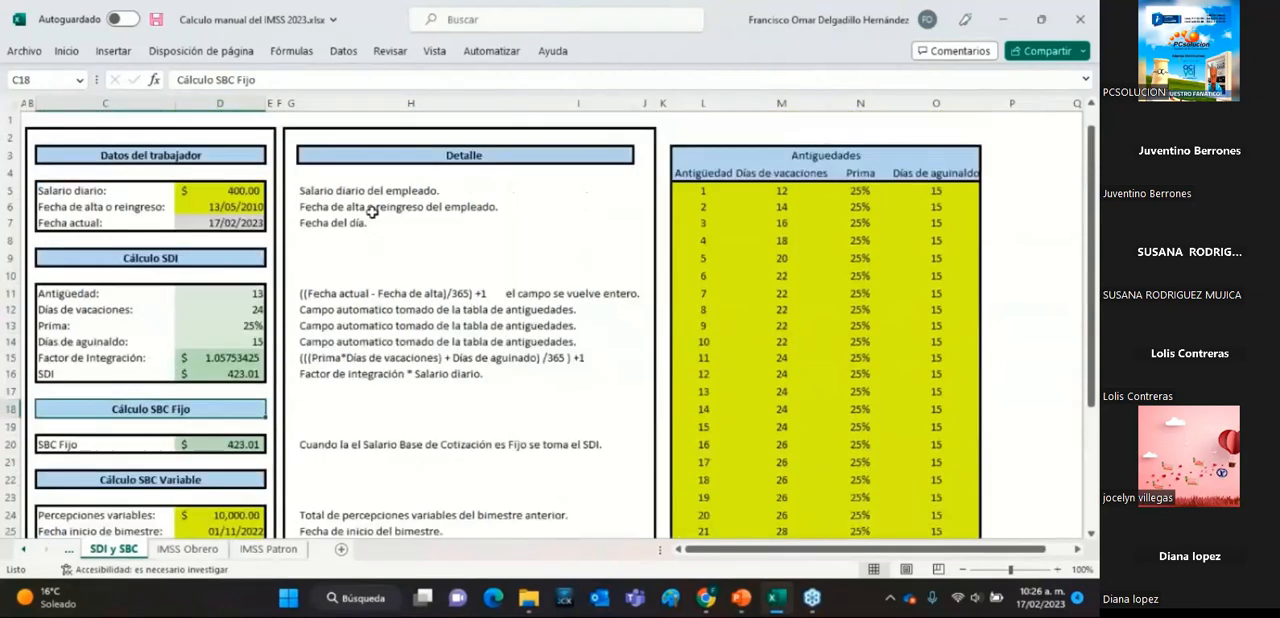
pyautogui.click(253, 190)
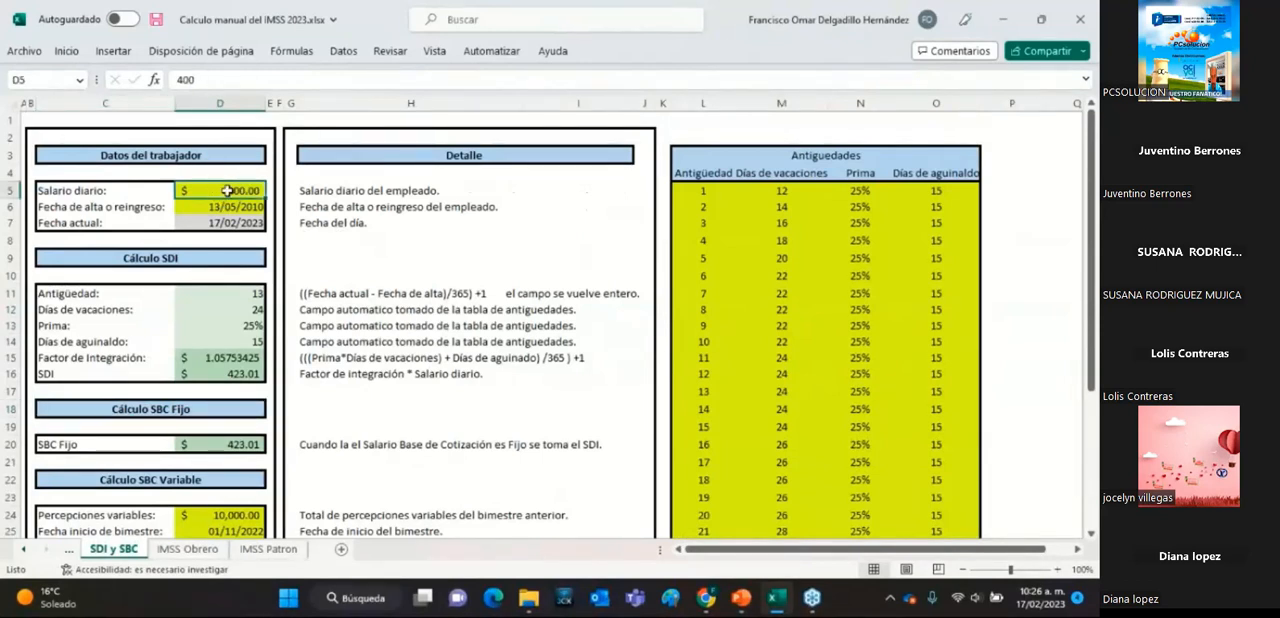
pyautogui.click(252, 444)
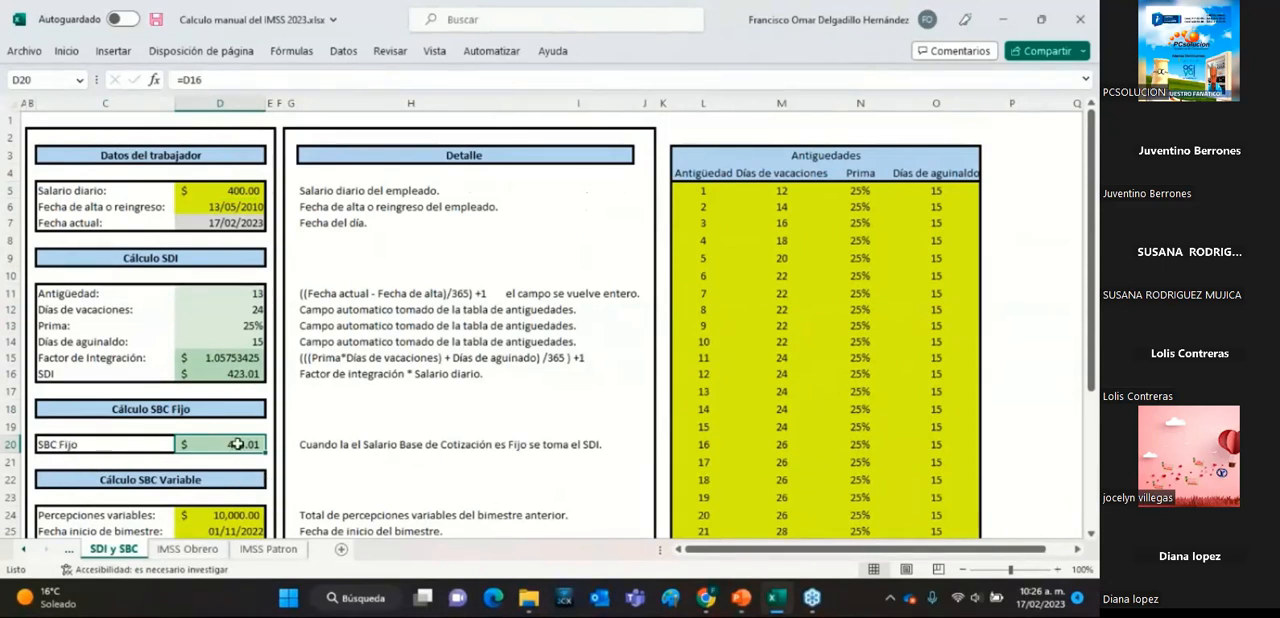
pyautogui.click(238, 371)
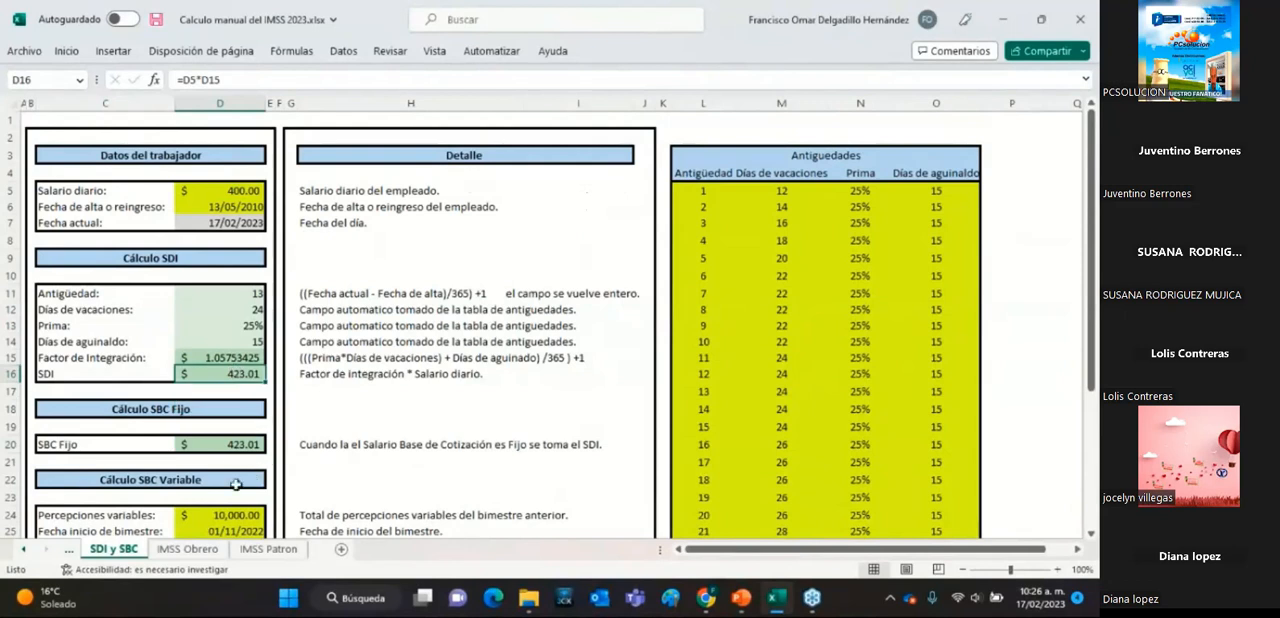
pyautogui.click(232, 446)
pyautogui.click(250, 370)
pyautogui.click(252, 440)
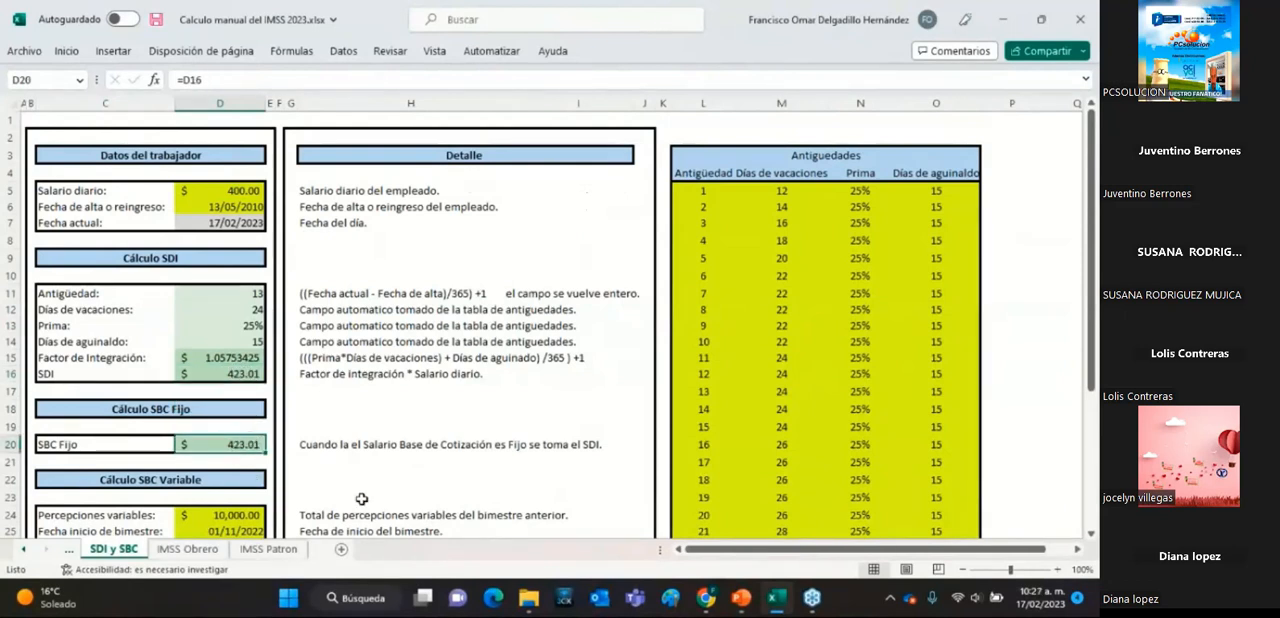
# Review the Percepciones variables input with its description, the bimester start and end dates, and the Días del bimestre formula.
pyautogui.scroll(-3, 217, 374)
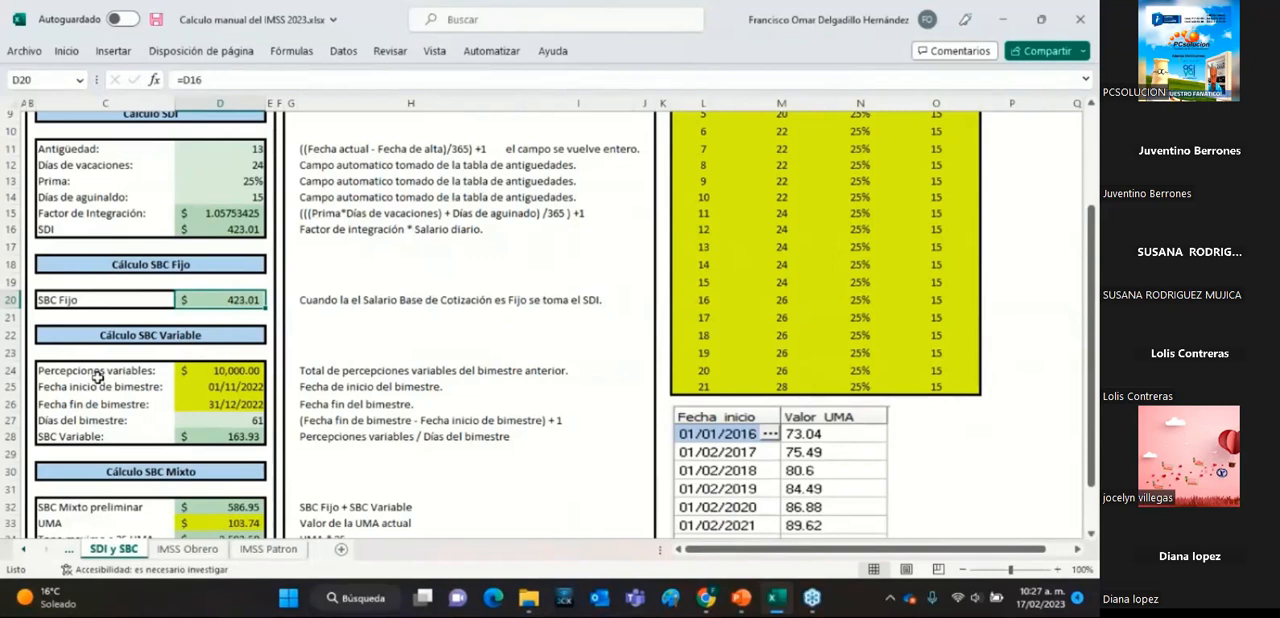
pyautogui.click(223, 370)
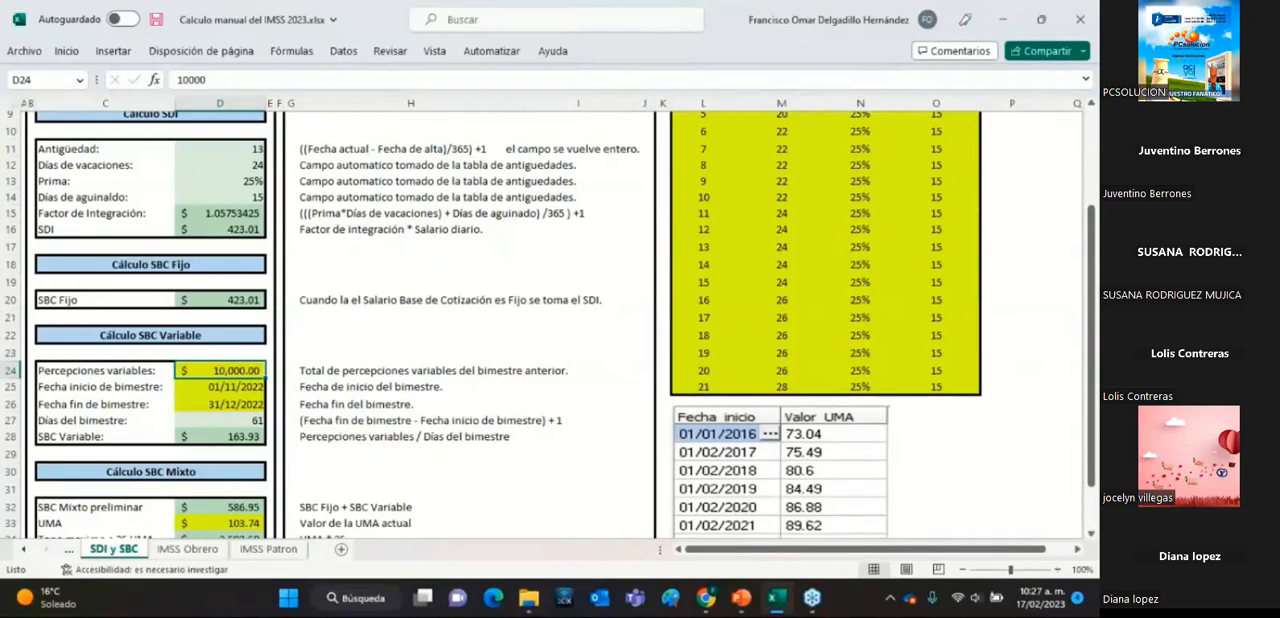
pyautogui.click(339, 377)
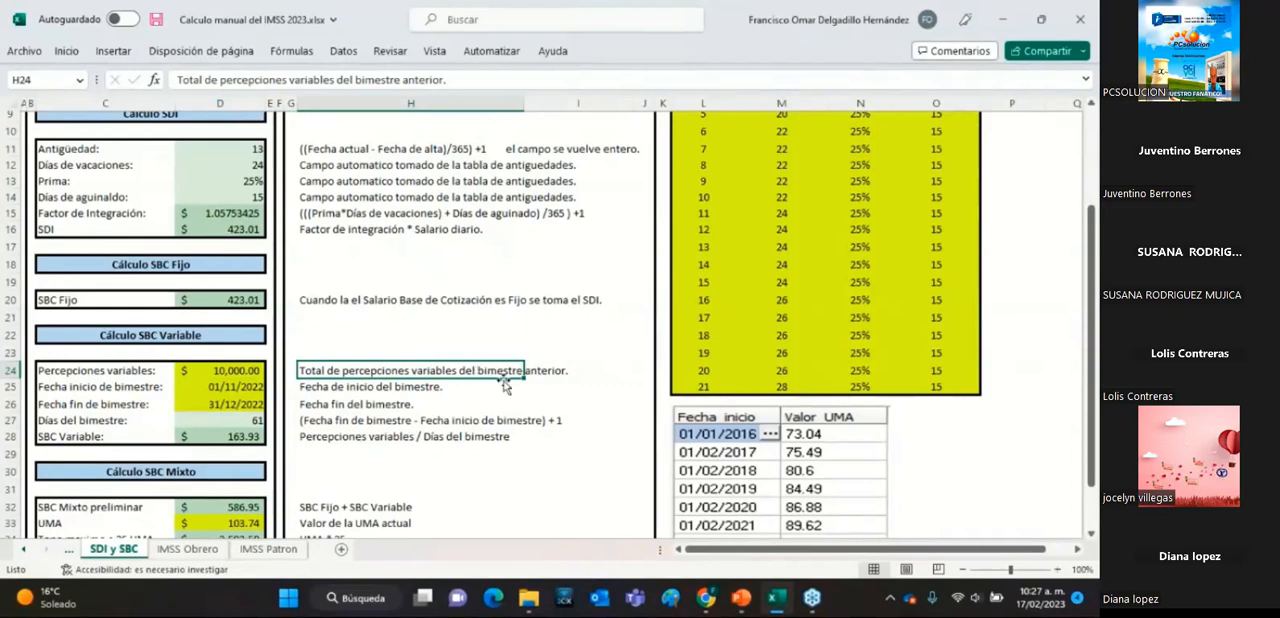
pyautogui.click(228, 370)
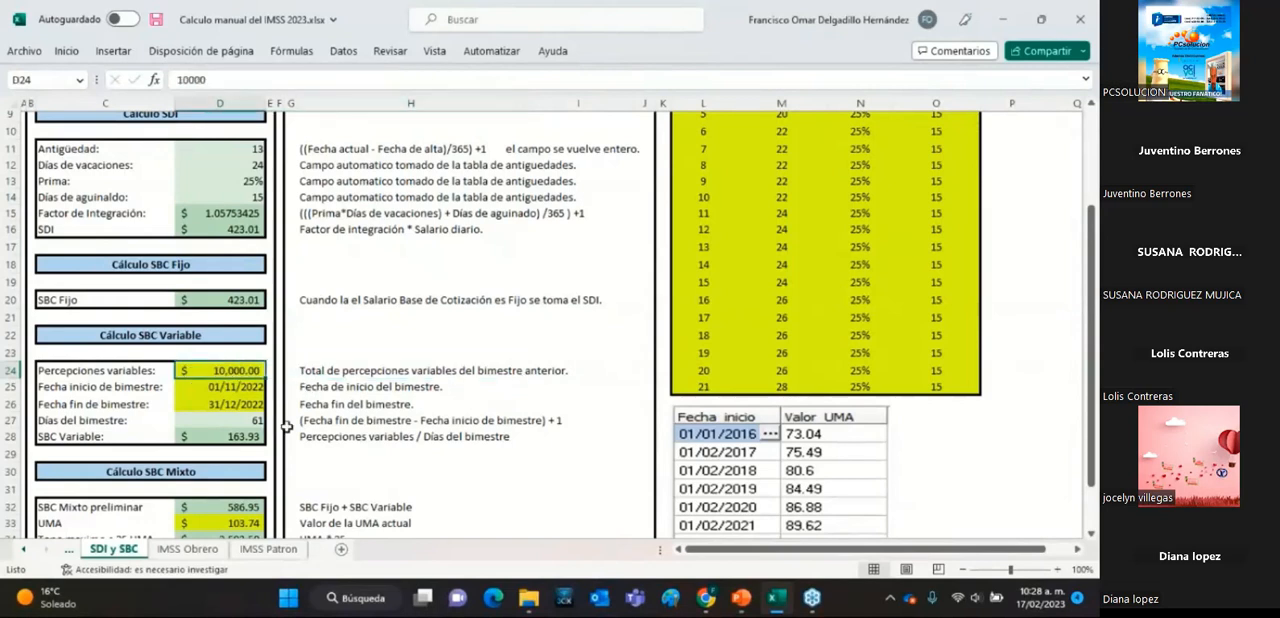
pyautogui.click(219, 390)
pyautogui.click(230, 403)
pyautogui.click(228, 385)
pyautogui.click(233, 403)
pyautogui.click(234, 389)
pyautogui.click(234, 406)
pyautogui.click(225, 388)
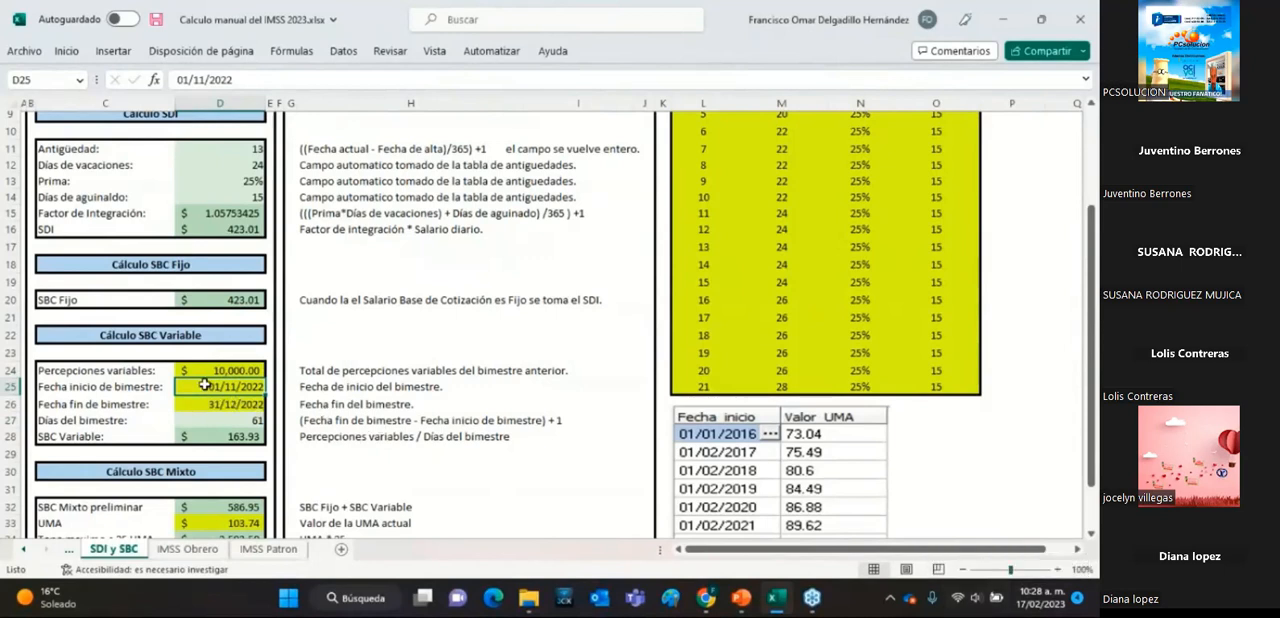
pyautogui.moveTo(205, 387); pyautogui.dragTo(224, 403)
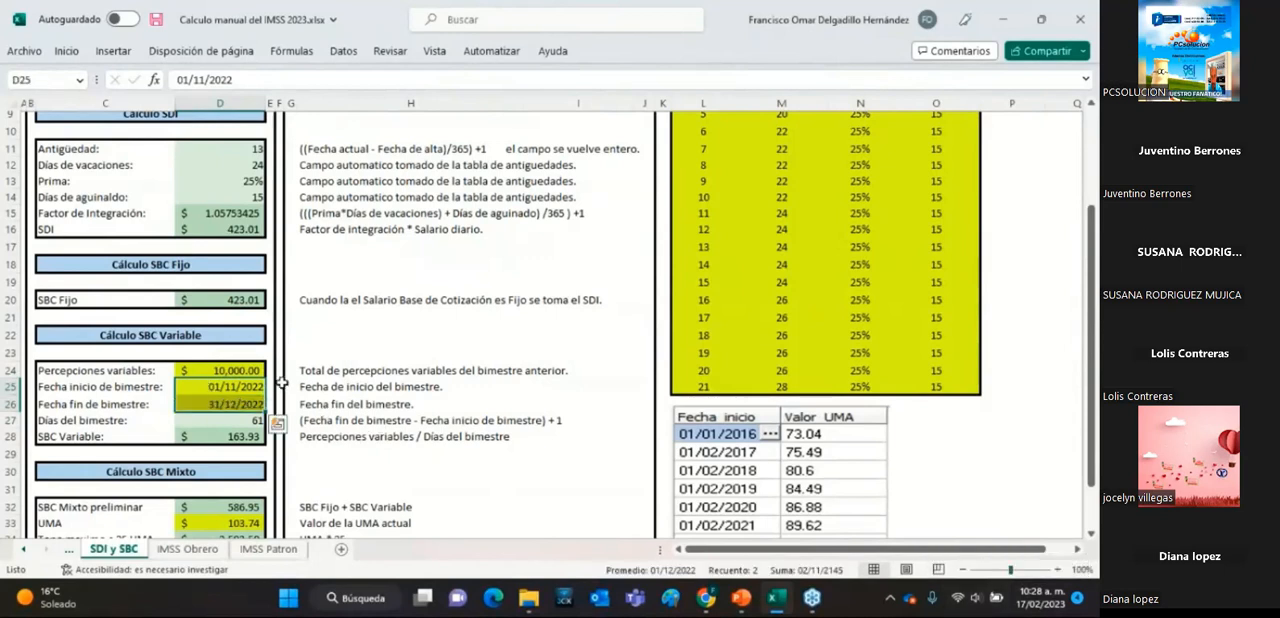
pyautogui.click(244, 425)
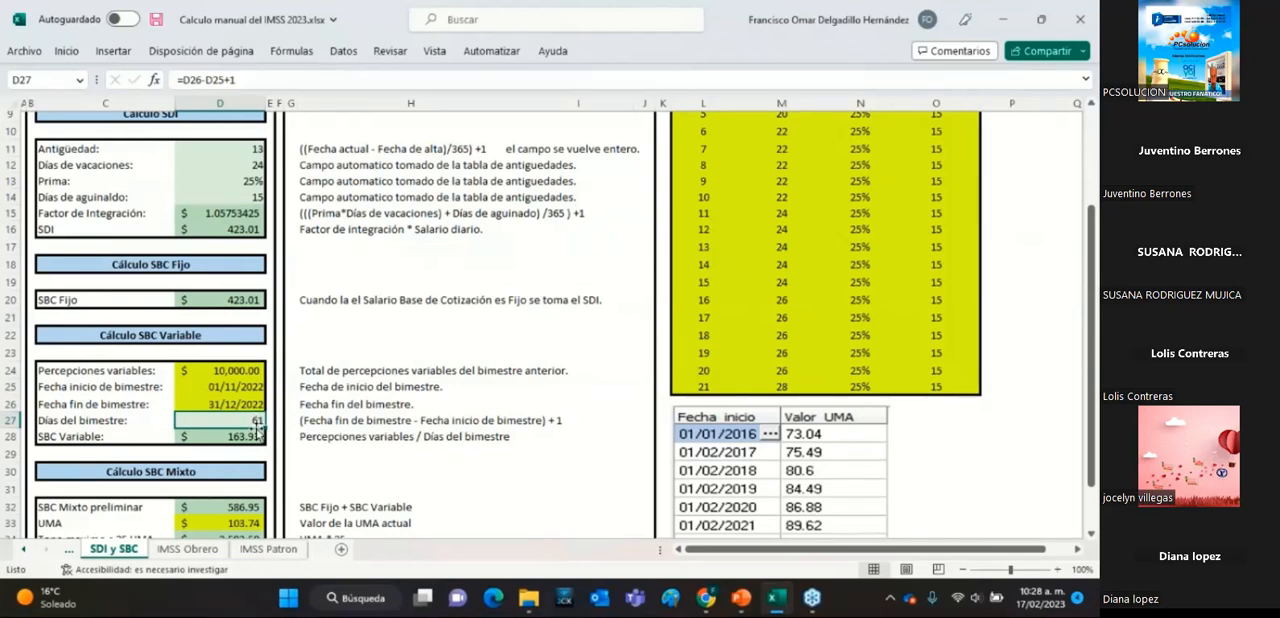
# Examine how SBC Variable divides Percepciones variables by Días del bimestre, and compare it with SBC Fijo.
pyautogui.click(178, 372)
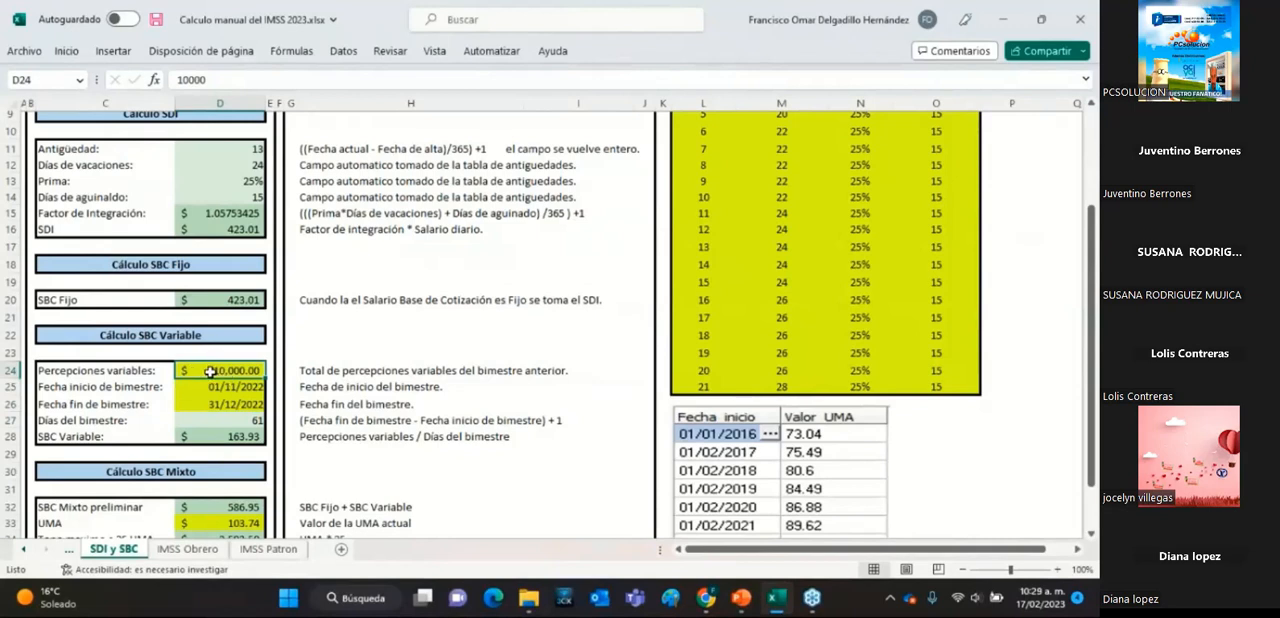
pyautogui.click(248, 424)
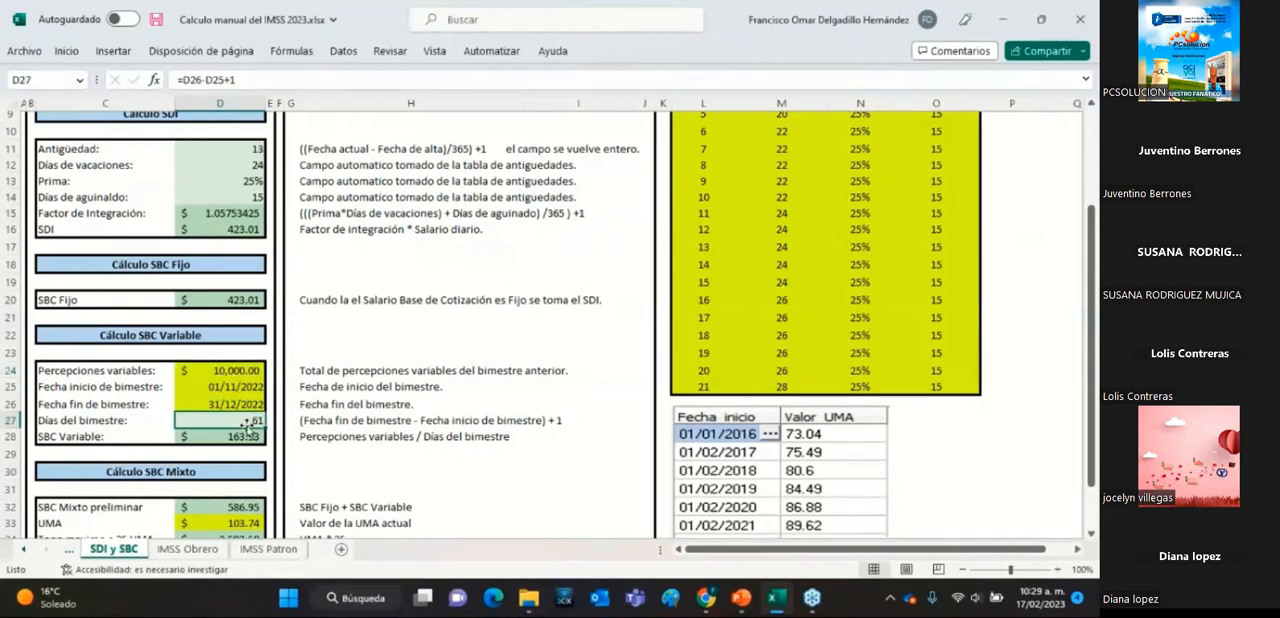
pyautogui.click(238, 437)
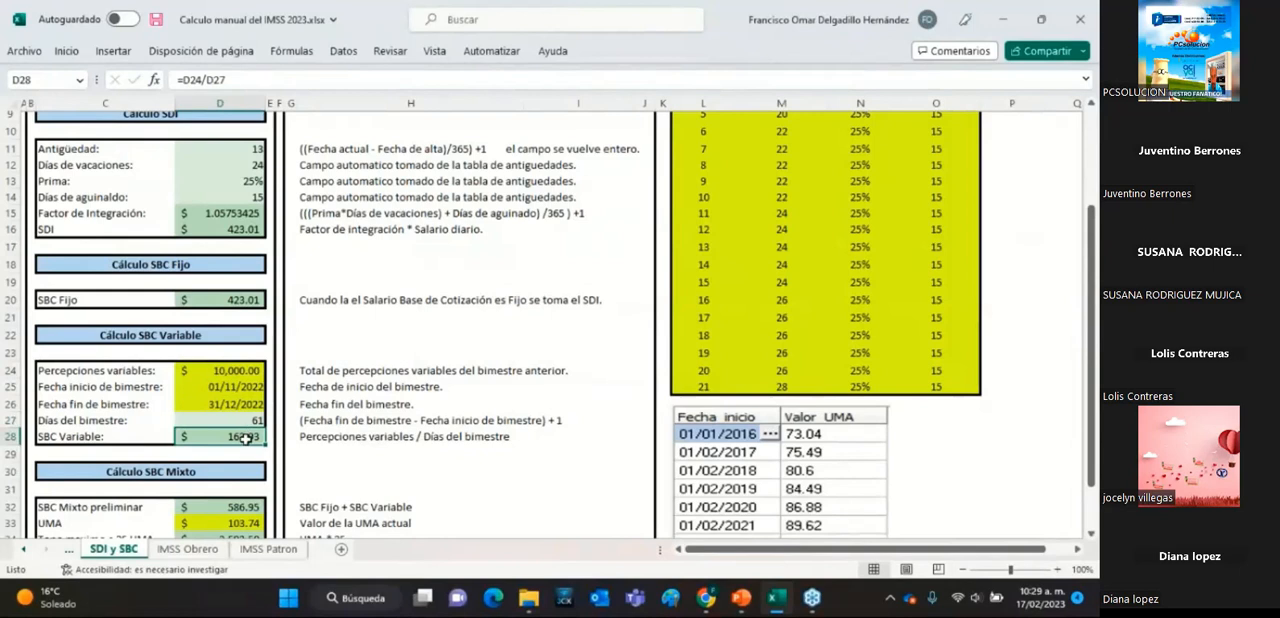
pyautogui.click(245, 302)
pyautogui.click(250, 434)
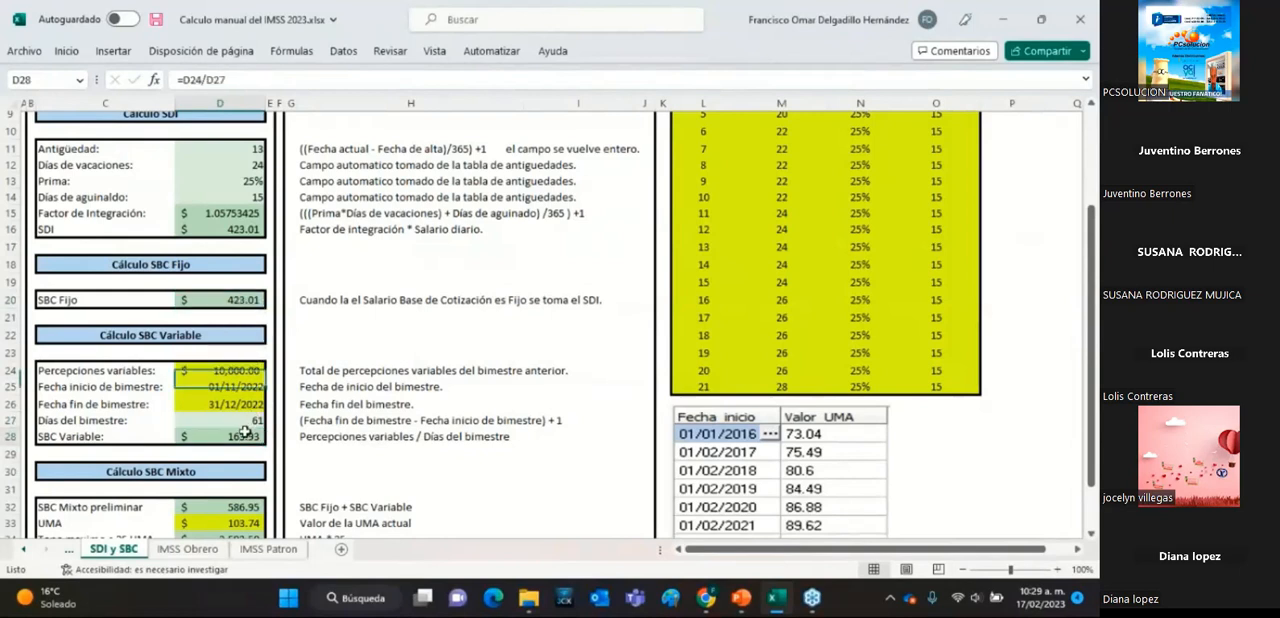
pyautogui.click(245, 303)
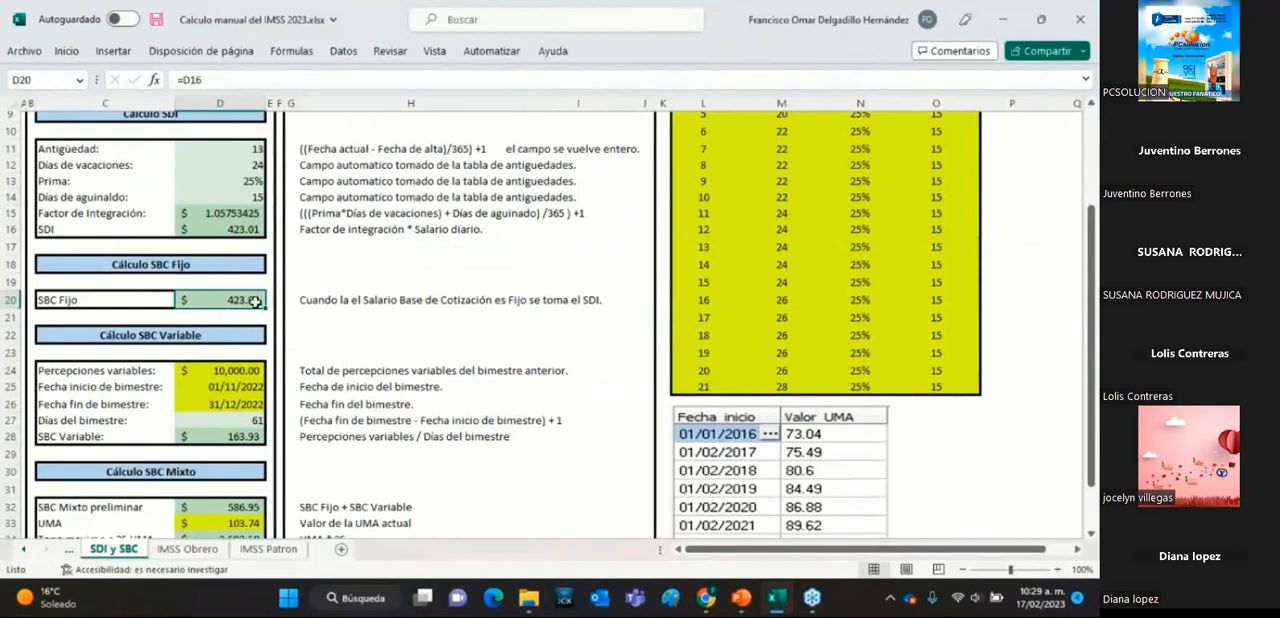
pyautogui.scroll(2, 250, 258)
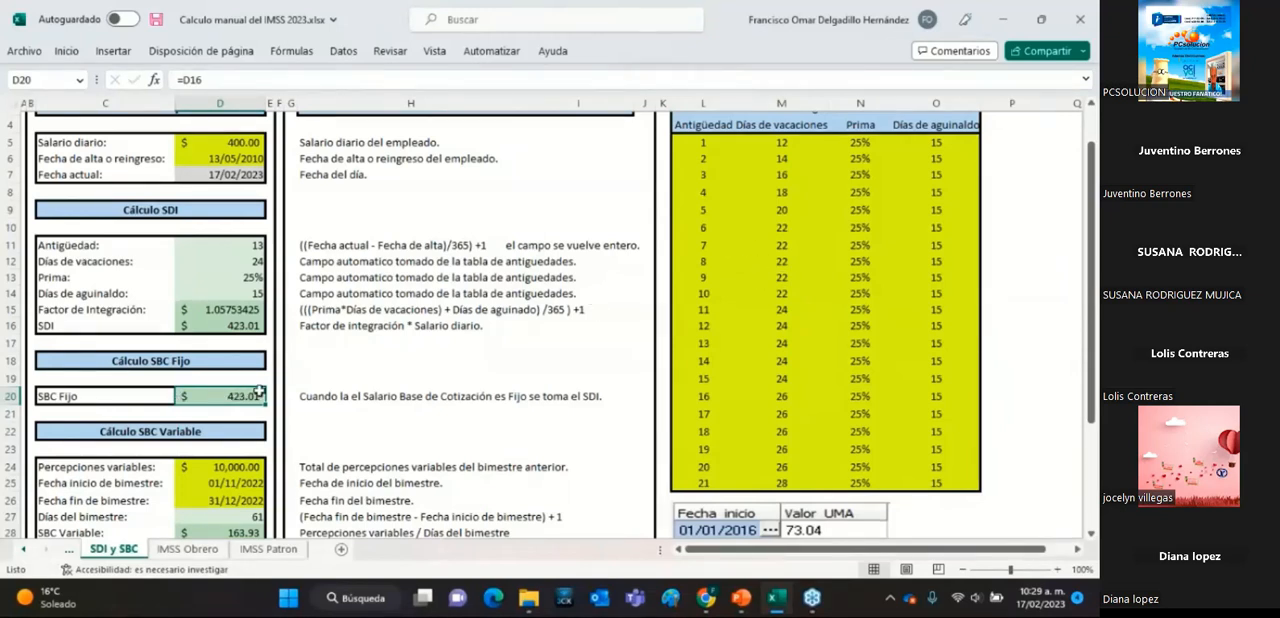
pyautogui.scroll(-1, 275, 400)
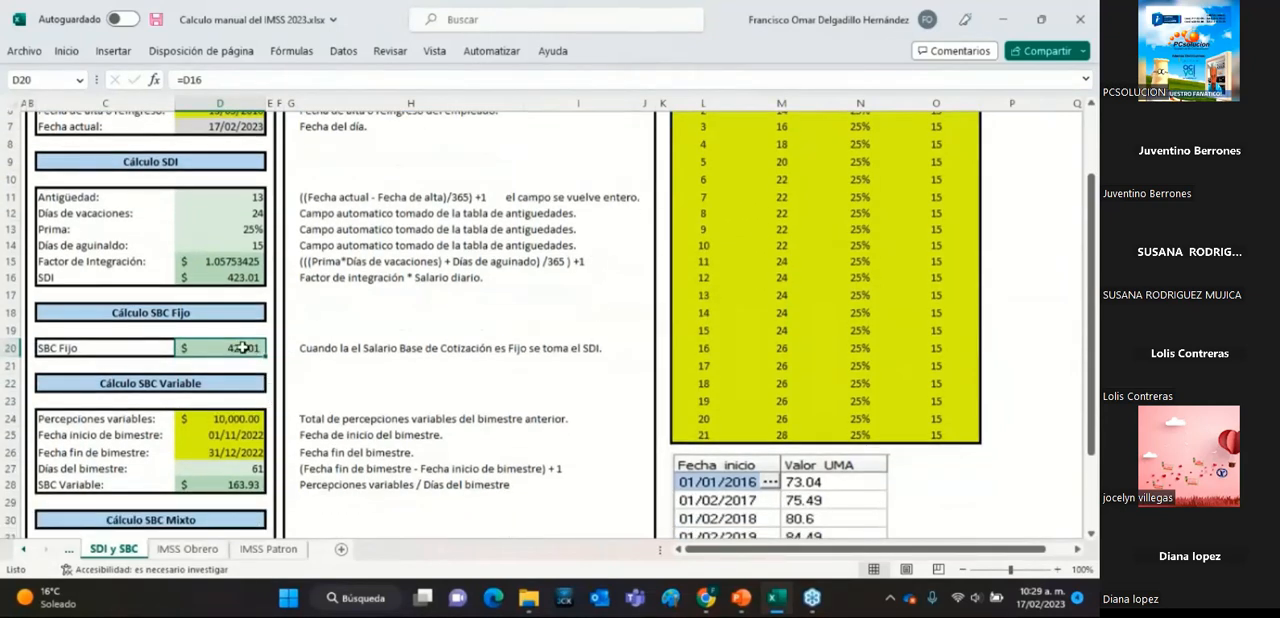
pyautogui.click(246, 482)
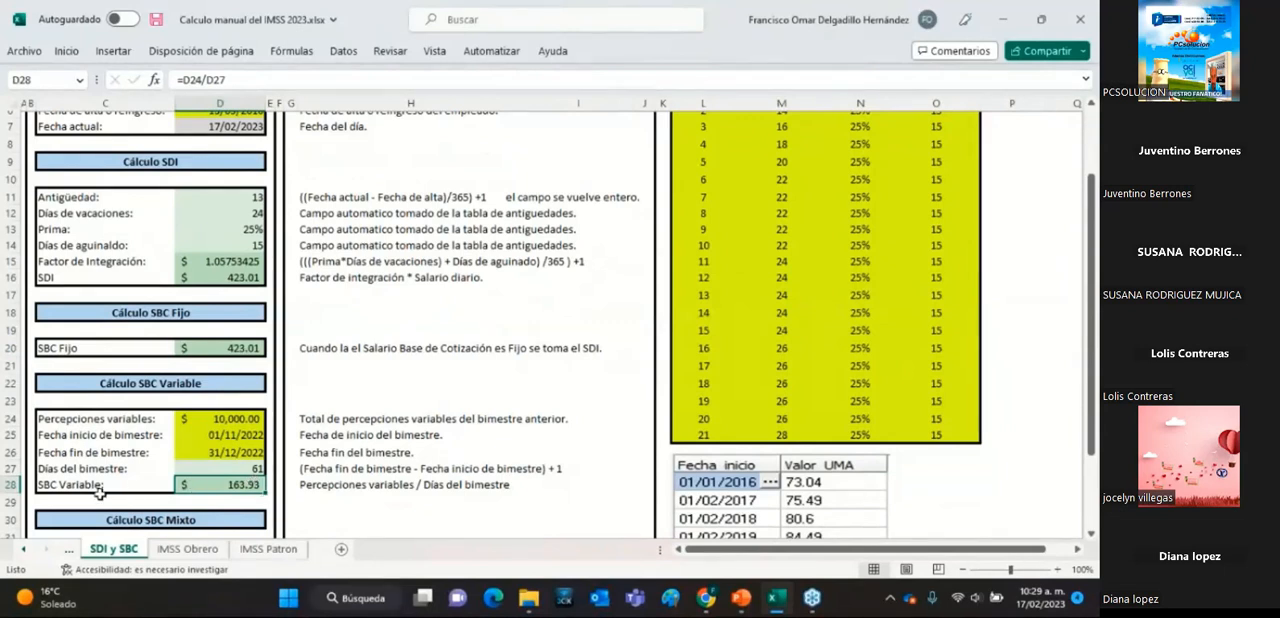
pyautogui.click(241, 416)
pyautogui.click(248, 487)
# Examine the Cálculo SBC Mixto block and trace the SBC Mixto preliminar formula back to SBC Fijo and SBC Variable.
pyautogui.click(176, 522)
pyautogui.scroll(-2, 185, 520)
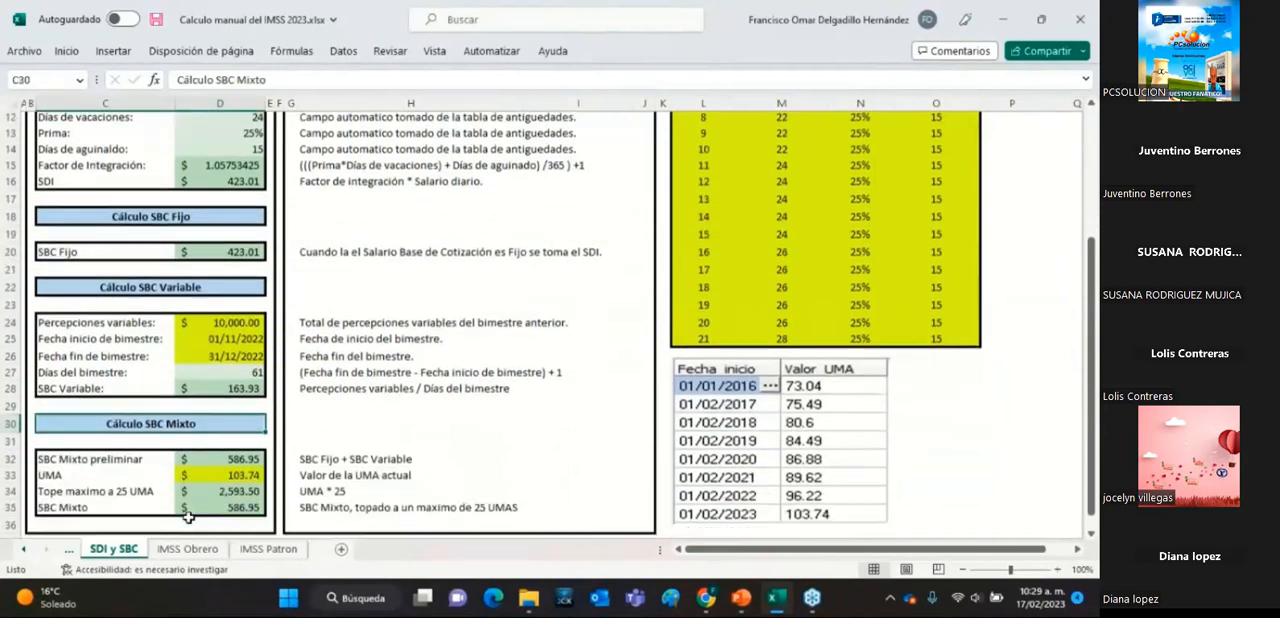
pyautogui.scroll(3, 190, 516)
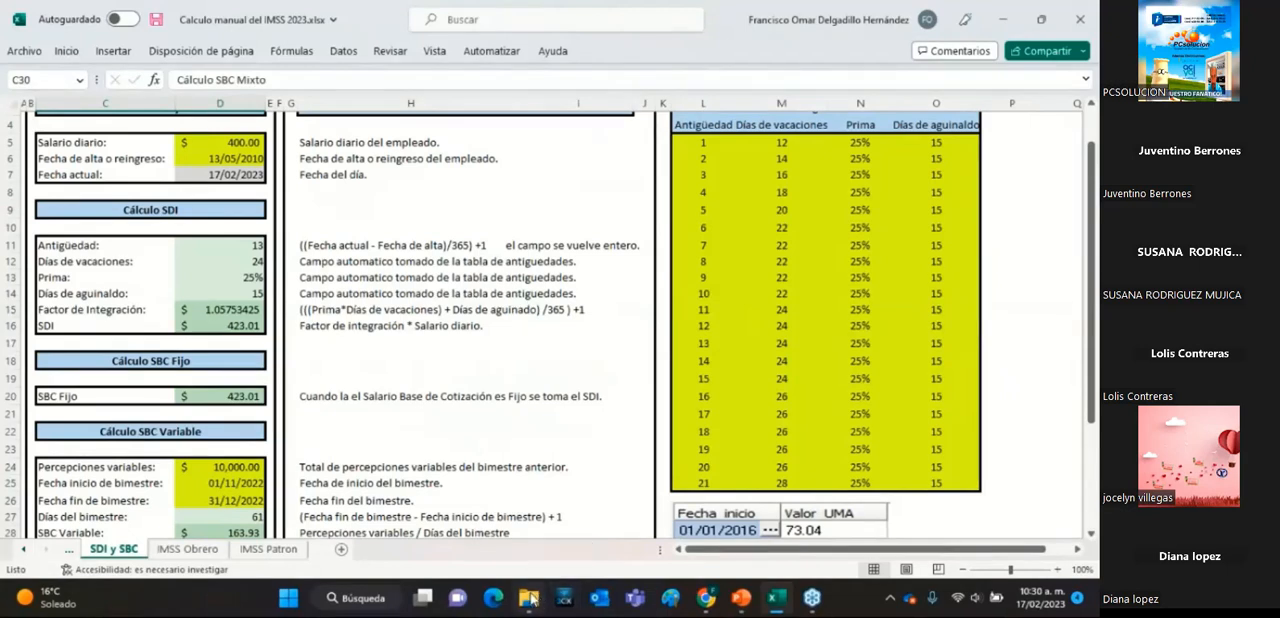
pyautogui.scroll(-2, 282, 491)
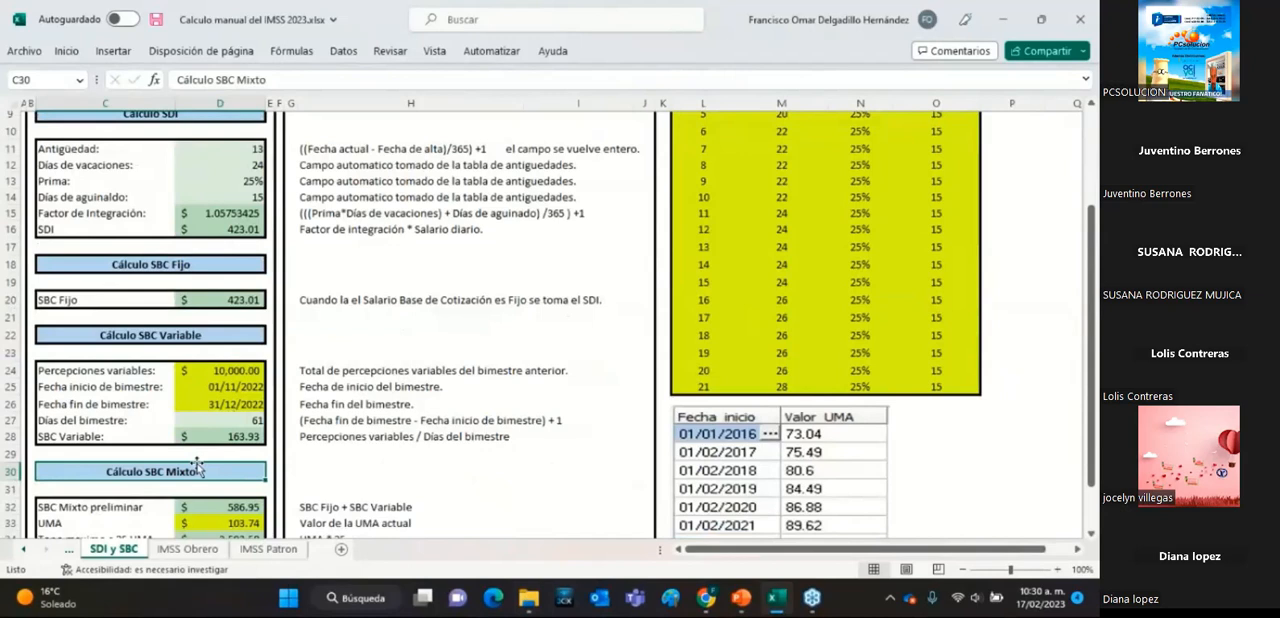
pyautogui.scroll(-2, 200, 478)
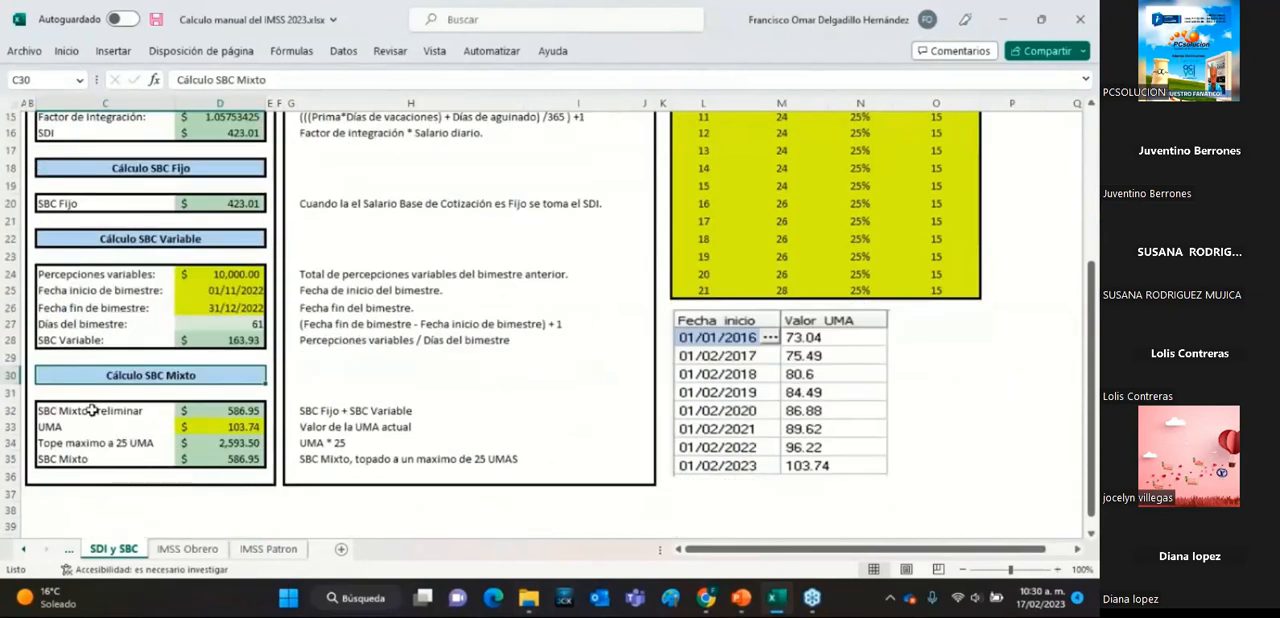
pyautogui.click(220, 409)
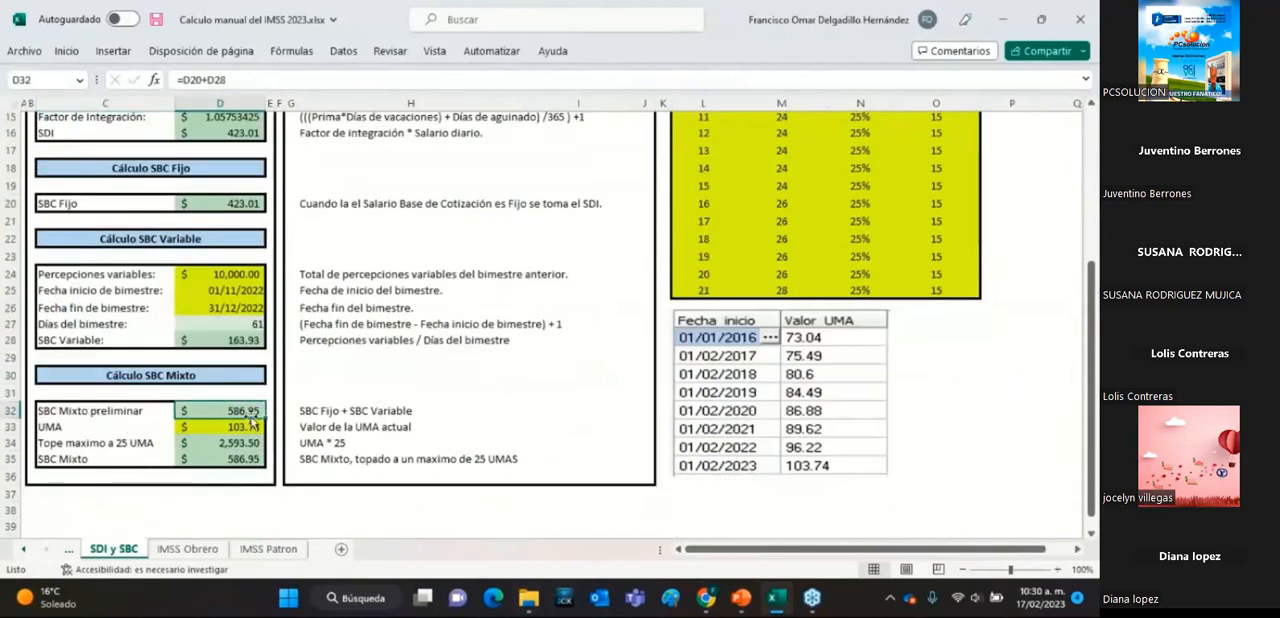
pyautogui.scroll(1, 220, 408)
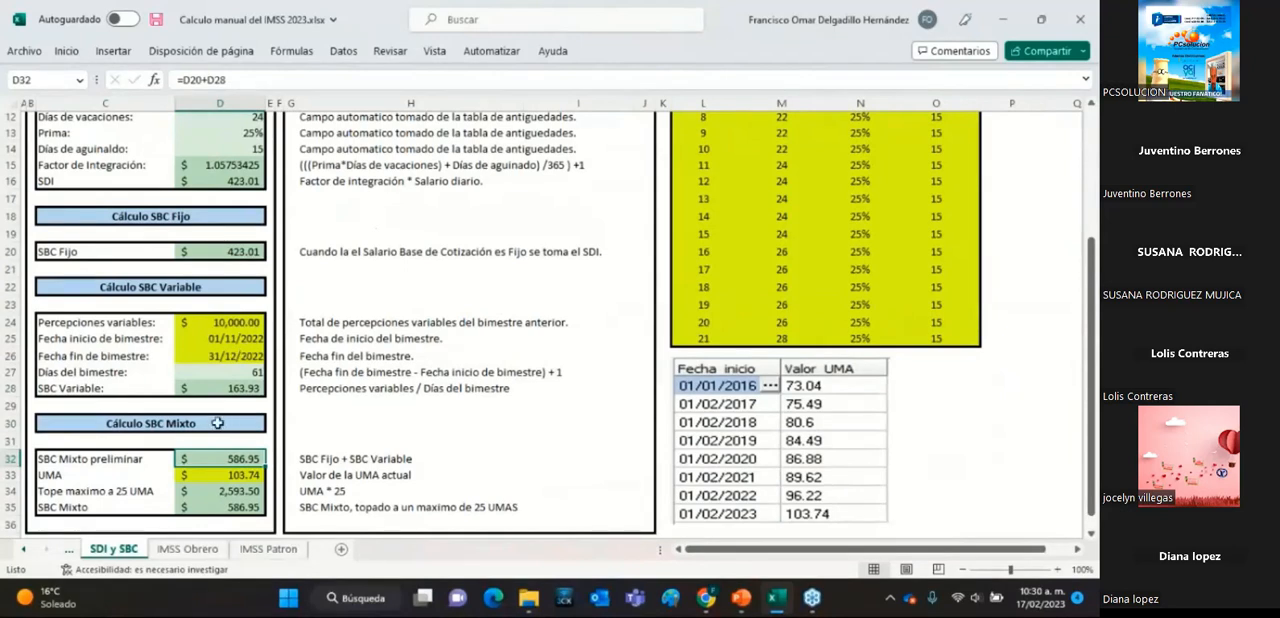
pyautogui.click(231, 250)
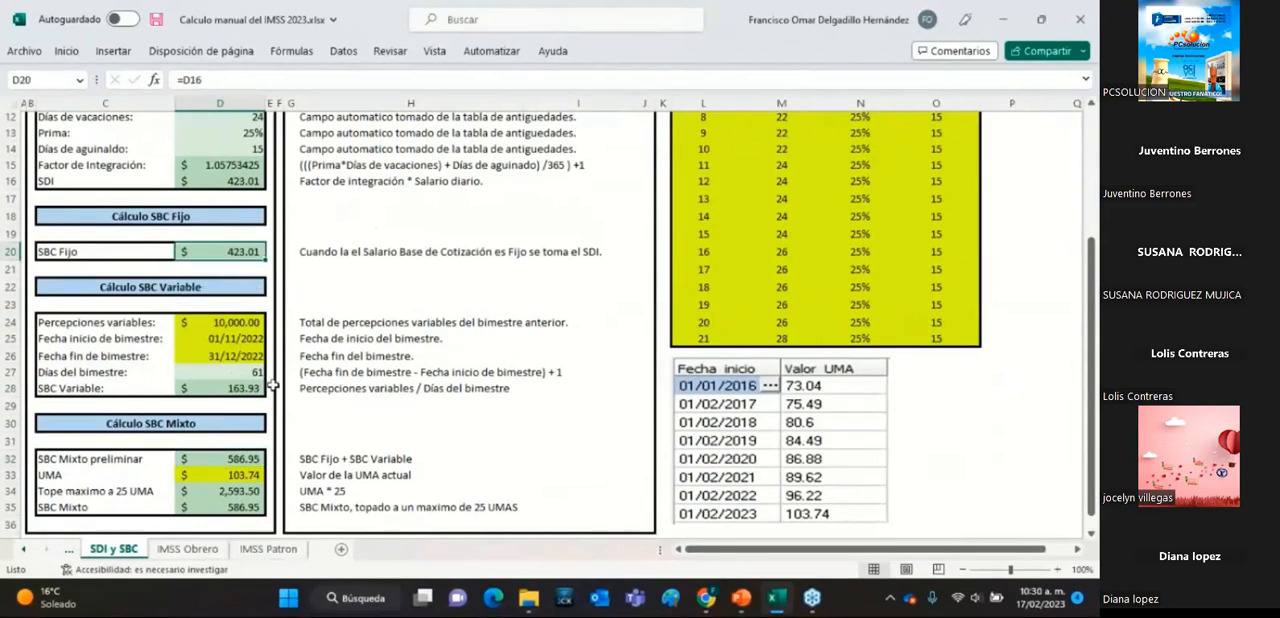
pyautogui.click(236, 390)
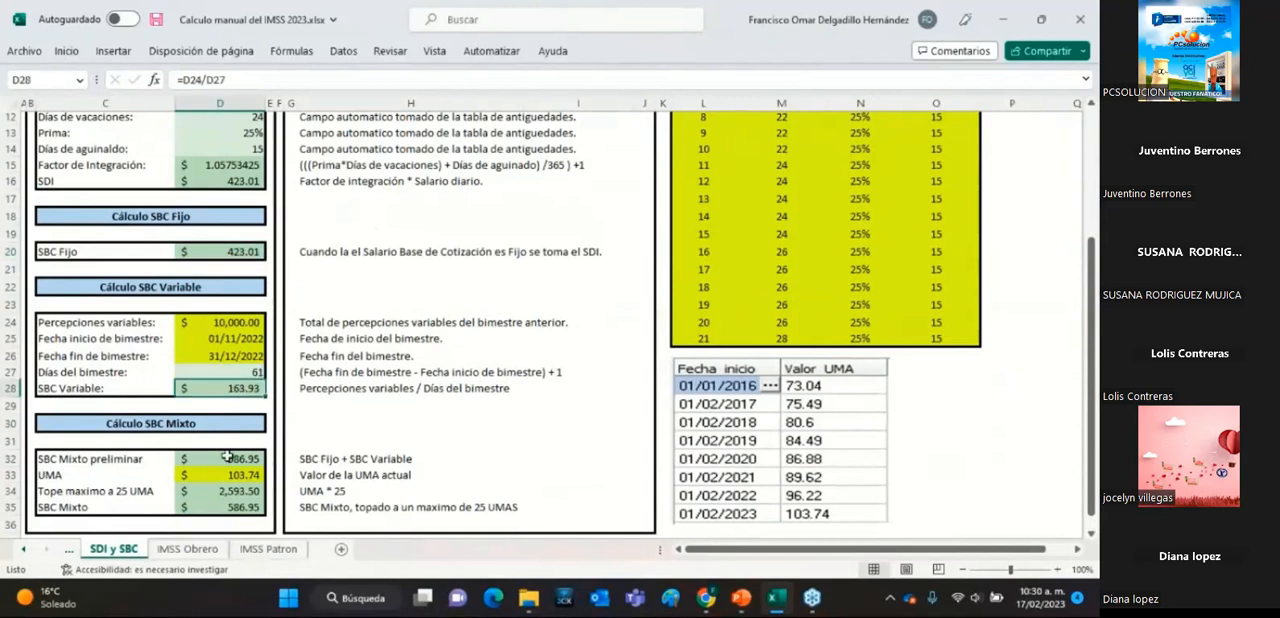
pyautogui.click(1084, 84)
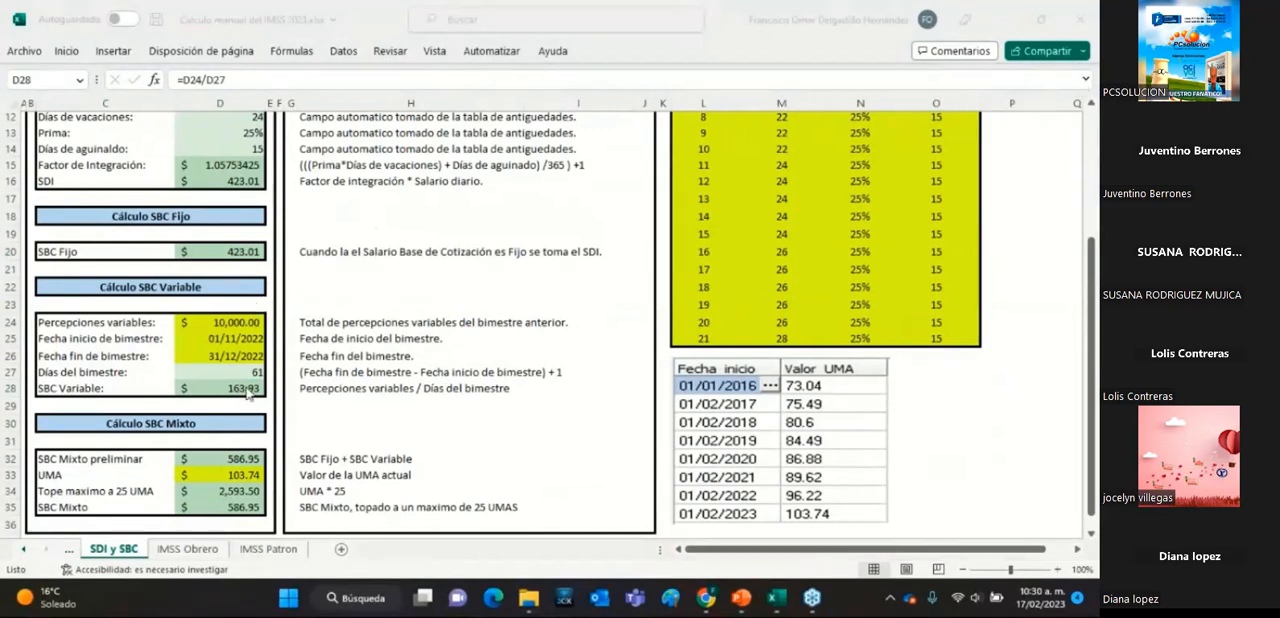
# Examine the UMA value and the Tope maximo a 25 UMA formula, and trace how SBC Mixto compares SBC Mixto preliminar with that cap.
pyautogui.click(247, 462)
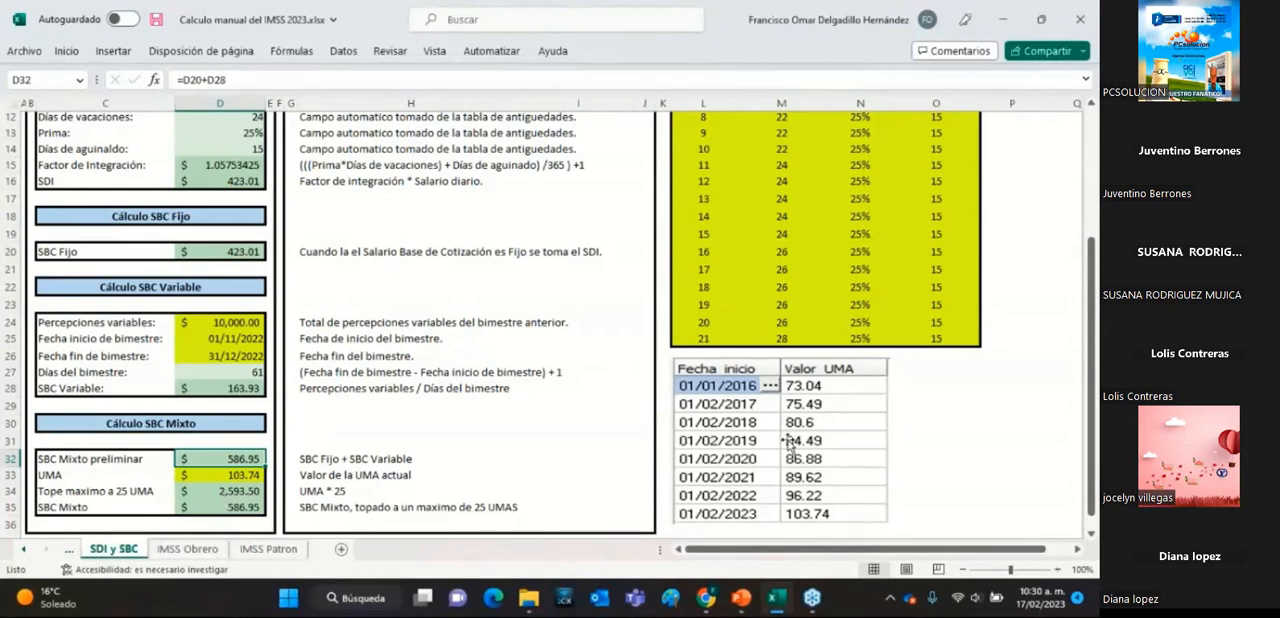
pyautogui.click(226, 472)
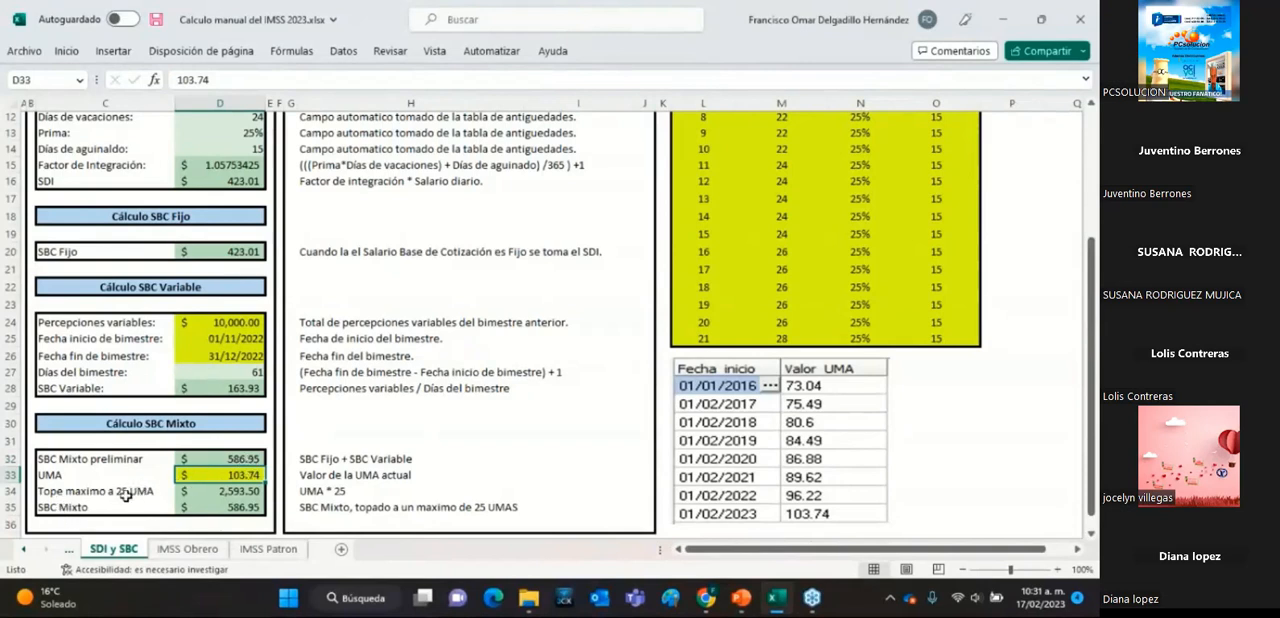
pyautogui.click(250, 491)
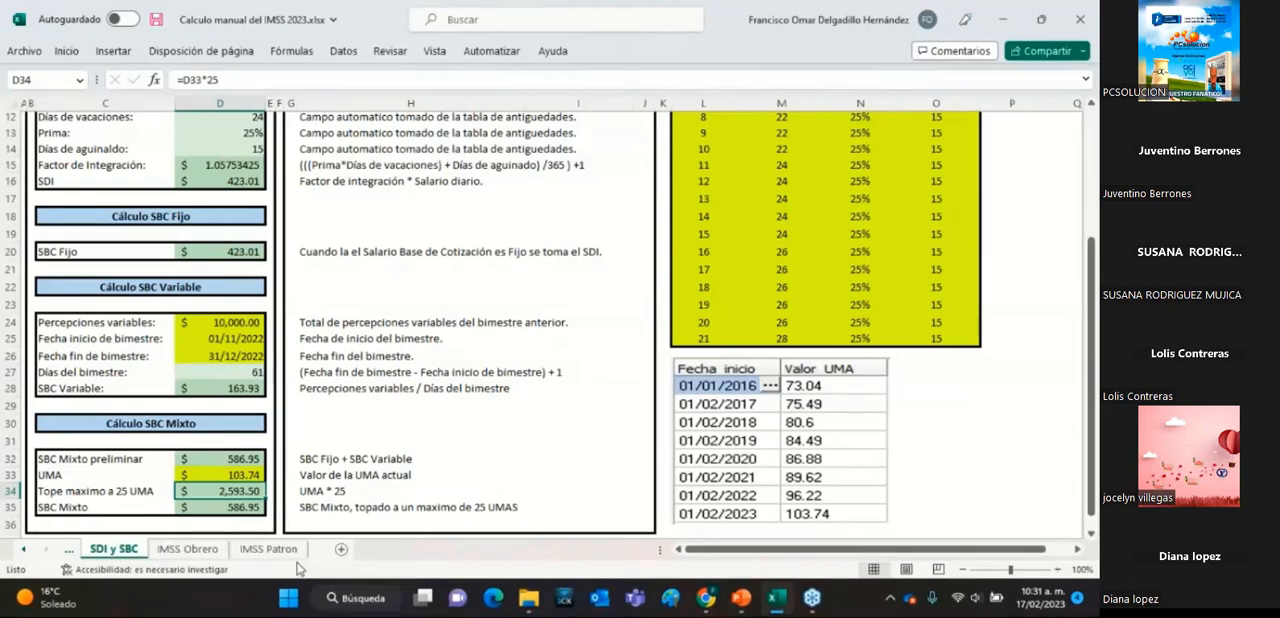
pyautogui.click(238, 508)
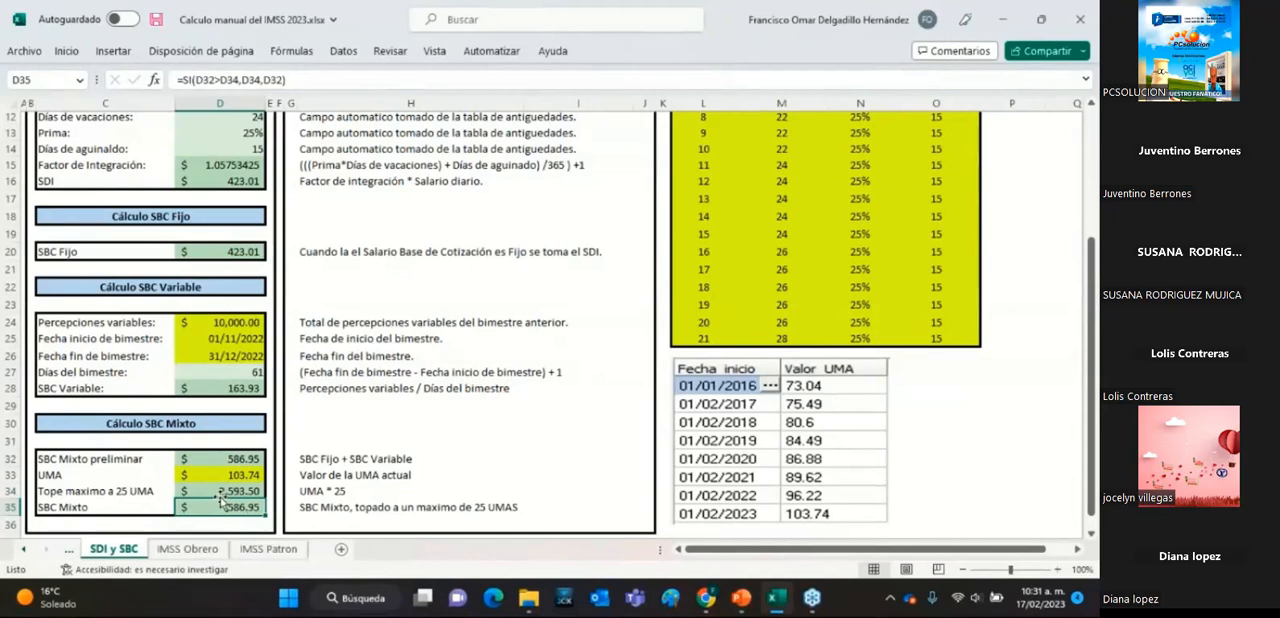
pyautogui.click(229, 458)
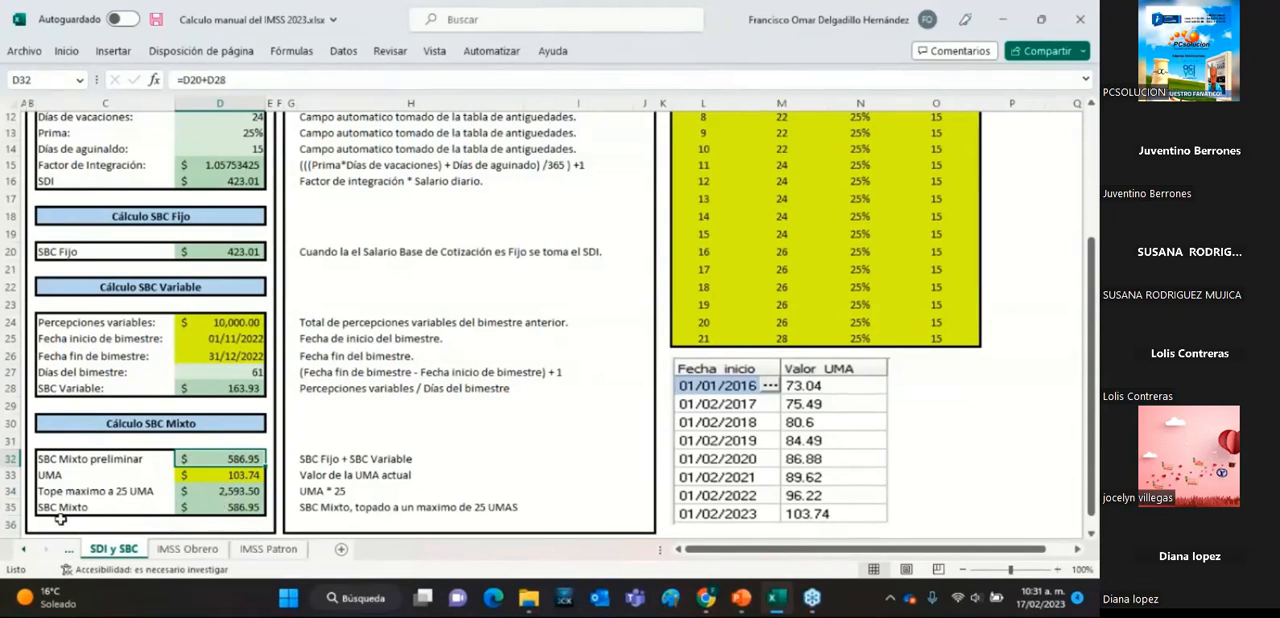
pyautogui.click(216, 491)
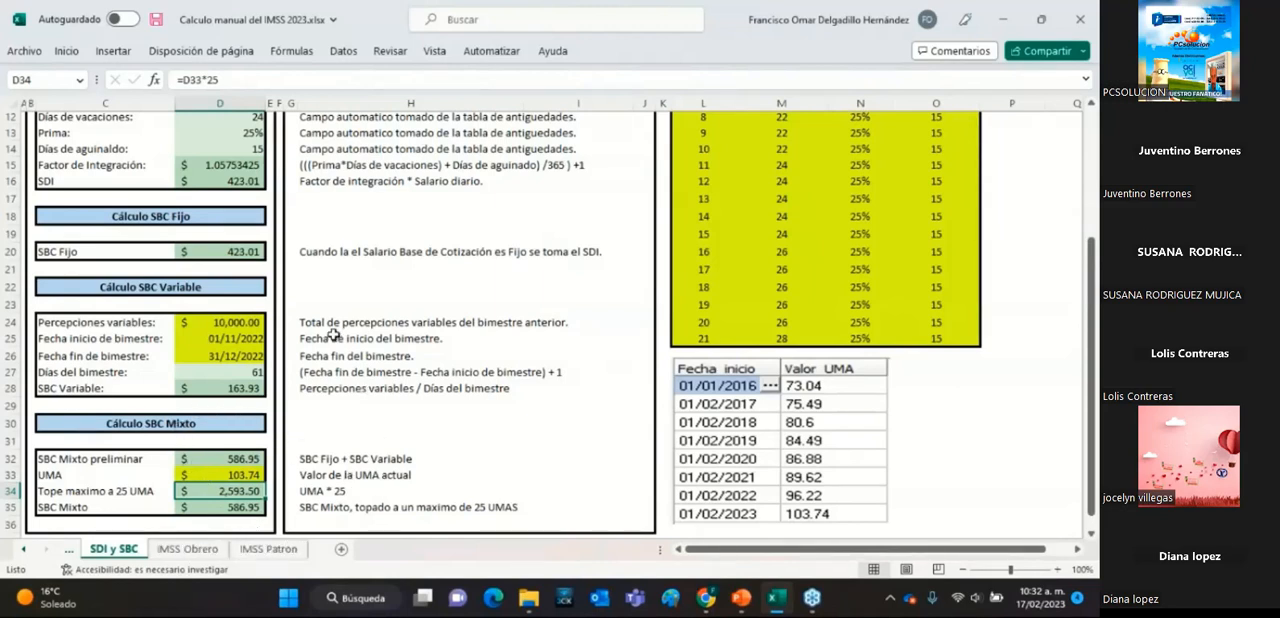
pyautogui.click(1091, 67)
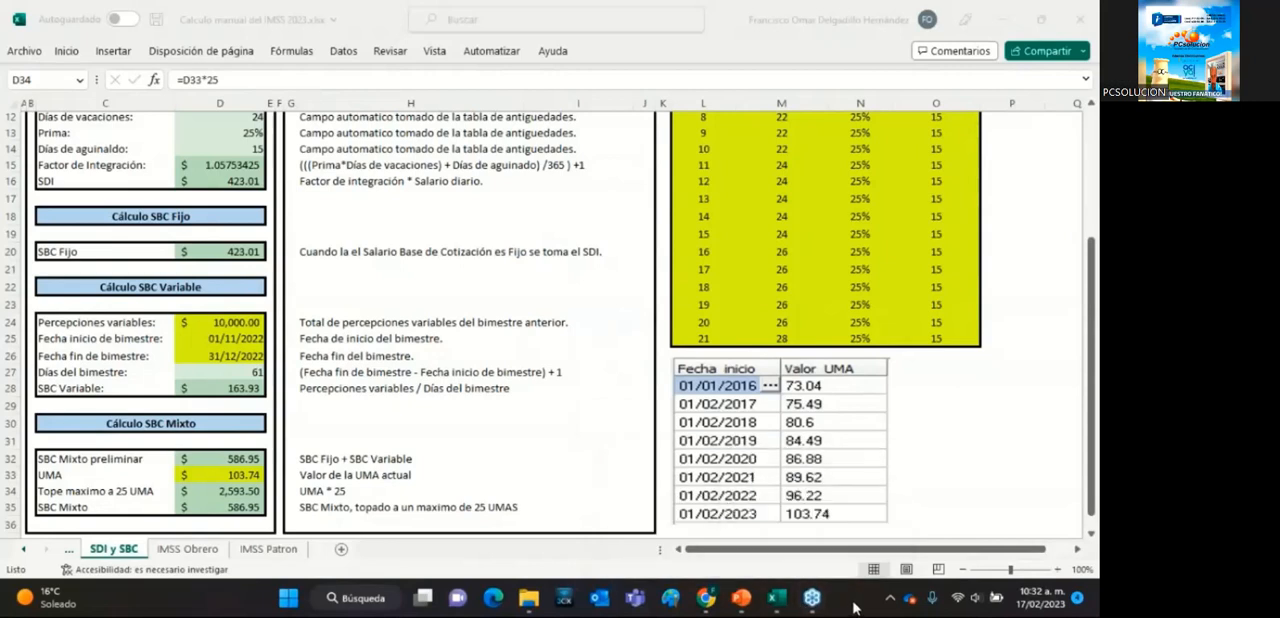
# Switch to Chrome and open the CONTPAQi Mi Gestión portal in a new tab.
pyautogui.click(706, 598)
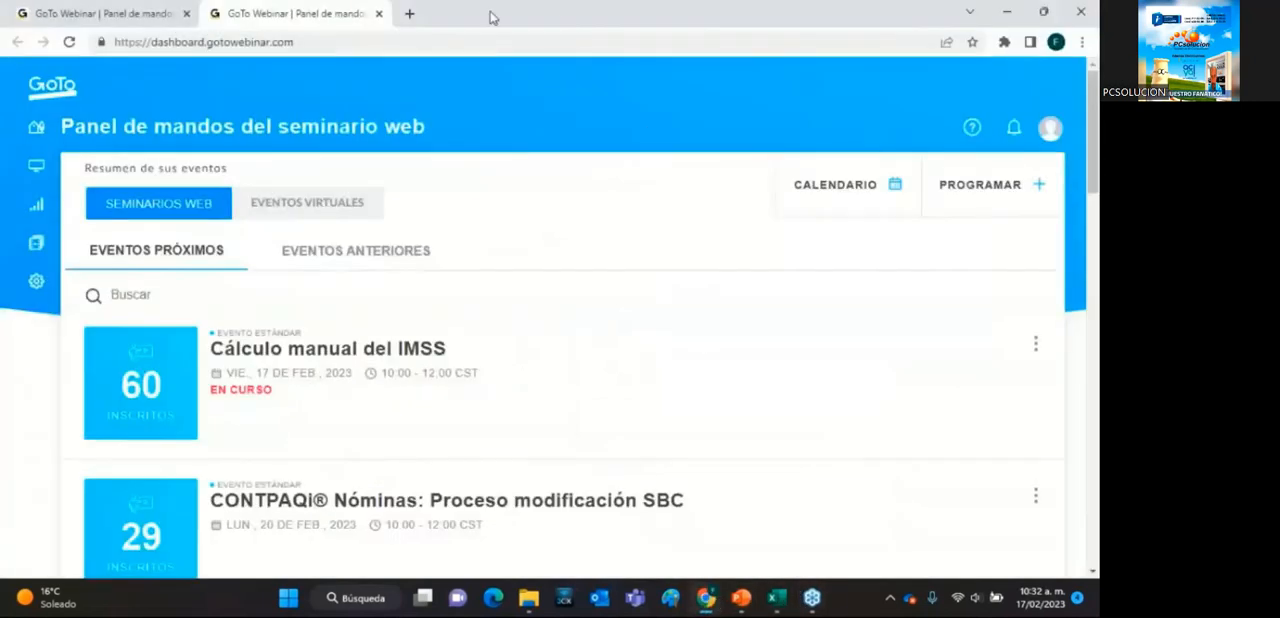
pyautogui.click(409, 13)
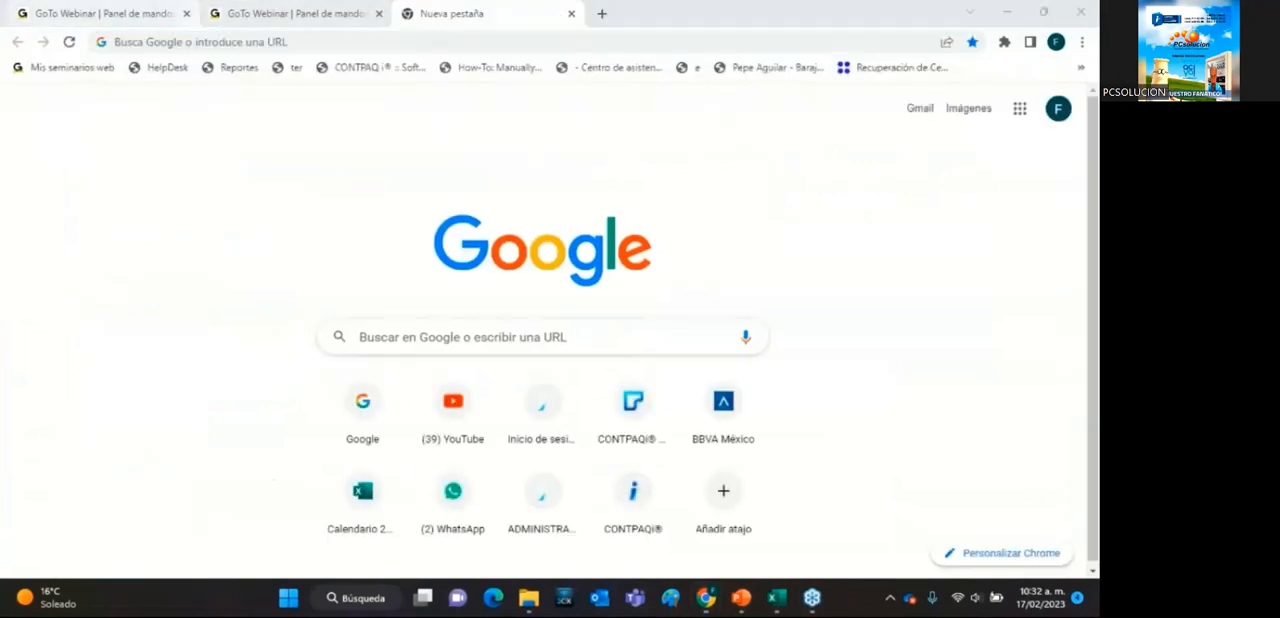
pyautogui.click(268, 36)
pyautogui.write('mig')
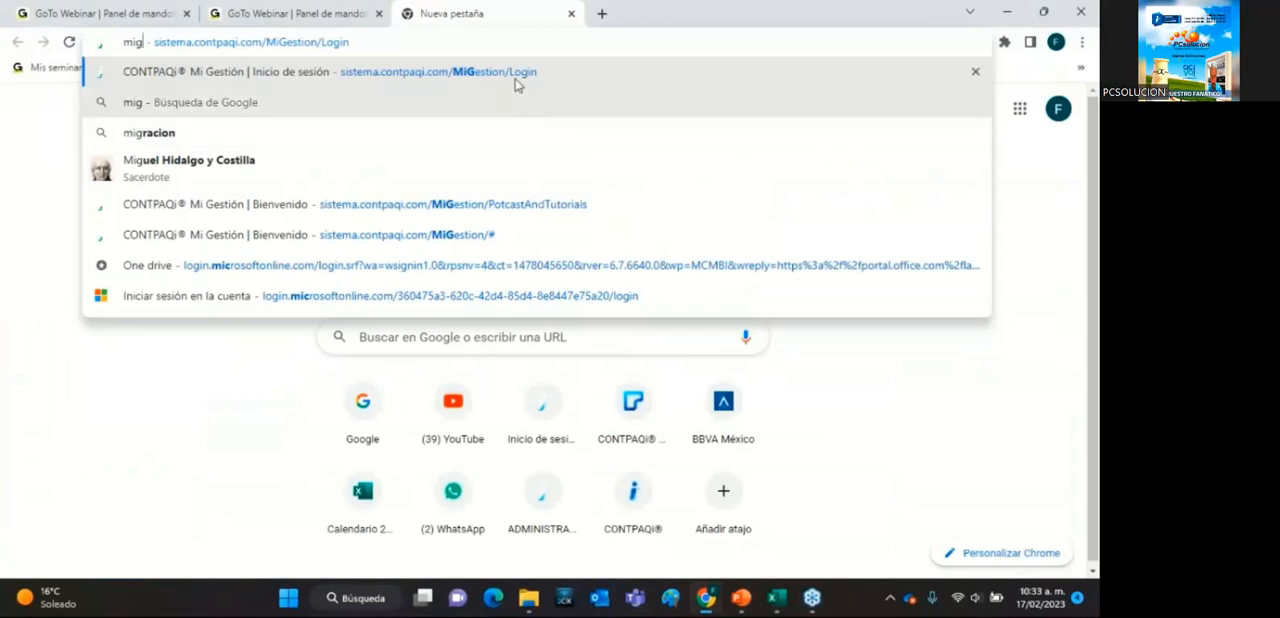
pyautogui.click(517, 85)
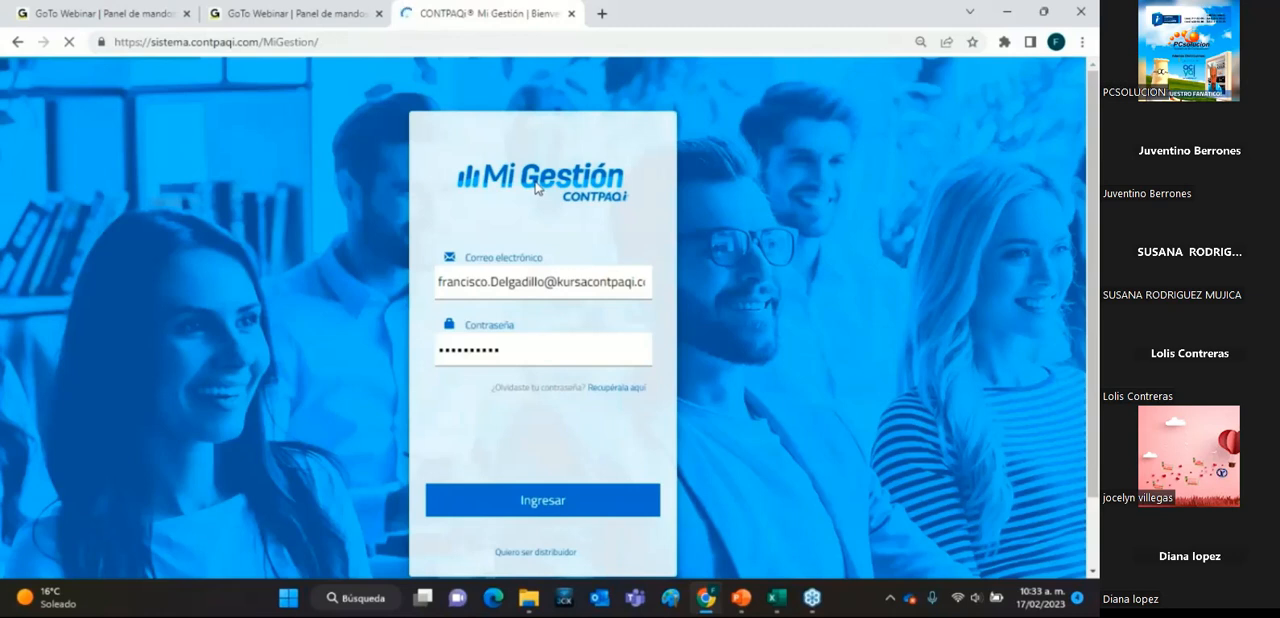
# Open Podcast y Tutoriales within Capacitación and list the material for CONTPAQi Nóminas.
pyautogui.scroll(-3, 43, 355)
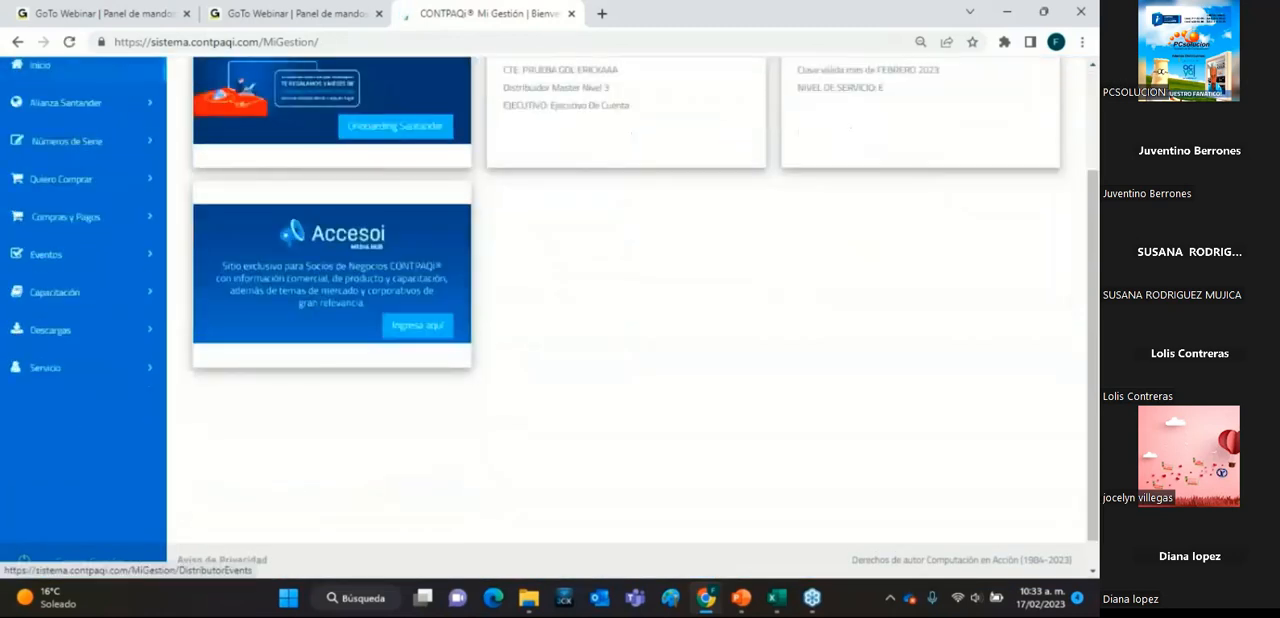
pyautogui.click(45, 280)
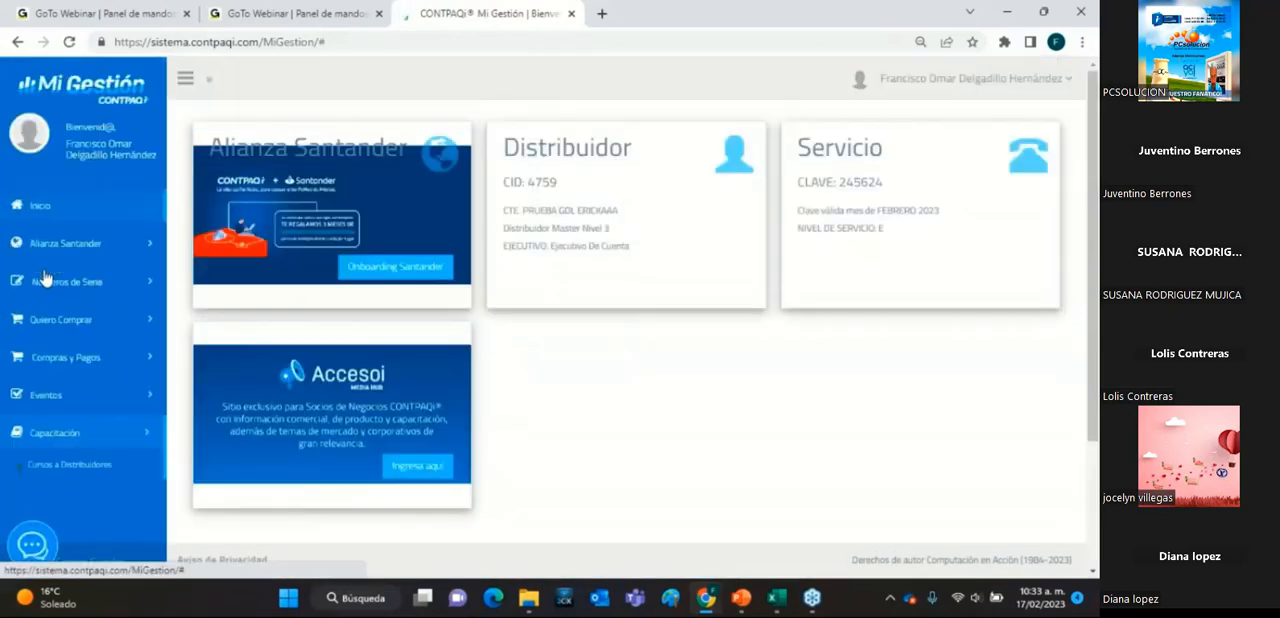
pyautogui.scroll(-3, 45, 300)
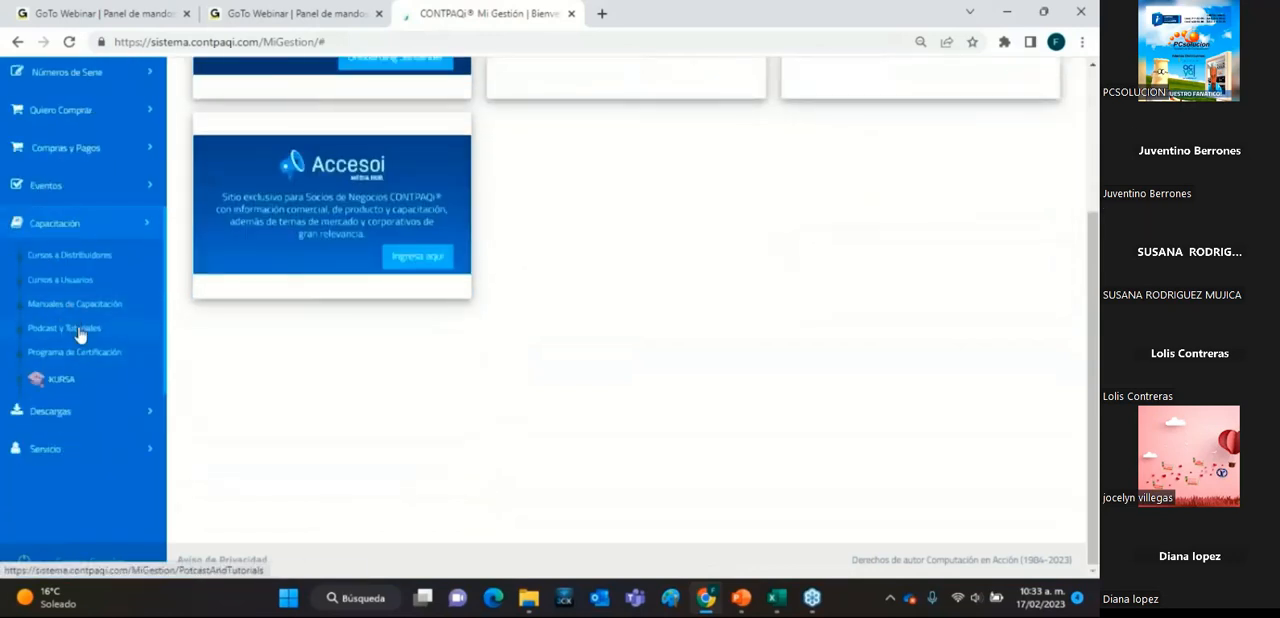
pyautogui.click(80, 330)
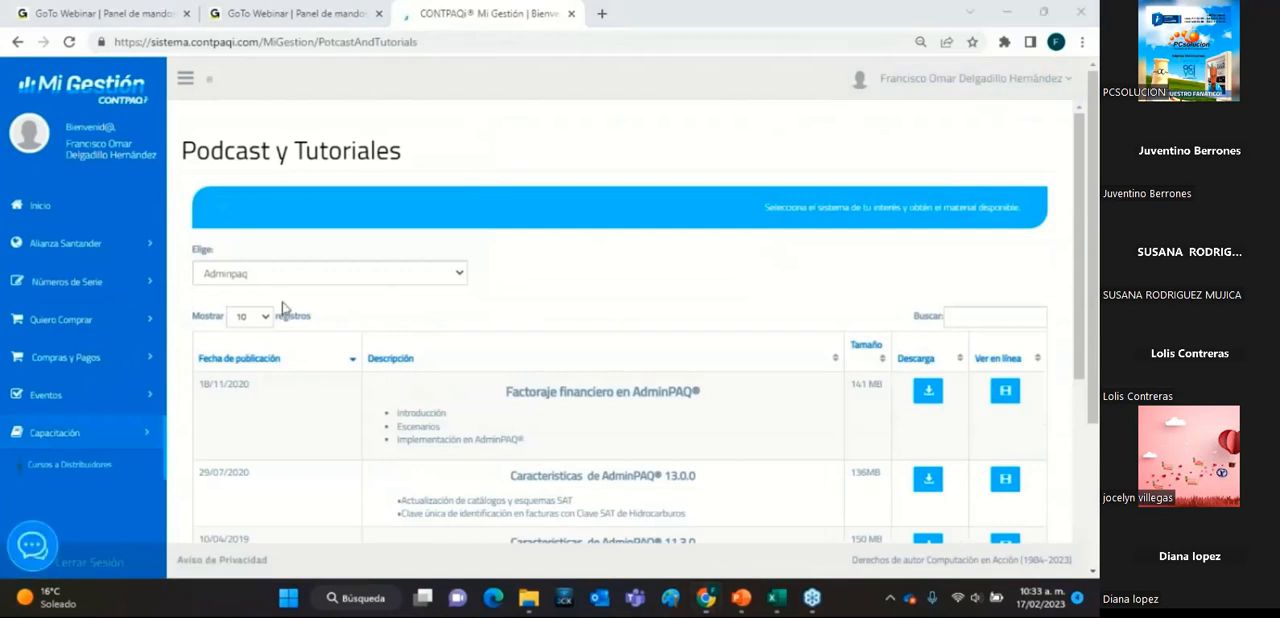
pyautogui.click(246, 275)
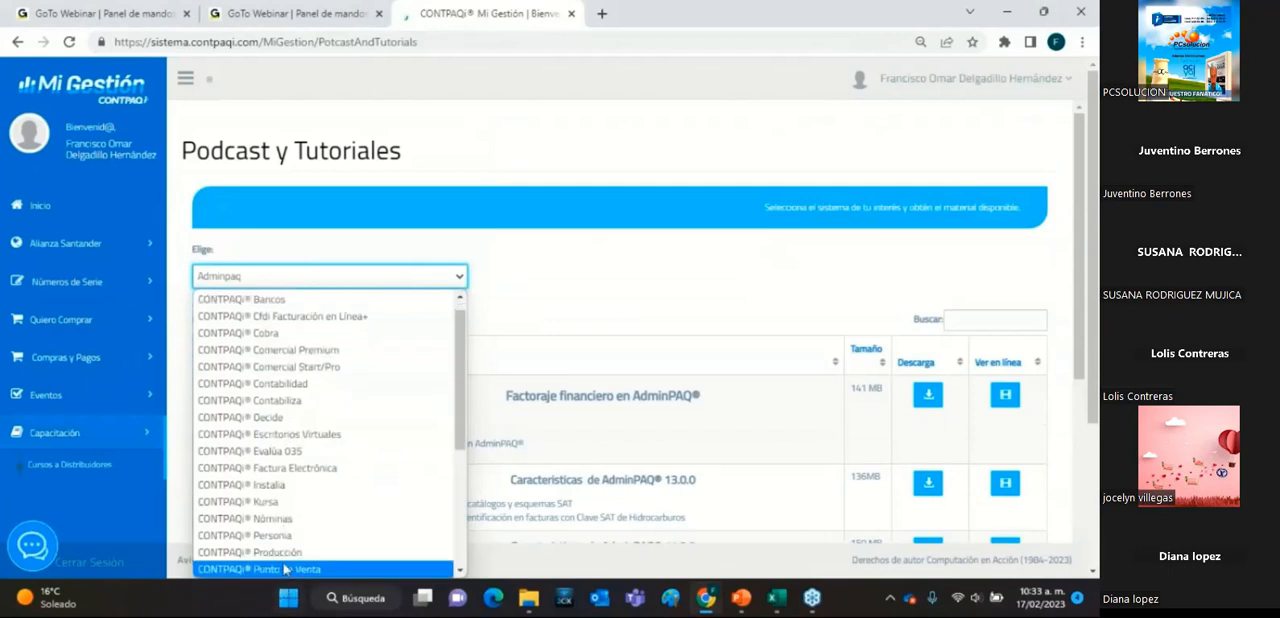
pyautogui.click(288, 520)
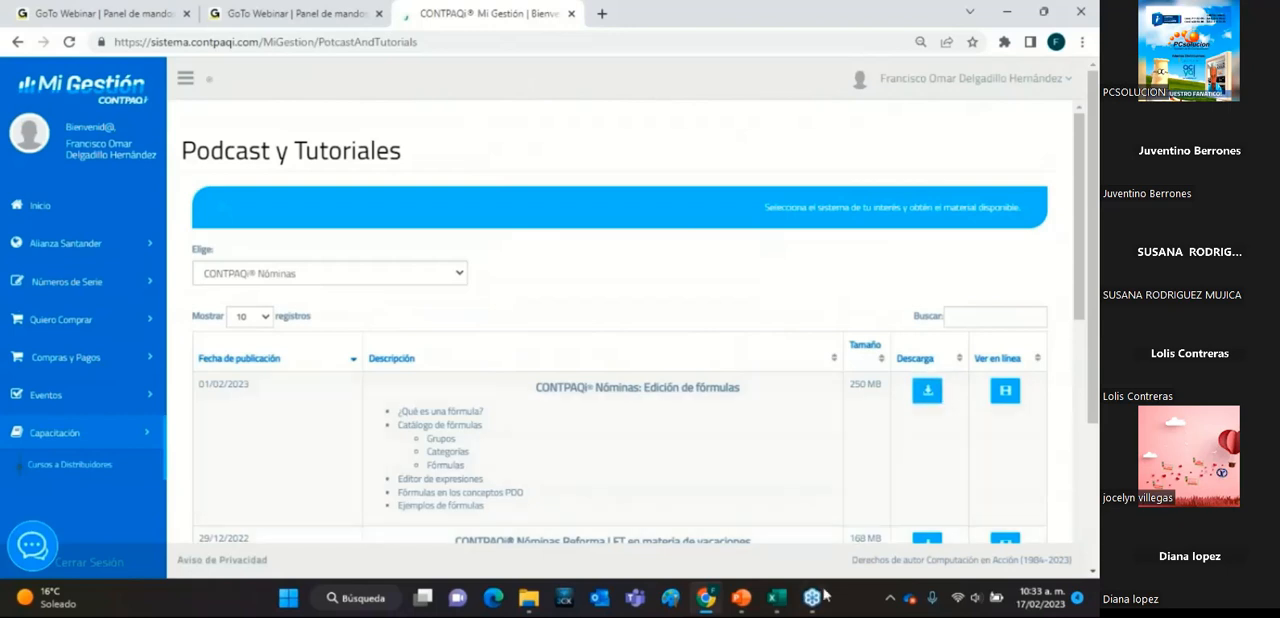
# Return to the Excel workbook and review the Días del bimestre formula in the Cálculo SBC Variable block.
pyautogui.click(777, 598)
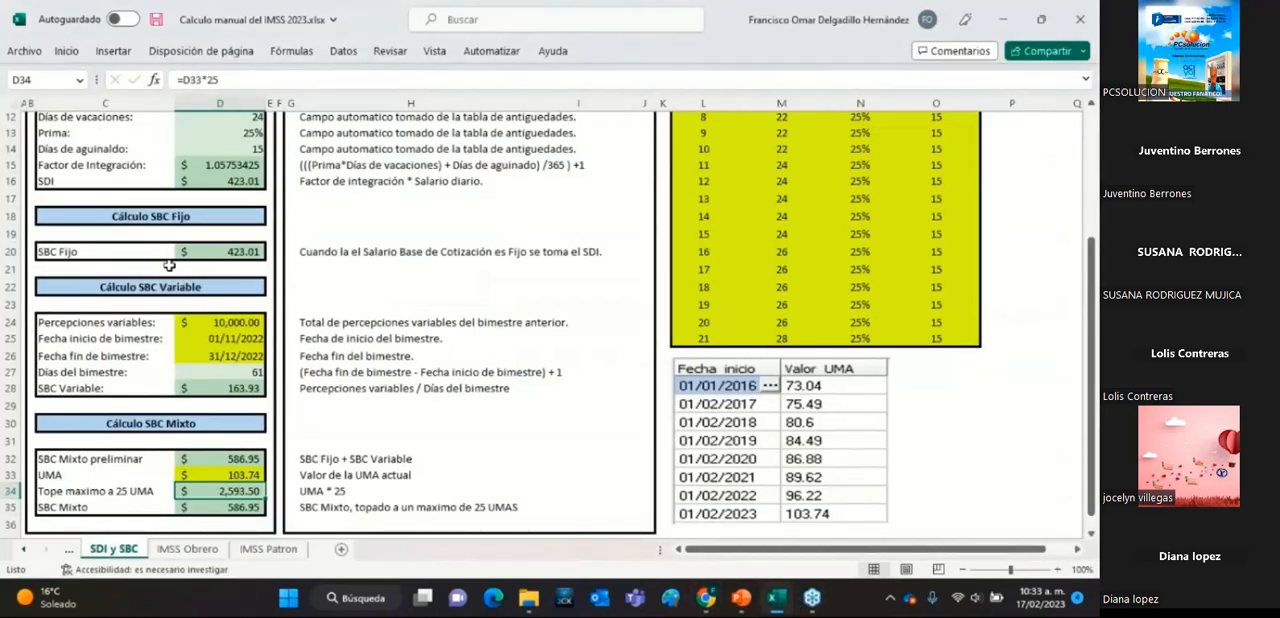
pyautogui.click(712, 304)
pyautogui.click(718, 325)
pyautogui.click(718, 340)
pyautogui.click(245, 375)
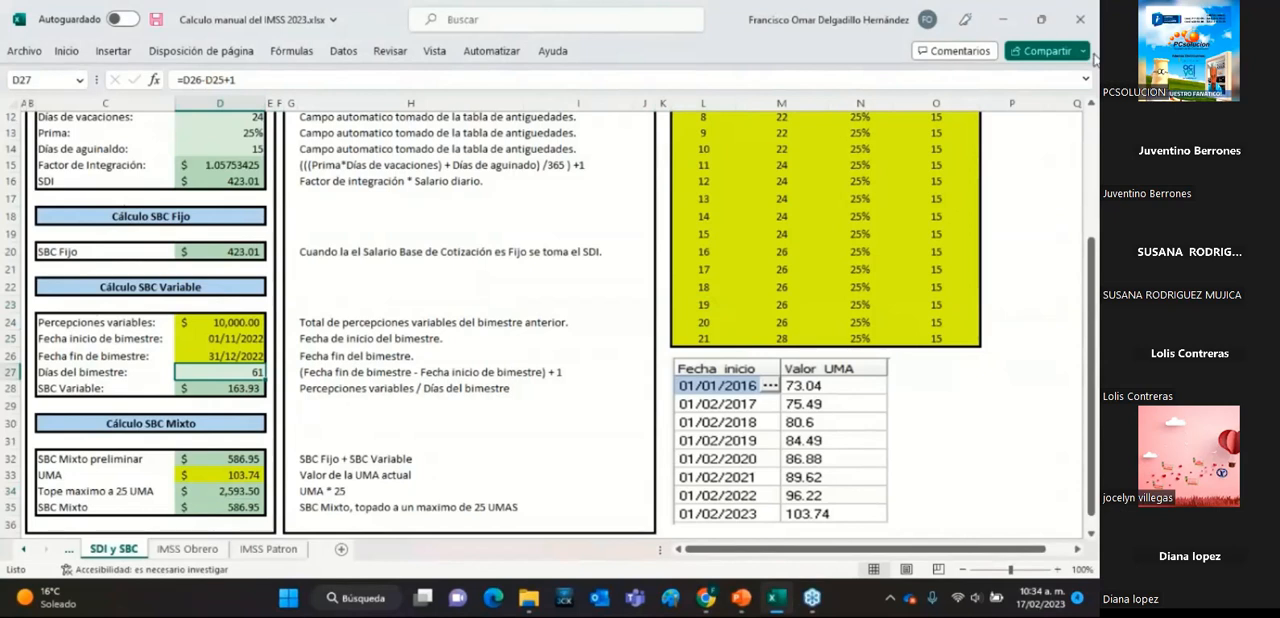
pyautogui.click(1097, 252)
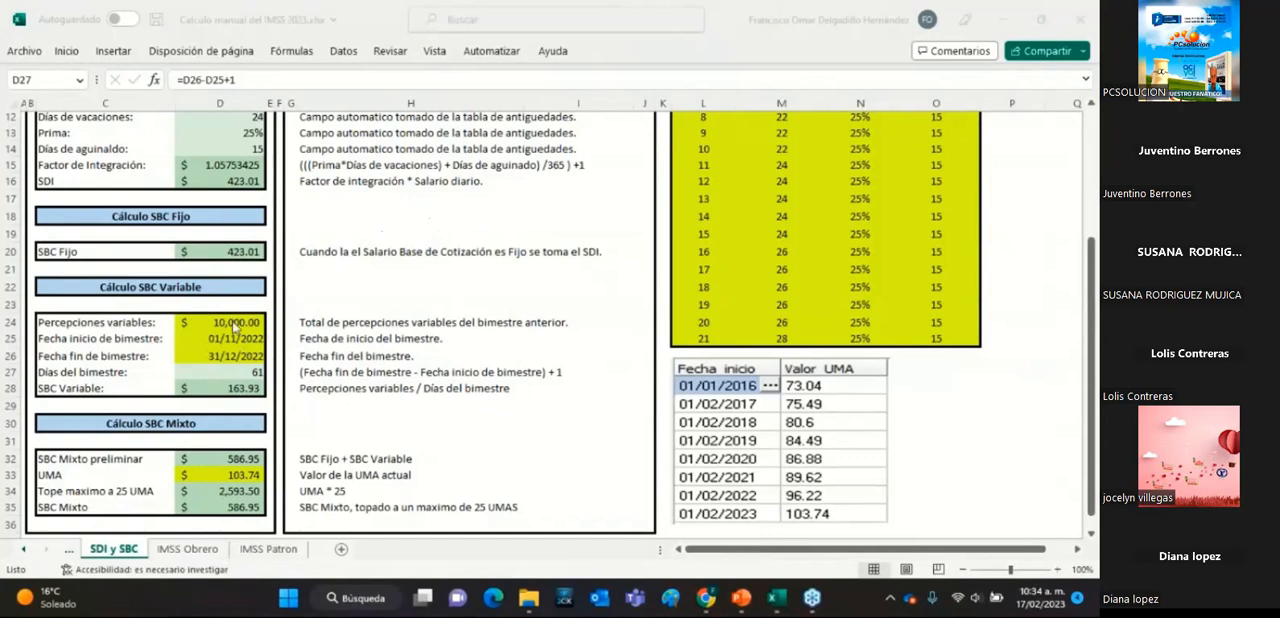
pyautogui.click(230, 372)
# Clear the Percepciones variables amount to test its effect on the SBC Mixto, and undo the deletion.
pyautogui.click(220, 323)
pyautogui.press('Delete')
pyautogui.press('Return')
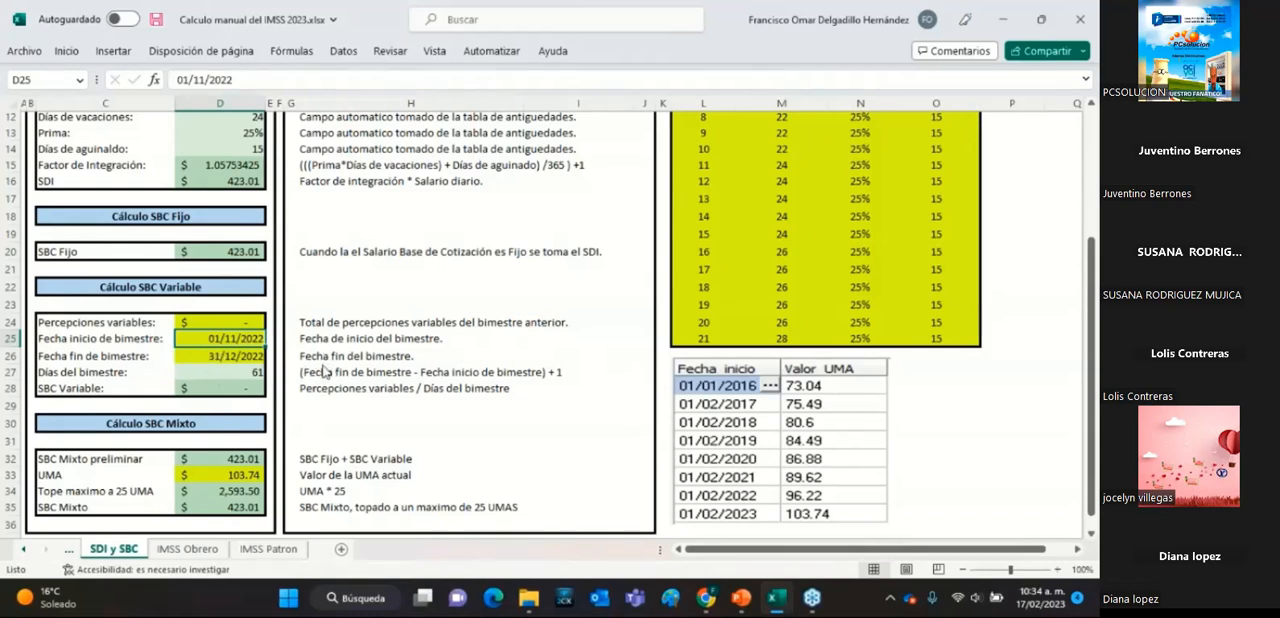
pyautogui.hotkey('ctrl', 'z')
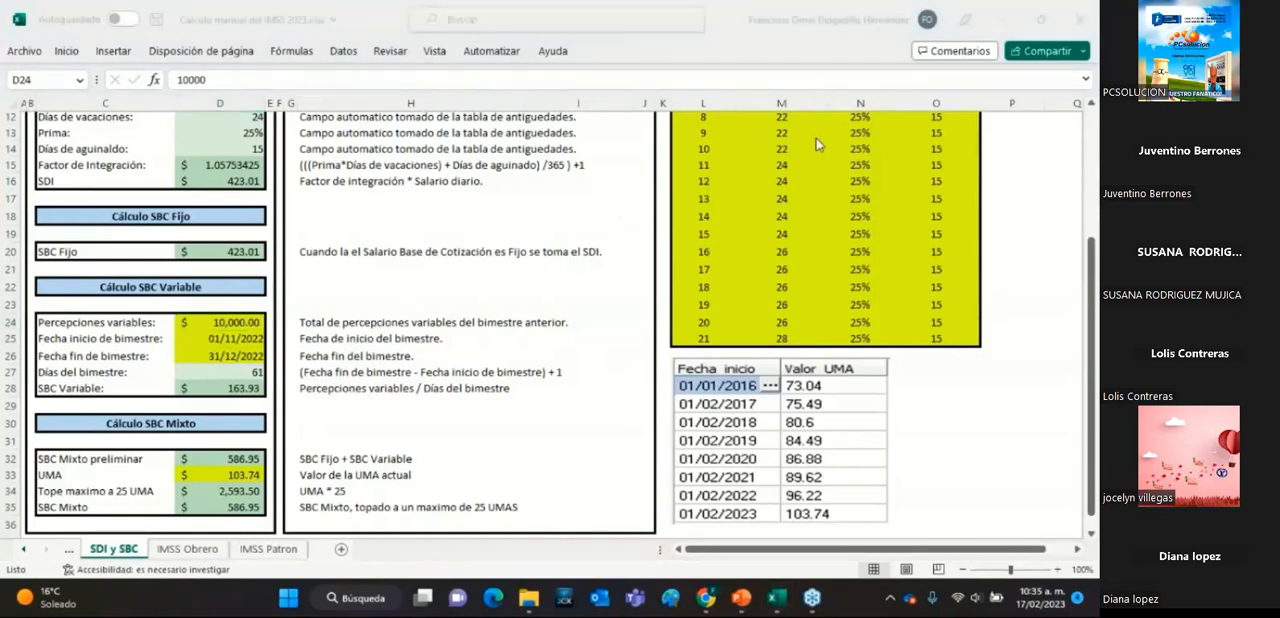
# Open the IMSS Obrero sheet and examine its highlighted input cells for Días cotizados, SBC and UMA.
pyautogui.click(176, 556)
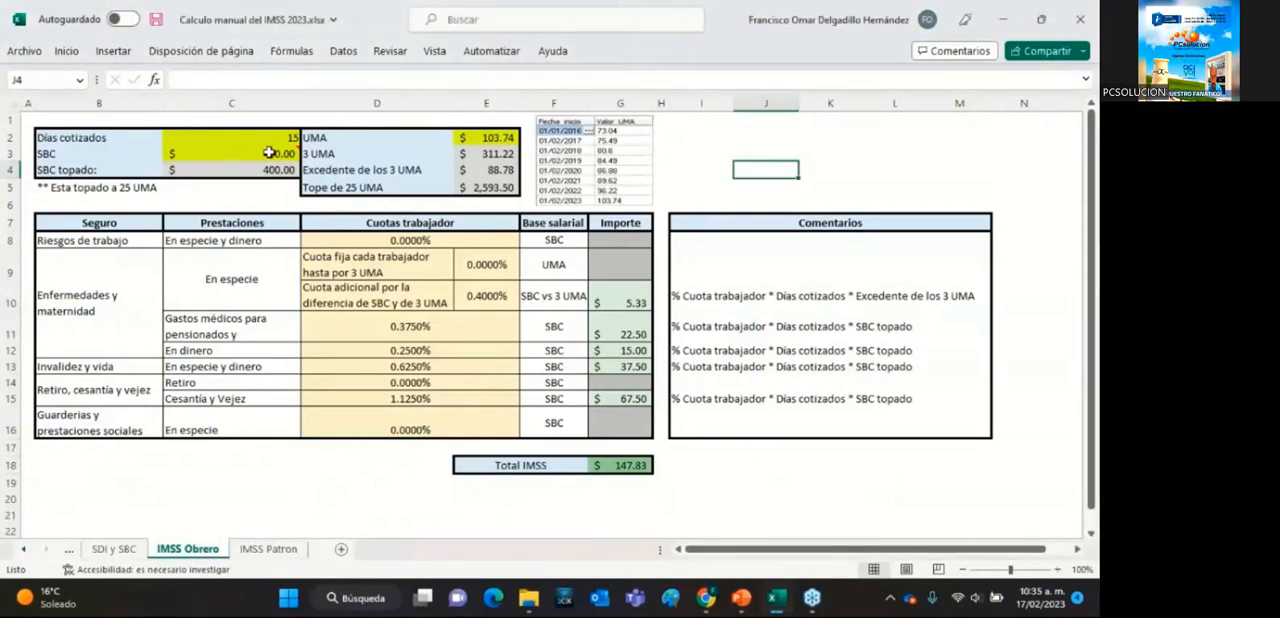
pyautogui.click(276, 150)
pyautogui.click(489, 135)
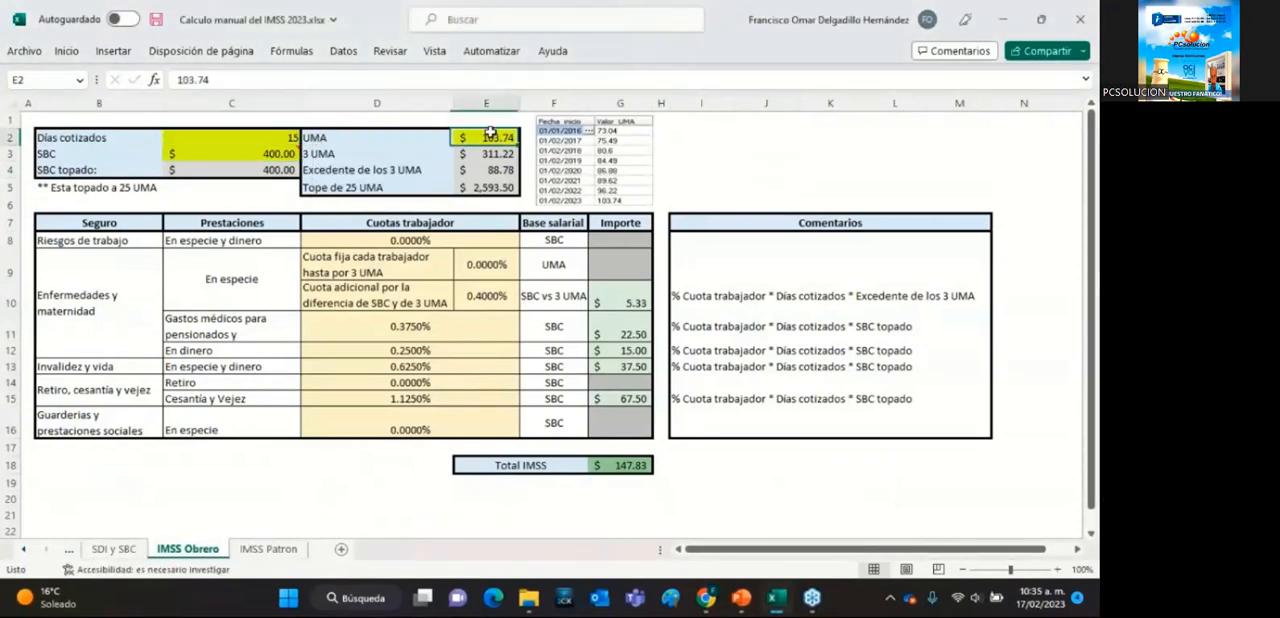
pyautogui.click(258, 137)
pyautogui.click(270, 155)
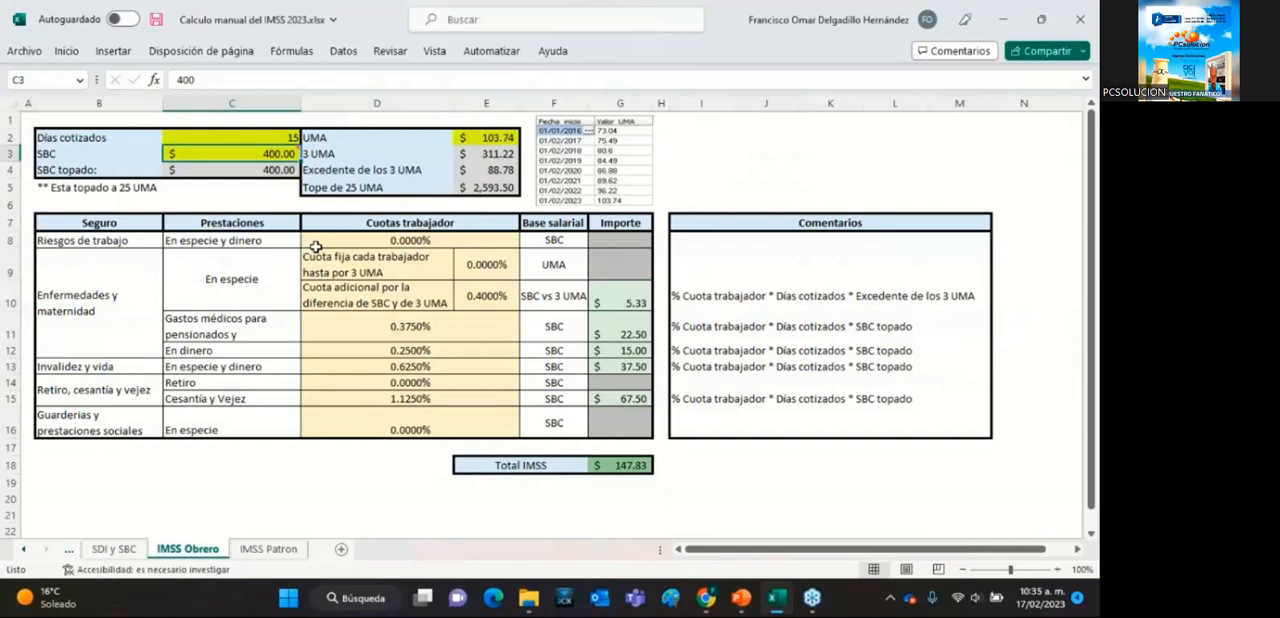
# Try 10, 7 and 2 in turn as the Días cotizados on the IMSS Obrero sheet to compare the worker quotas.
pyautogui.click(234, 137)
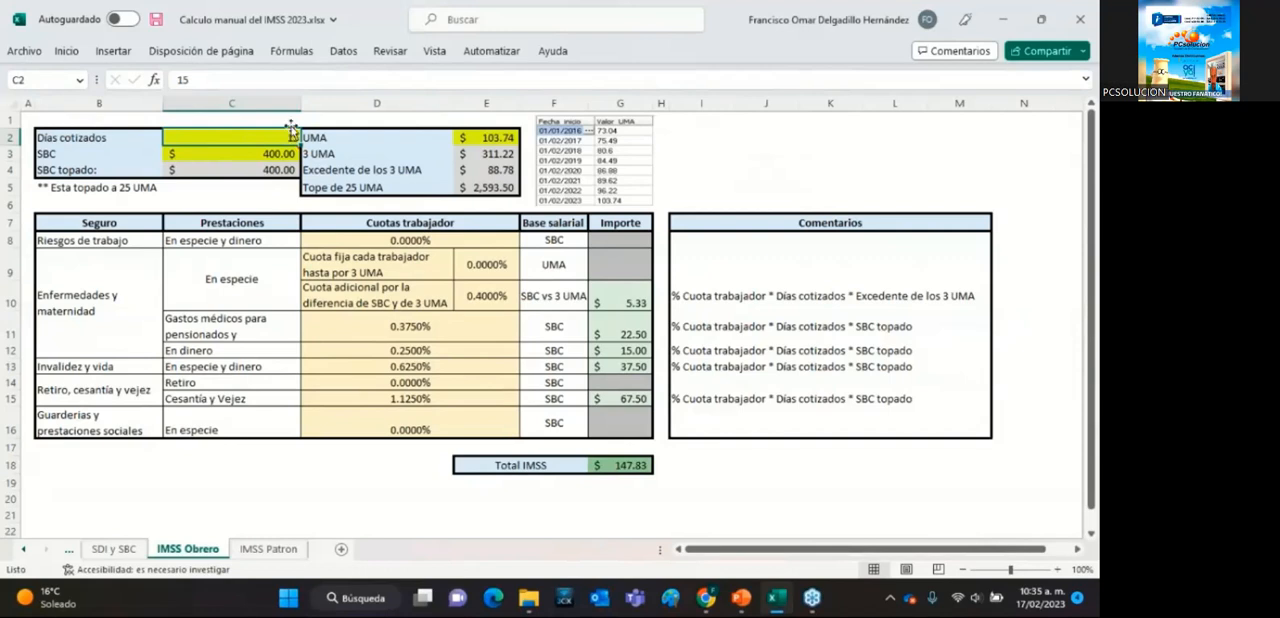
pyautogui.write('1')
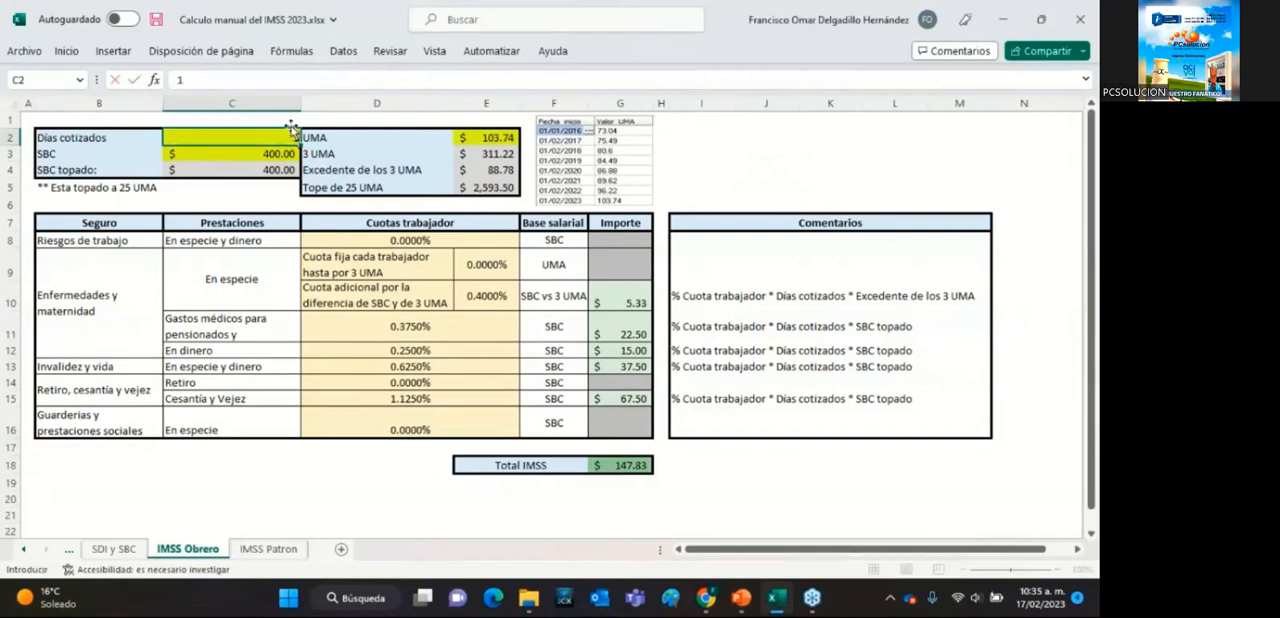
pyautogui.press('Return')
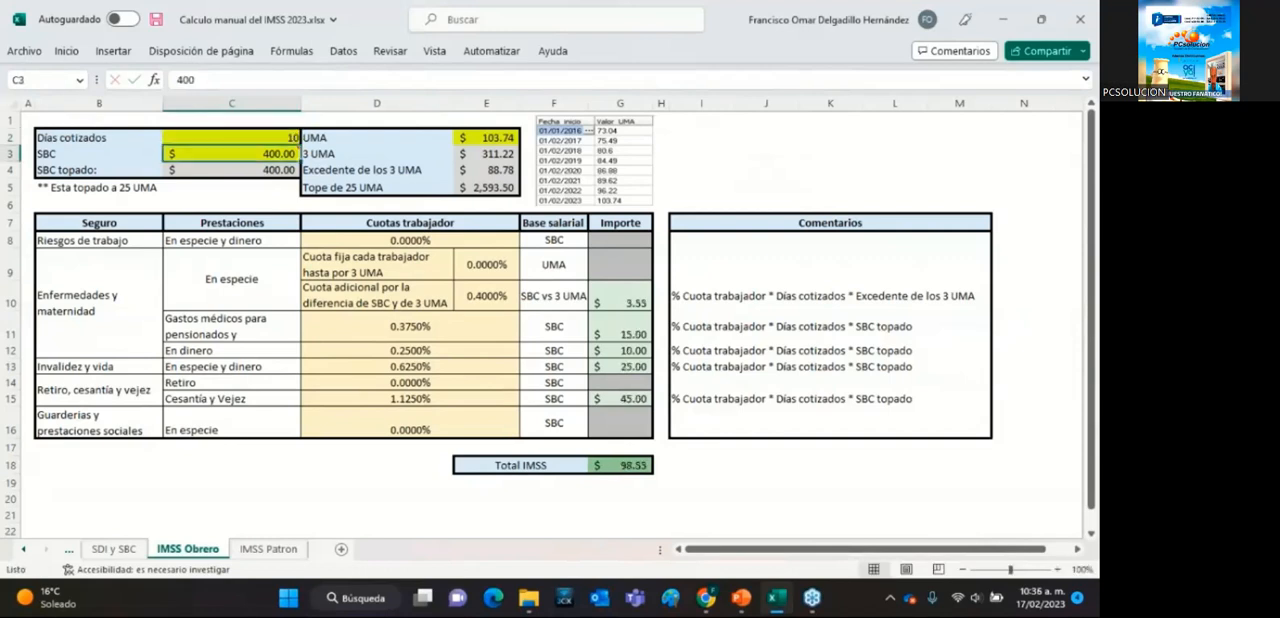
pyautogui.click(292, 137)
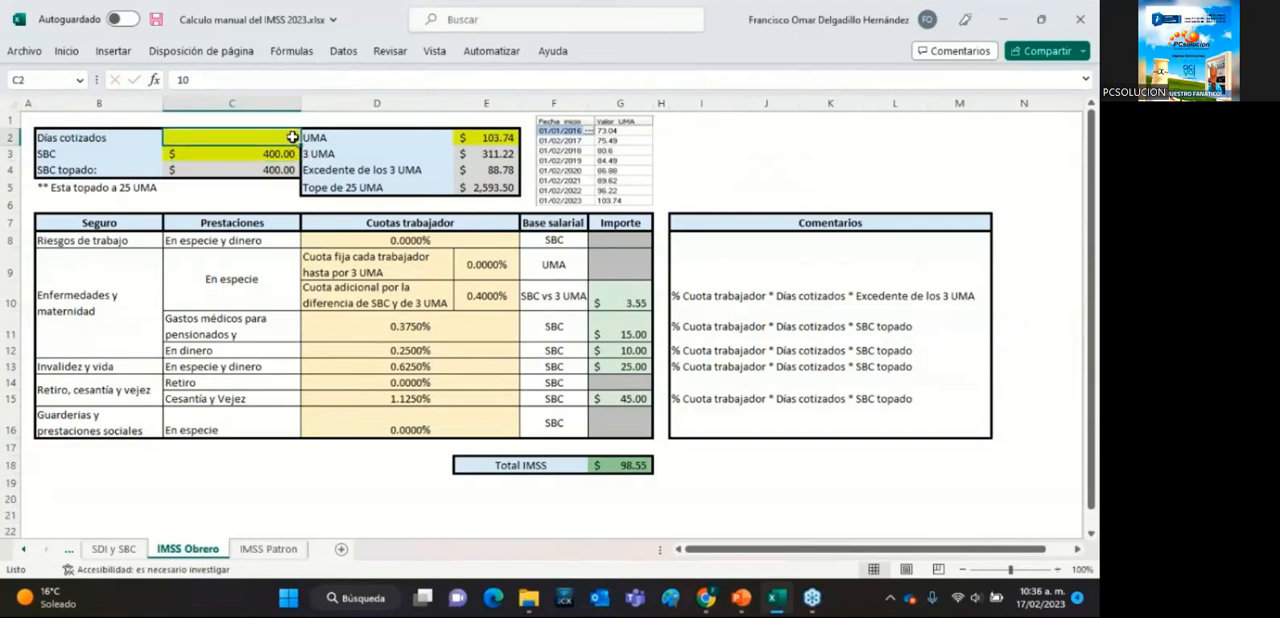
pyautogui.write('7')
pyautogui.press('Return')
pyautogui.click(288, 137)
pyautogui.write('2')
pyautogui.press('Return')
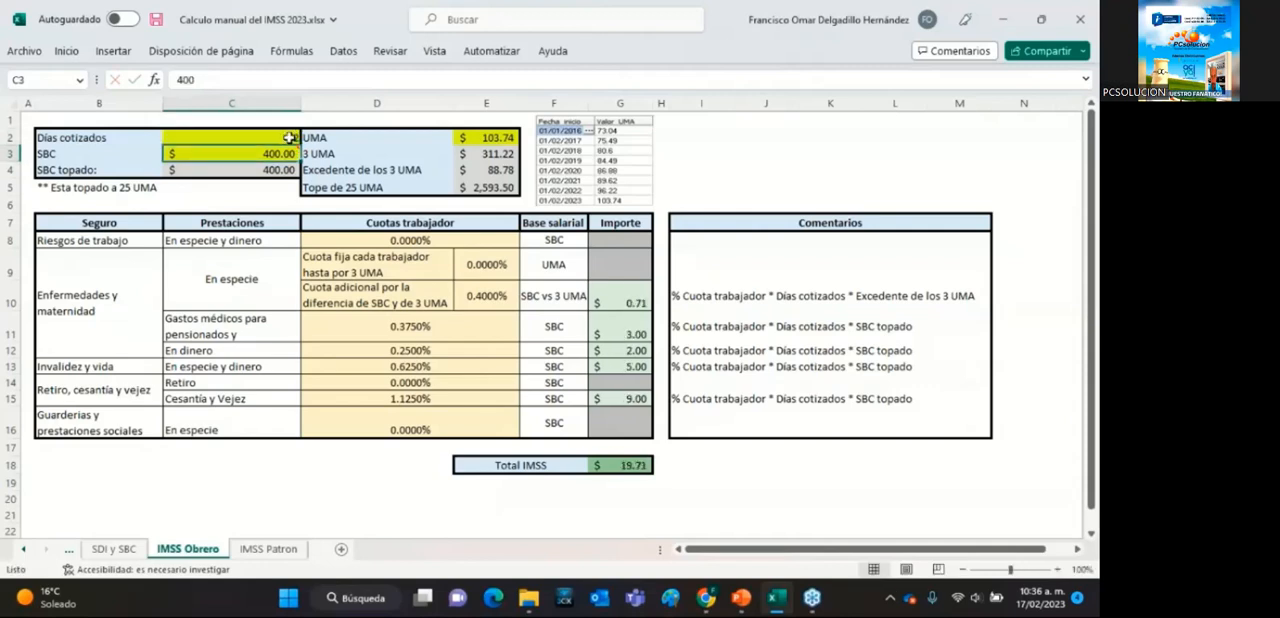
# Set Días cotizados to 15 on the IMSS Obrero sheet.
pyautogui.click(274, 135)
pyautogui.write('1')
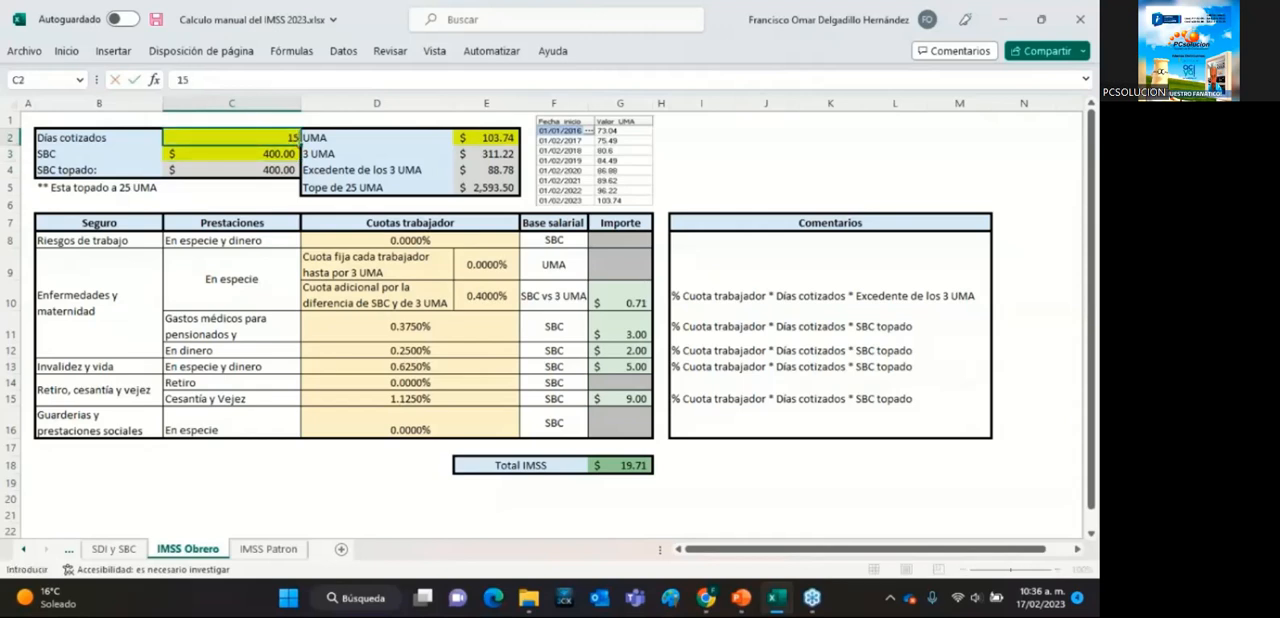
pyautogui.write('5')
pyautogui.press('Return')
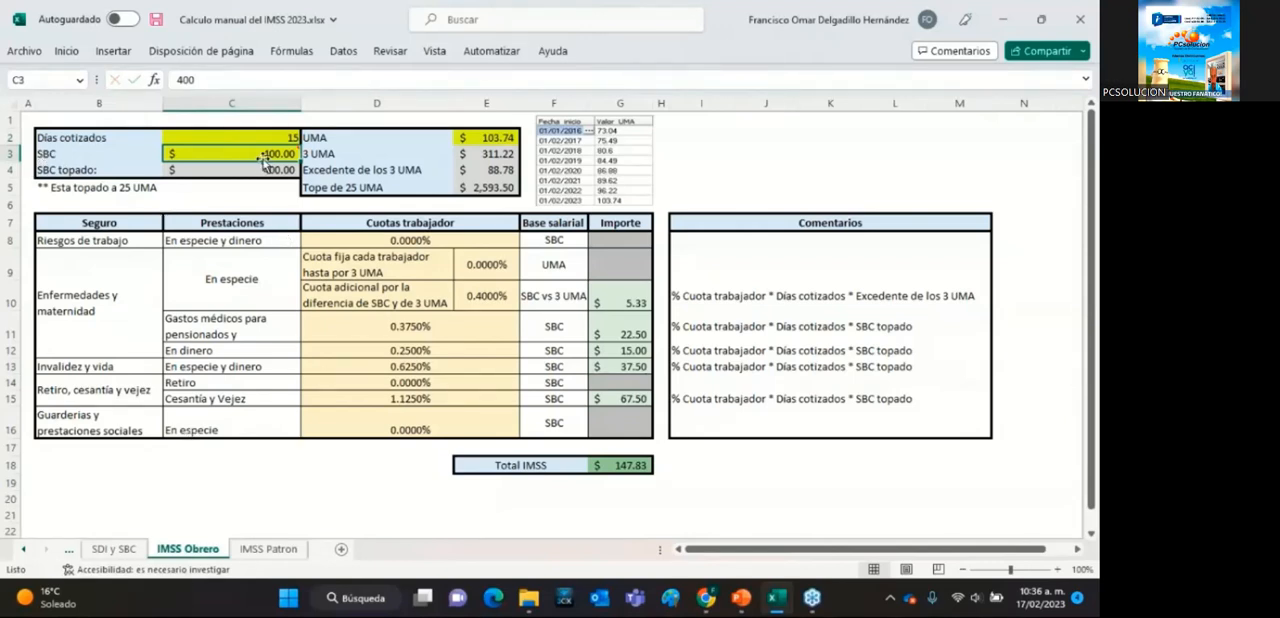
# Review the manually entered SBC and UMA values on the IMSS Obrero sheet.
pyautogui.moveTo(264, 155)
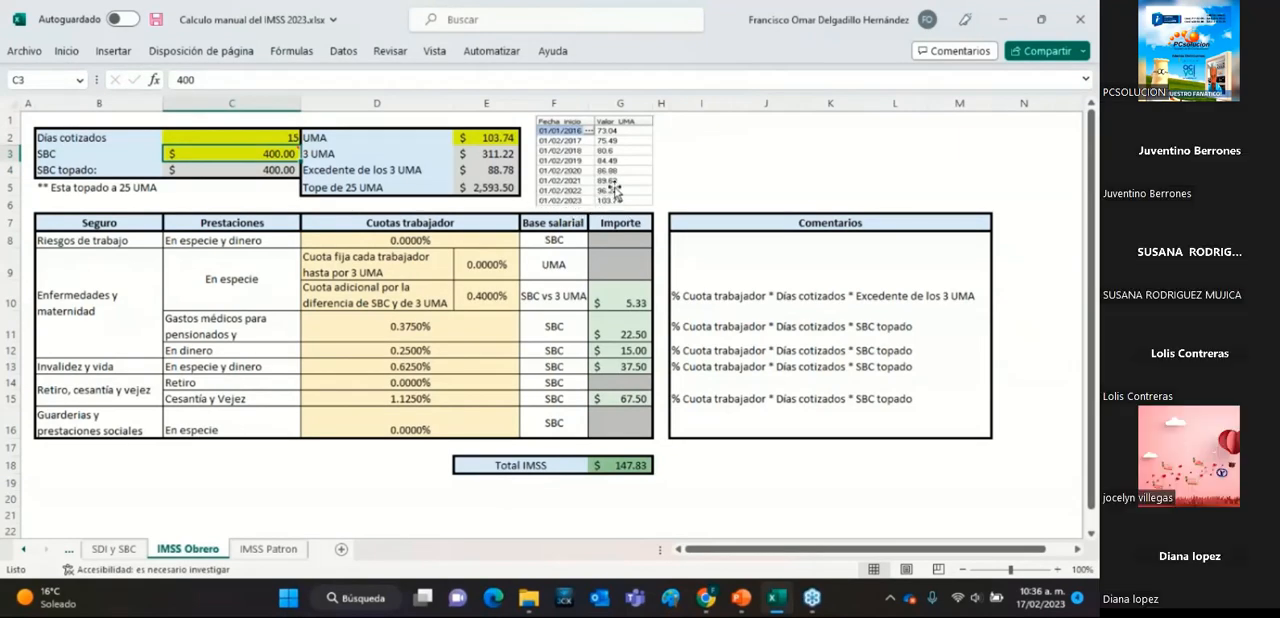
pyautogui.click(505, 134)
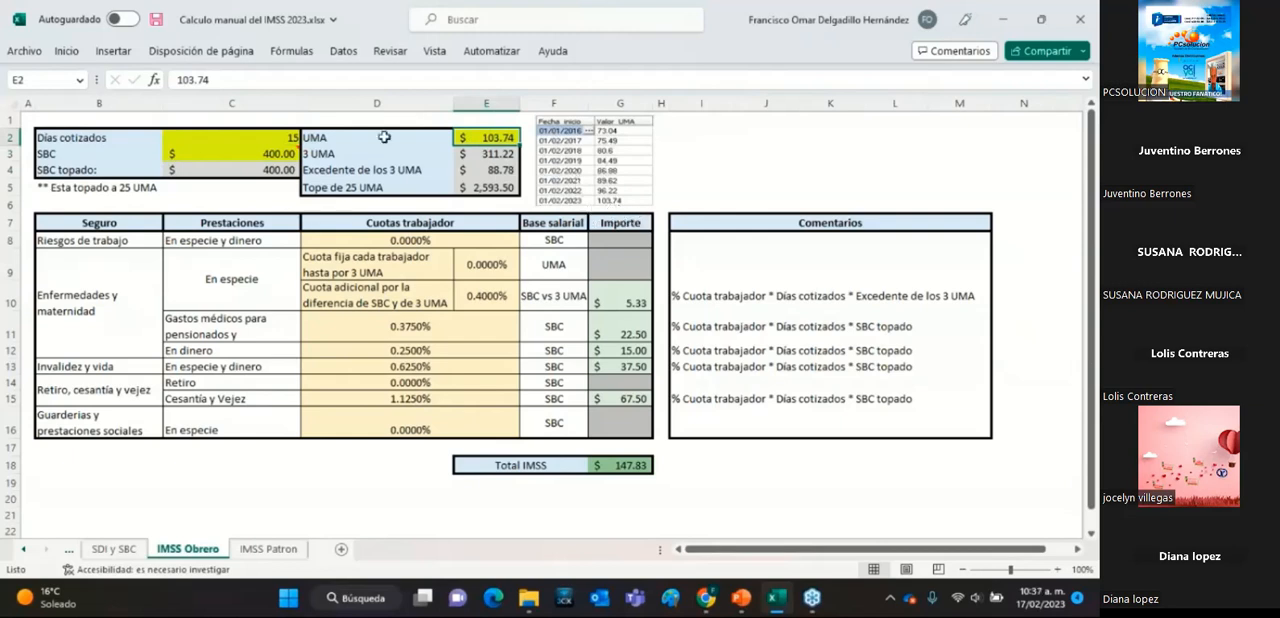
pyautogui.click(283, 139)
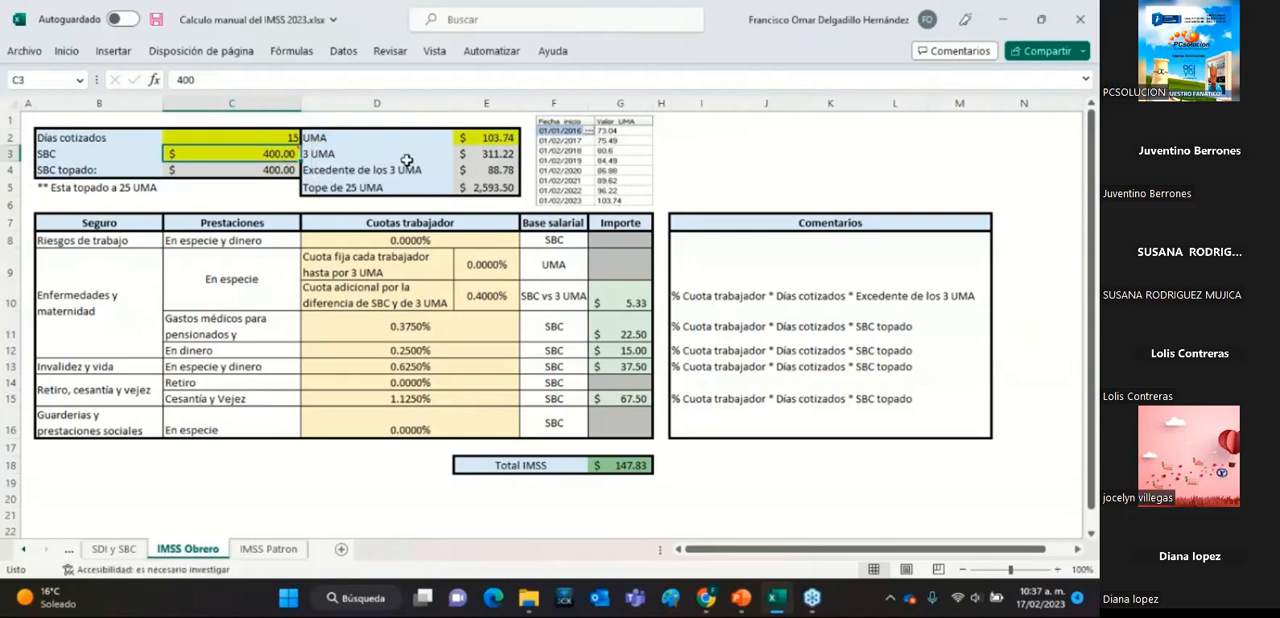
pyautogui.click(505, 140)
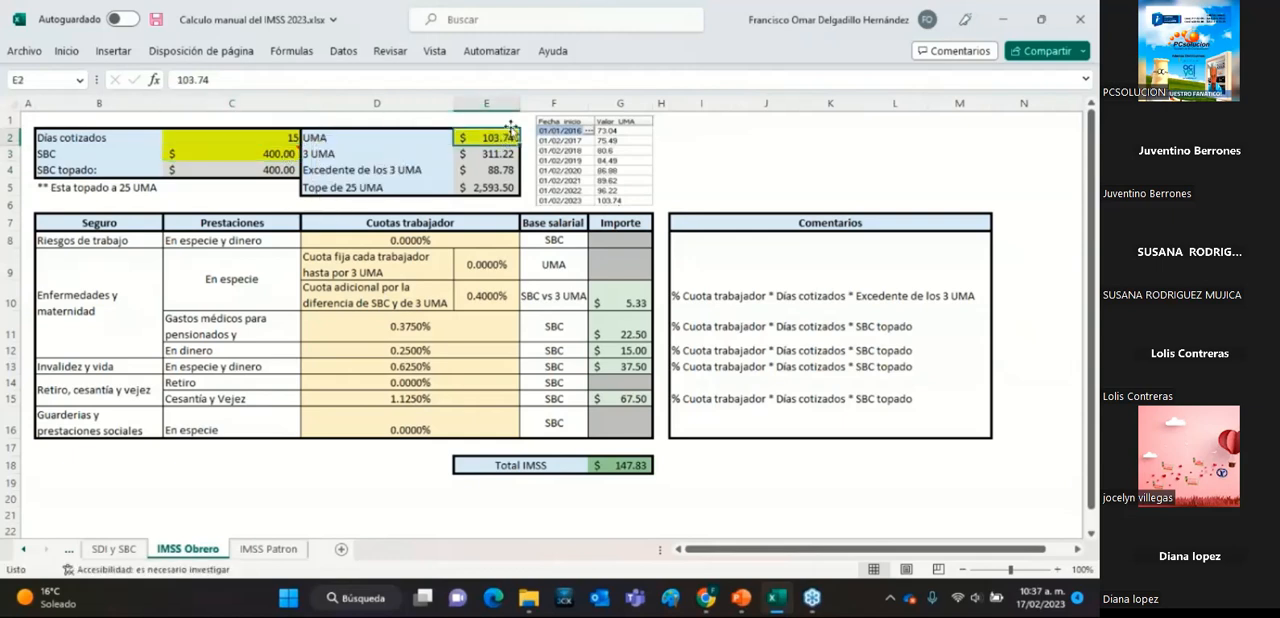
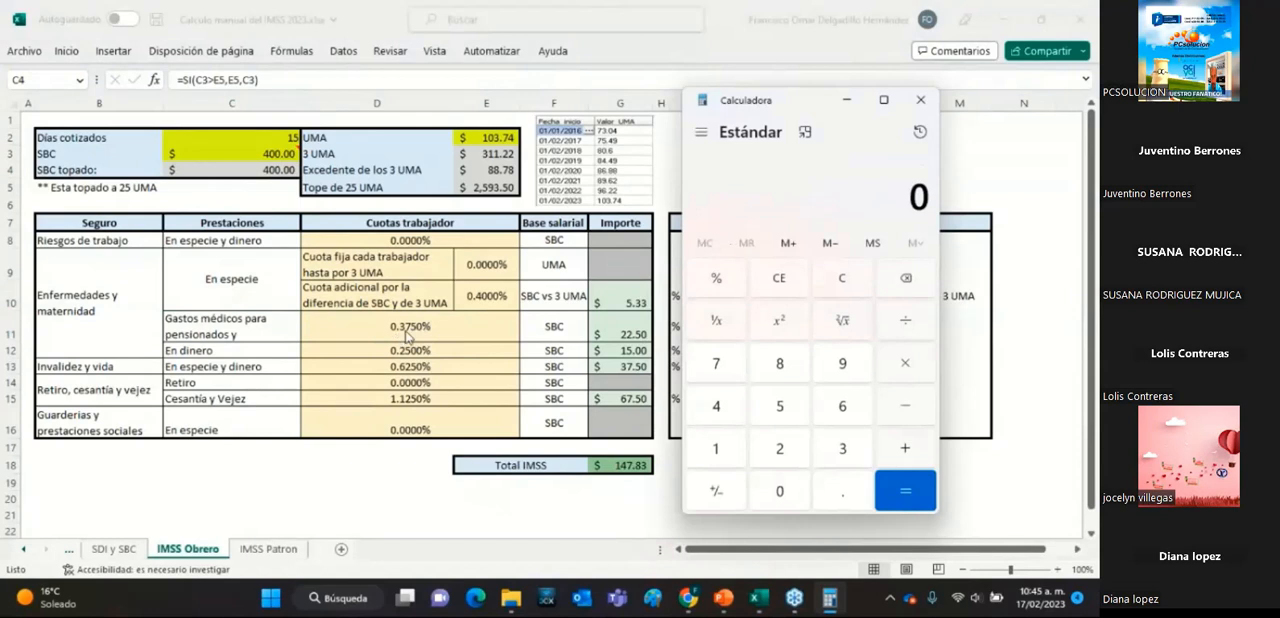
# Convert the 0.375% Gastos médicos worker rate to decimal by dividing 0.375 by 100 in the calculator.
pyautogui.click(842, 495)
pyautogui.click(840, 450)
pyautogui.click(720, 367)
pyautogui.click(784, 410)
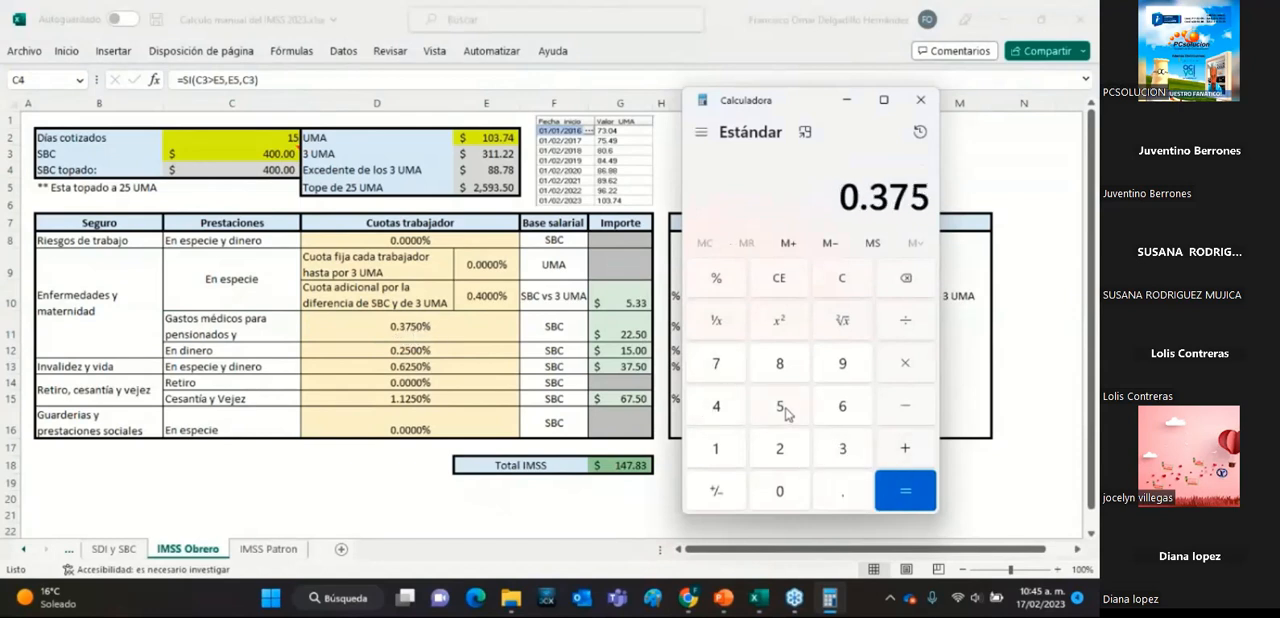
pyautogui.click(918, 330)
pyautogui.click(730, 456)
pyautogui.click(791, 494)
pyautogui.click(791, 494)
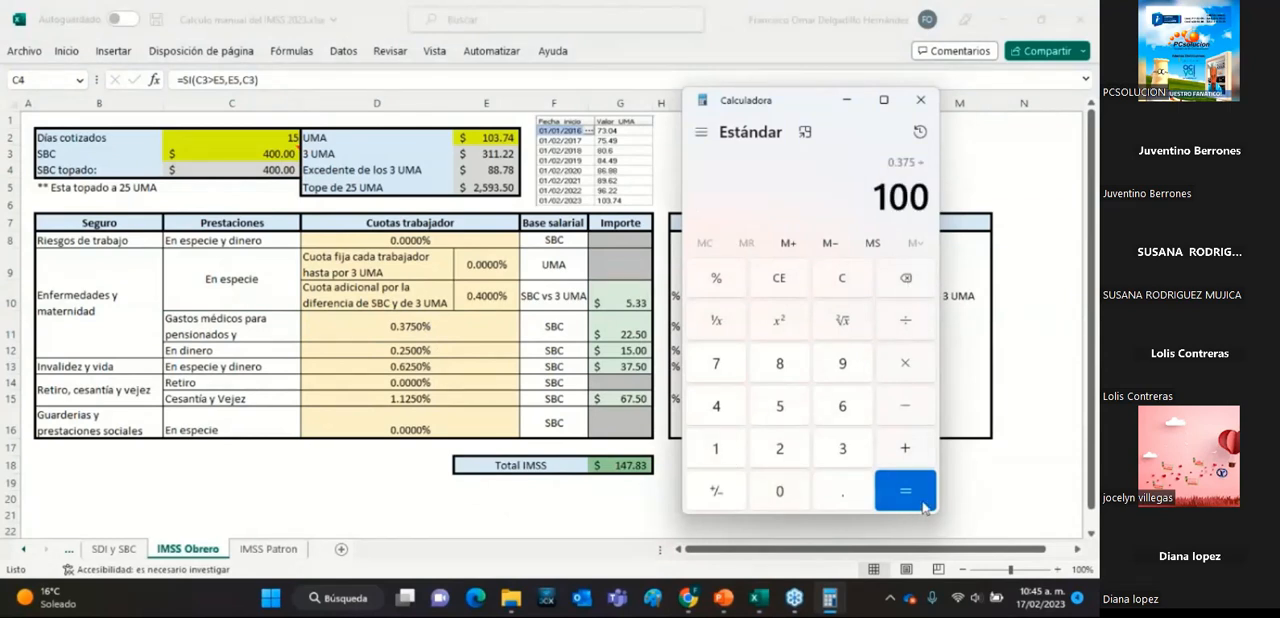
pyautogui.click(905, 490)
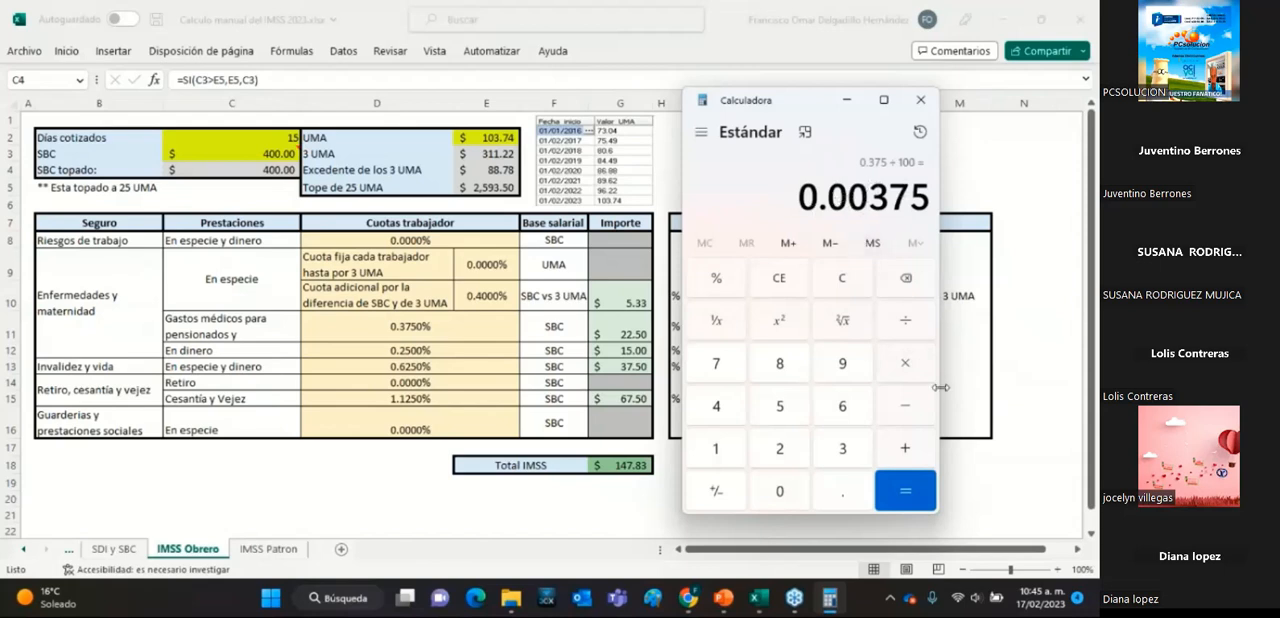
# Multiply the decimal Gastos médicos rate by 15 days and by the SBC of 400, and clear the calculator.
pyautogui.click(908, 366)
pyautogui.click(718, 452)
pyautogui.click(782, 408)
pyautogui.click(900, 490)
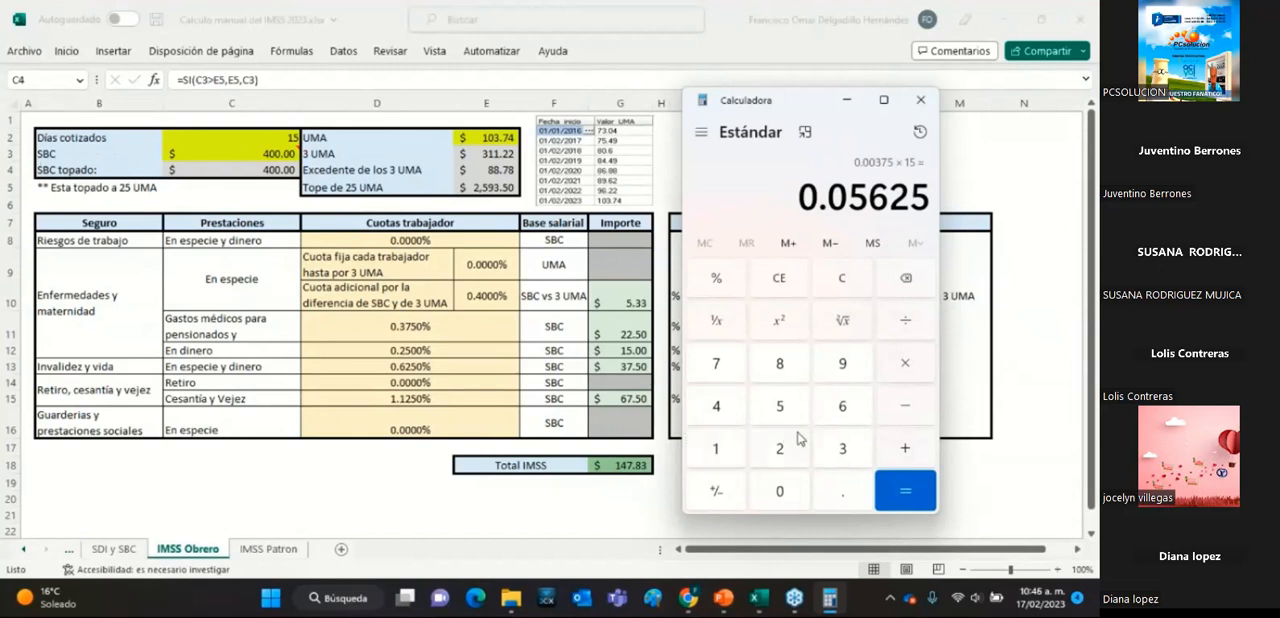
pyautogui.click(900, 372)
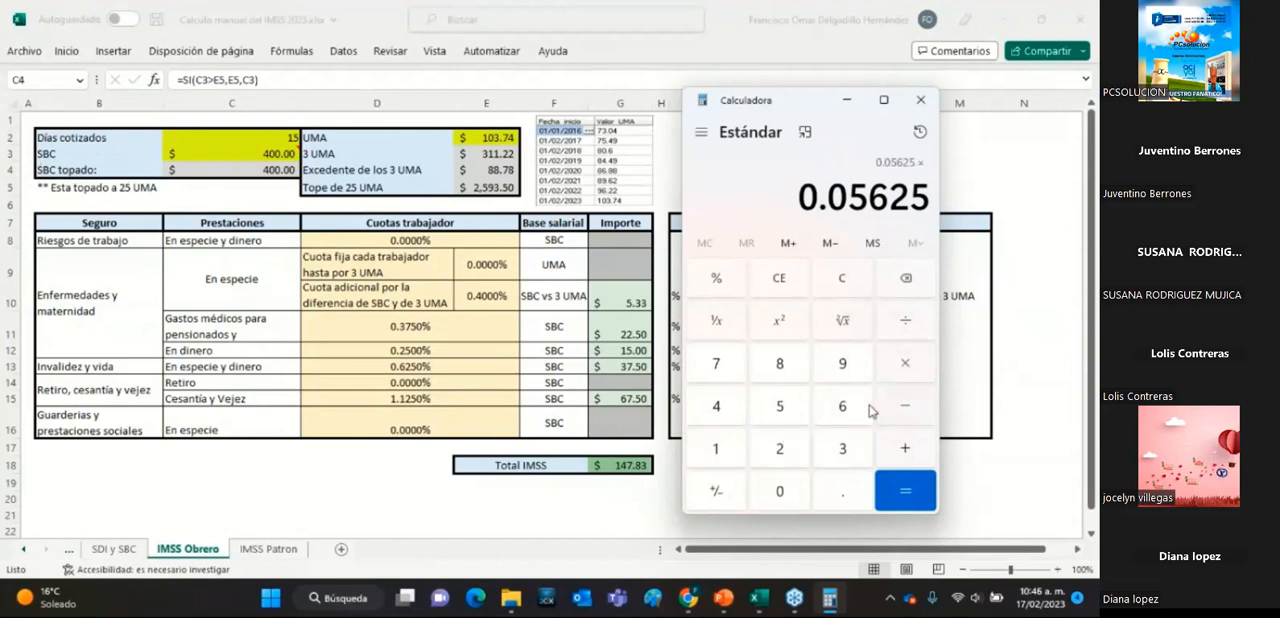
pyautogui.click(717, 406)
pyautogui.doubleClick(780, 490)
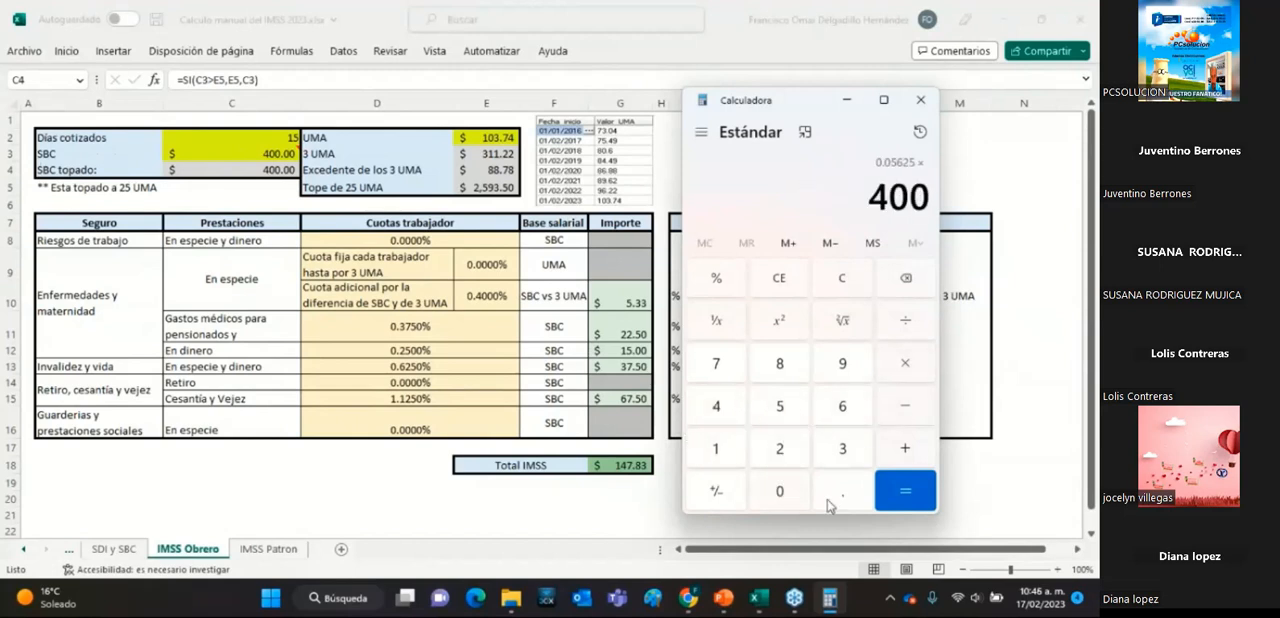
pyautogui.click(906, 490)
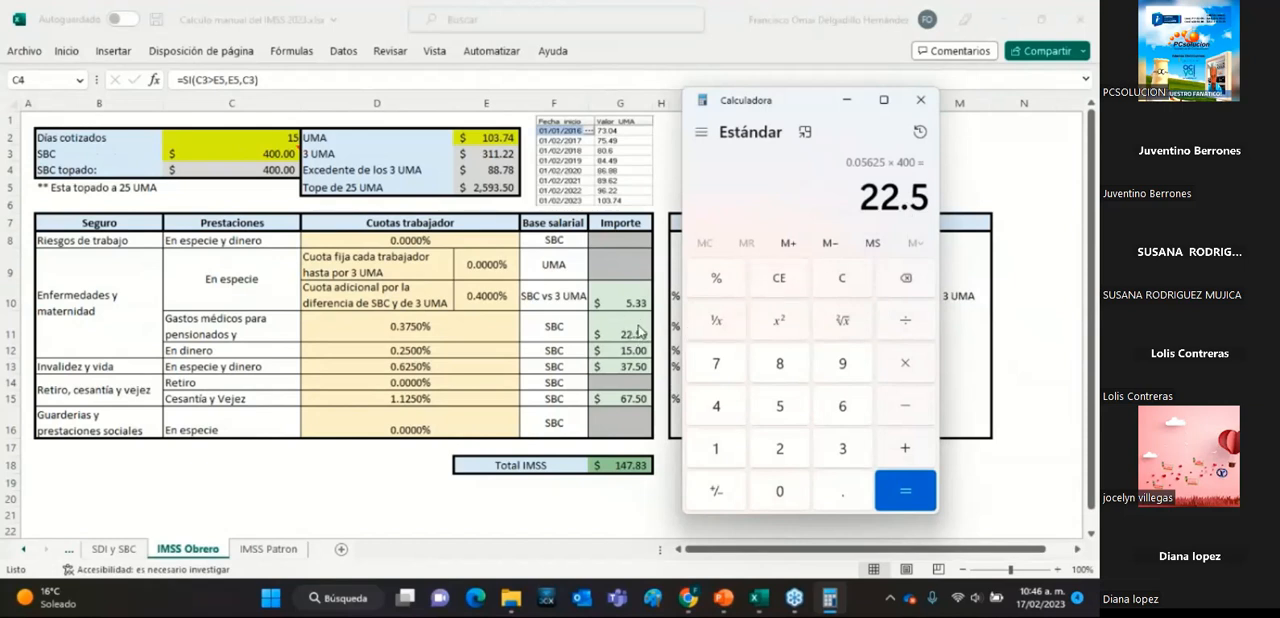
pyautogui.click(855, 288)
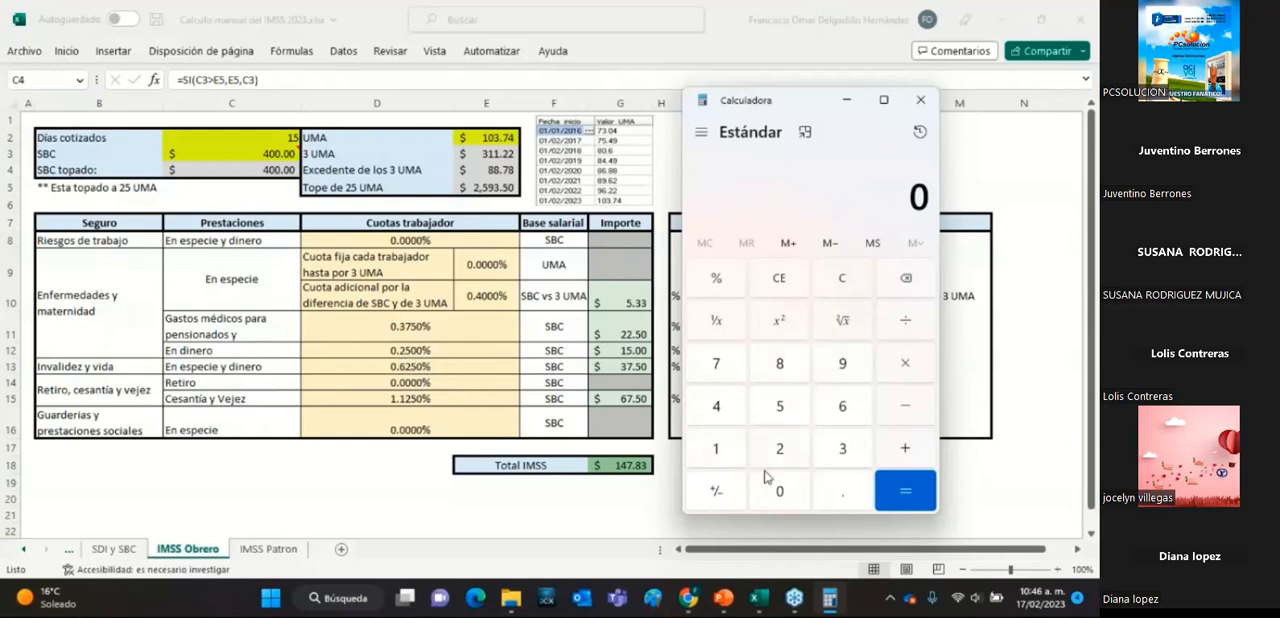
# Convert the 0.25% En dinero worker rate to decimal by dividing 0.25 by 100.
pyautogui.click(843, 493)
pyautogui.click(791, 452)
pyautogui.click(790, 412)
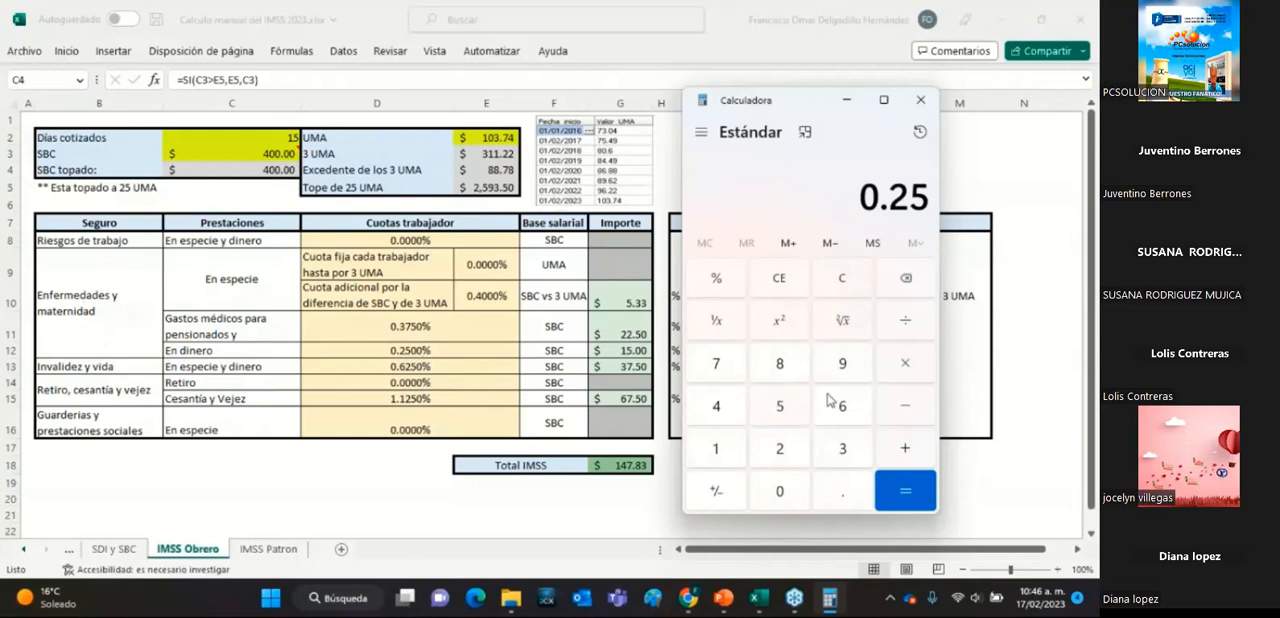
pyautogui.click(910, 322)
pyautogui.click(727, 460)
pyautogui.click(765, 492)
pyautogui.click(766, 492)
pyautogui.click(920, 497)
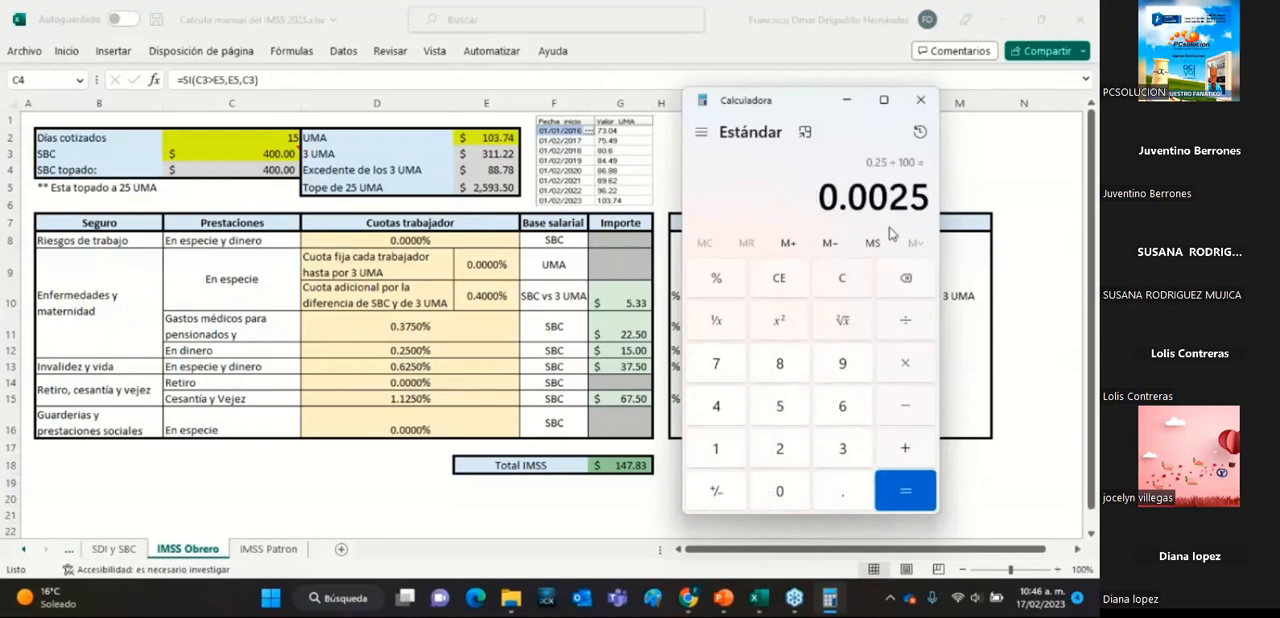
# Multiply the decimal En dinero rate by 15 days and by the SBC of 400, and clear the calculator.
pyautogui.click(916, 366)
pyautogui.click(728, 450)
pyautogui.click(766, 418)
pyautogui.click(907, 490)
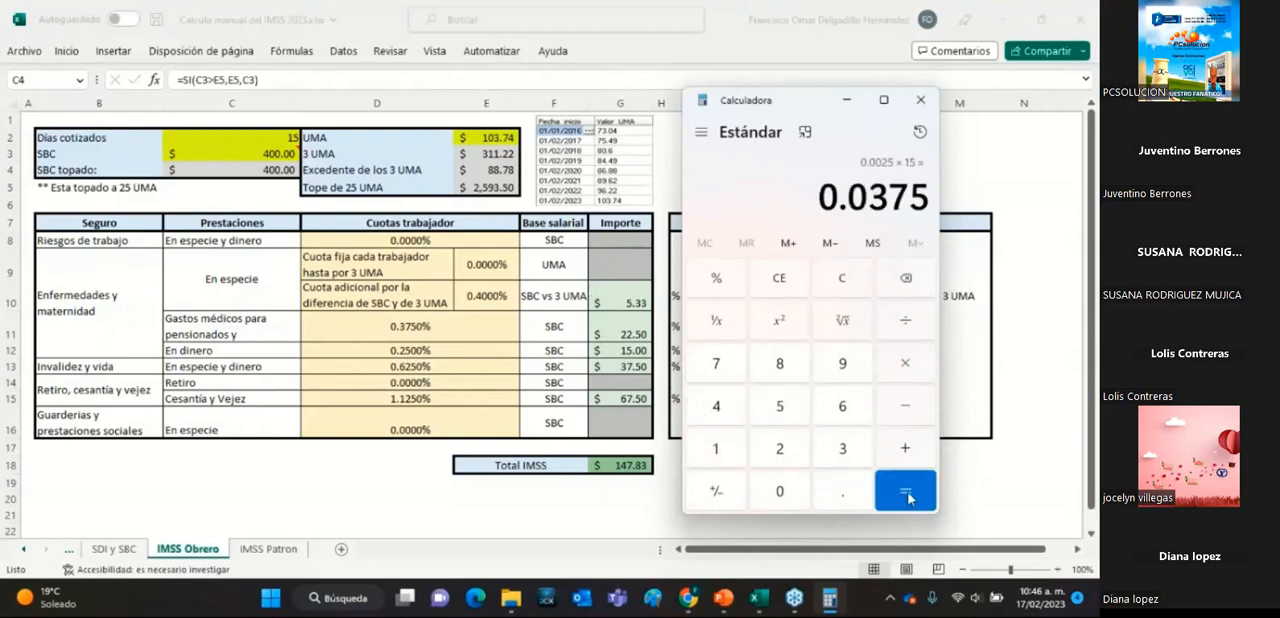
pyautogui.click(907, 366)
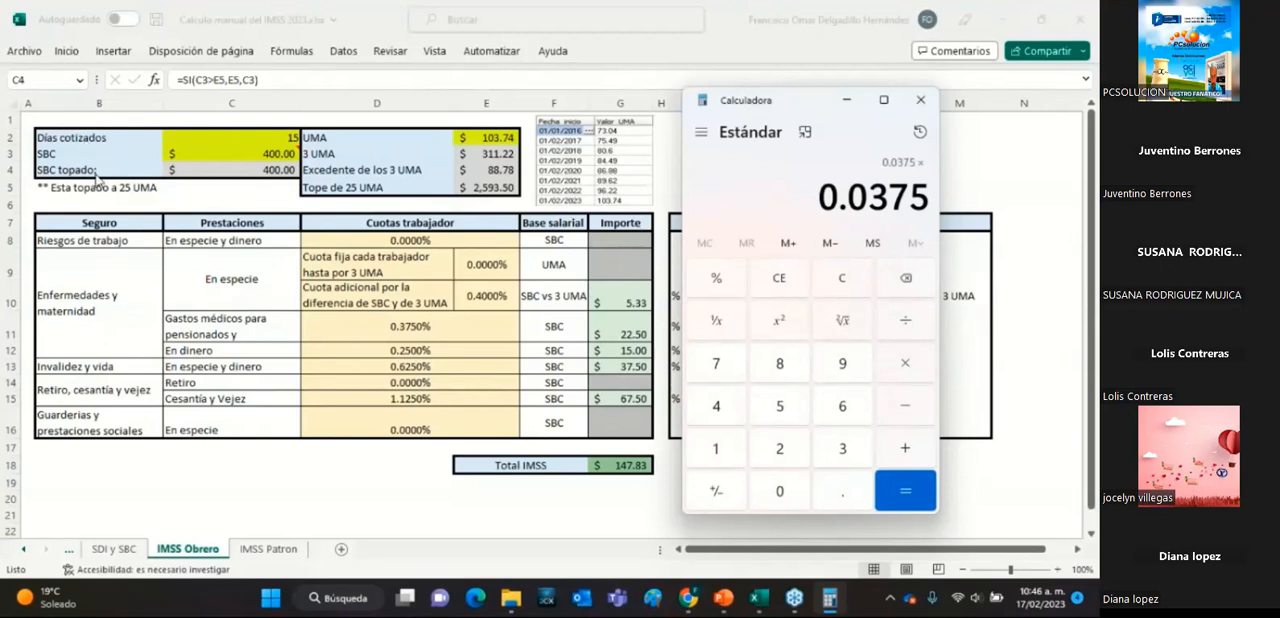
pyautogui.click(712, 410)
pyautogui.click(784, 491)
pyautogui.click(784, 491)
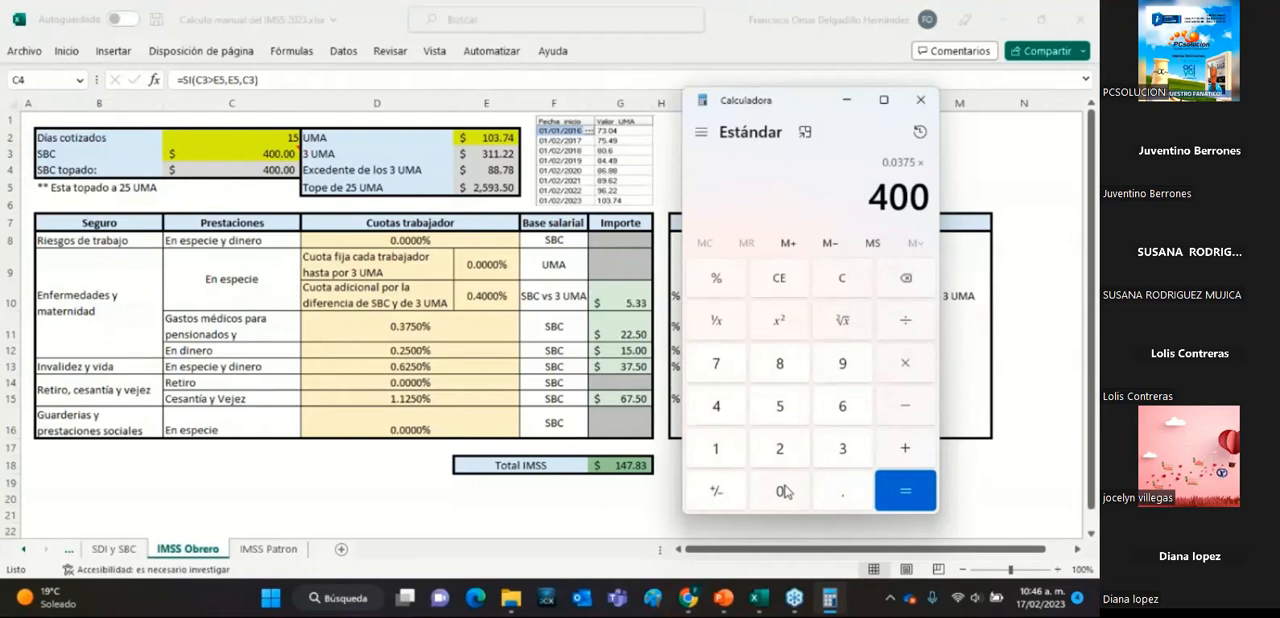
pyautogui.click(905, 490)
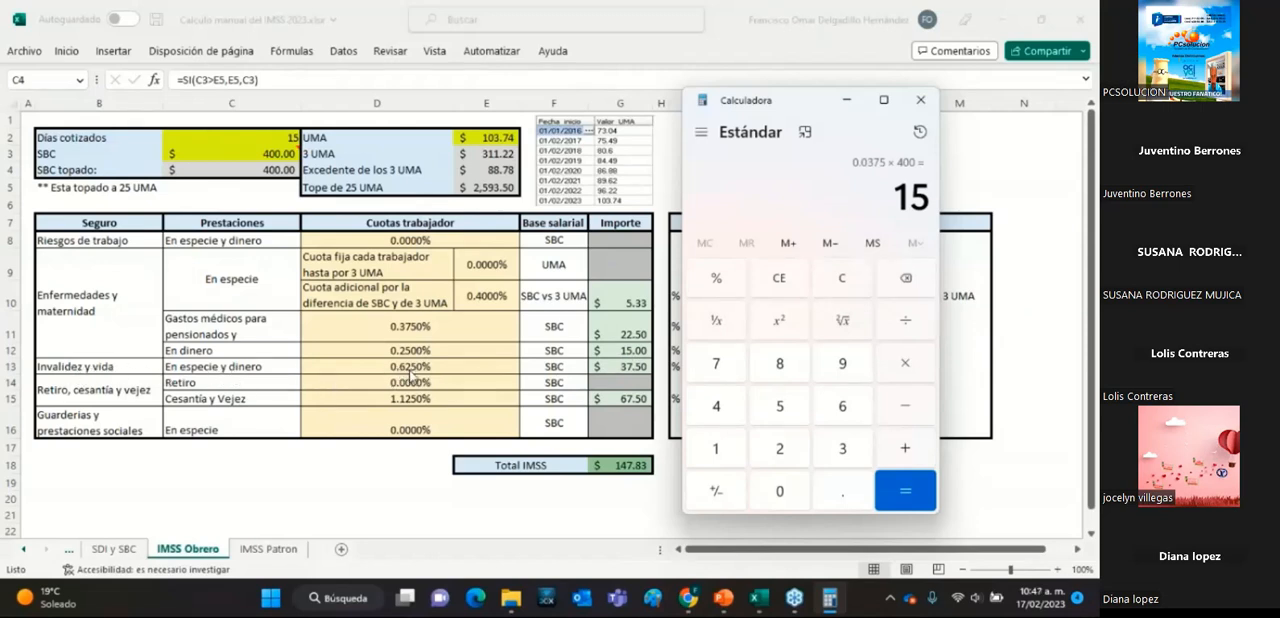
pyautogui.click(842, 290)
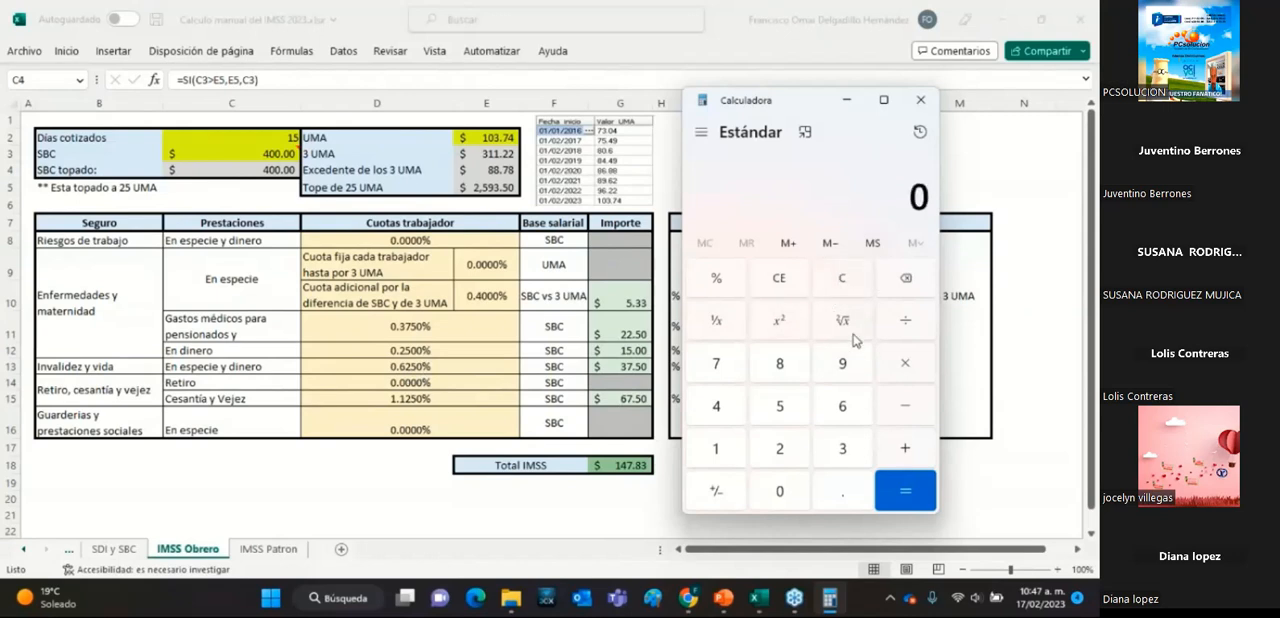
# Convert the 0.625% Invalidez y vida worker rate to decimal by dividing 0.625 by 100.
pyautogui.click(830, 498)
pyautogui.click(828, 408)
pyautogui.click(784, 449)
pyautogui.click(776, 410)
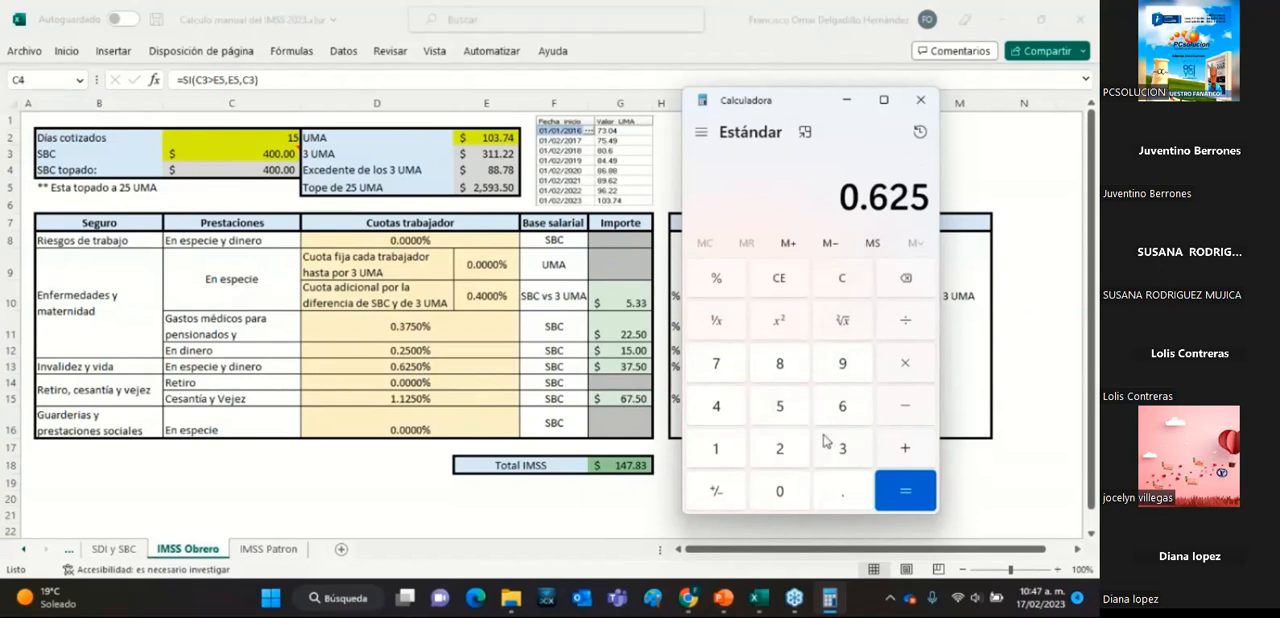
pyautogui.click(905, 321)
pyautogui.click(718, 449)
pyautogui.click(779, 497)
pyautogui.click(779, 497)
pyautogui.click(905, 490)
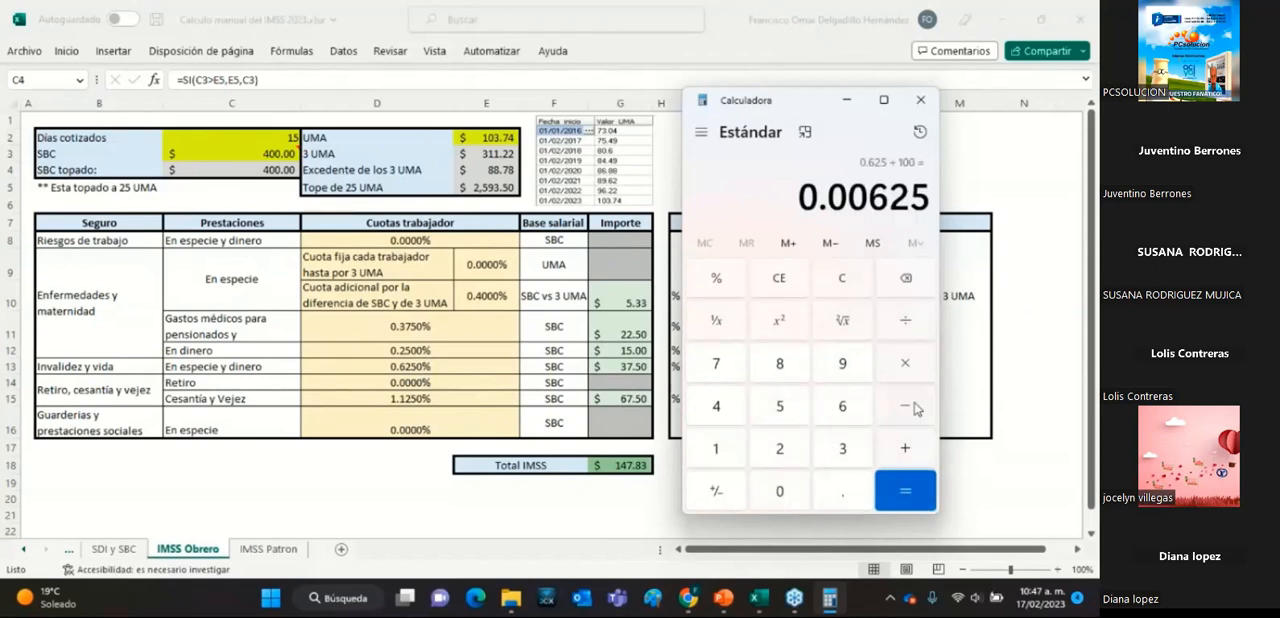
# Multiply the decimal Invalidez y vida rate by 15 days and by the SBC of 400, and clear the calculator.
pyautogui.click(907, 367)
pyautogui.click(717, 455)
pyautogui.click(779, 408)
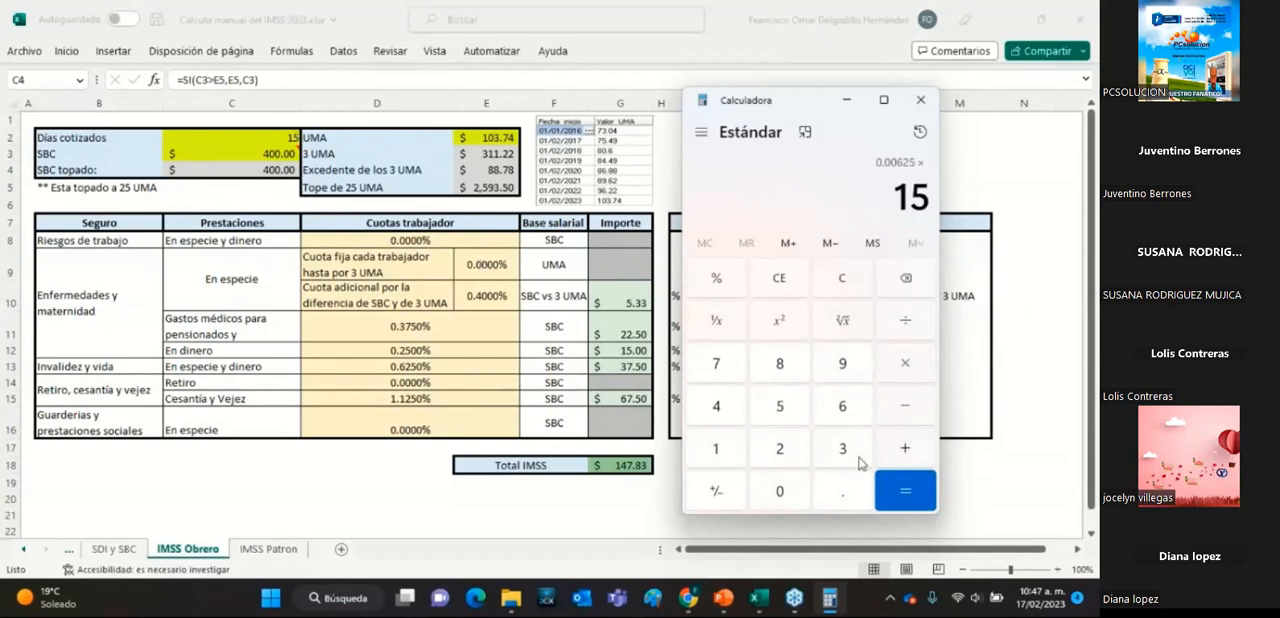
pyautogui.click(893, 494)
pyautogui.click(906, 361)
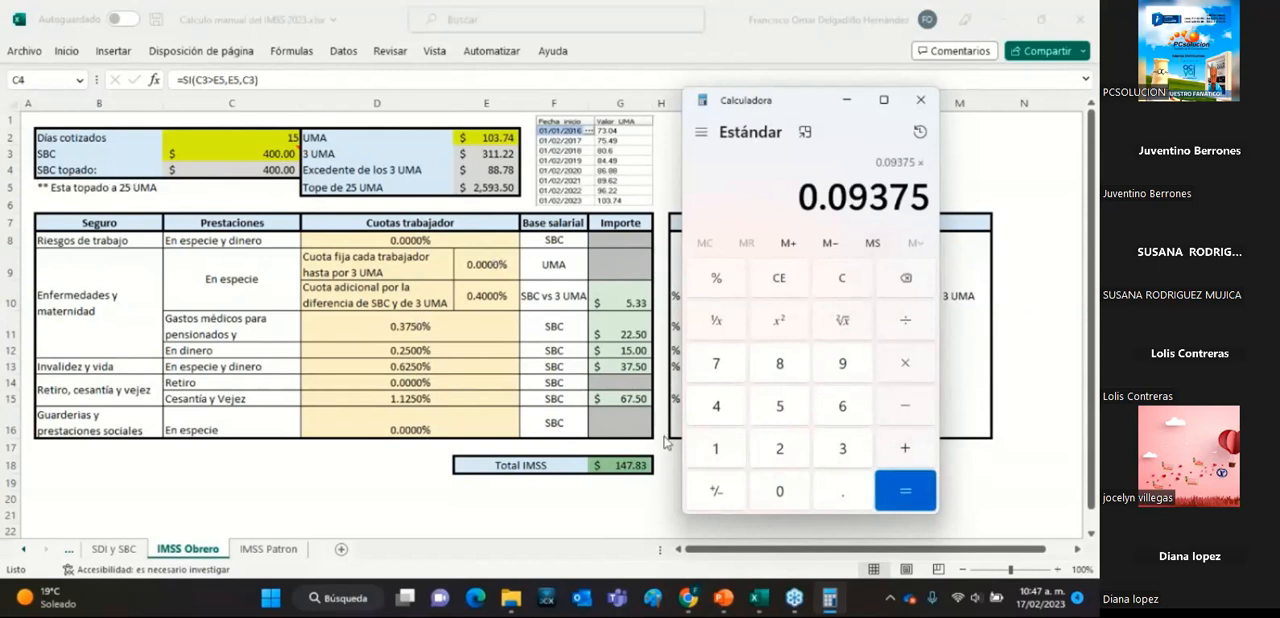
pyautogui.click(720, 410)
pyautogui.doubleClick(776, 492)
pyautogui.click(902, 505)
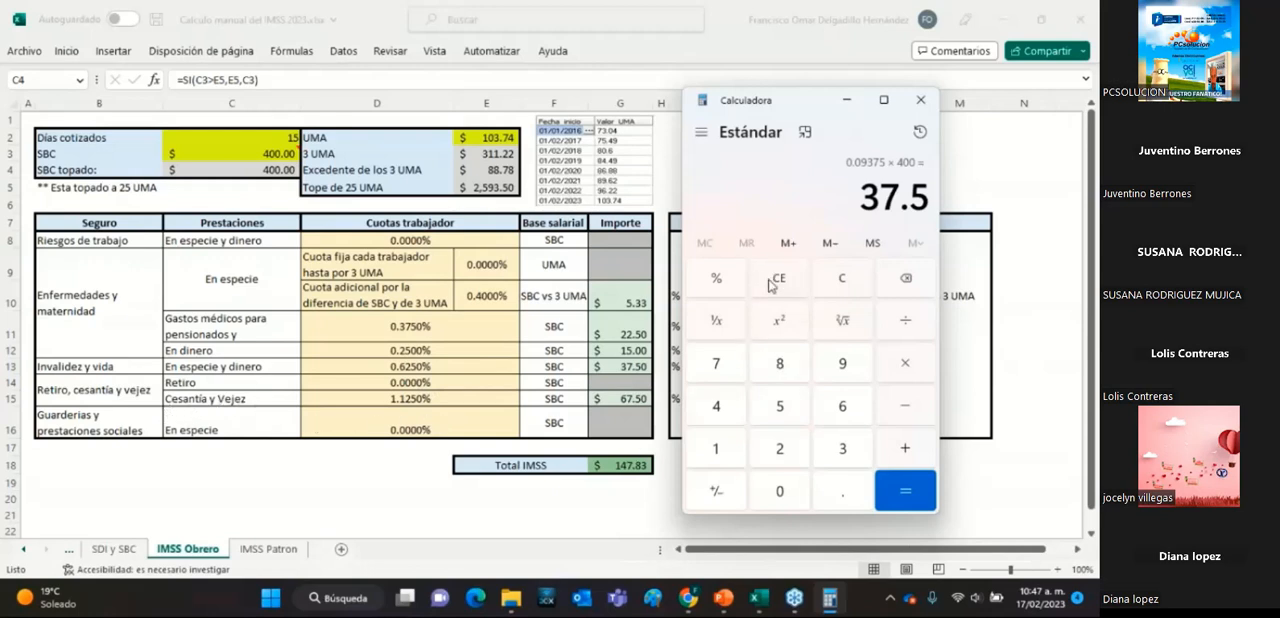
pyautogui.click(833, 276)
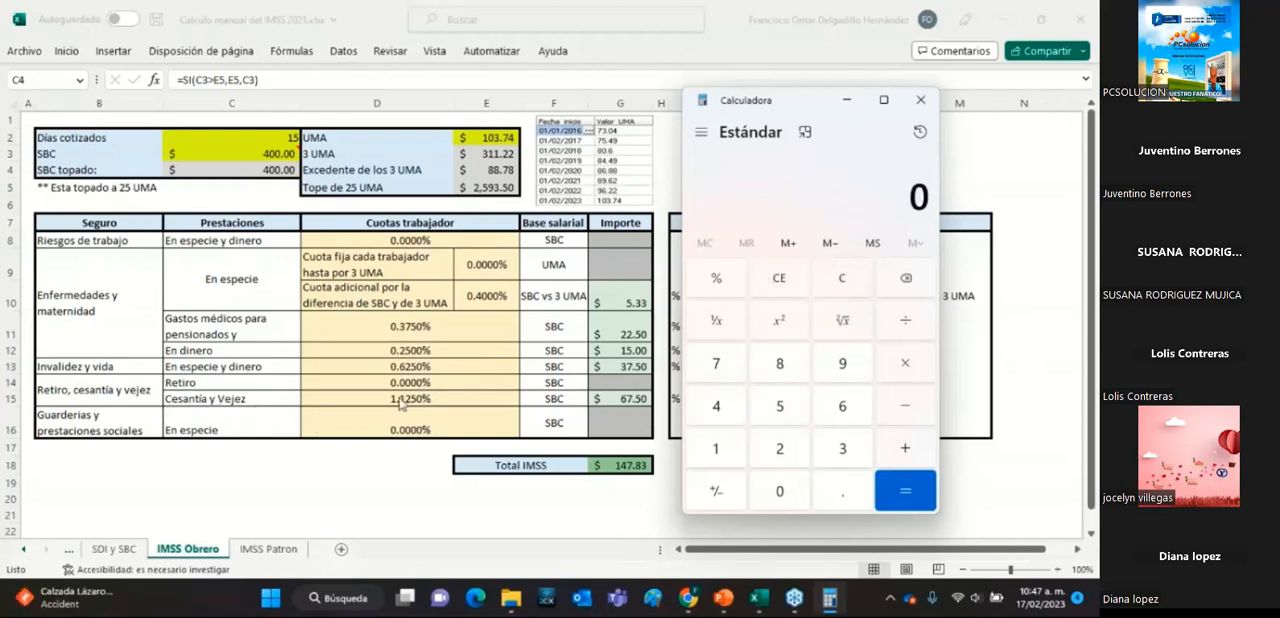
# Convert the 1.125% Cesantía y Vejez worker rate to decimal by dividing 1.125 by 100.
pyautogui.click(718, 452)
pyautogui.click(829, 497)
pyautogui.click(716, 452)
pyautogui.click(782, 455)
pyautogui.click(784, 418)
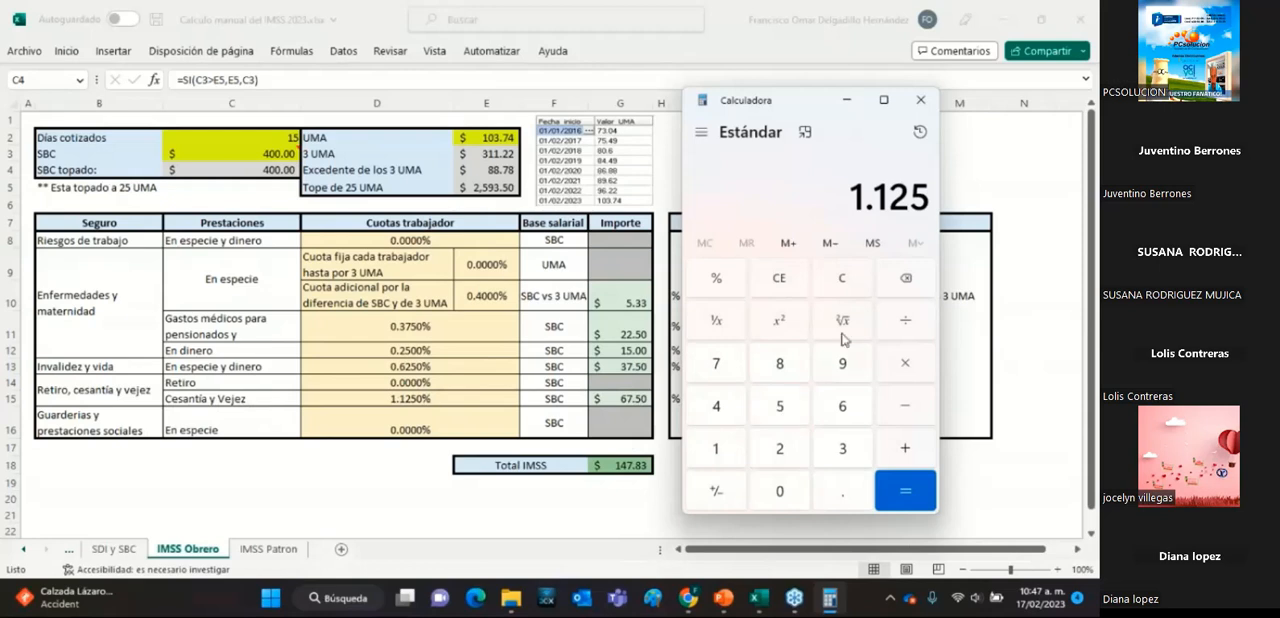
pyautogui.click(906, 322)
pyautogui.click(718, 452)
pyautogui.click(792, 492)
pyautogui.click(792, 492)
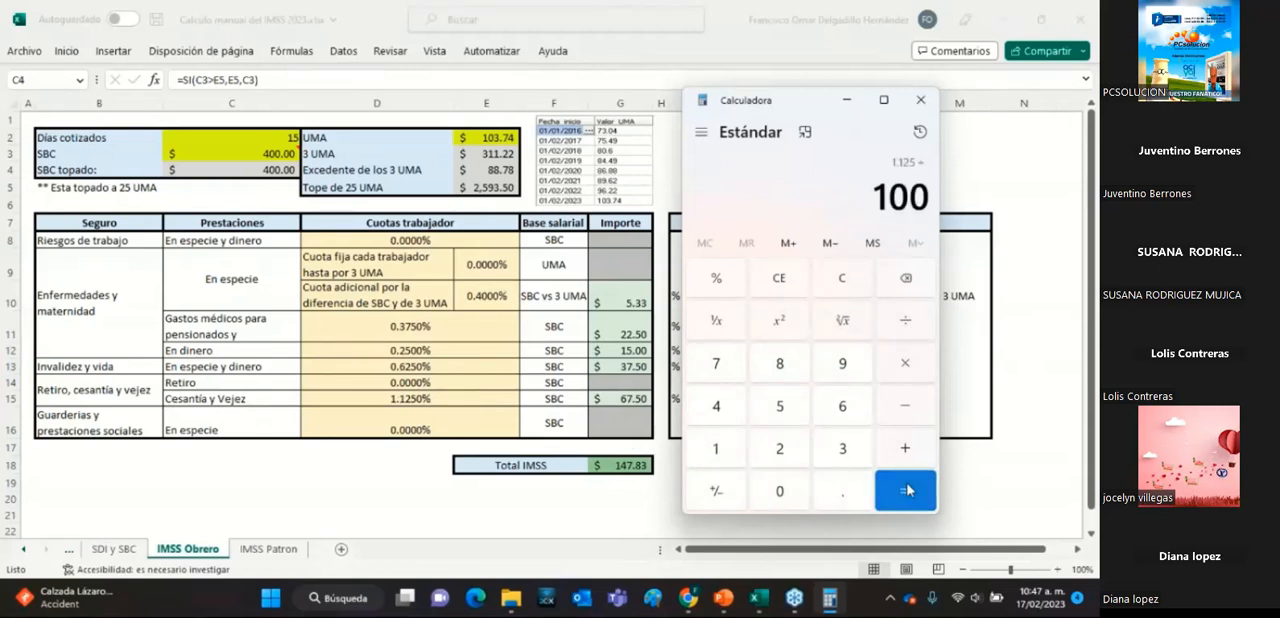
pyautogui.click(907, 490)
# Multiply the decimal Cesantía y Vejez rate by 15 days and by the SBC of 400, and put the calculator away.
pyautogui.click(926, 368)
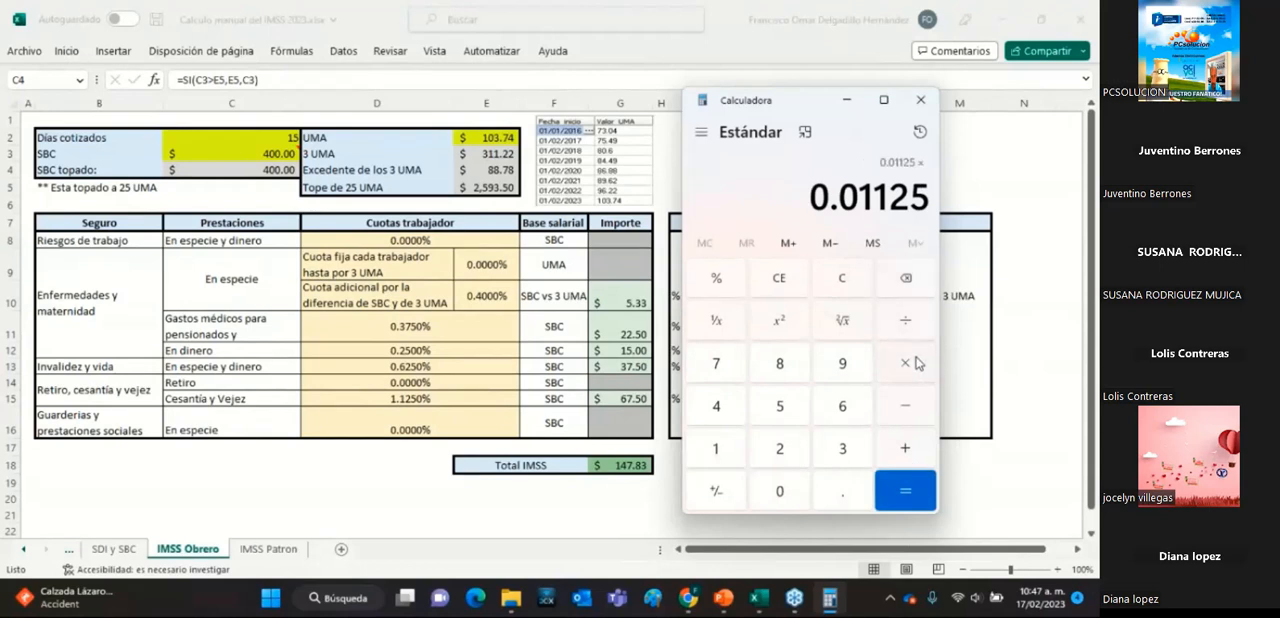
pyautogui.click(716, 450)
pyautogui.click(780, 410)
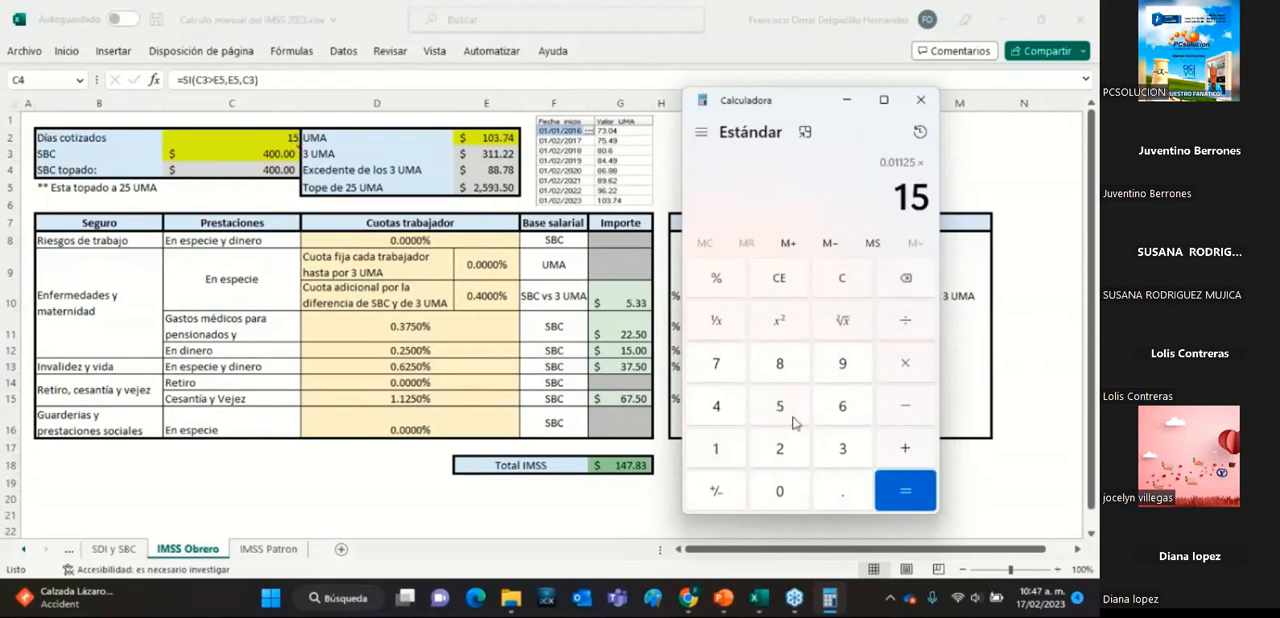
pyautogui.click(901, 500)
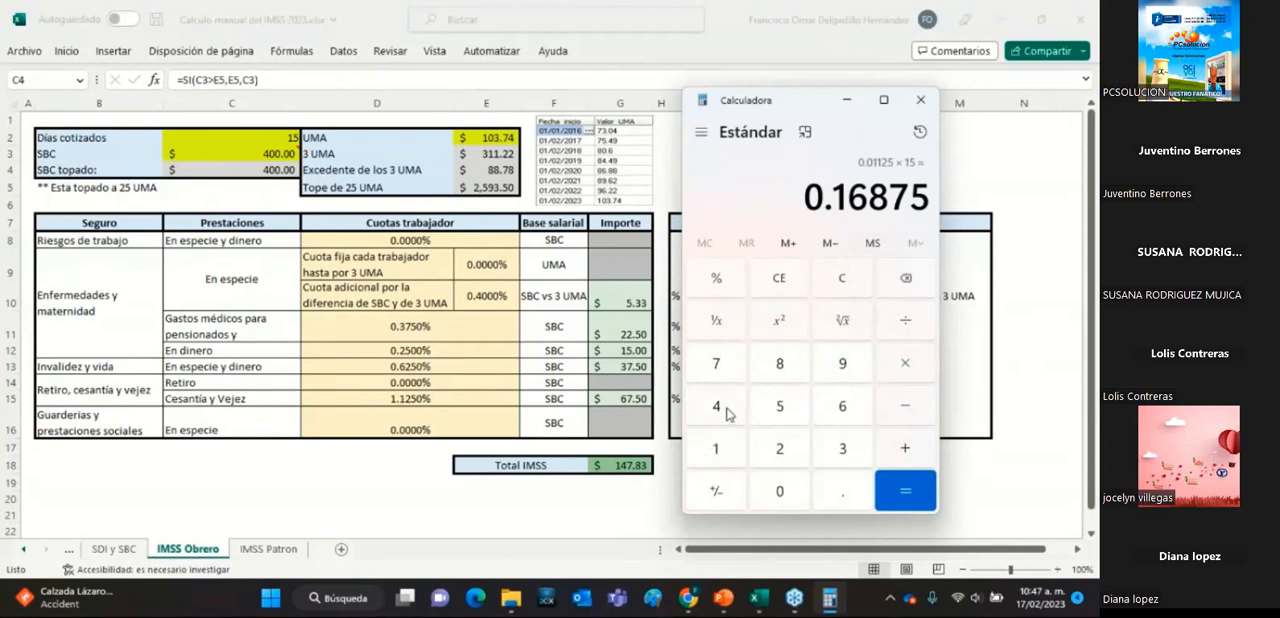
pyautogui.click(903, 372)
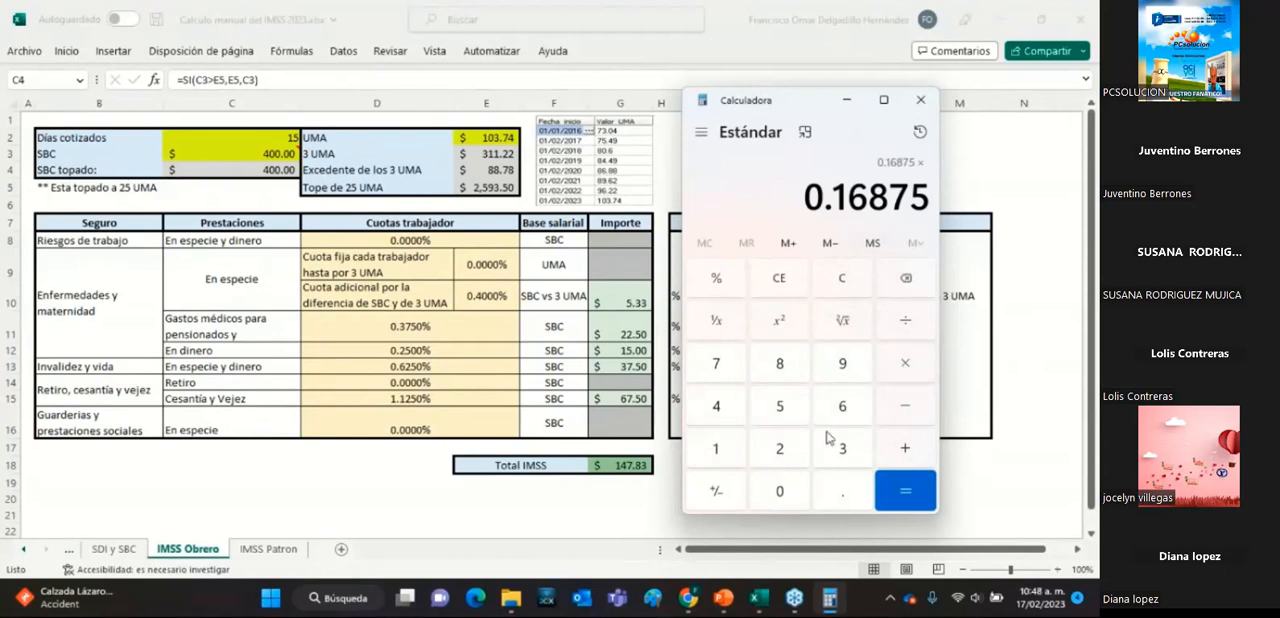
pyautogui.click(718, 410)
pyautogui.click(780, 488)
pyautogui.click(780, 488)
pyautogui.click(916, 498)
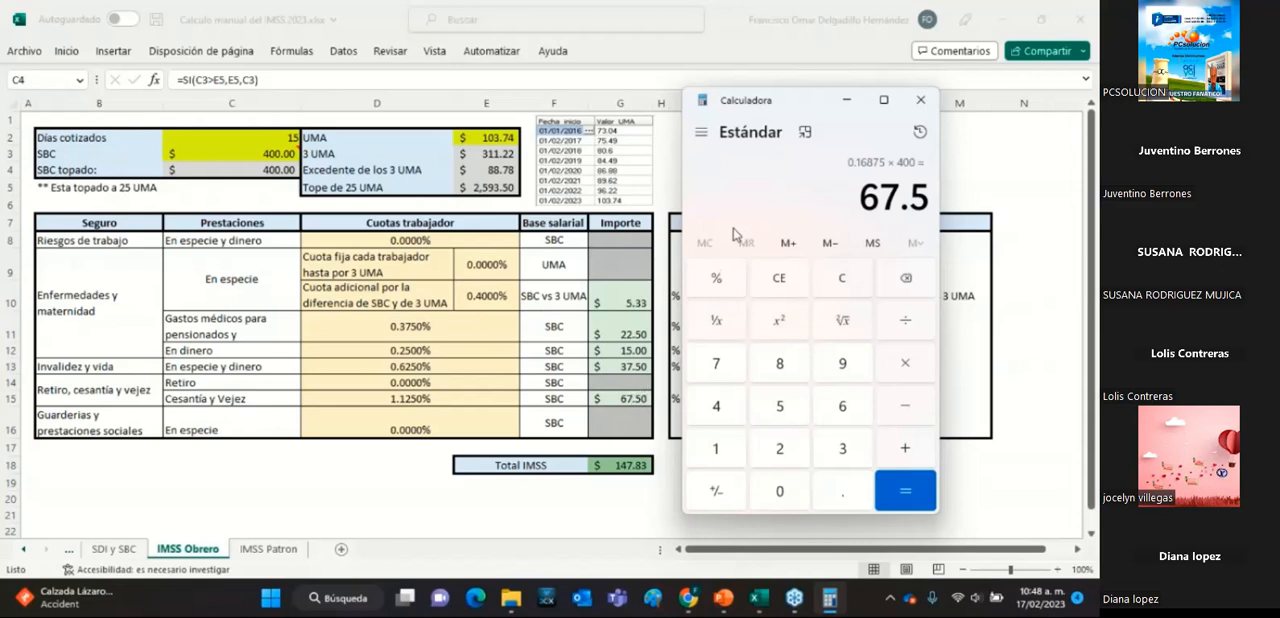
pyautogui.click(847, 100)
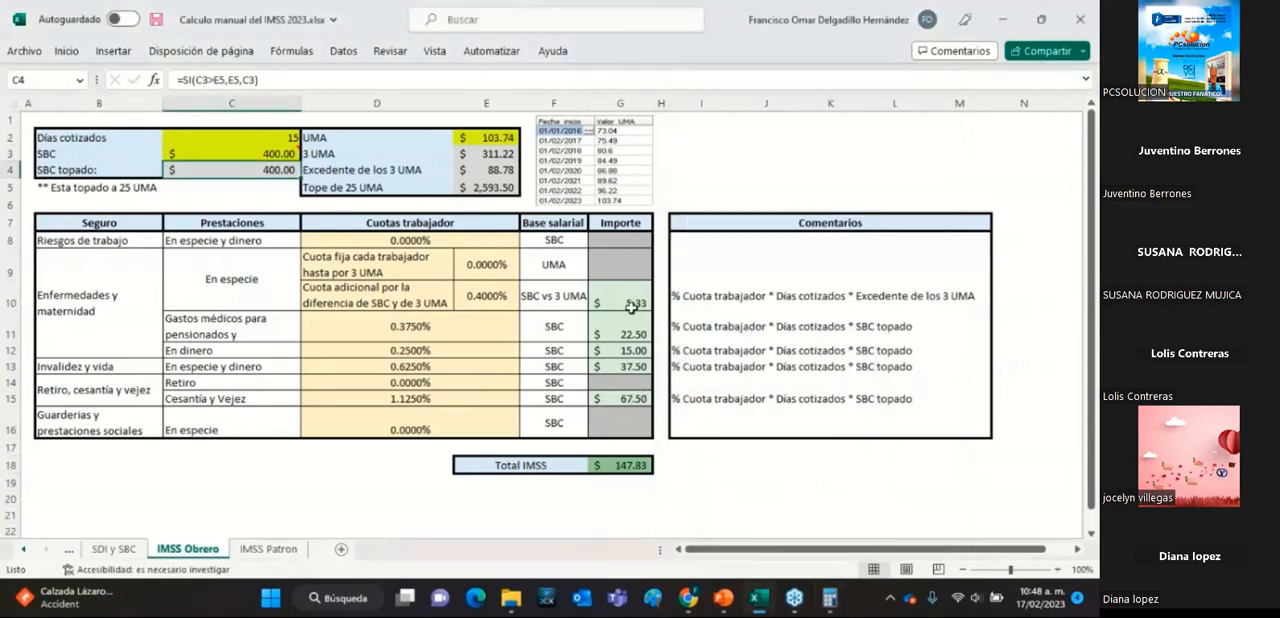
# Review the Importe formulas of each worker quota on the IMSS Obrero sheet, from Cuota adicional through Cesantía y Vejez.
pyautogui.click(628, 303)
pyautogui.click(632, 338)
pyautogui.click(633, 350)
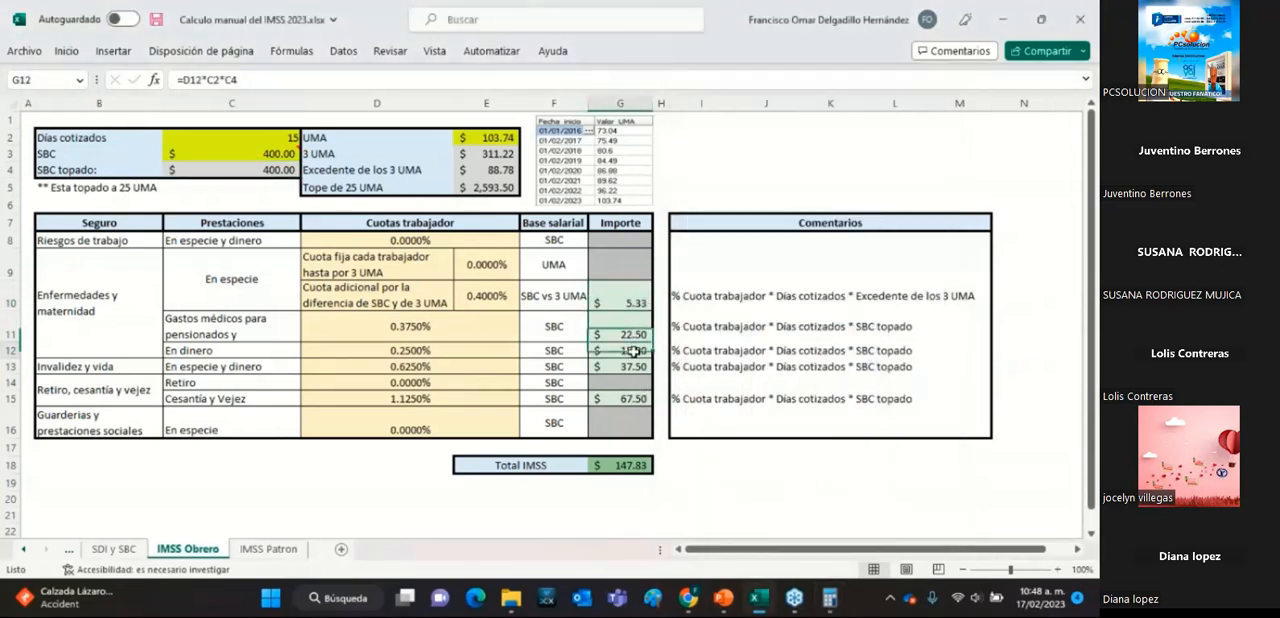
pyautogui.click(637, 367)
pyautogui.click(636, 398)
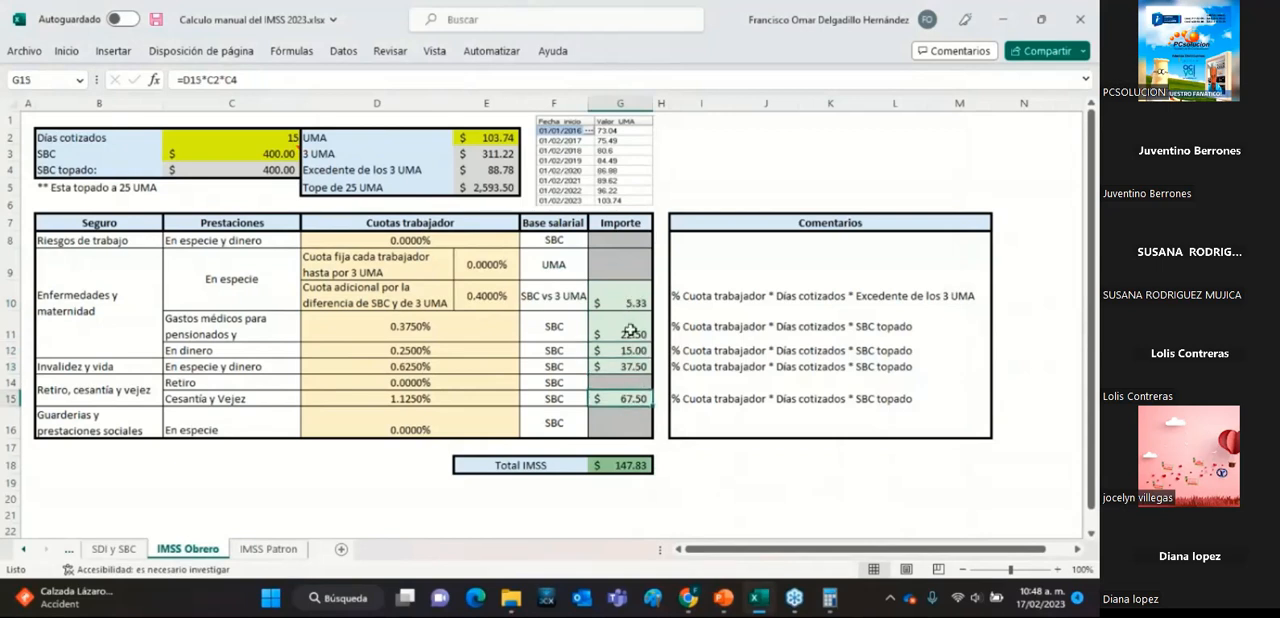
pyautogui.click(641, 297)
pyautogui.click(641, 332)
pyautogui.click(640, 351)
pyautogui.click(630, 366)
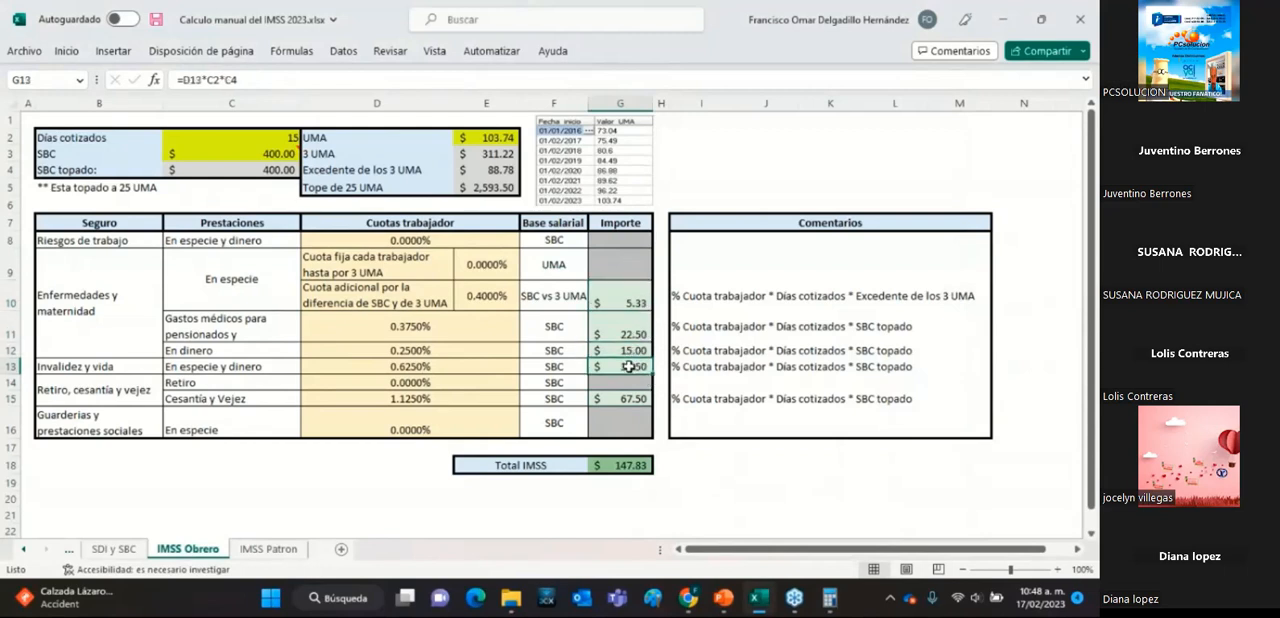
pyautogui.click(632, 399)
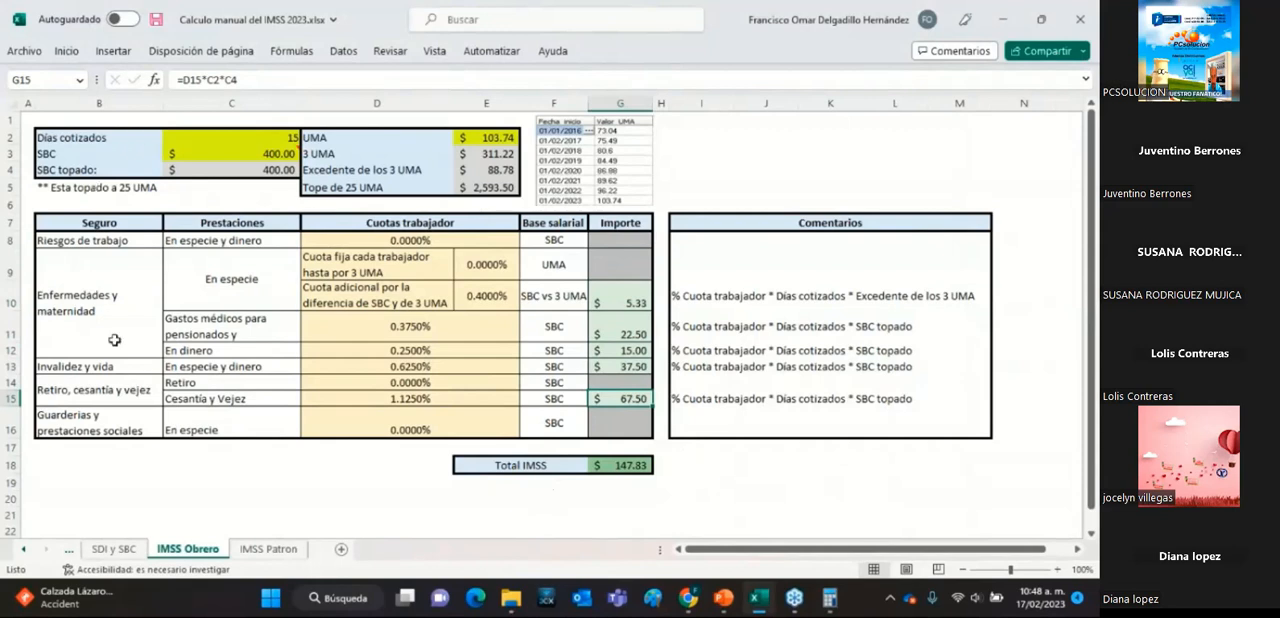
# Examine the cell range summed in the Total IMSS formula and return to the UMA input cell.
pyautogui.click(626, 467)
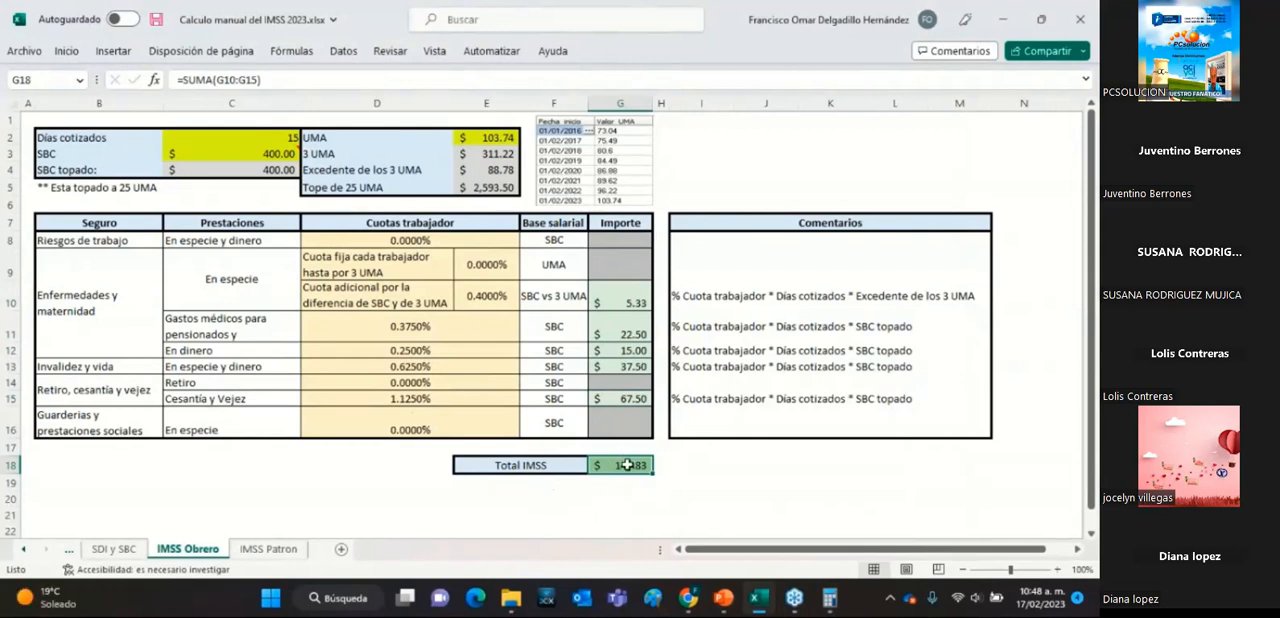
pyautogui.doubleClick(626, 465)
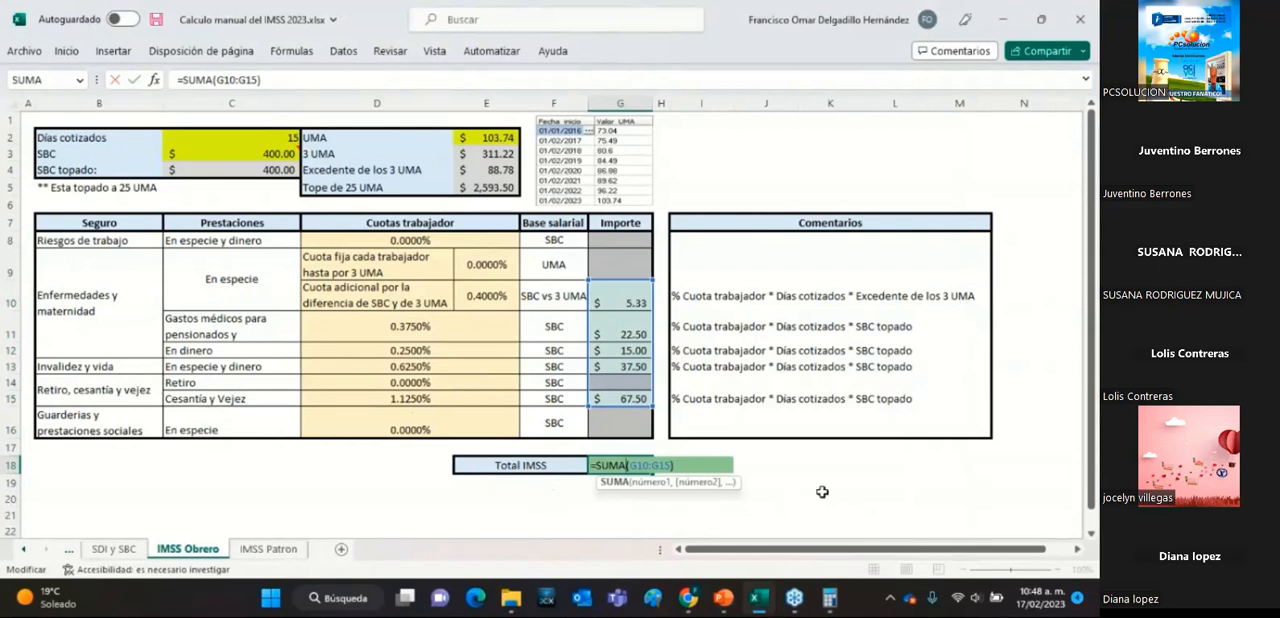
pyautogui.press('Return')
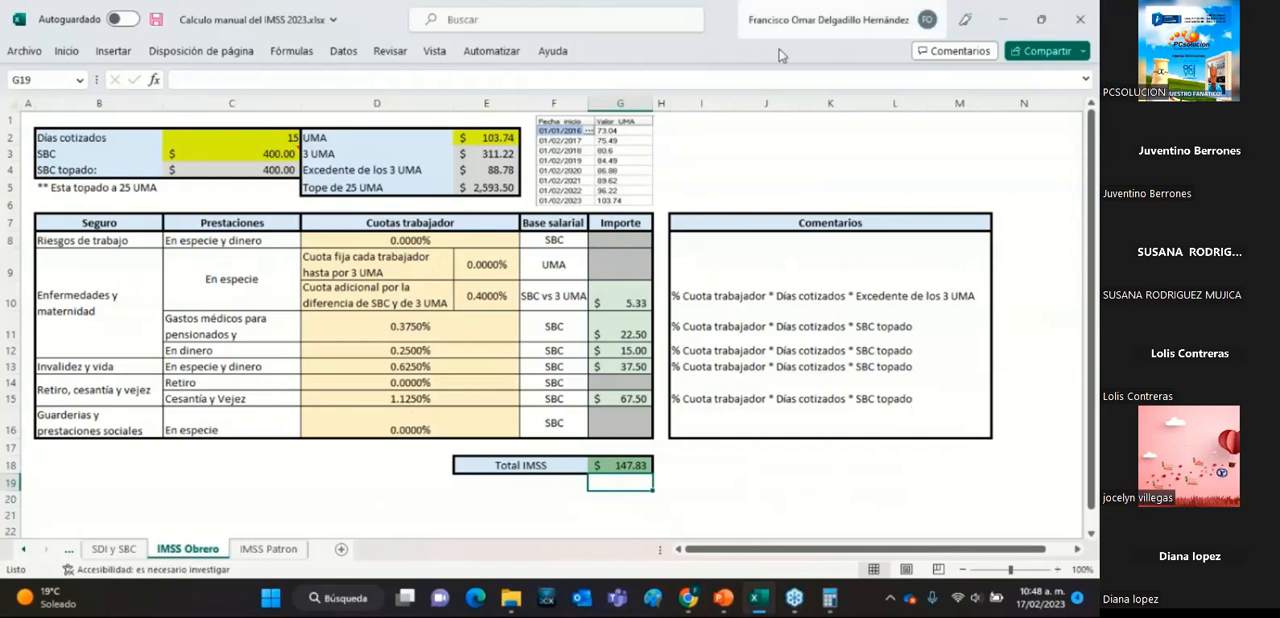
pyautogui.click(497, 139)
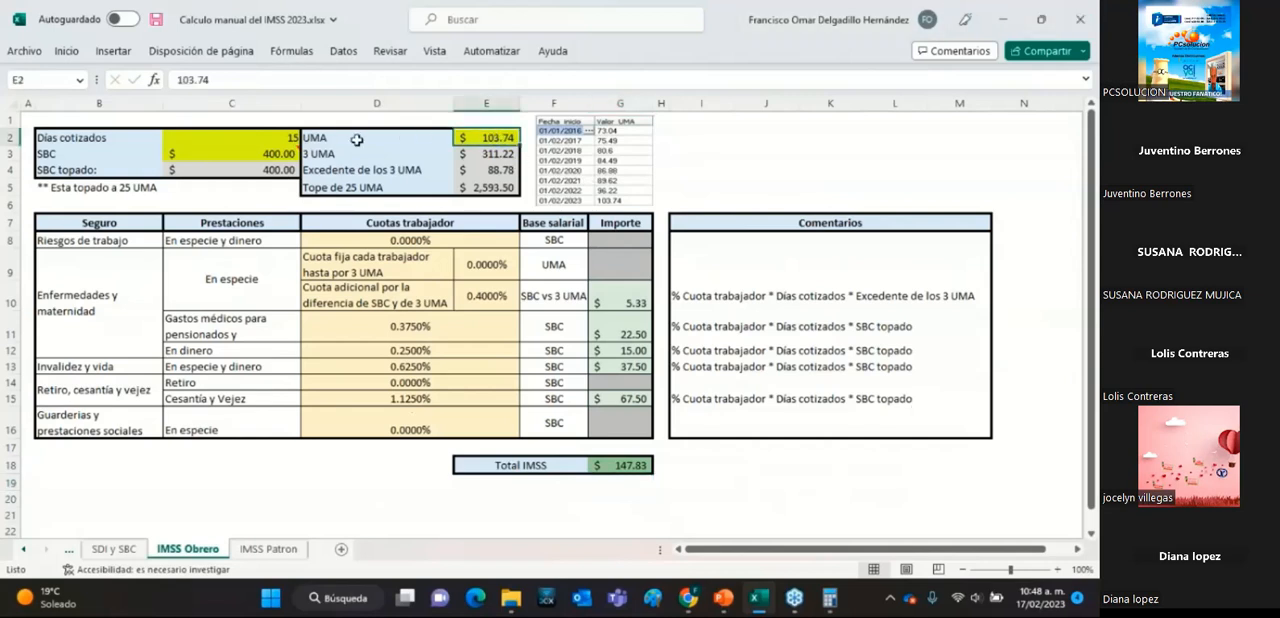
# Review the Días cotizados and SBC input cells on the IMSS Obrero sheet.
pyautogui.click(278, 142)
pyautogui.click(277, 156)
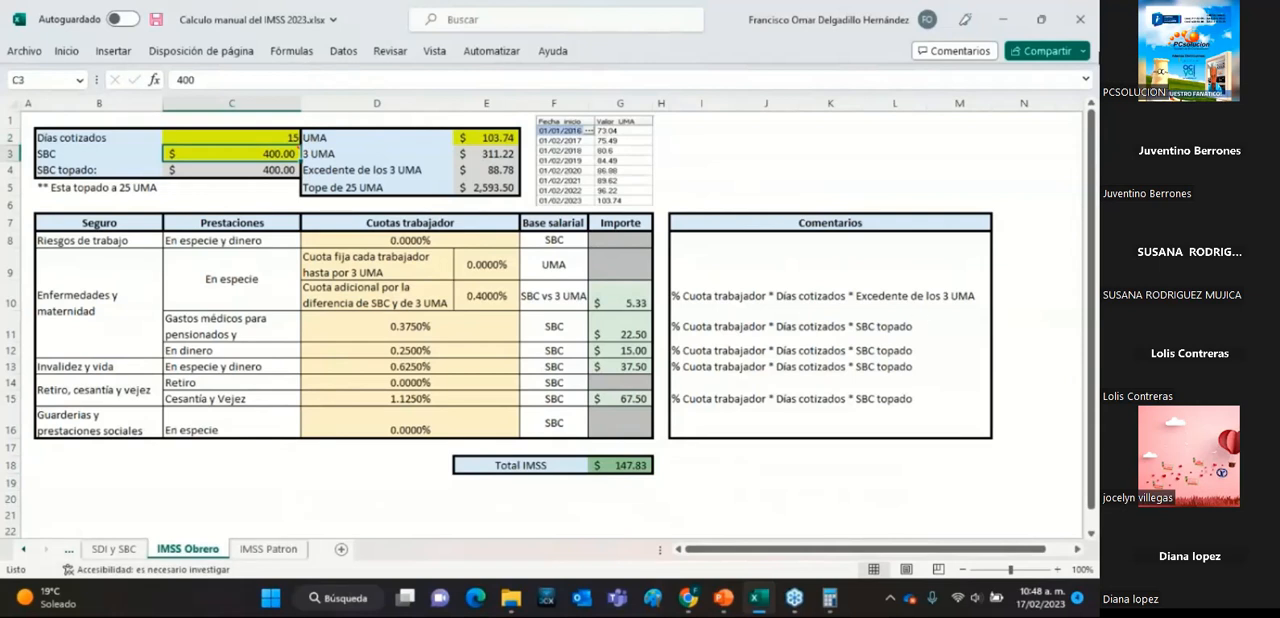
pyautogui.click(1086, 60)
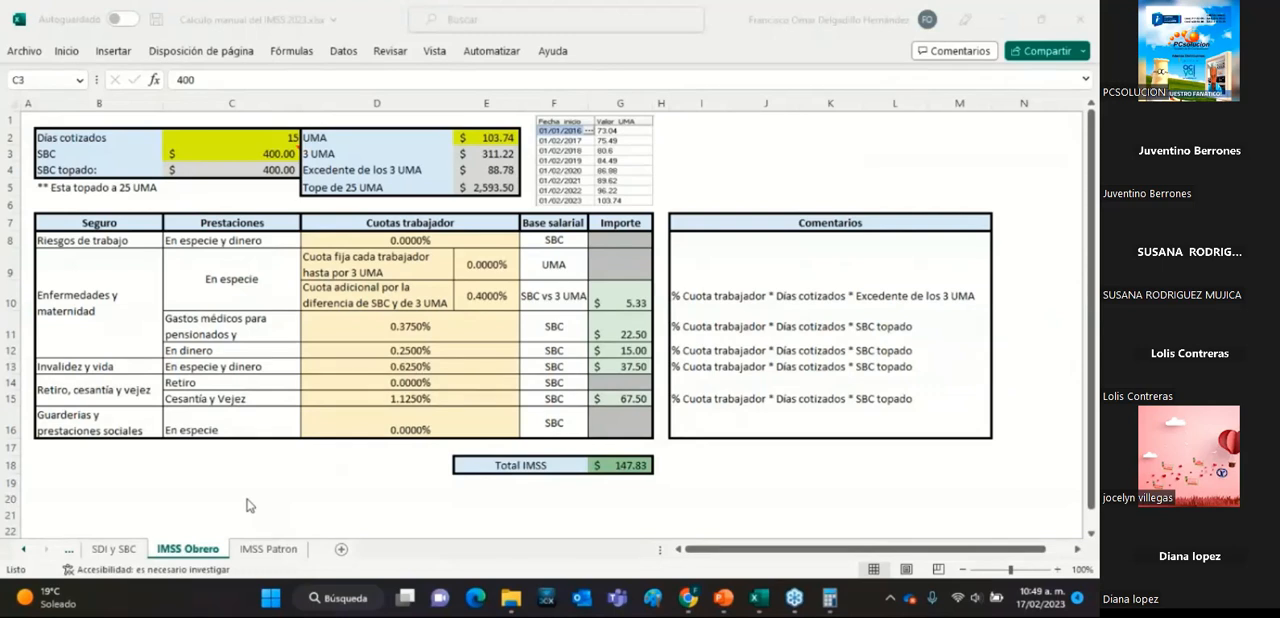
# Open the IMSS Patron sheet and review its Días cotizados, SBC and UMA input cells.
pyautogui.click(268, 550)
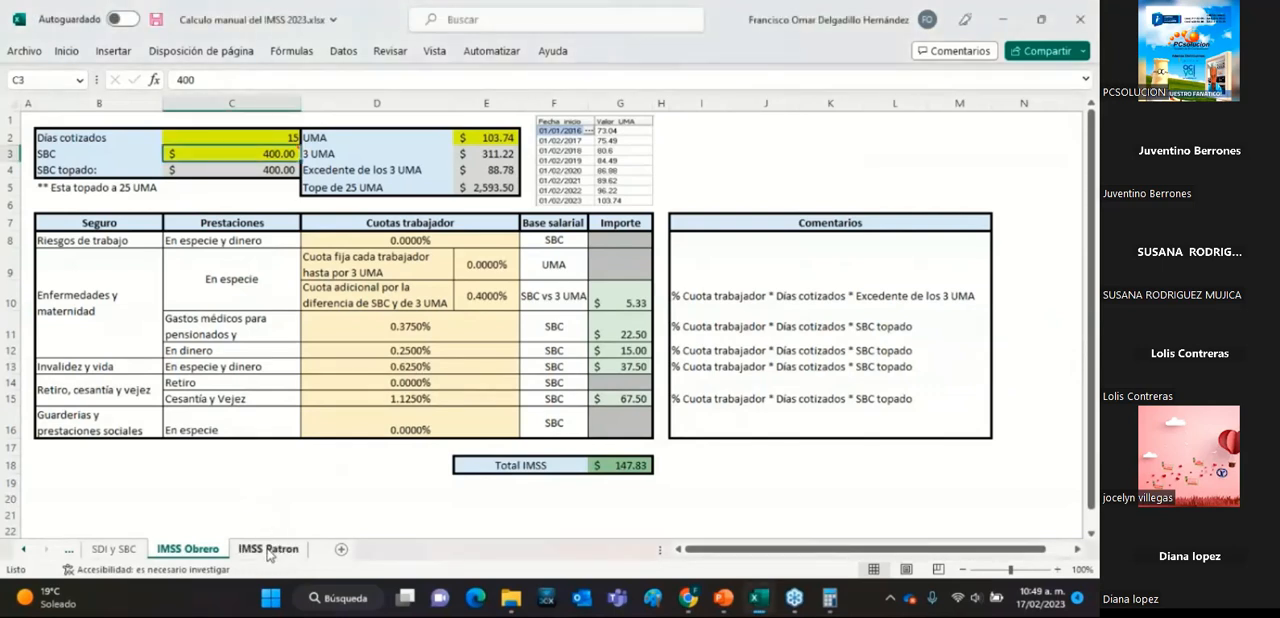
pyautogui.click(268, 553)
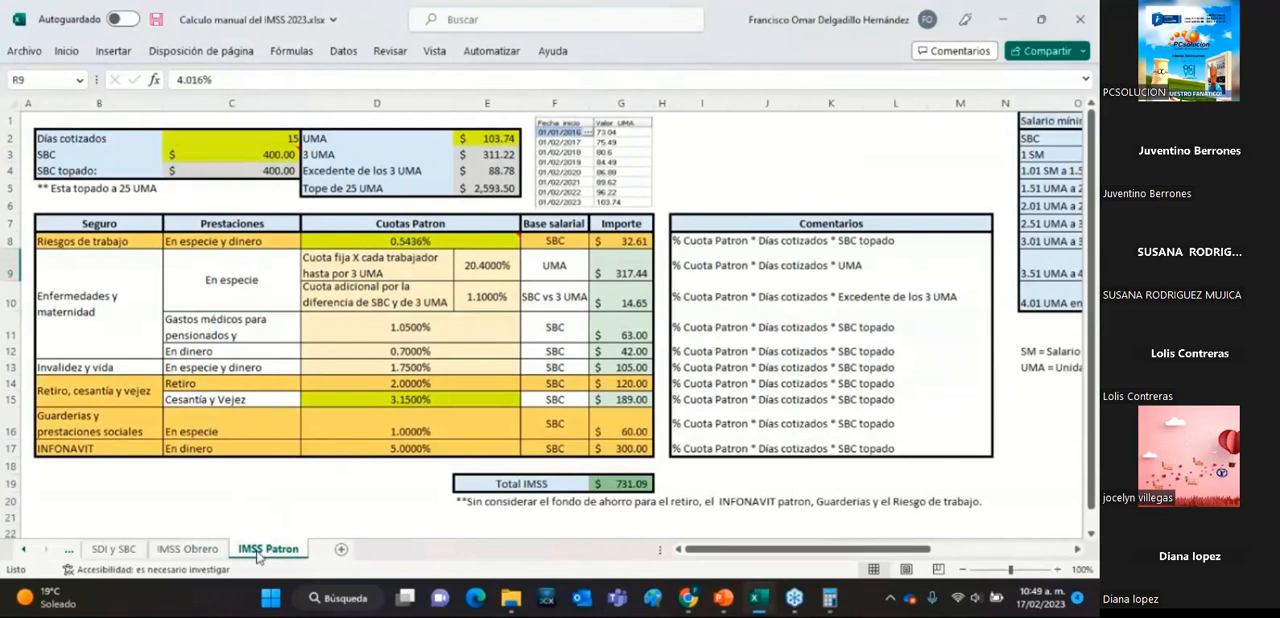
pyautogui.click(252, 140)
pyautogui.click(265, 158)
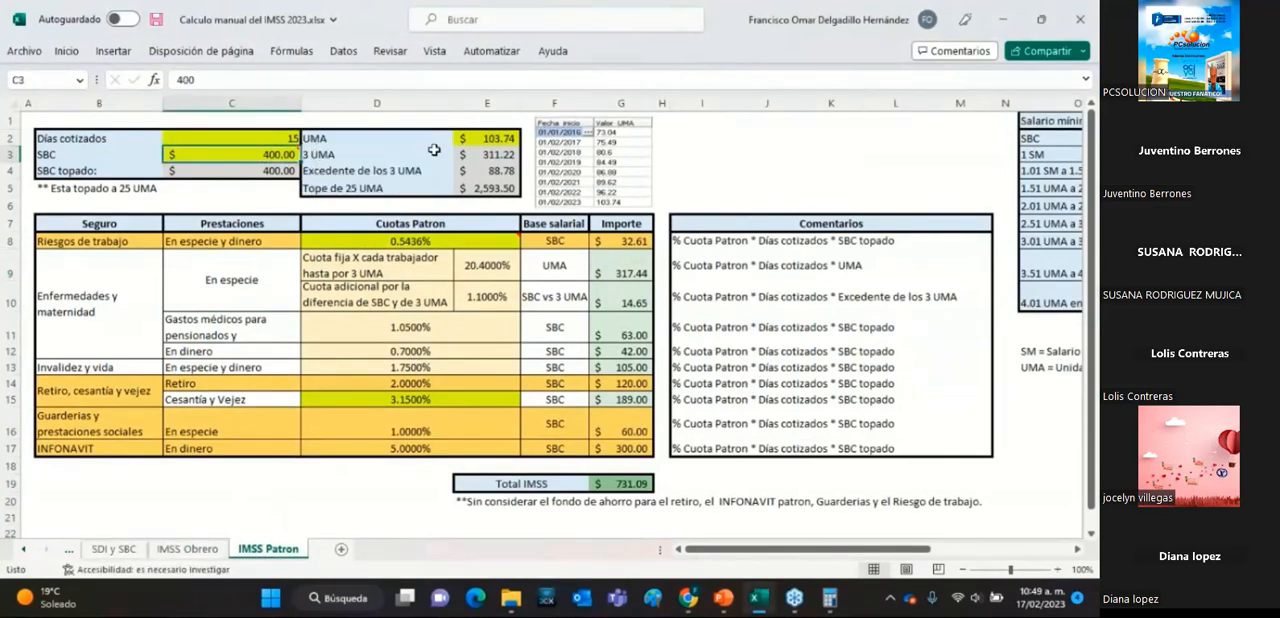
pyautogui.click(474, 140)
pyautogui.click(271, 137)
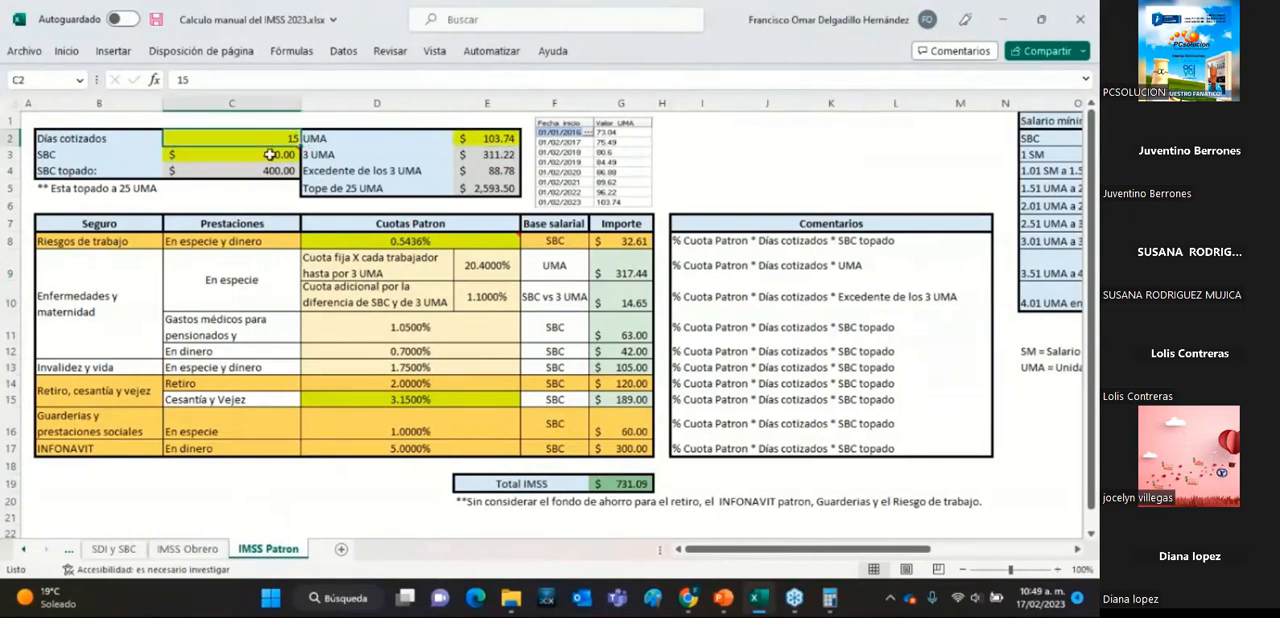
pyautogui.click(477, 137)
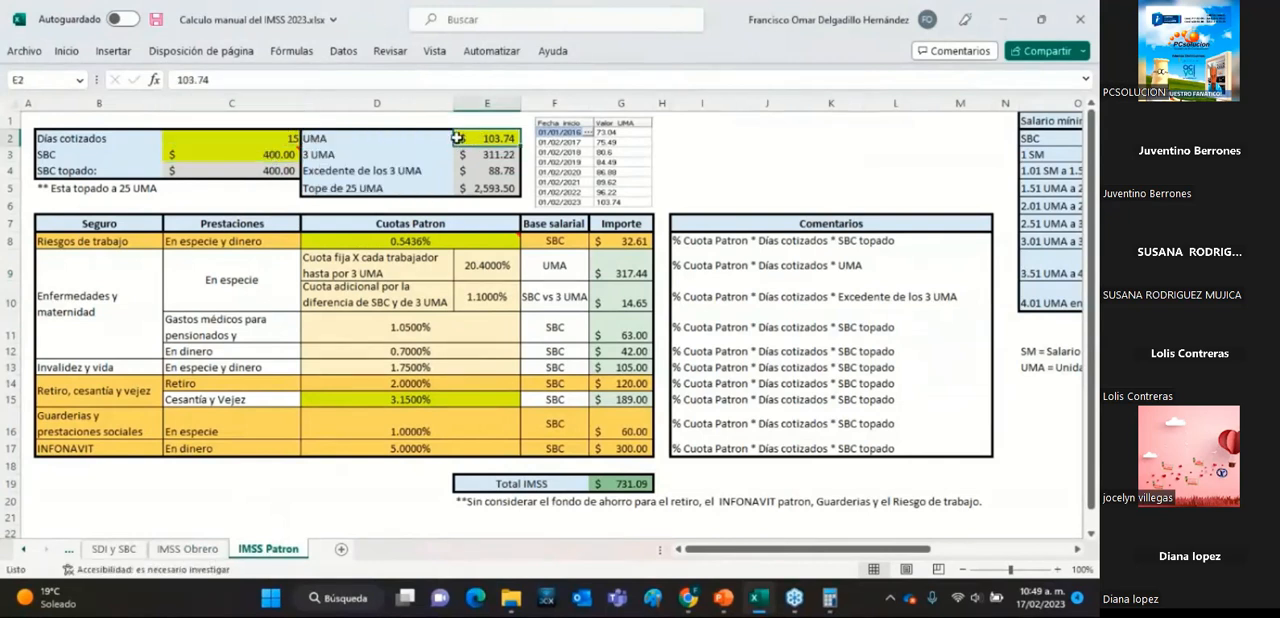
# Examine the employer rates for Riesgos de trabajo and Cesantía y Vejez, reading the note attached to the Riesgos de trabajo rate.
pyautogui.click(396, 244)
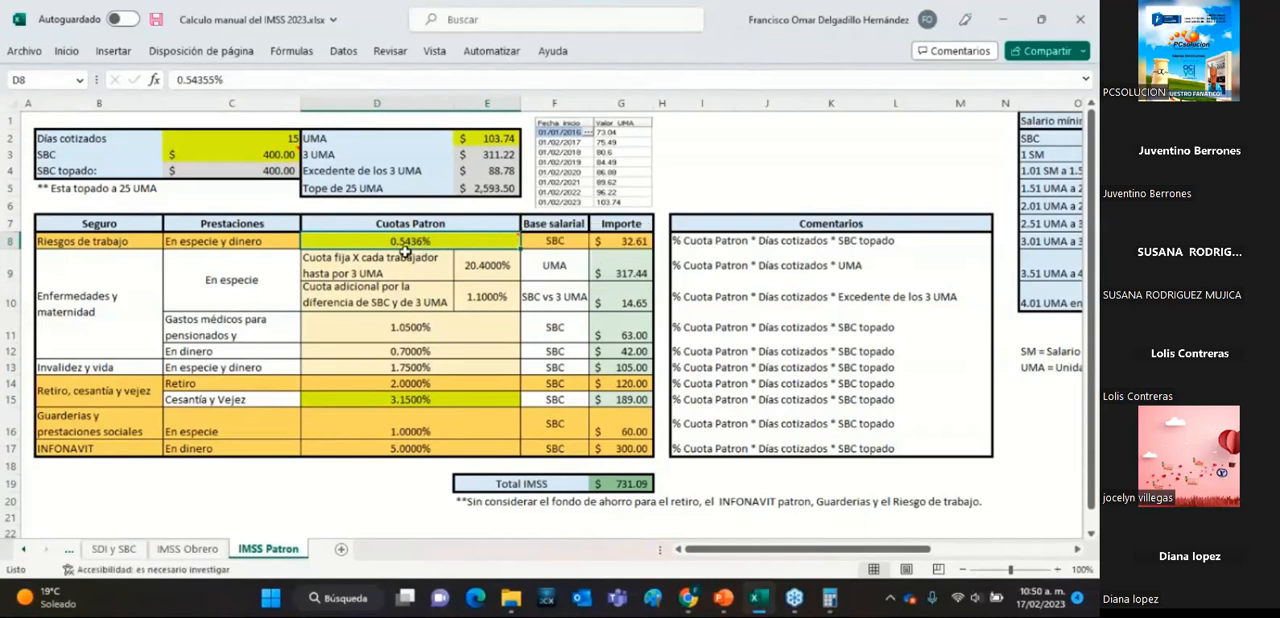
pyautogui.moveTo(446, 244)
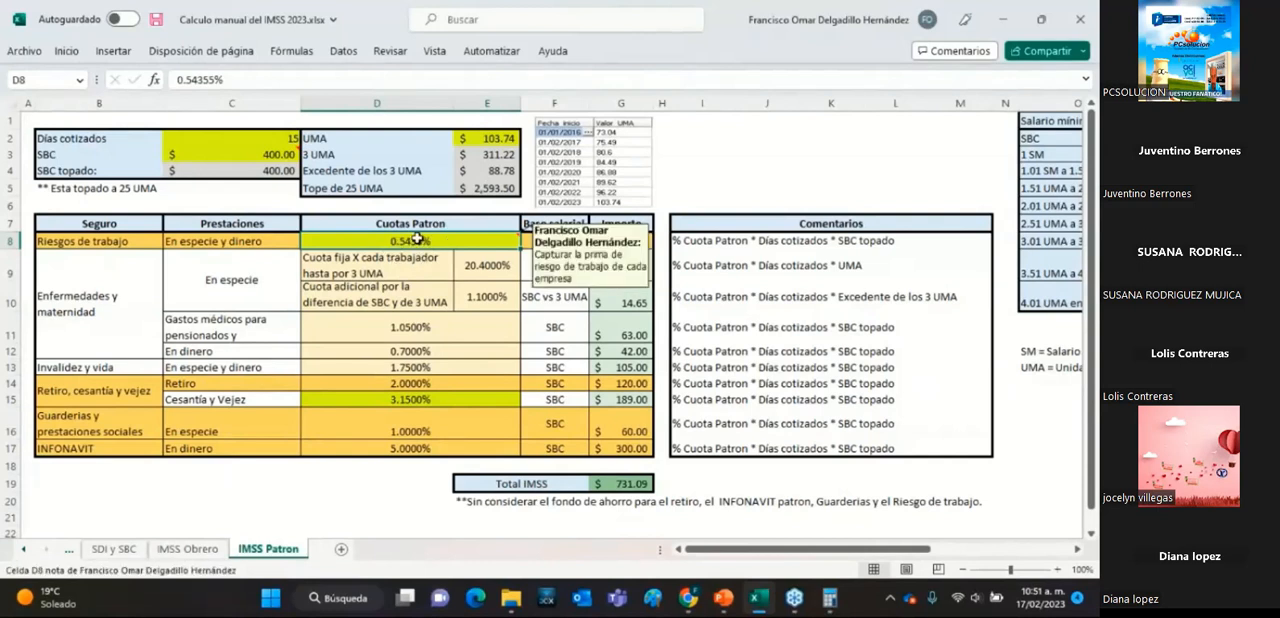
pyautogui.click(428, 399)
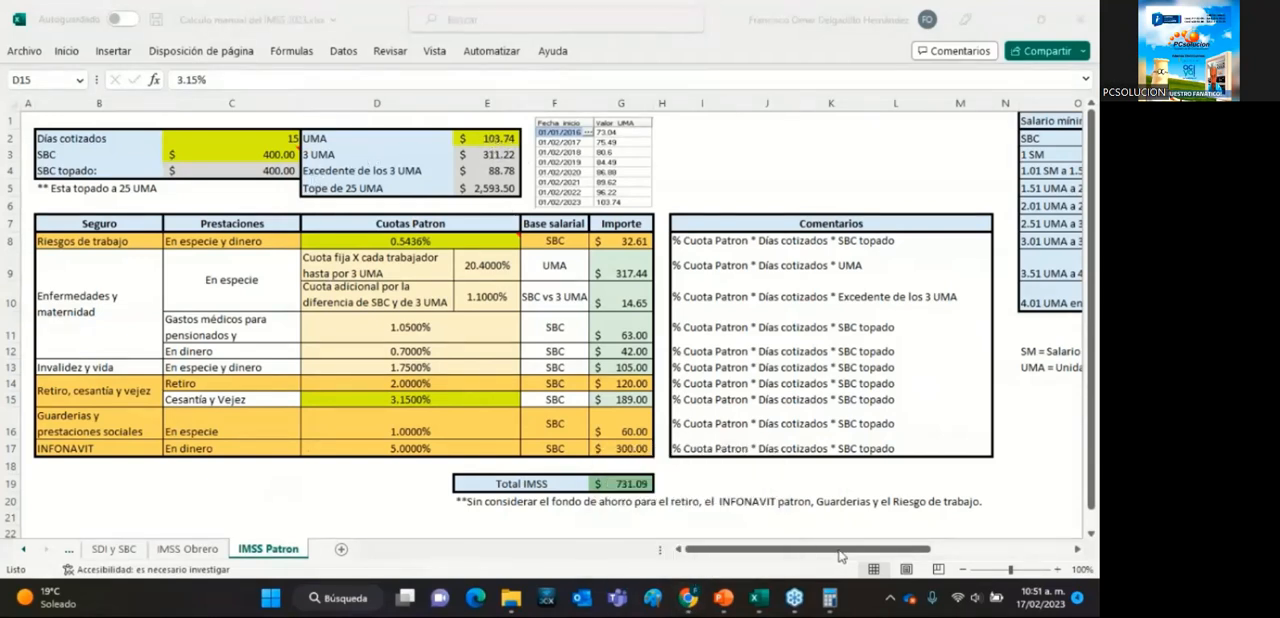
# Find the employer rate table by SBC range and examine its rates from the first 2023 value to the last 2030 value.
pyautogui.click(708, 556)
pyautogui.moveTo(758, 548); pyautogui.dragTo(886, 552)
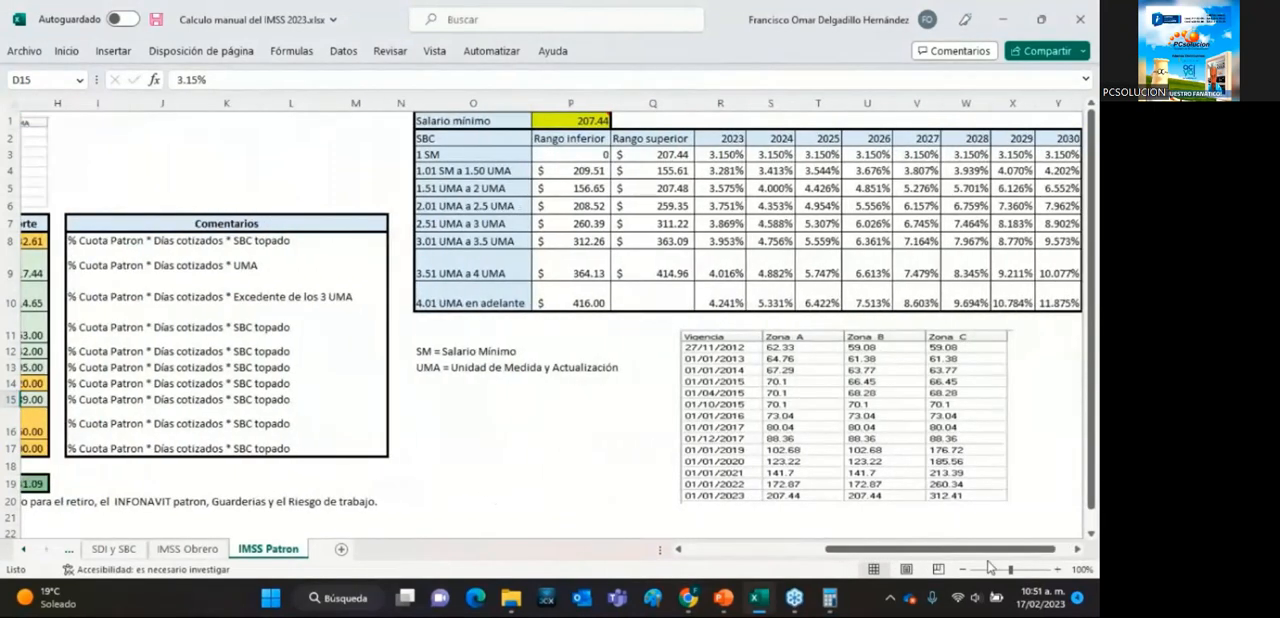
pyautogui.click(1077, 550)
pyautogui.click(1077, 550)
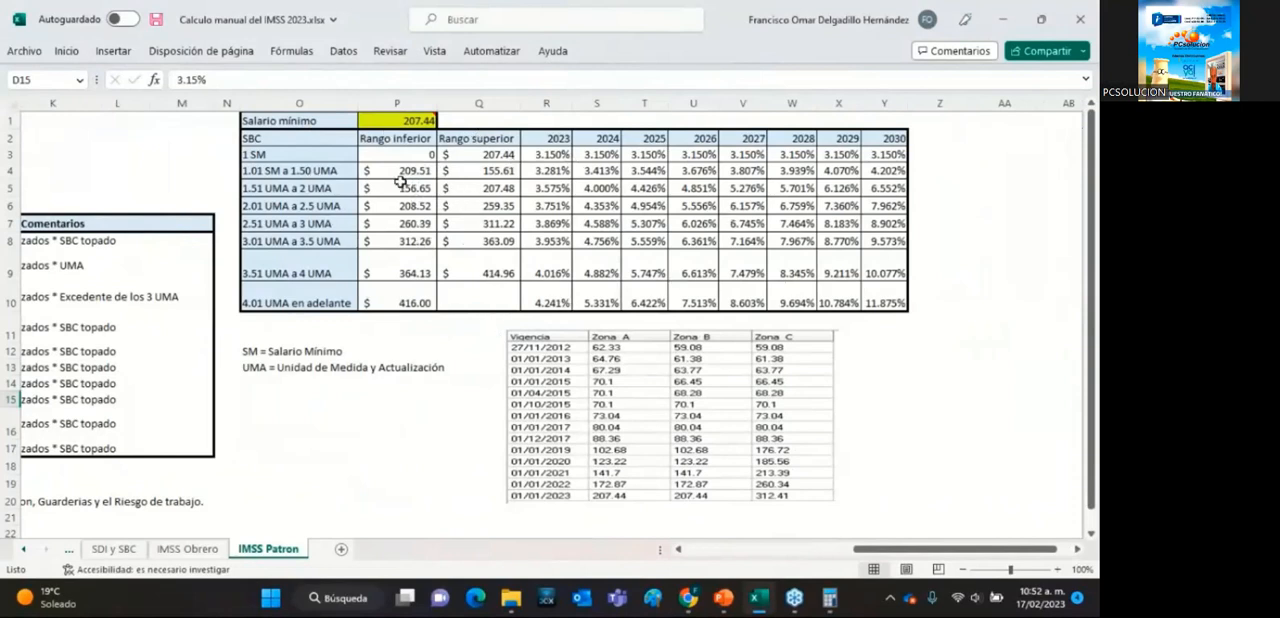
pyautogui.click(556, 153)
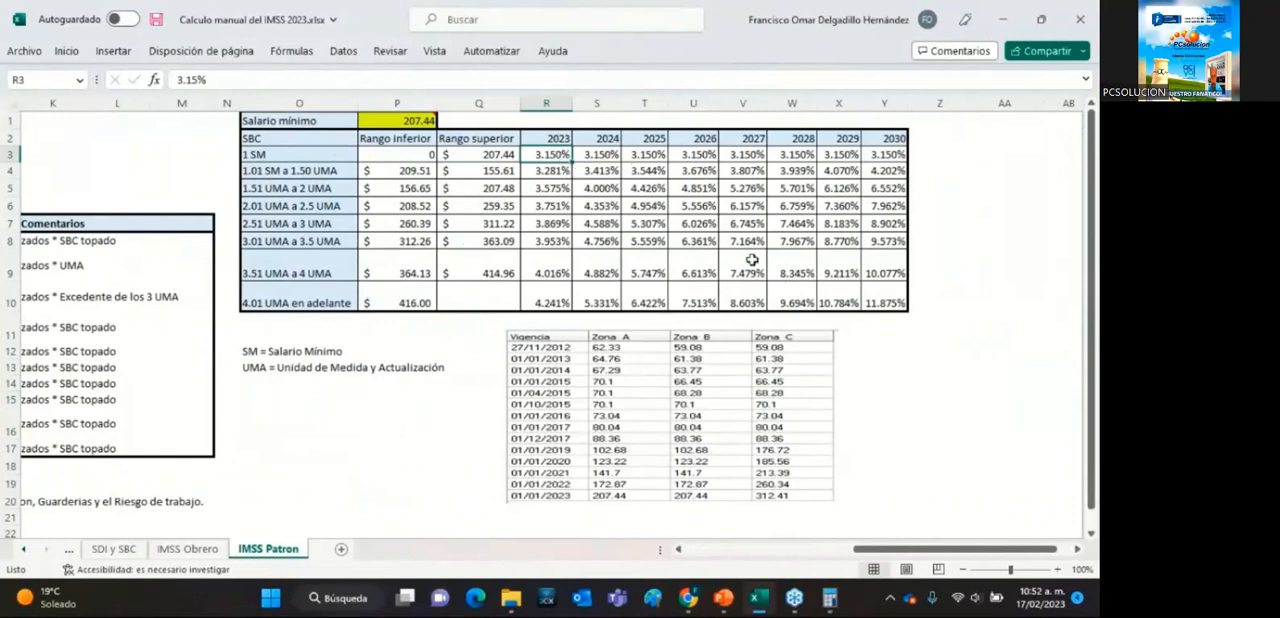
pyautogui.click(891, 305)
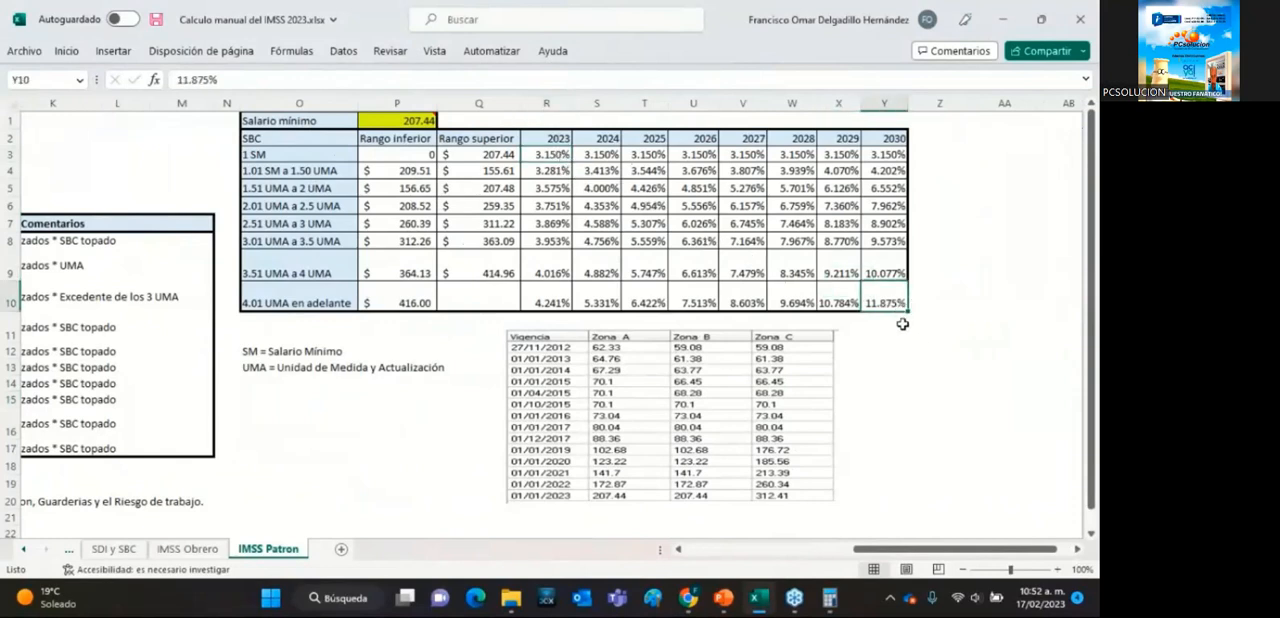
pyautogui.click(900, 133)
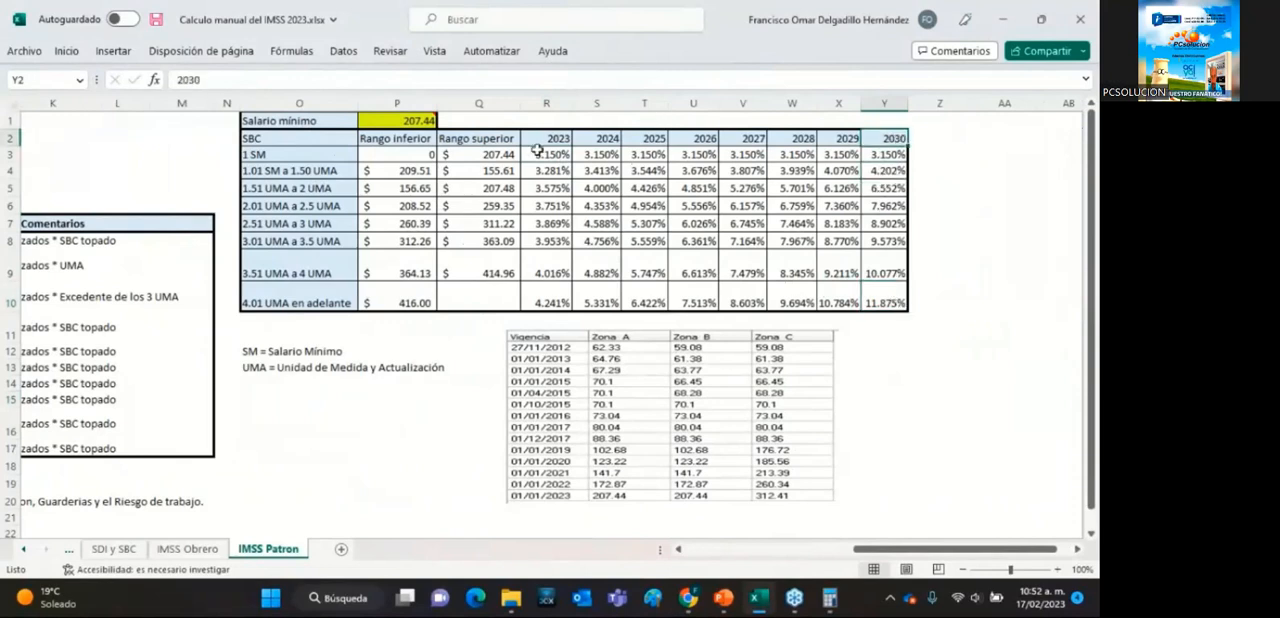
# Go through the year headings of the SBC rate table one by one, from 2023 to 2030.
pyautogui.click(565, 134)
pyautogui.click(604, 136)
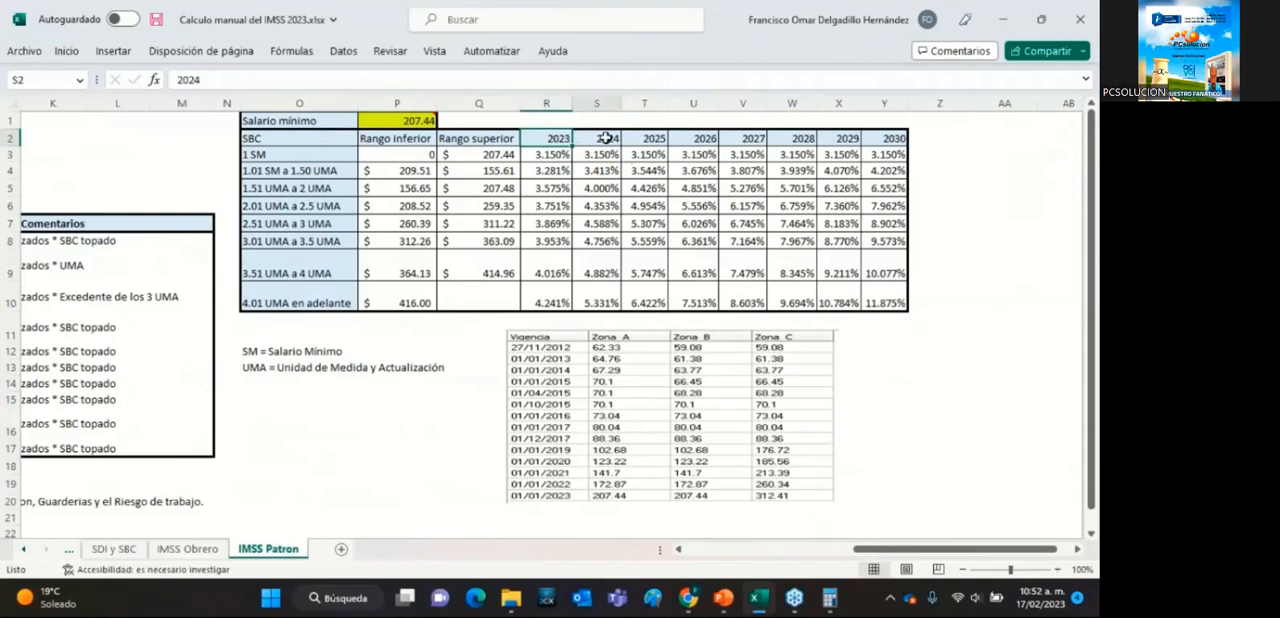
pyautogui.click(663, 142)
pyautogui.click(702, 138)
pyautogui.click(745, 138)
pyautogui.click(790, 136)
pyautogui.click(835, 136)
pyautogui.click(879, 138)
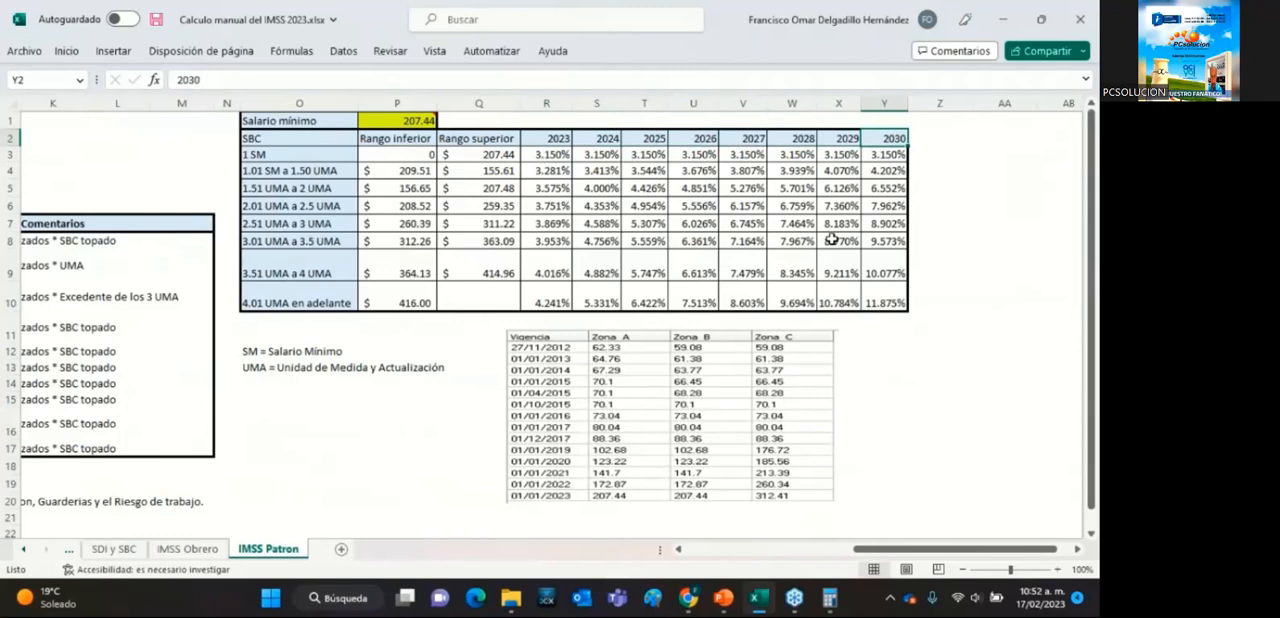
# Compare the rate columns of the SBC table by selecting 2023, 2024, the 2025–2026 block and 2030 in turn.
pyautogui.moveTo(556, 136); pyautogui.dragTo(556, 302)
pyautogui.moveTo(598, 138); pyautogui.dragTo(612, 300)
pyautogui.moveTo(660, 134); pyautogui.dragTo(705, 300)
pyautogui.moveTo(884, 139); pyautogui.dragTo(897, 292)
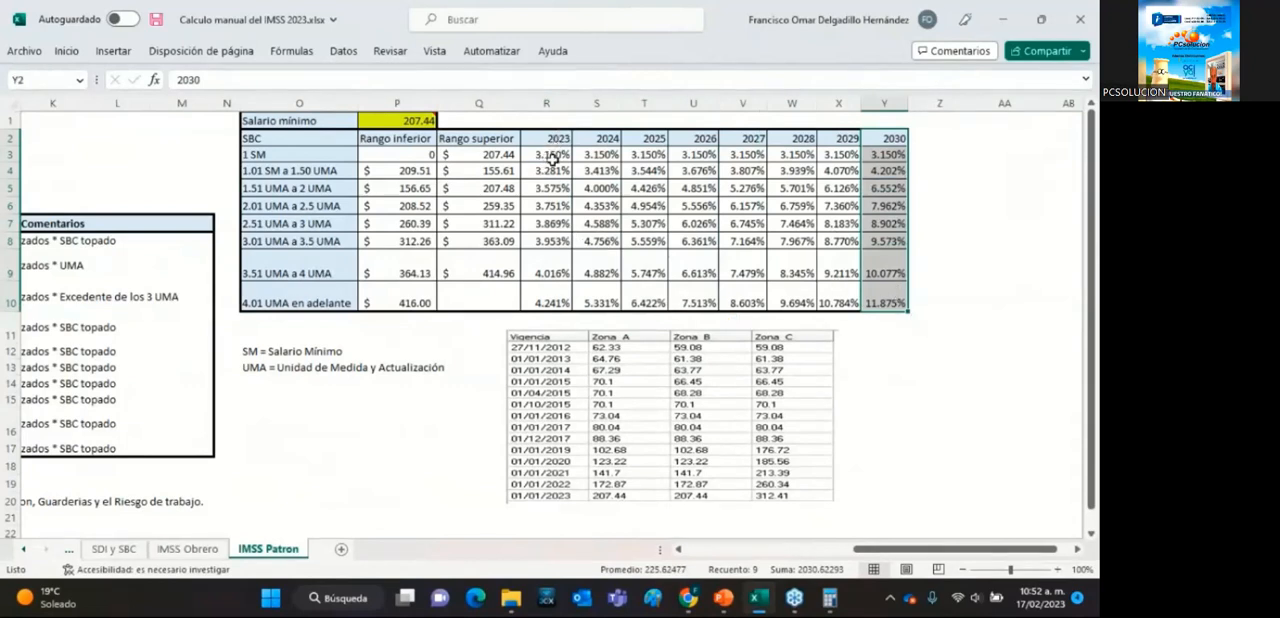
# Fill the 2023 rates of the SBC table, from 1 SM to 4.01 UMA en adelante, with green.
pyautogui.moveTo(552, 155); pyautogui.dragTo(562, 301)
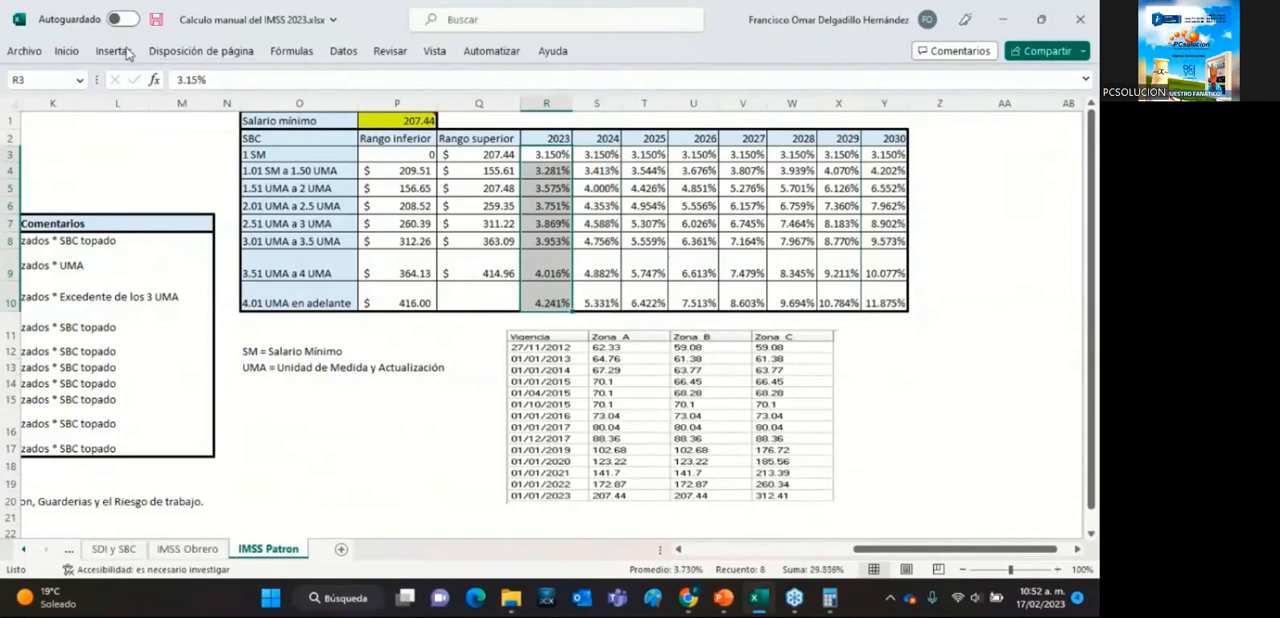
pyautogui.click(66, 51)
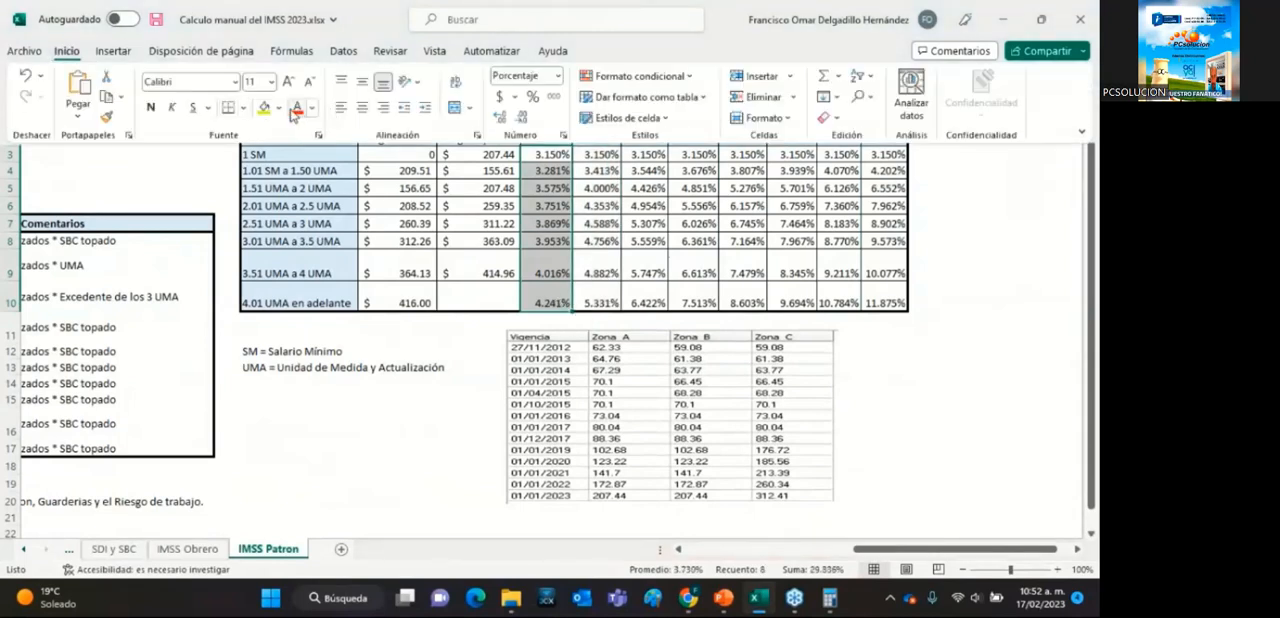
pyautogui.click(278, 108)
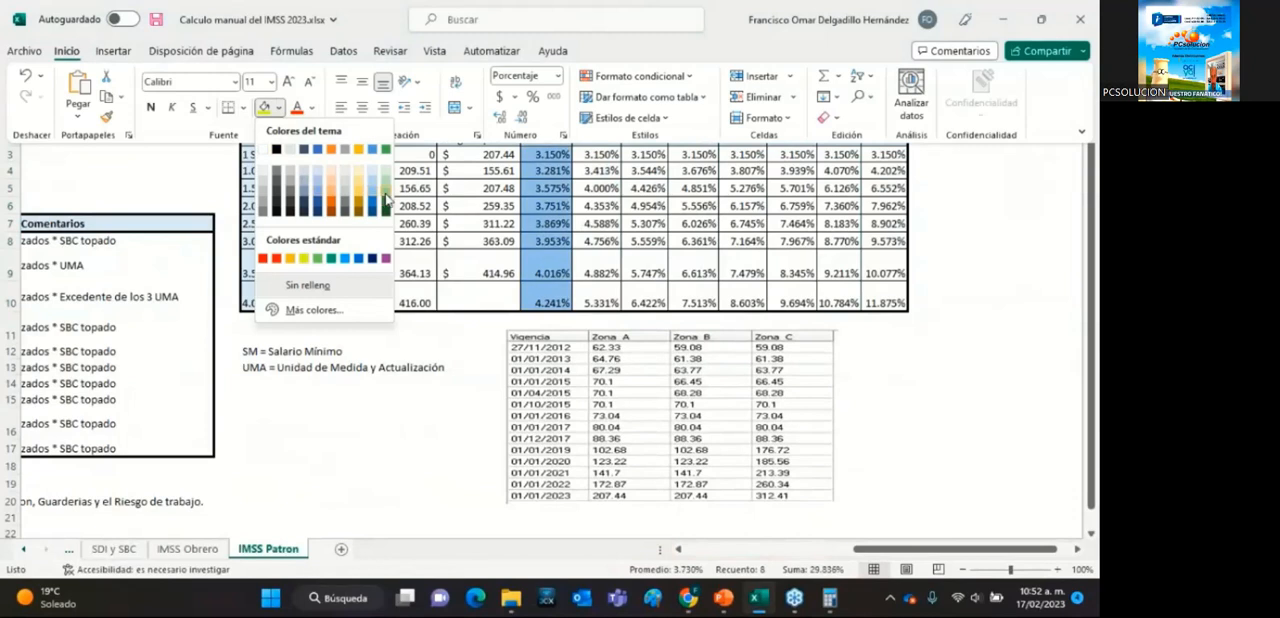
pyautogui.click(387, 200)
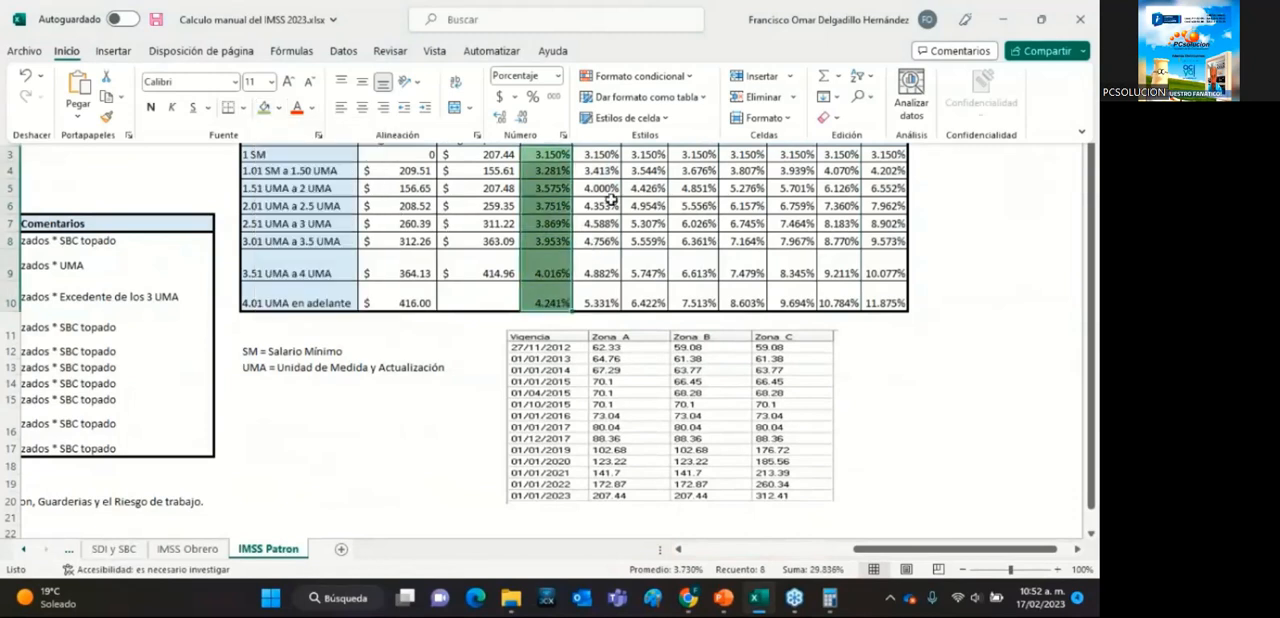
pyautogui.click(610, 202)
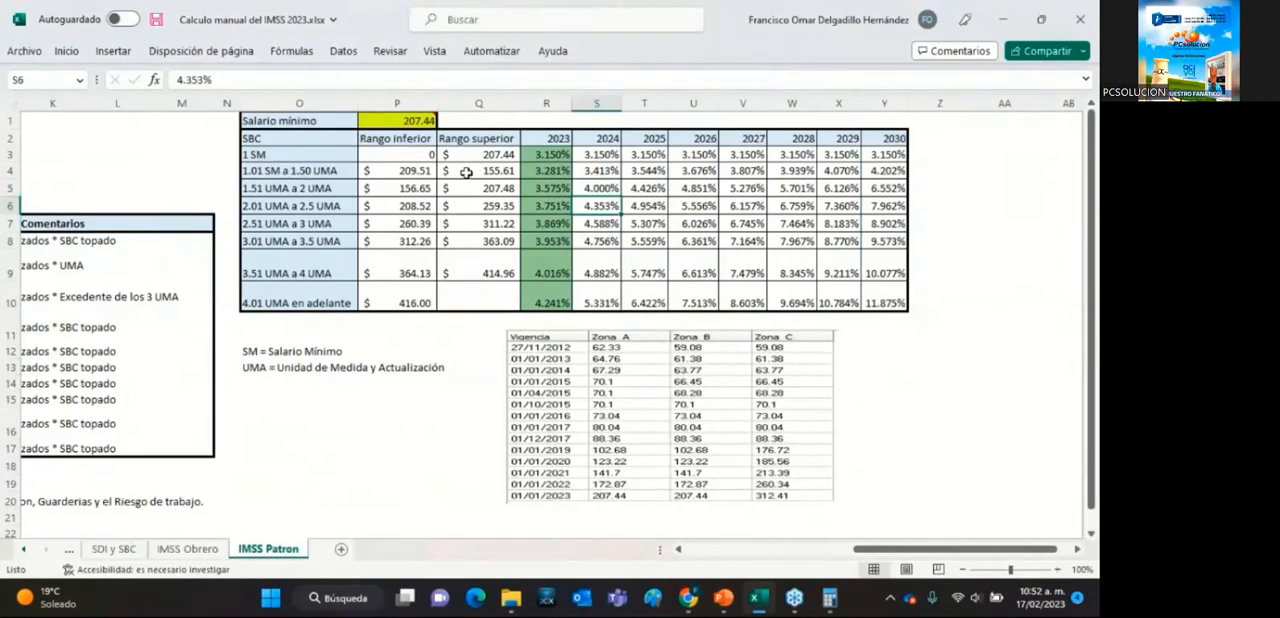
# Set the Salario mínimo above the SBC rate table to the Zona C value, 312.41.
pyautogui.click(404, 122)
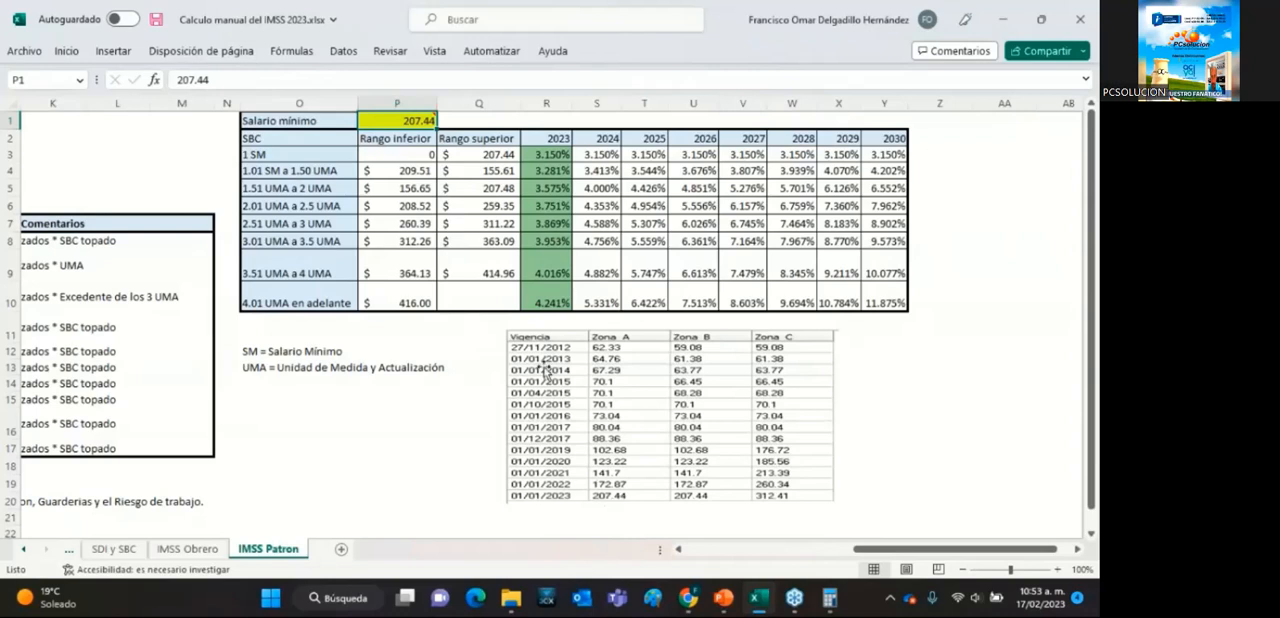
pyautogui.moveTo(416, 121)
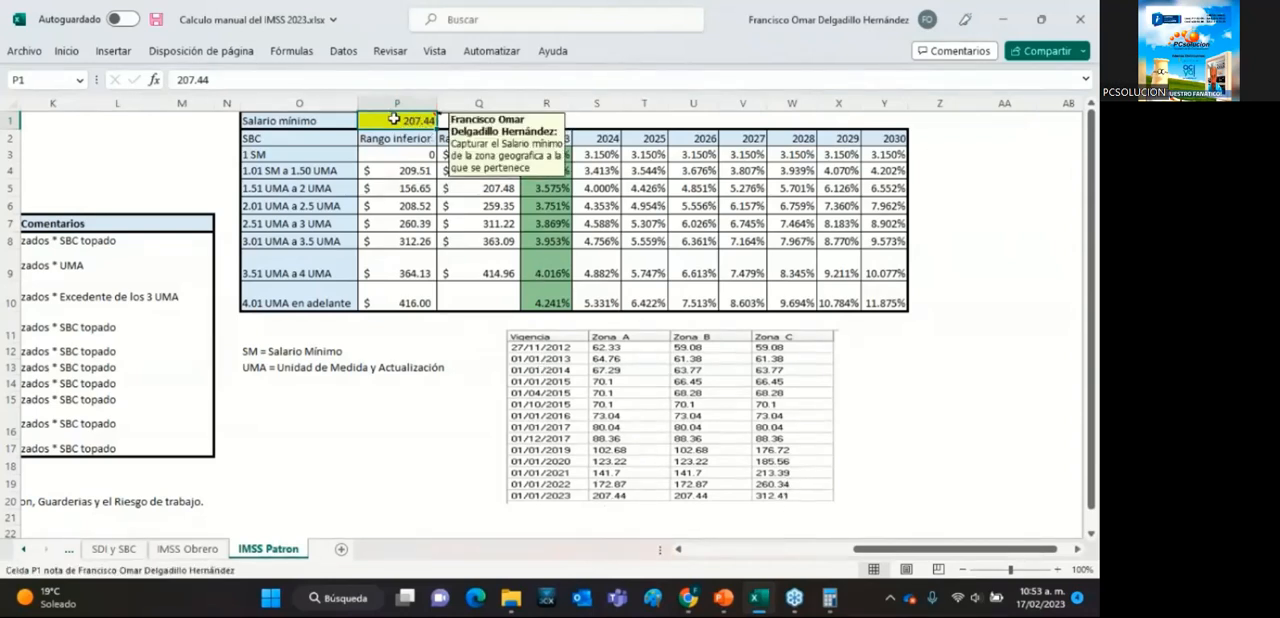
pyautogui.write('31')
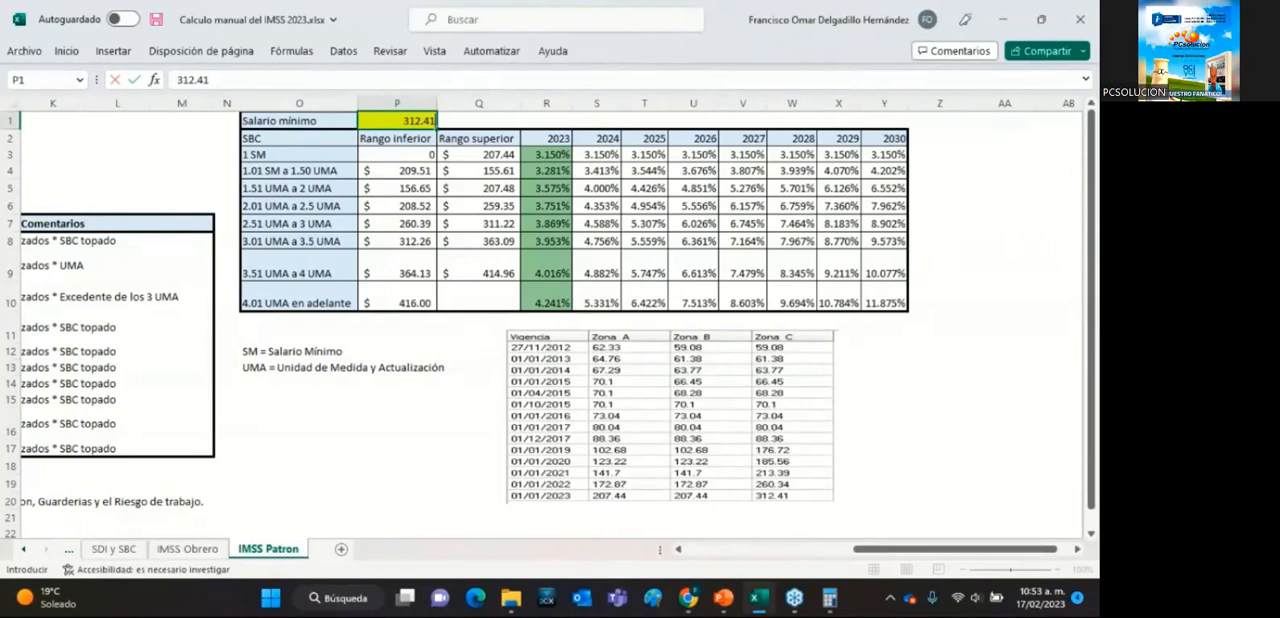
pyautogui.press('Return')
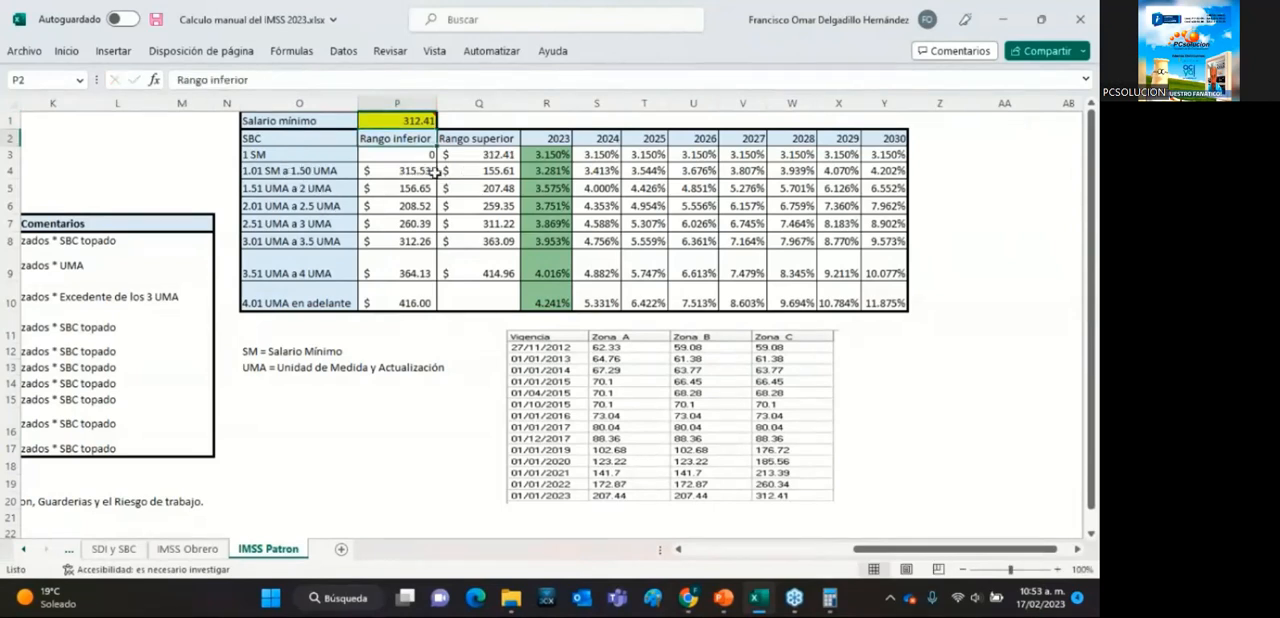
# Check the formulas of the 1 SM upper limit and the 1.01 SM lower limit that depend on the Salario mínimo.
pyautogui.click(468, 154)
pyautogui.click(406, 171)
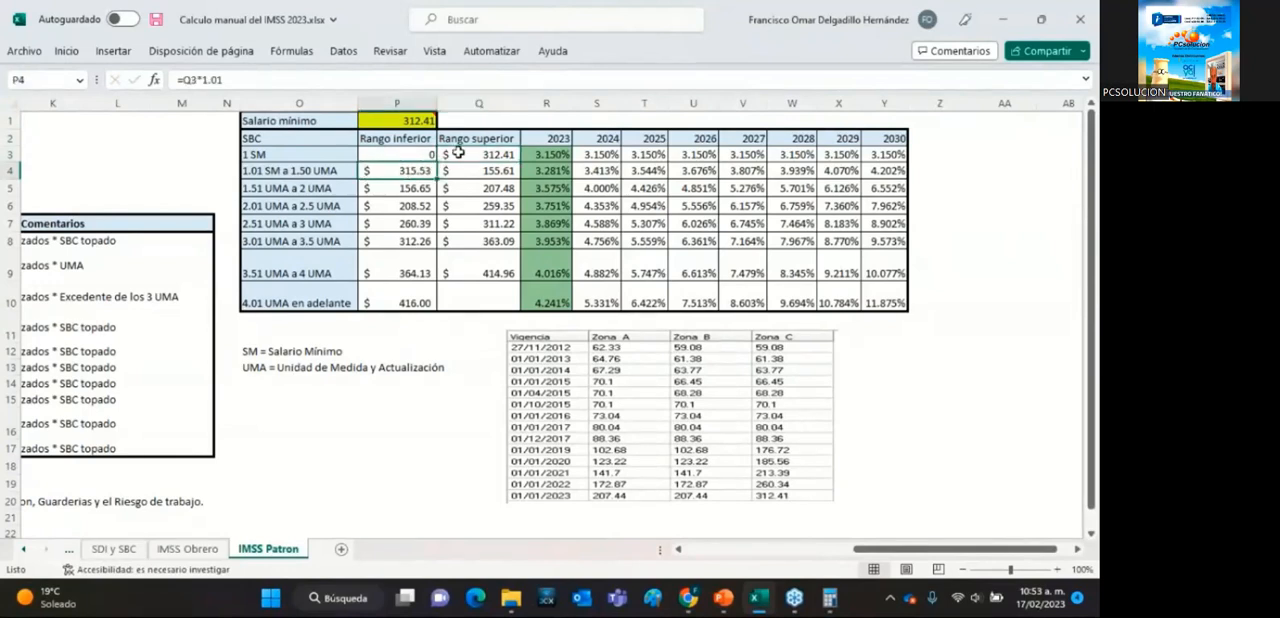
pyautogui.click(479, 153)
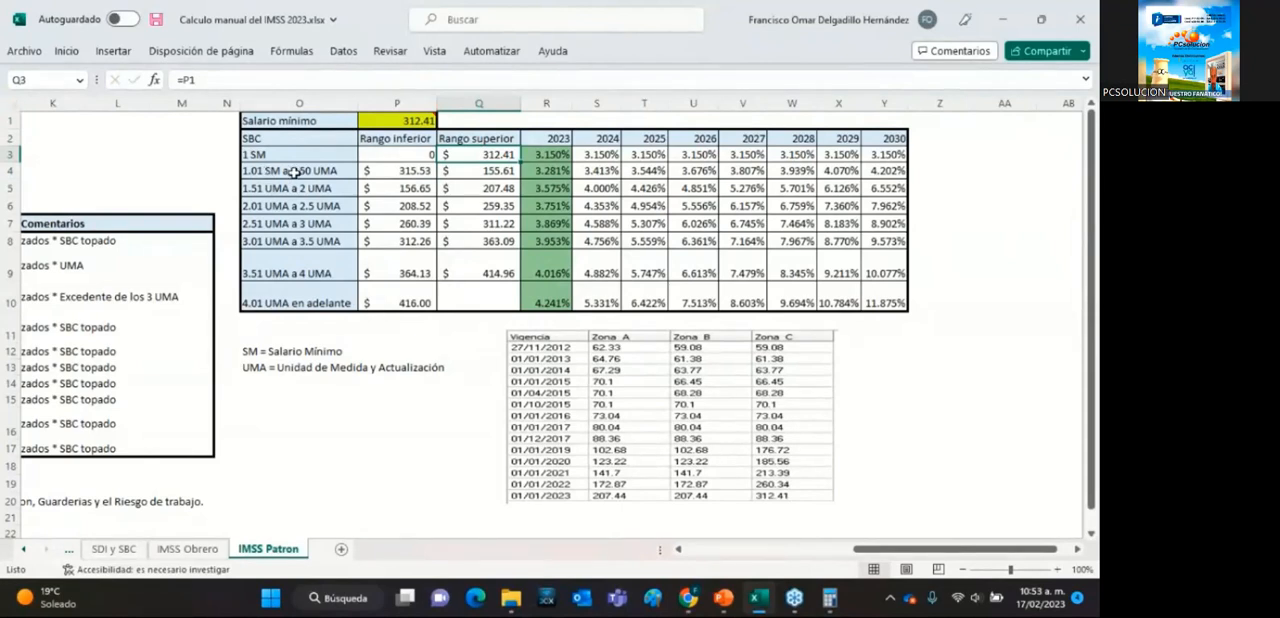
# Set the Salario mínimo above the SBC rate table back to 207.44.
pyautogui.click(373, 124)
pyautogui.write('207.')
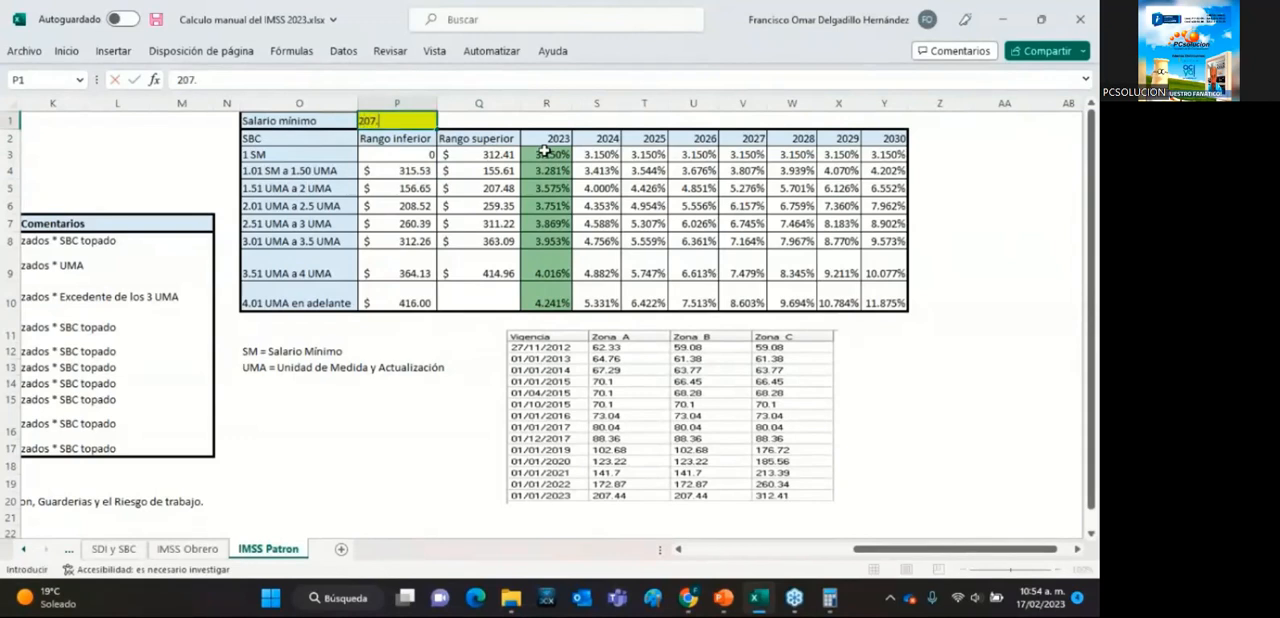
pyautogui.write('44')
pyautogui.press('Return')
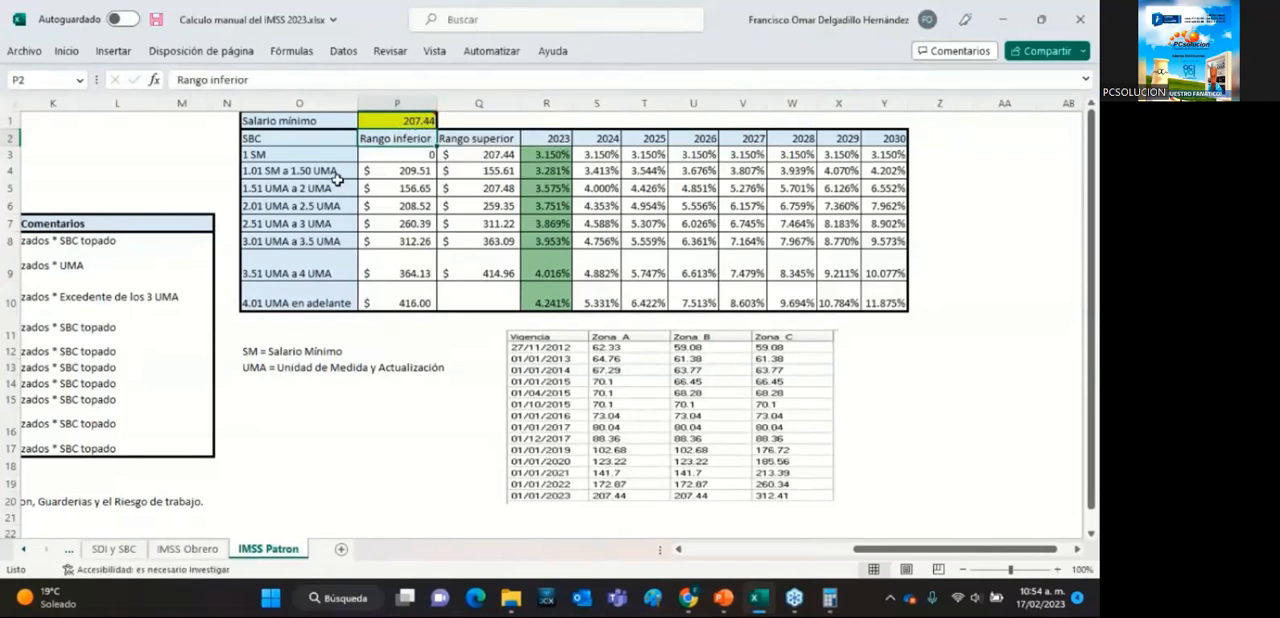
# Review the lower and upper limits of the 1 SM range alongside the employer quotas and the minimum wage table by zone.
pyautogui.click(414, 152)
pyautogui.click(505, 155)
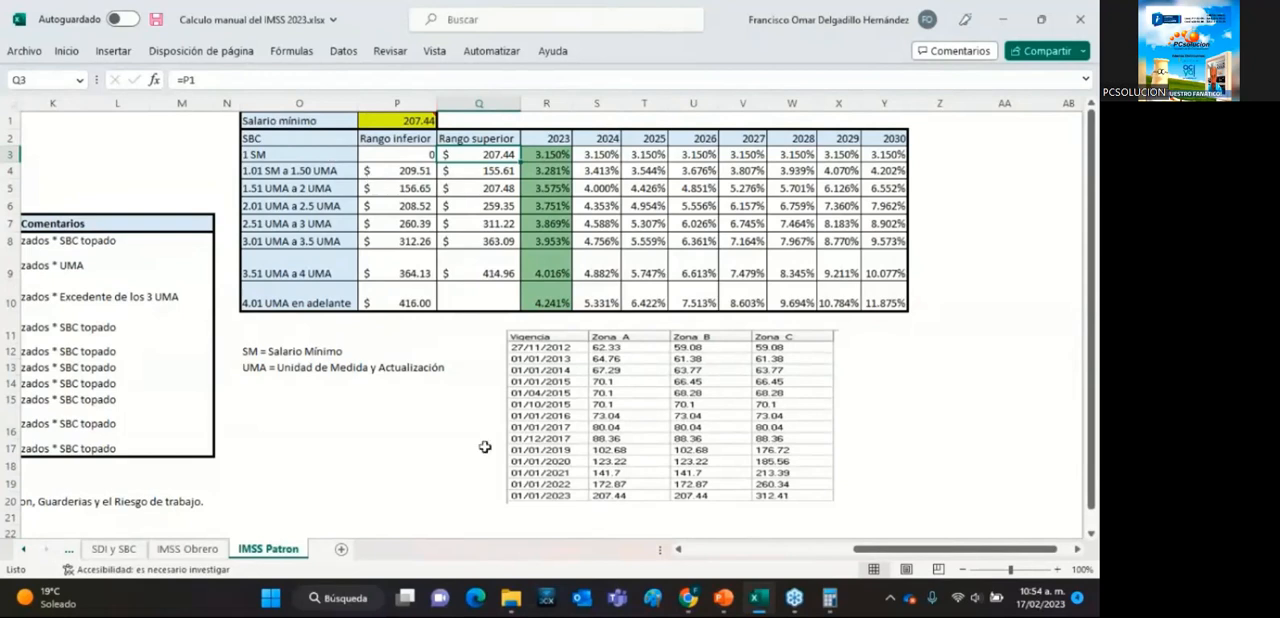
pyautogui.hscroll(-6, 683, 555)
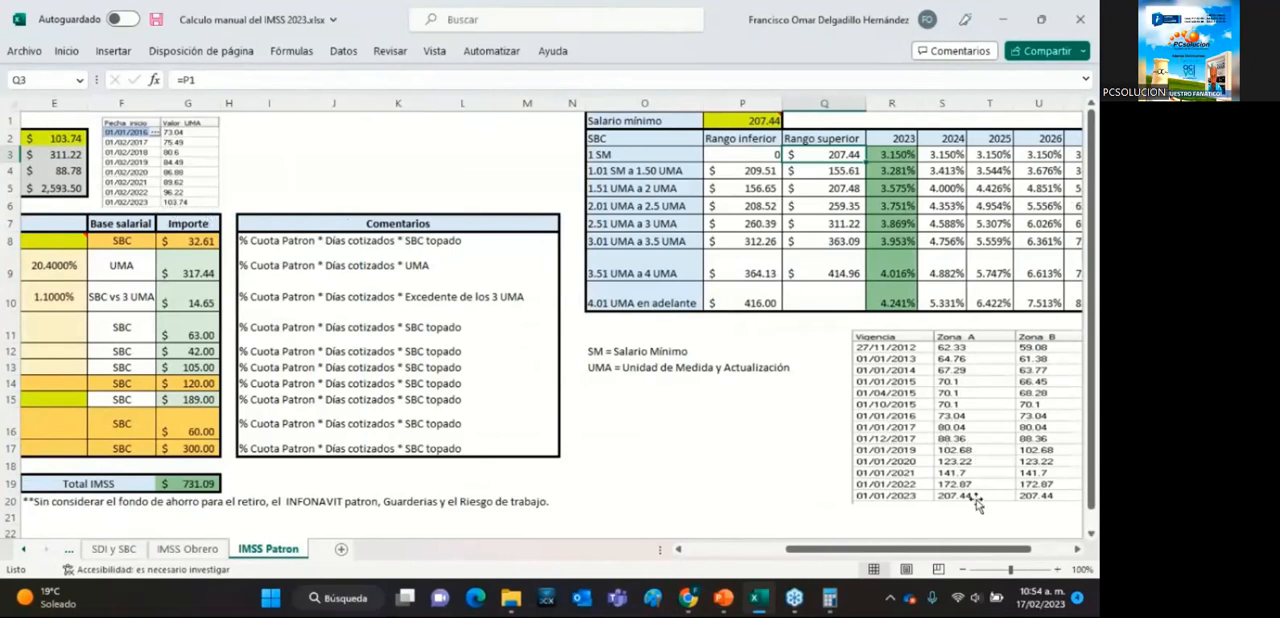
pyautogui.moveTo(948, 549); pyautogui.dragTo(1011, 517)
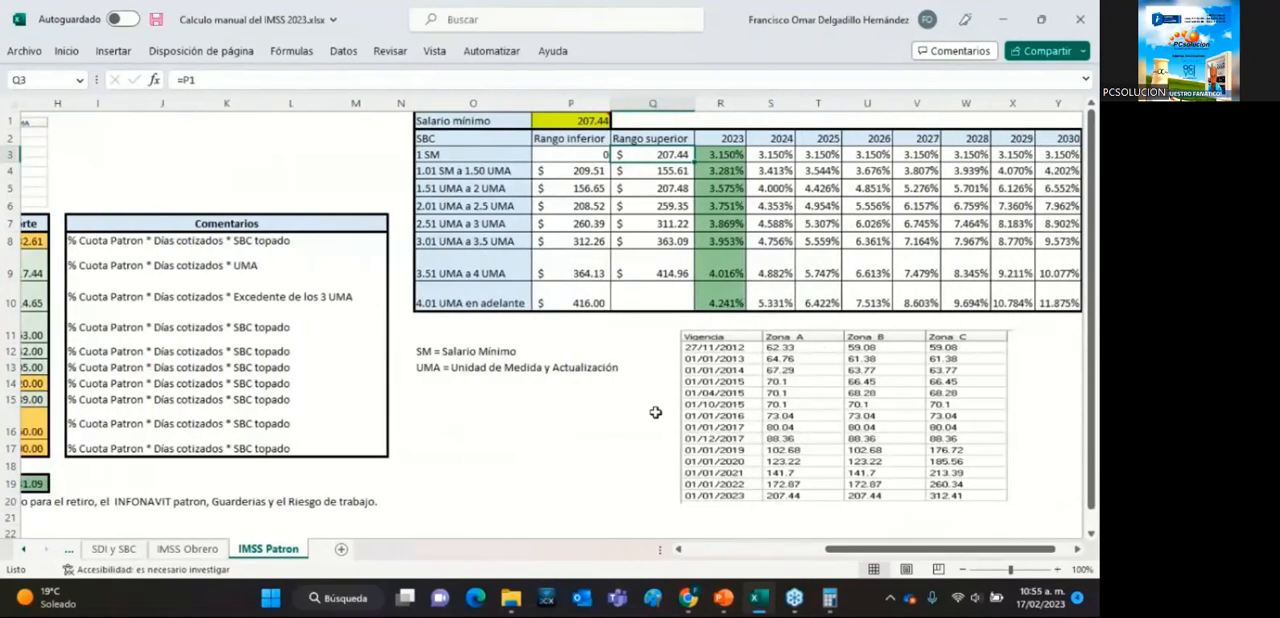
pyautogui.click(1081, 550)
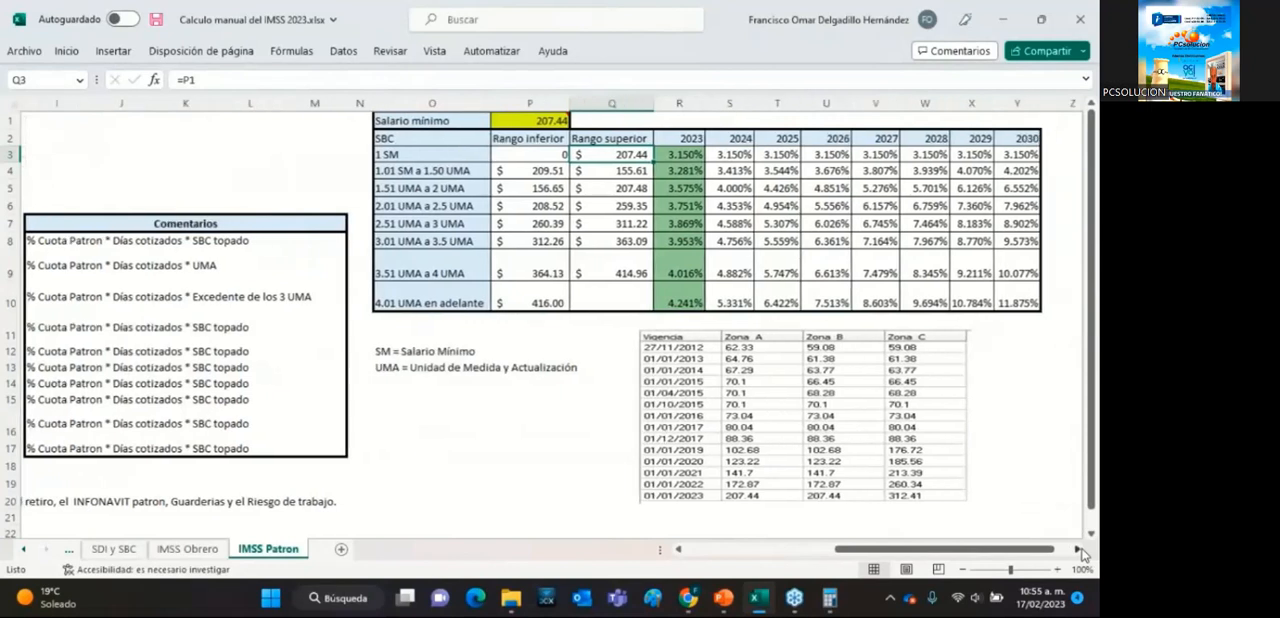
# Check the formulas of the lower and upper limits of the 1.01 SM a 1.50 UMA range against the Salario mínimo.
pyautogui.click(1081, 550)
pyautogui.click(1081, 550)
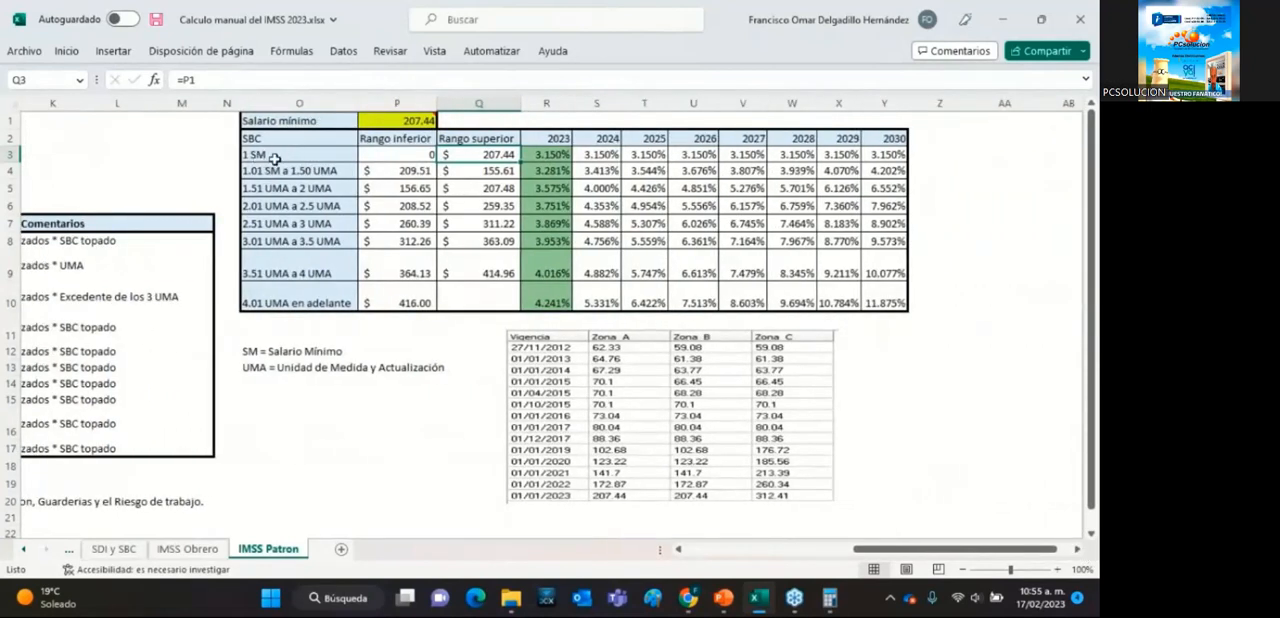
pyautogui.click(266, 158)
pyautogui.click(338, 174)
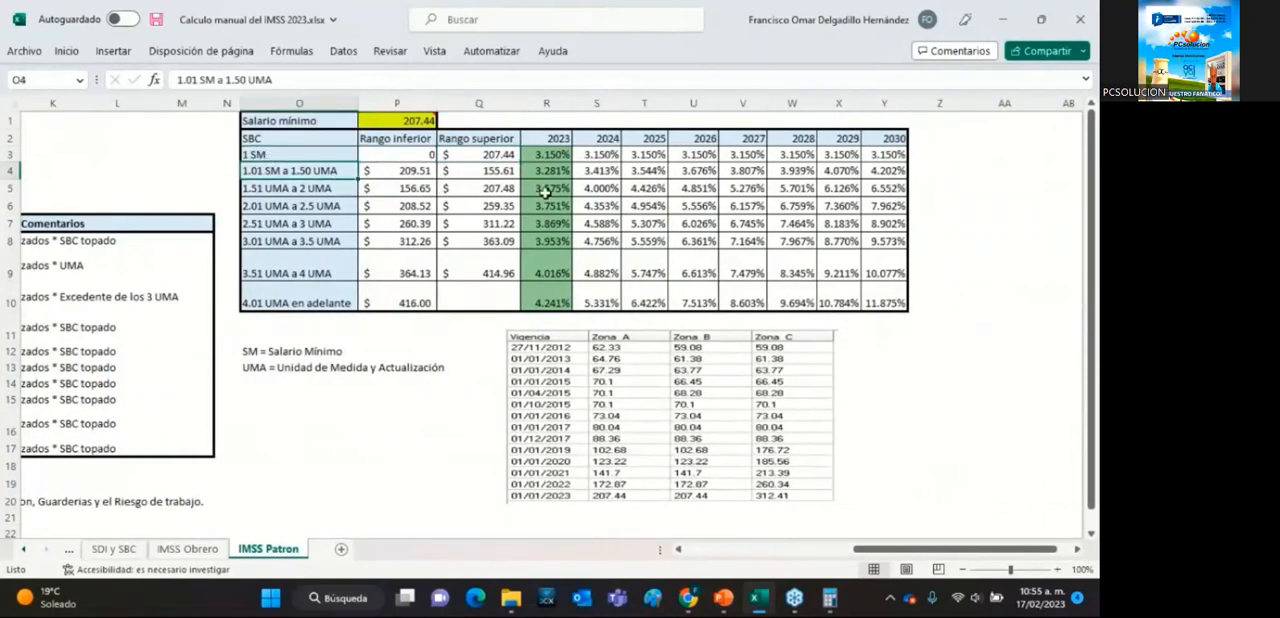
pyautogui.click(401, 172)
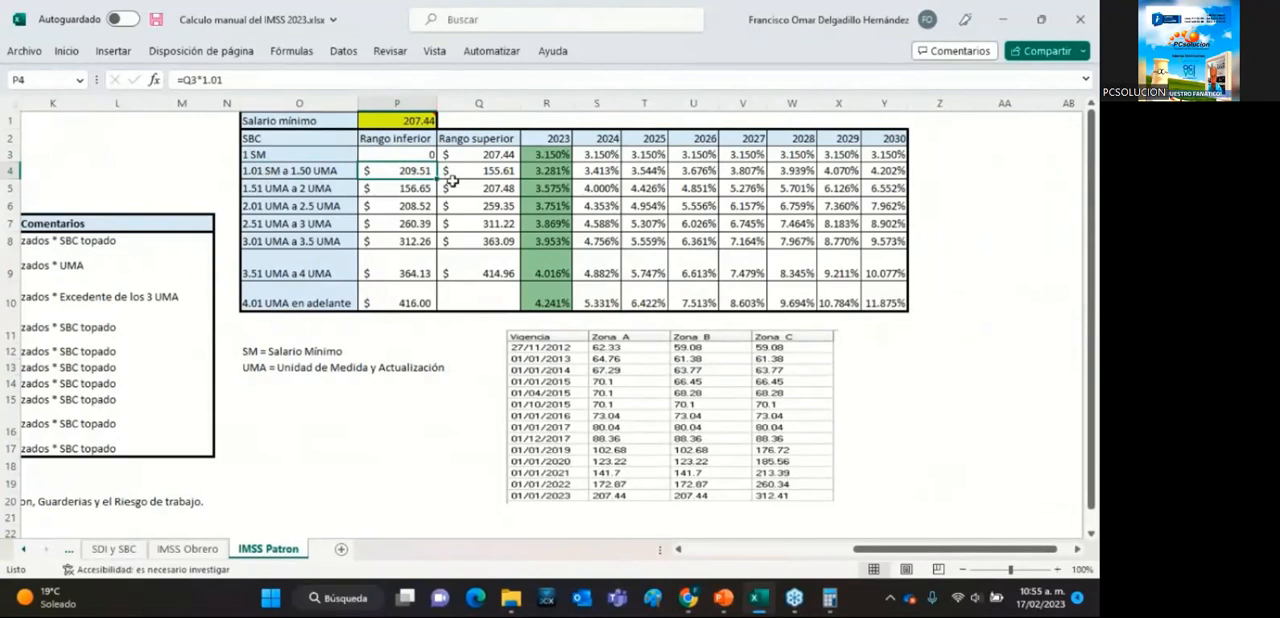
pyautogui.click(404, 116)
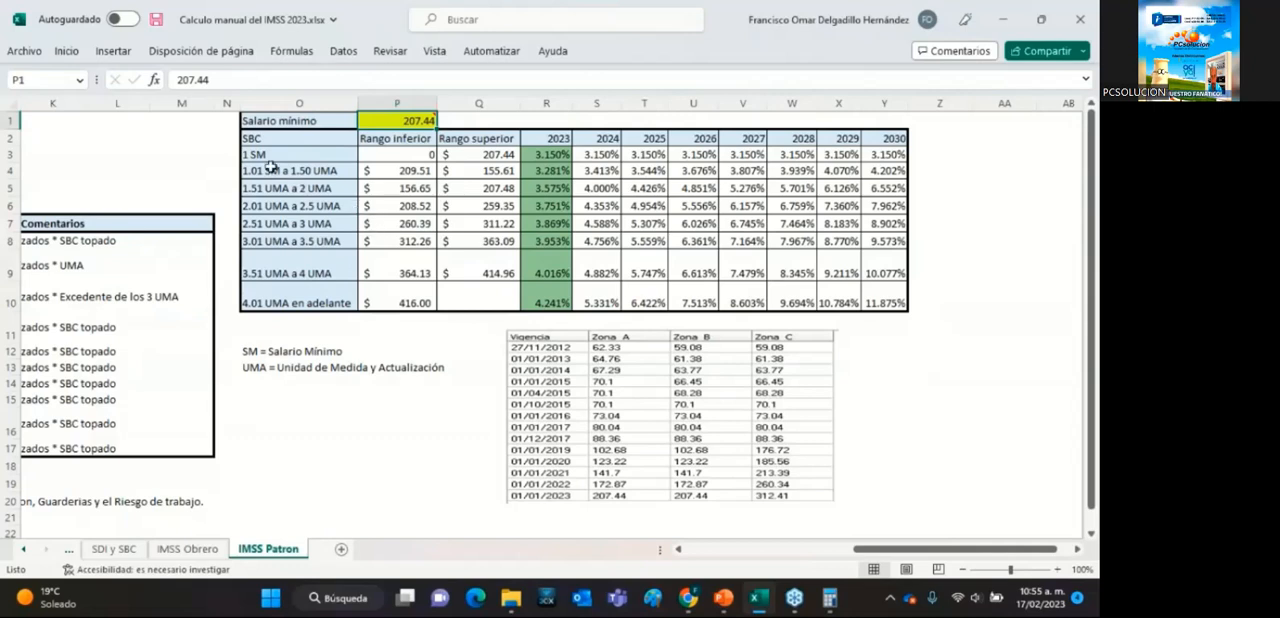
pyautogui.click(411, 172)
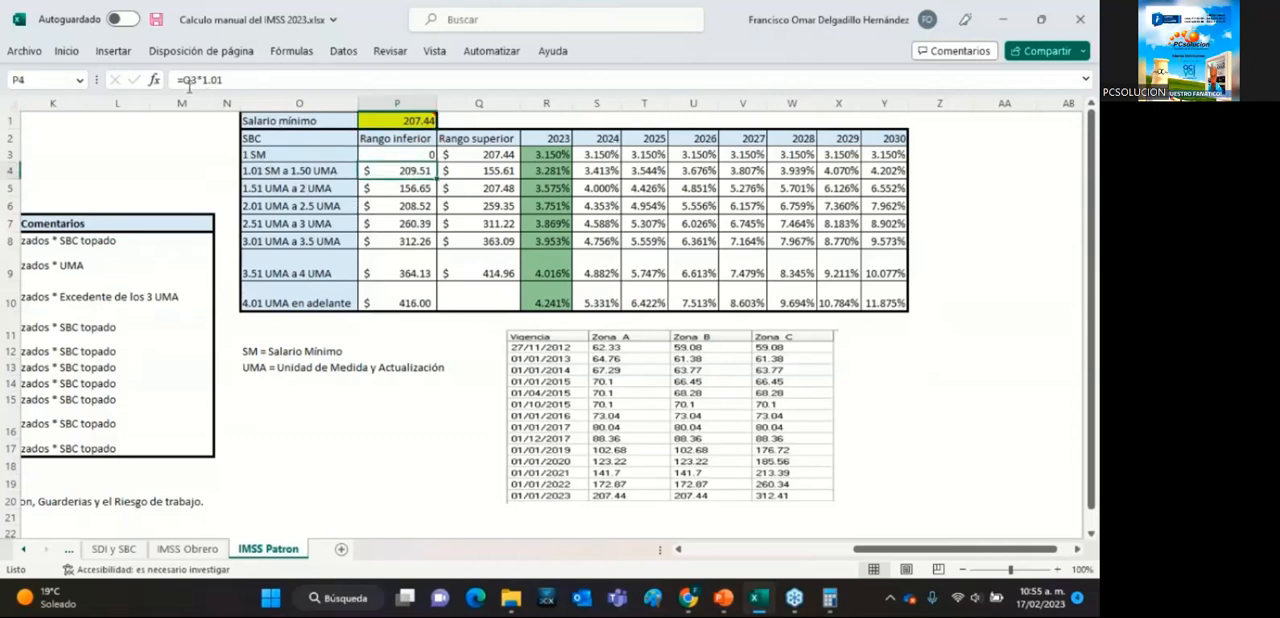
pyautogui.click(461, 172)
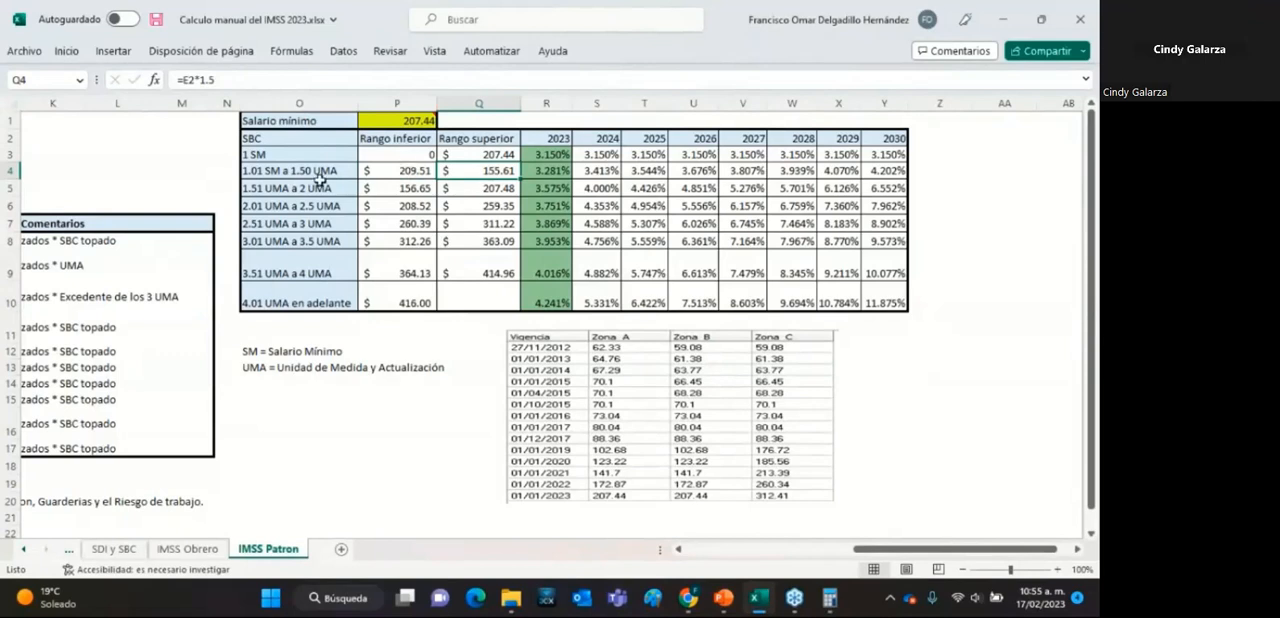
# Trace the upper limit formula of the 1.01 SM a 1.50 UMA range to the UMA value it references.
pyautogui.doubleClick(484, 172)
pyautogui.moveTo(944, 551); pyautogui.dragTo(822, 552)
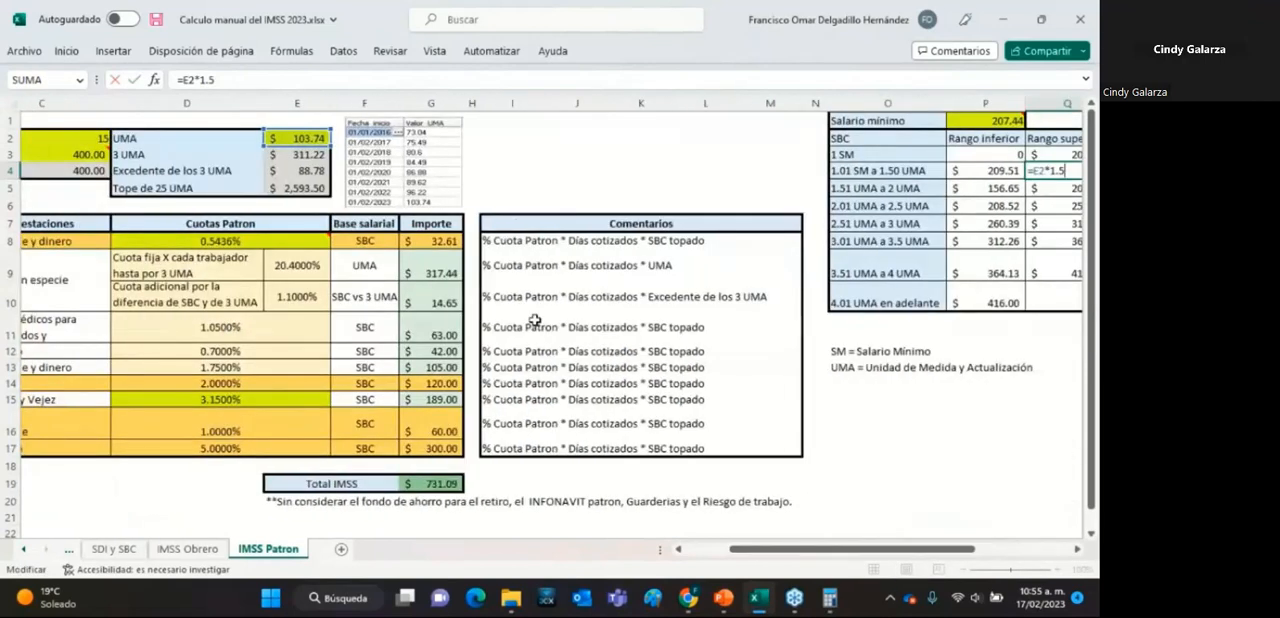
pyautogui.moveTo(775, 549); pyautogui.dragTo(1086, 574)
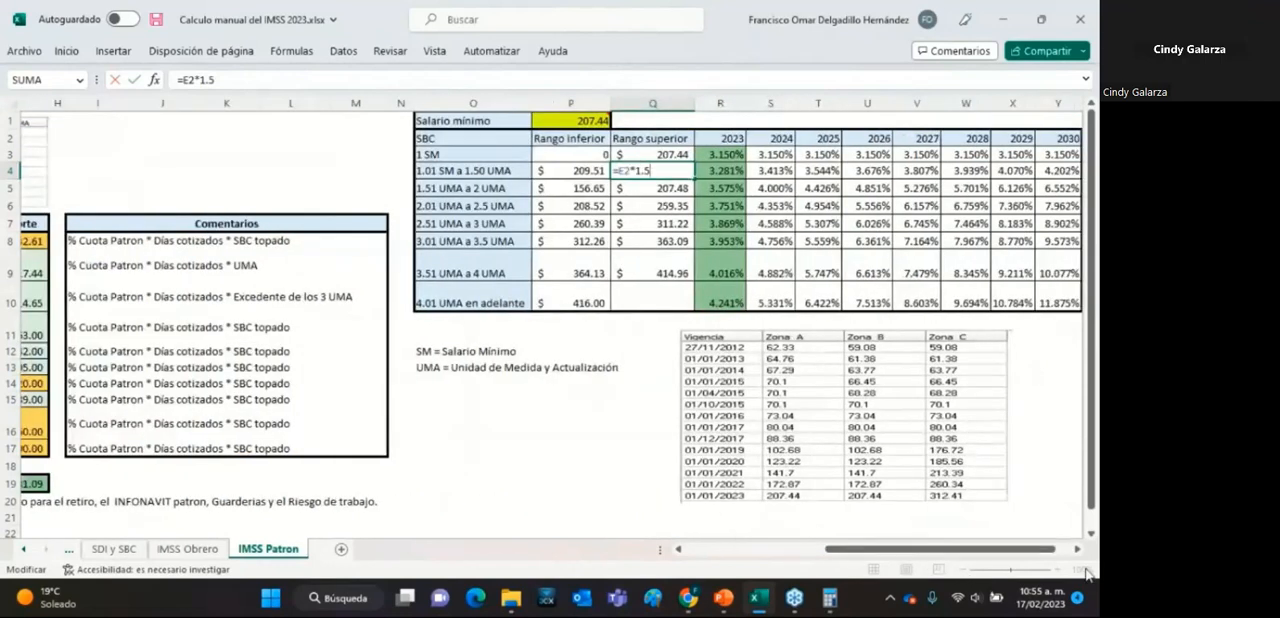
pyautogui.click(1077, 549)
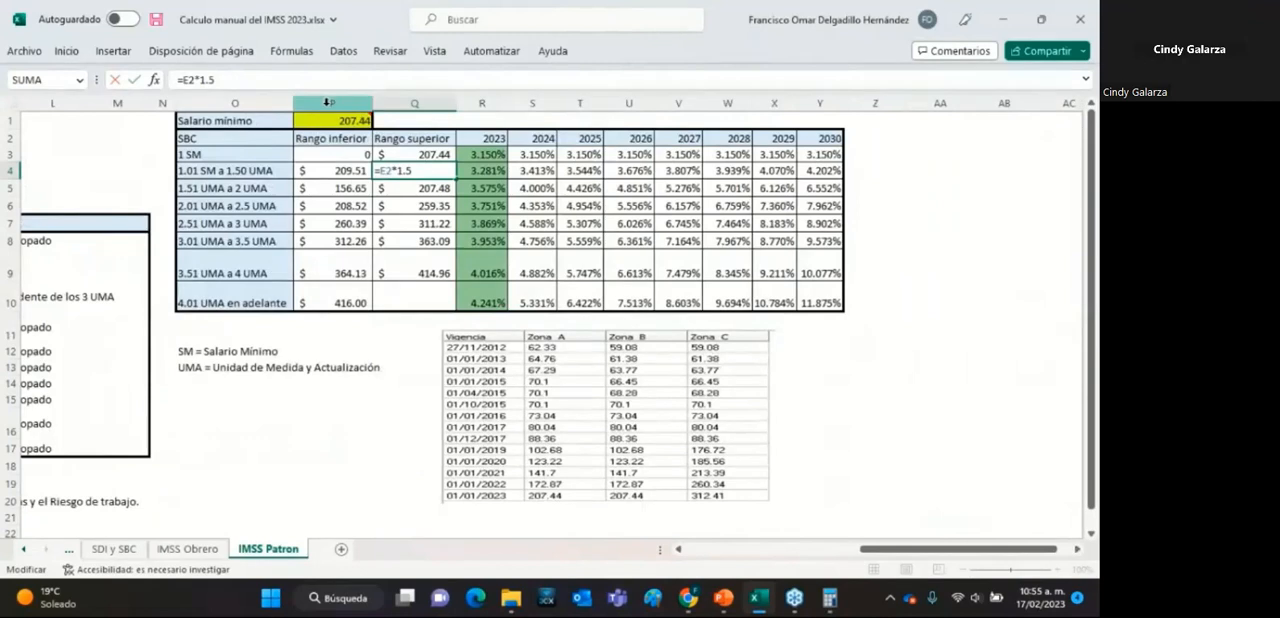
pyautogui.press('Return')
pyautogui.click(446, 169)
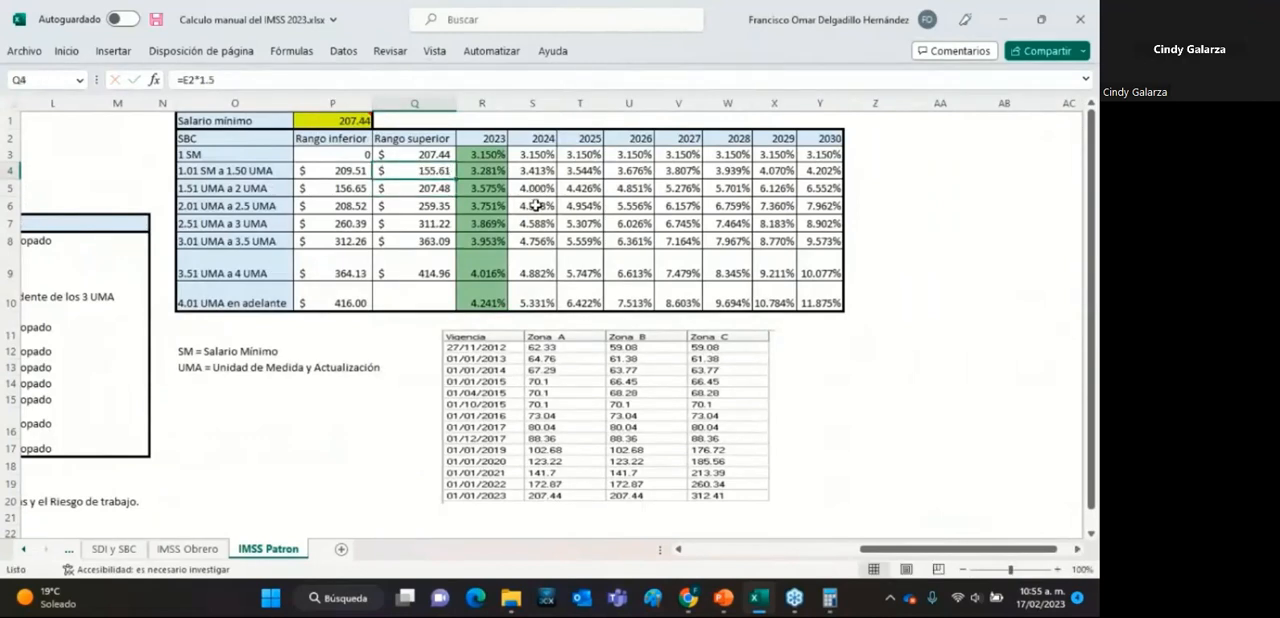
# Compare the lower limit formula based on the minimum wage with the UMA-based upper limit in the 1.01 SM a 1.50 UMA range.
pyautogui.click(343, 170)
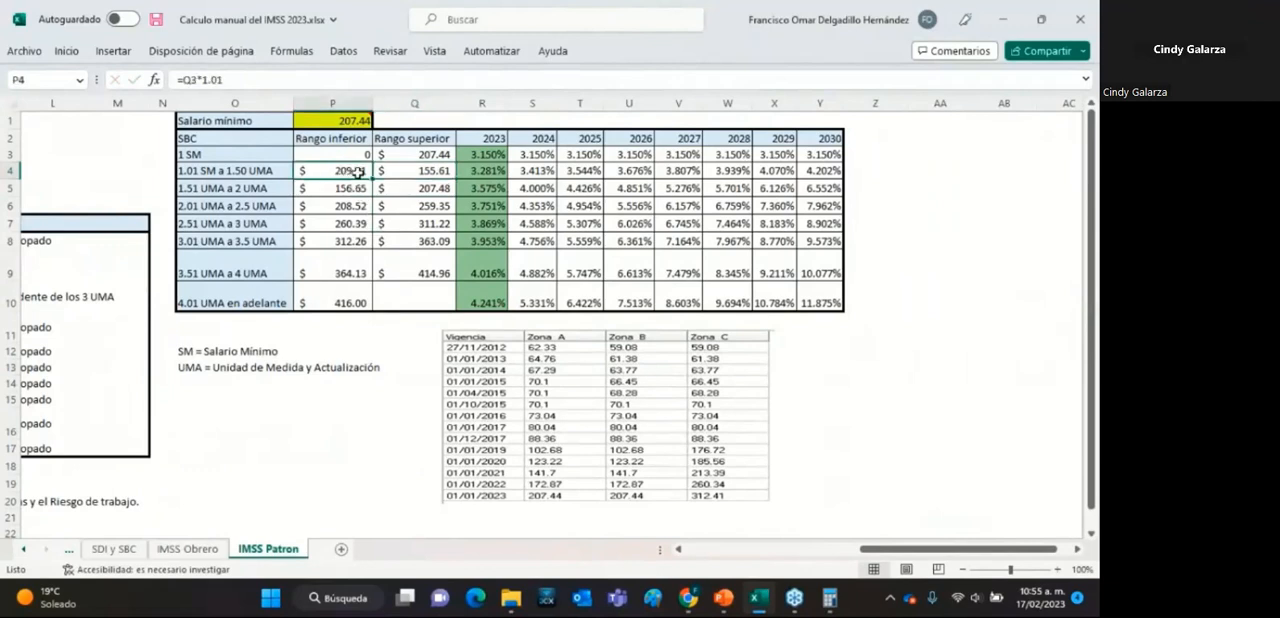
pyautogui.click(433, 170)
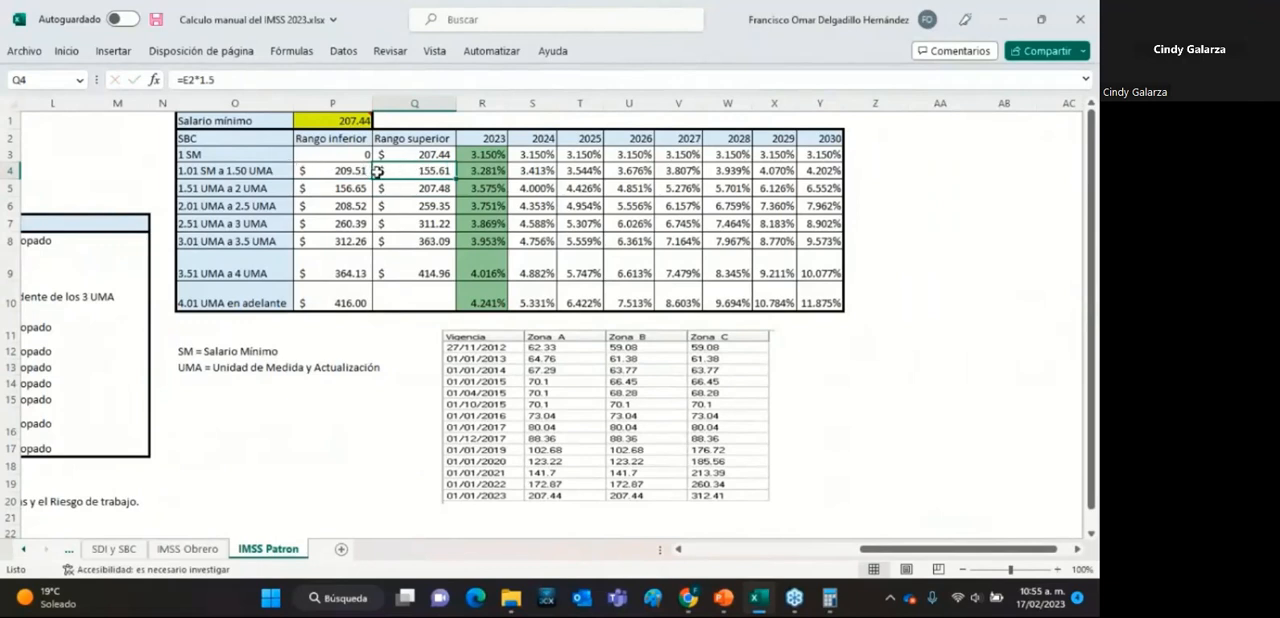
pyautogui.click(337, 171)
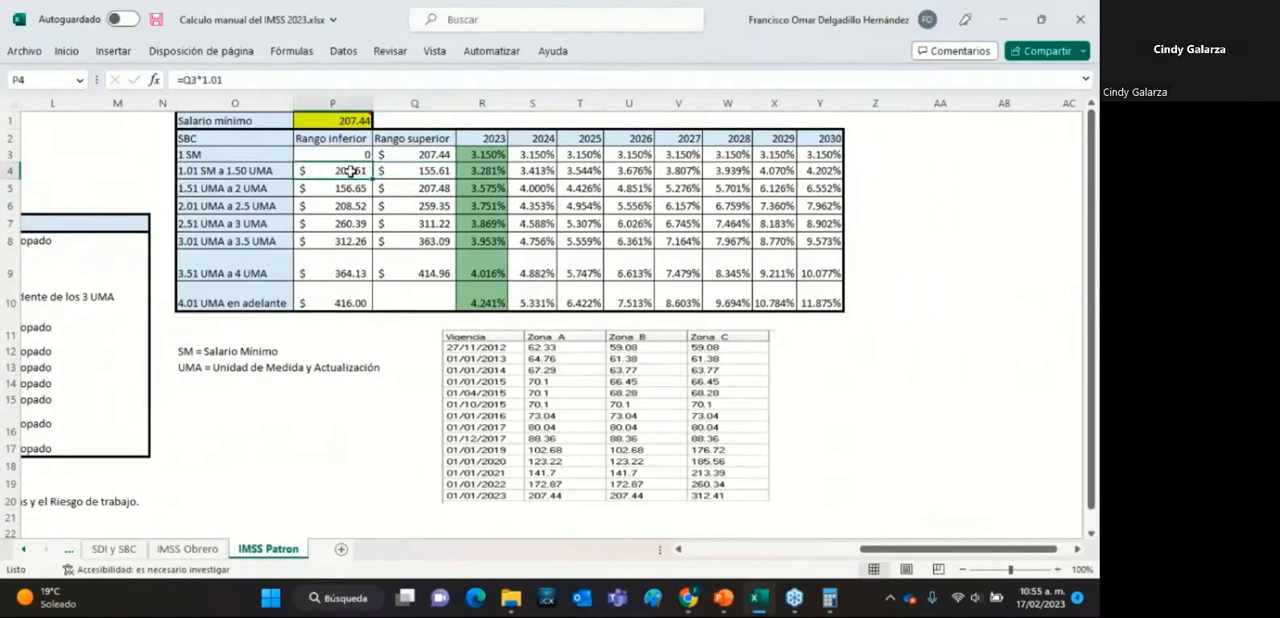
pyautogui.click(420, 170)
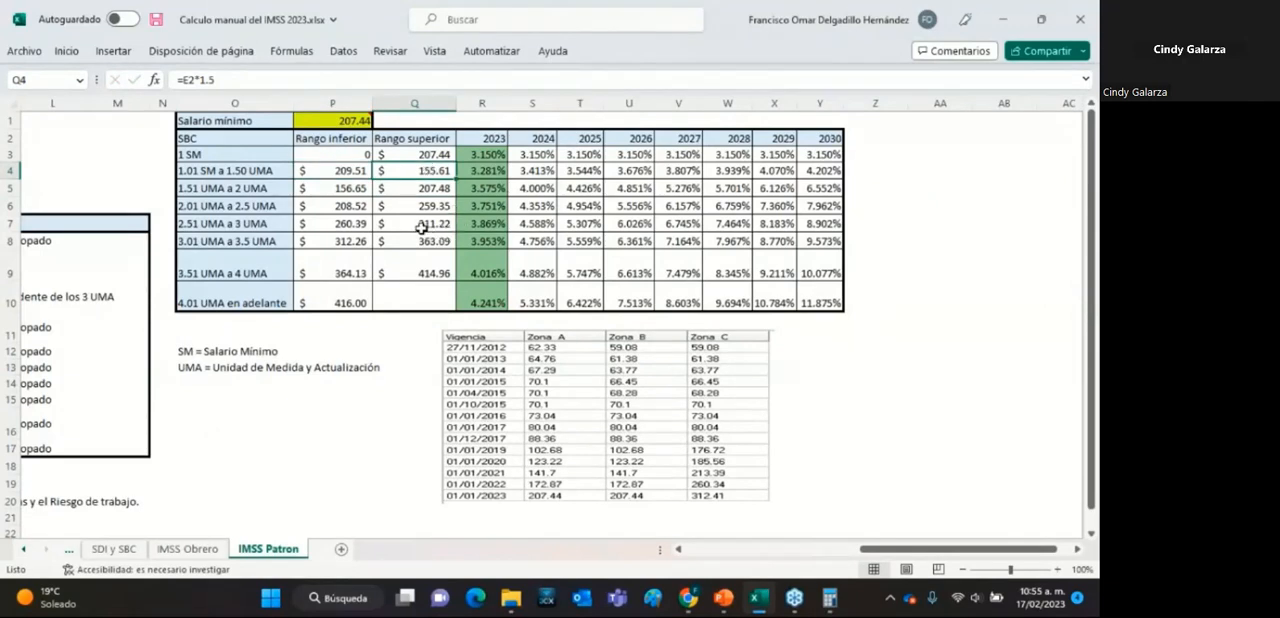
# Check the formulas of the lower and upper limits of the 1.51 UMA a 2 UMA range.
pyautogui.click(355, 191)
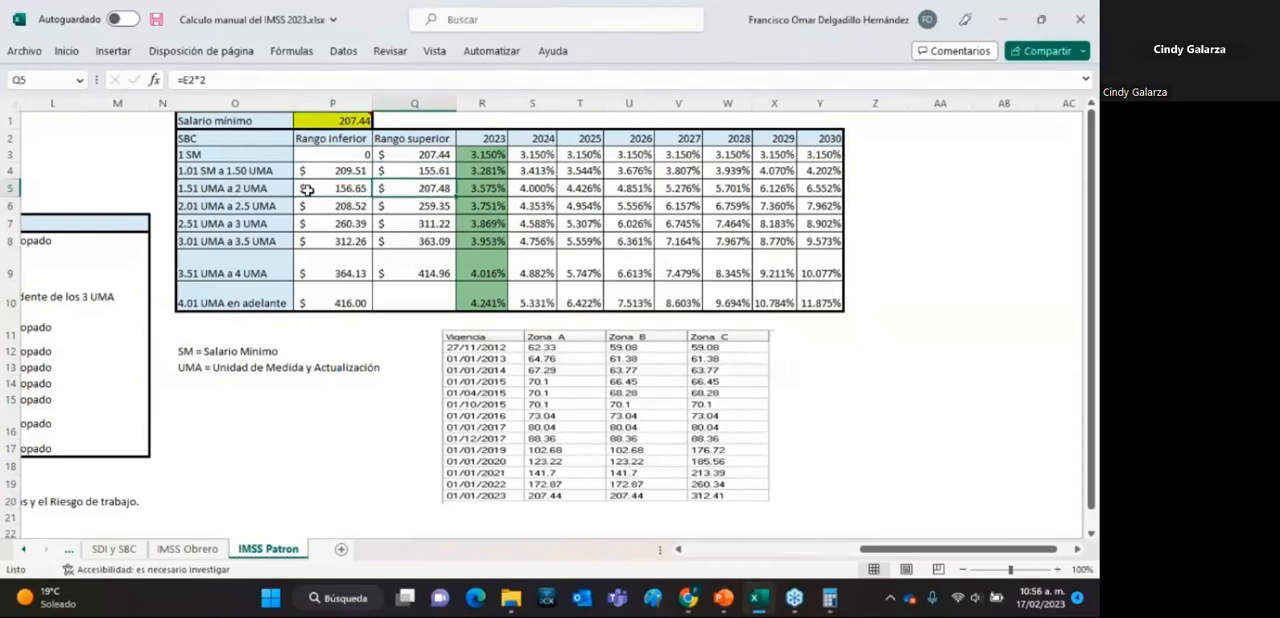
pyautogui.click(399, 188)
pyautogui.click(331, 189)
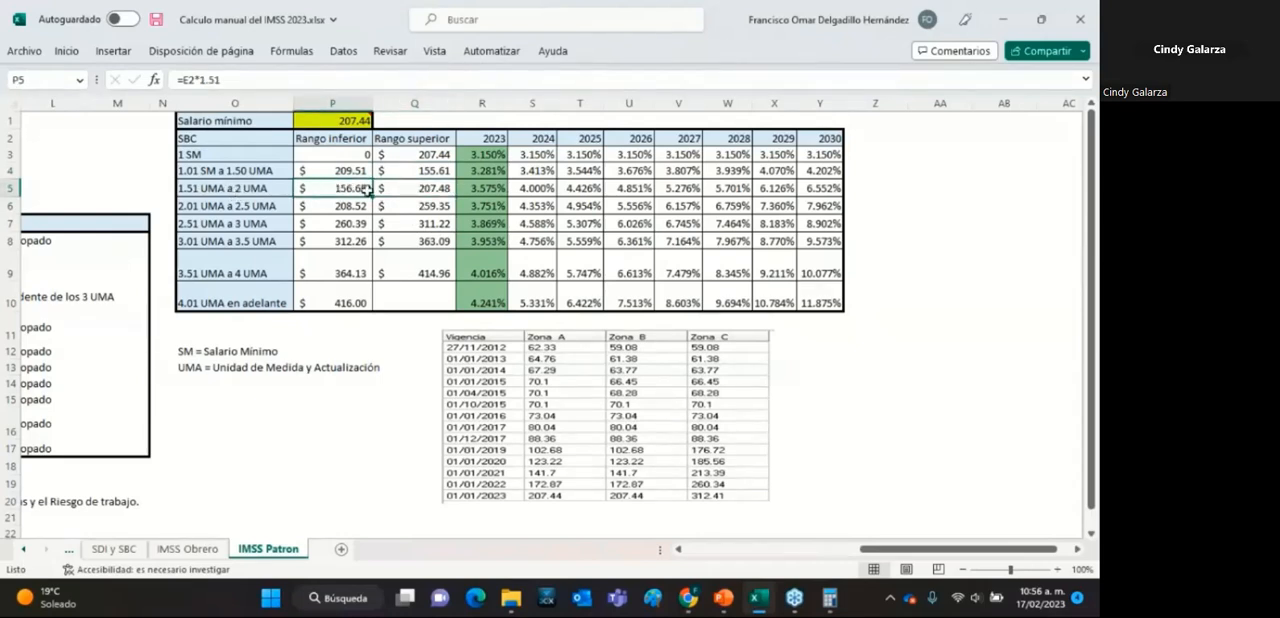
pyautogui.click(402, 189)
pyautogui.click(343, 190)
pyautogui.click(400, 189)
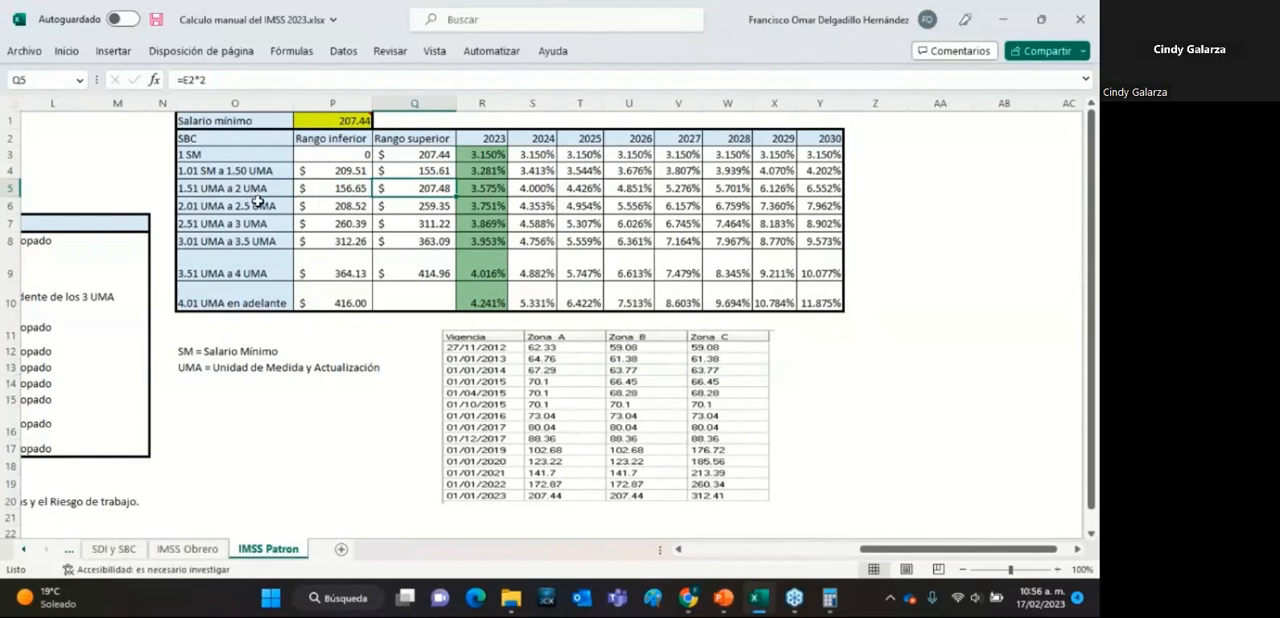
# Compare the limits of the 1 SM, 1.01 SM a 1.50 UMA and 1.51 UMA a 2 UMA ranges to see where they overlap.
pyautogui.moveTo(346, 190); pyautogui.dragTo(419, 188)
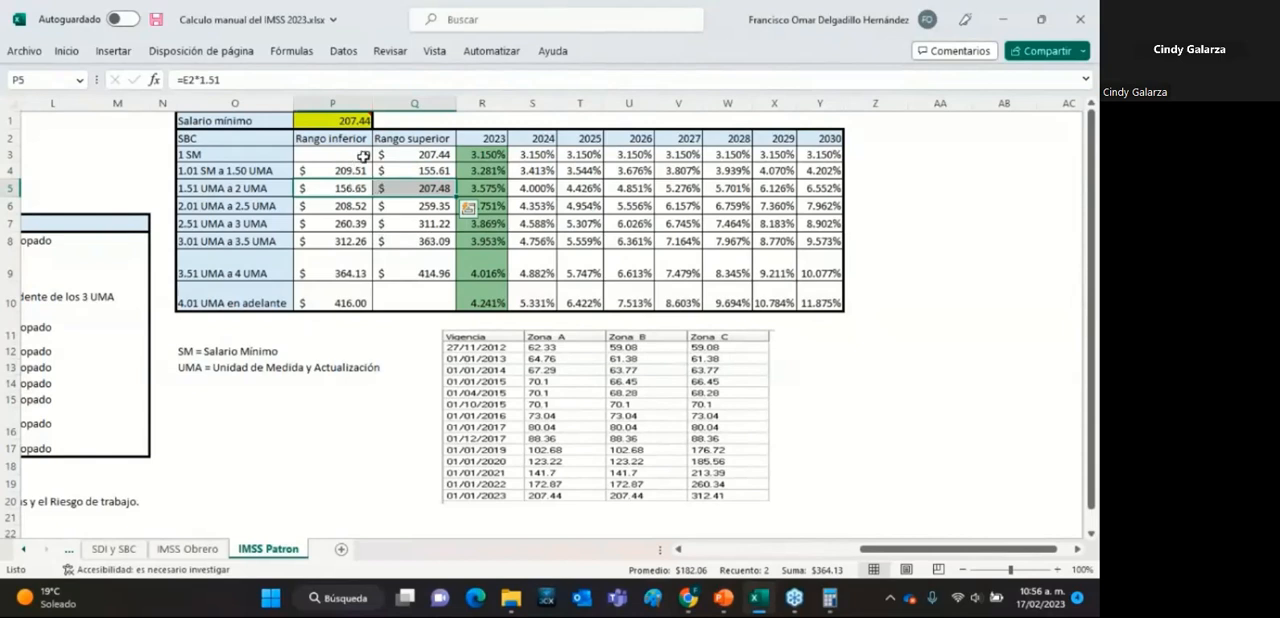
pyautogui.moveTo(346, 153); pyautogui.dragTo(405, 154)
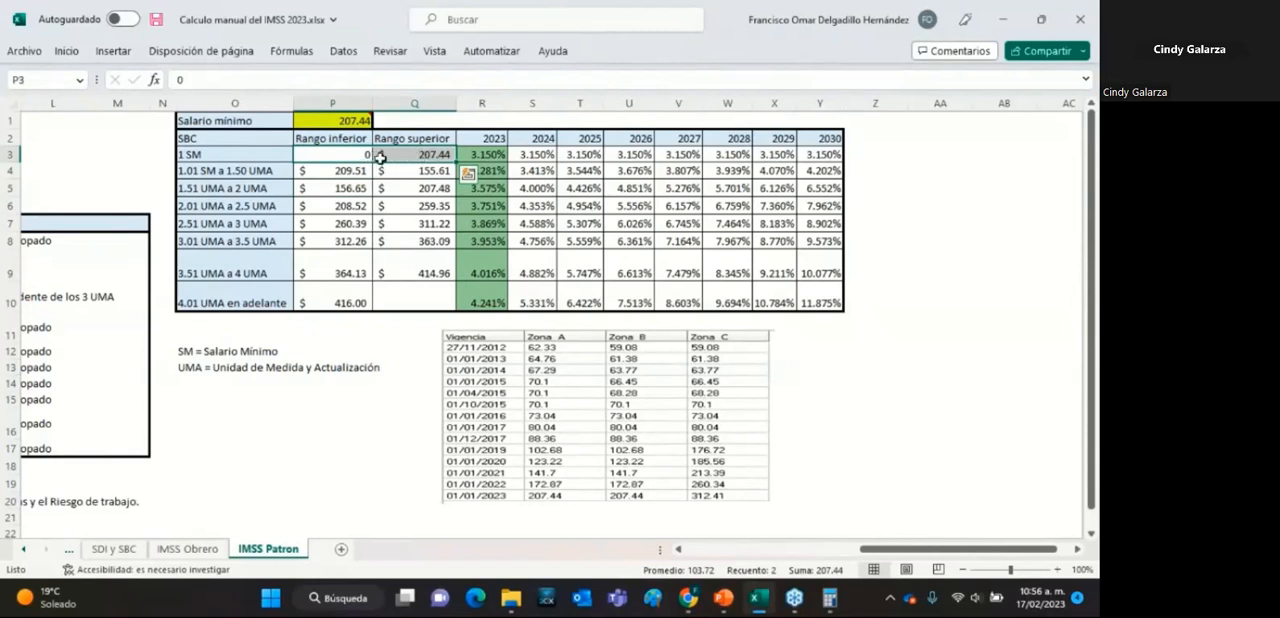
pyautogui.moveTo(325, 189); pyautogui.dragTo(394, 188)
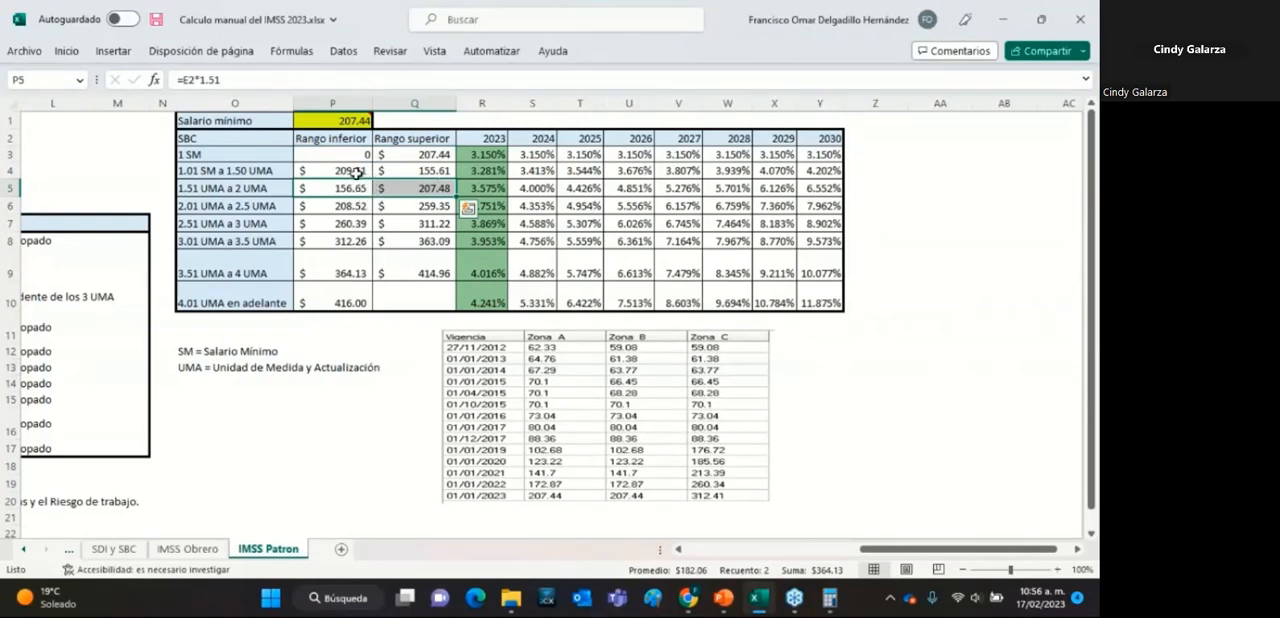
pyautogui.moveTo(352, 173); pyautogui.dragTo(400, 168)
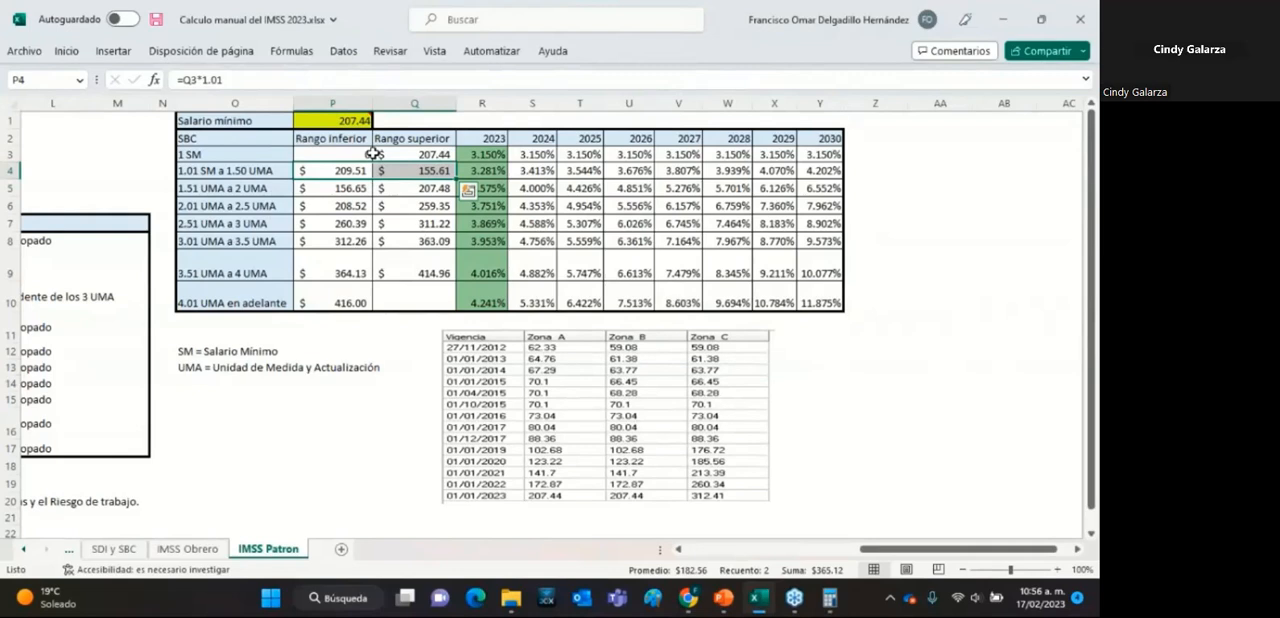
pyautogui.click(528, 224)
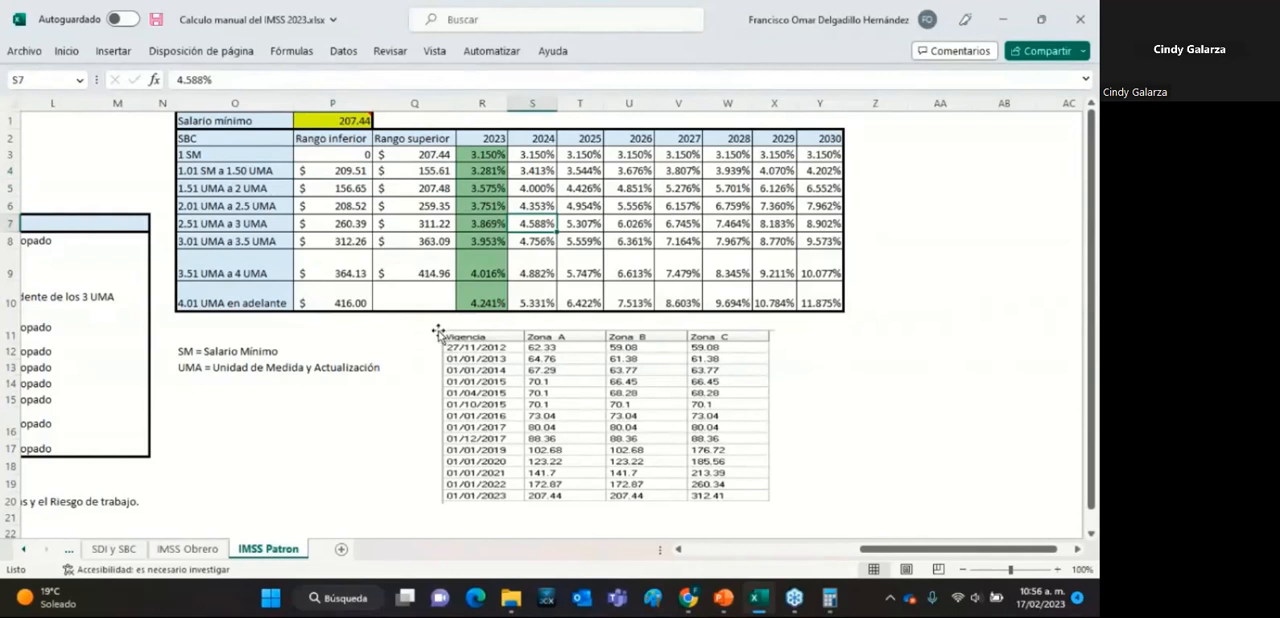
# Fill the lower and upper limit cells of the 1 SM range with green.
pyautogui.click(340, 155)
pyautogui.moveTo(340, 155); pyautogui.dragTo(412, 155)
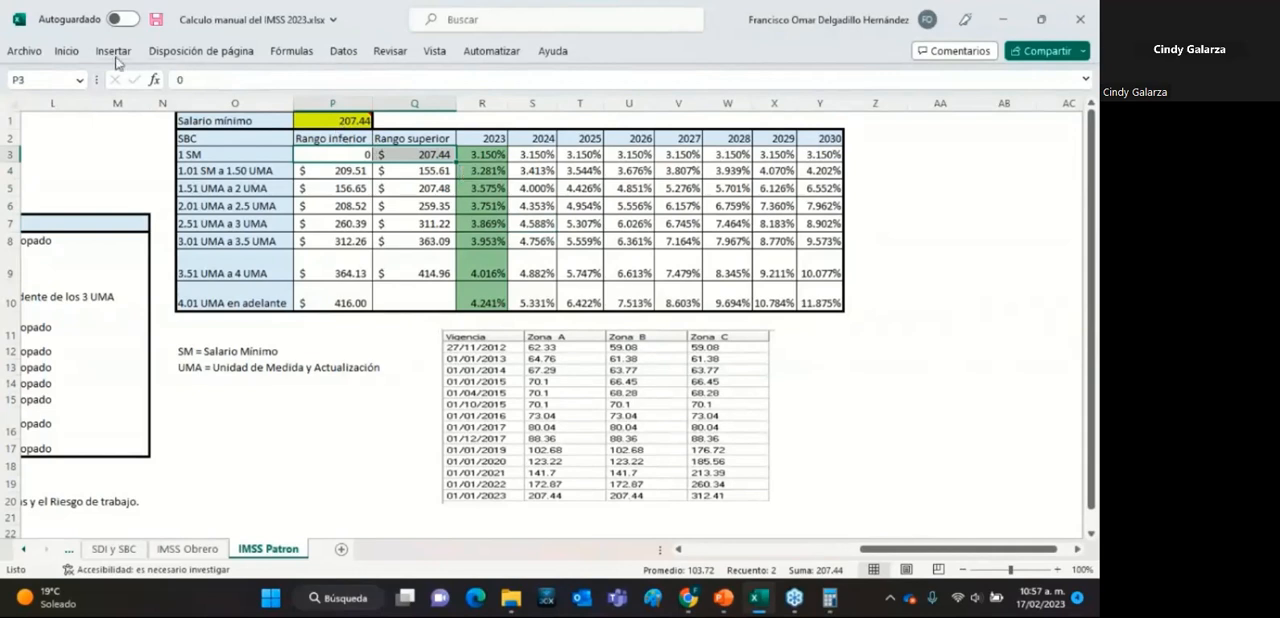
pyautogui.click(70, 52)
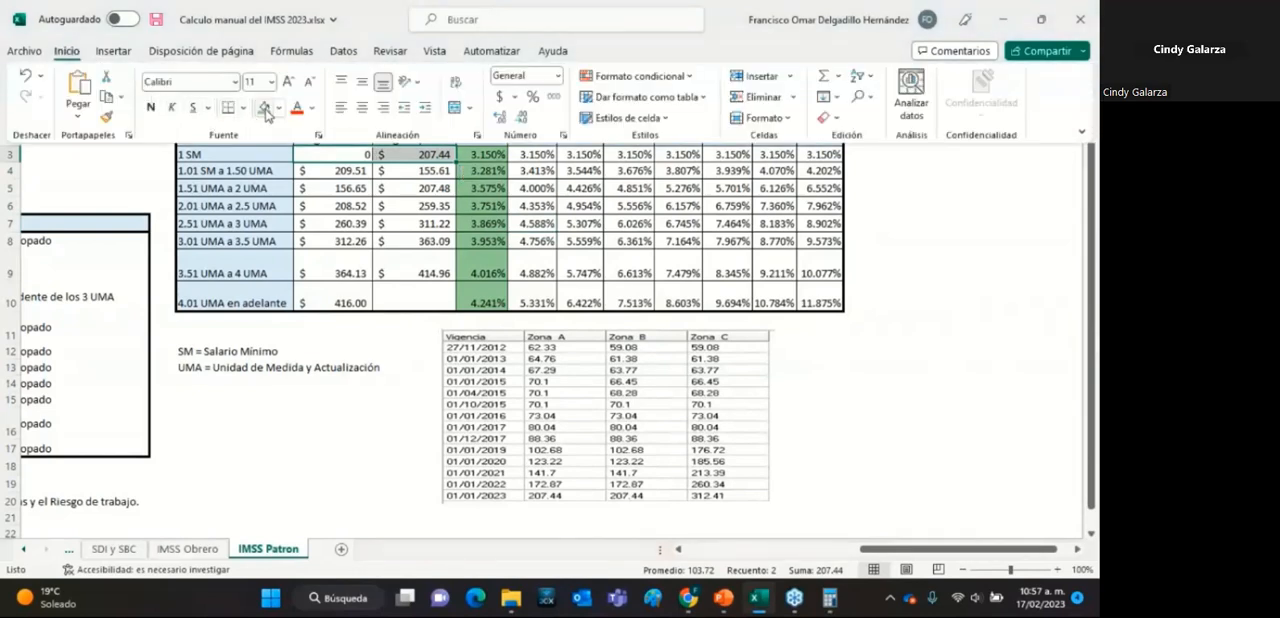
pyautogui.click(265, 110)
pyautogui.click(340, 152)
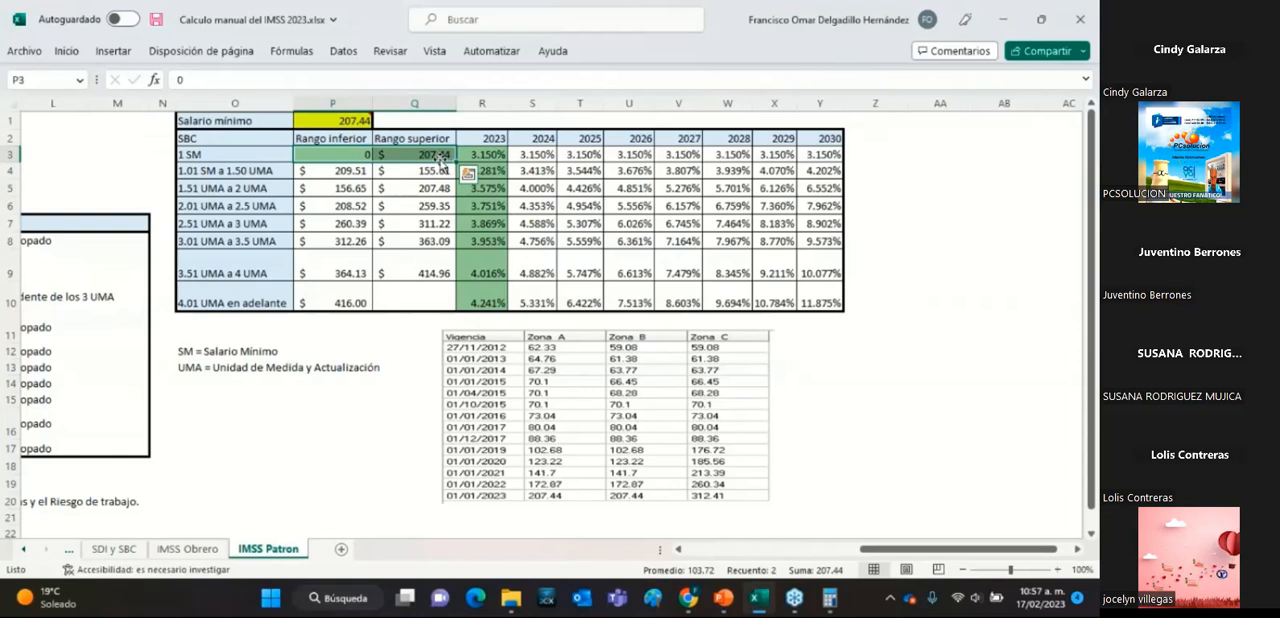
# Fill the lower limit cells of the 2.01 UMA a 2.5 UMA and 2.51 UMA a 3 UMA ranges with green.
pyautogui.click(348, 205)
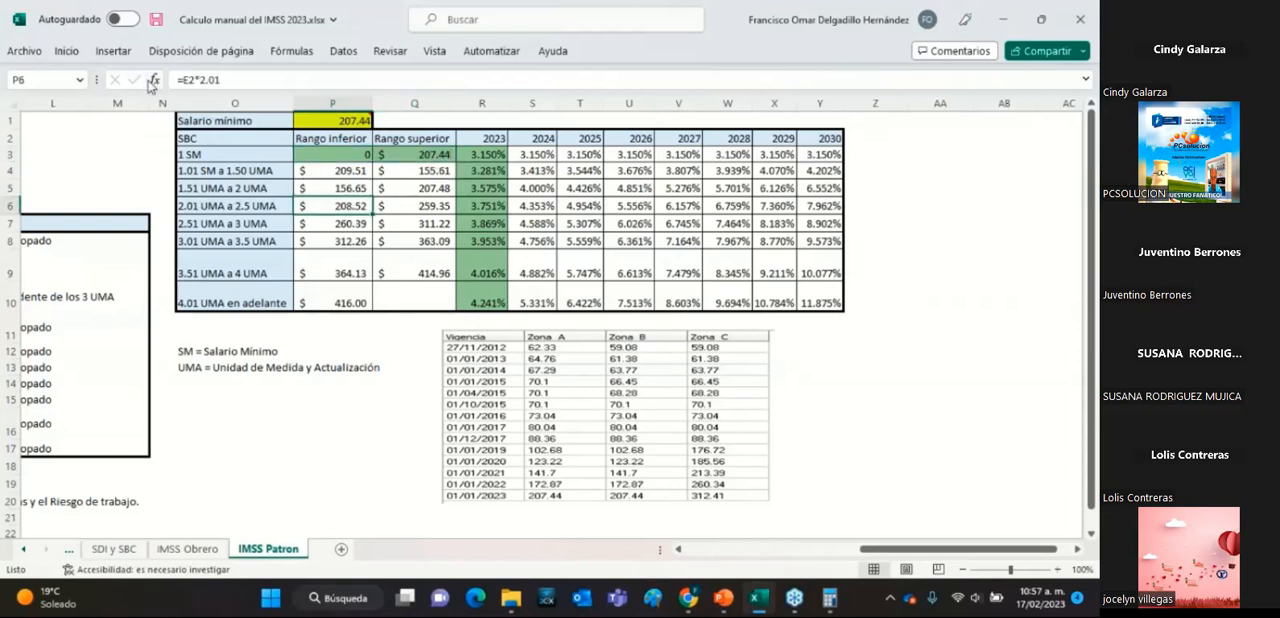
pyautogui.click(66, 50)
pyautogui.click(266, 110)
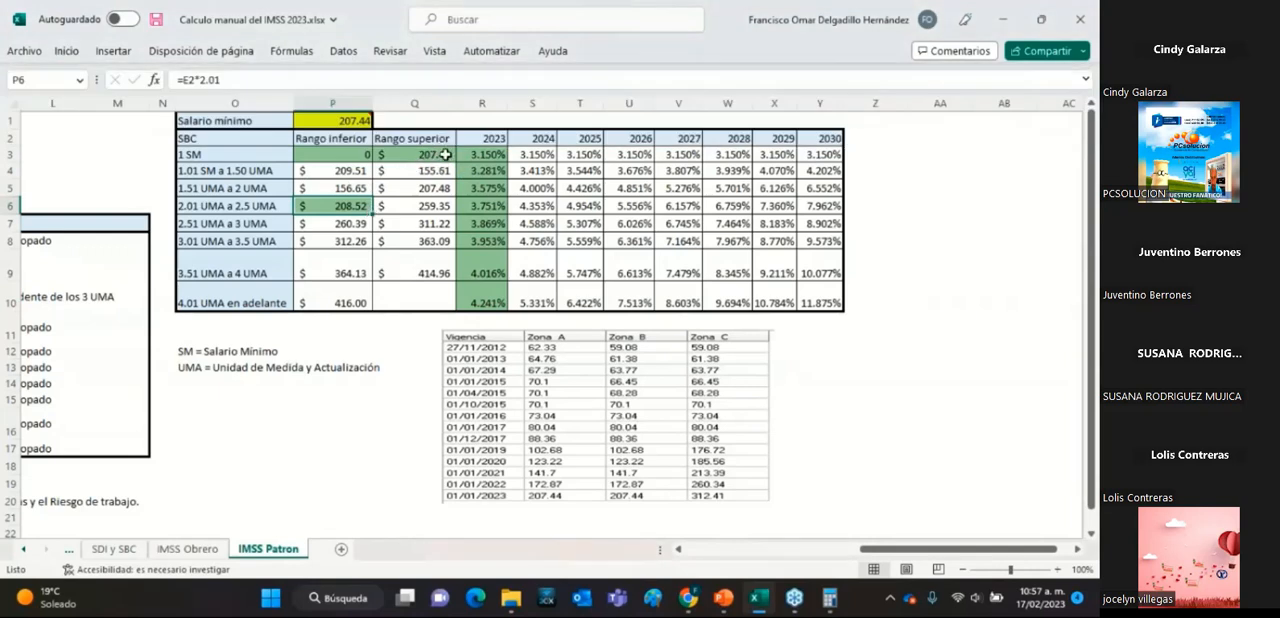
pyautogui.click(343, 226)
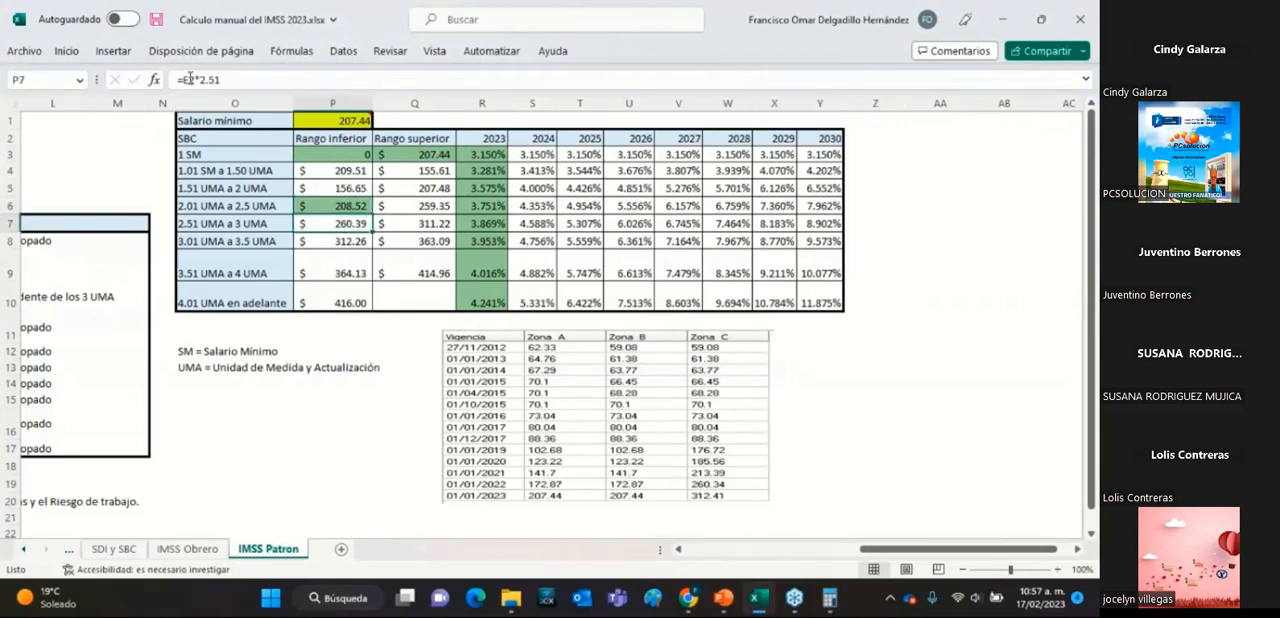
pyautogui.click(66, 51)
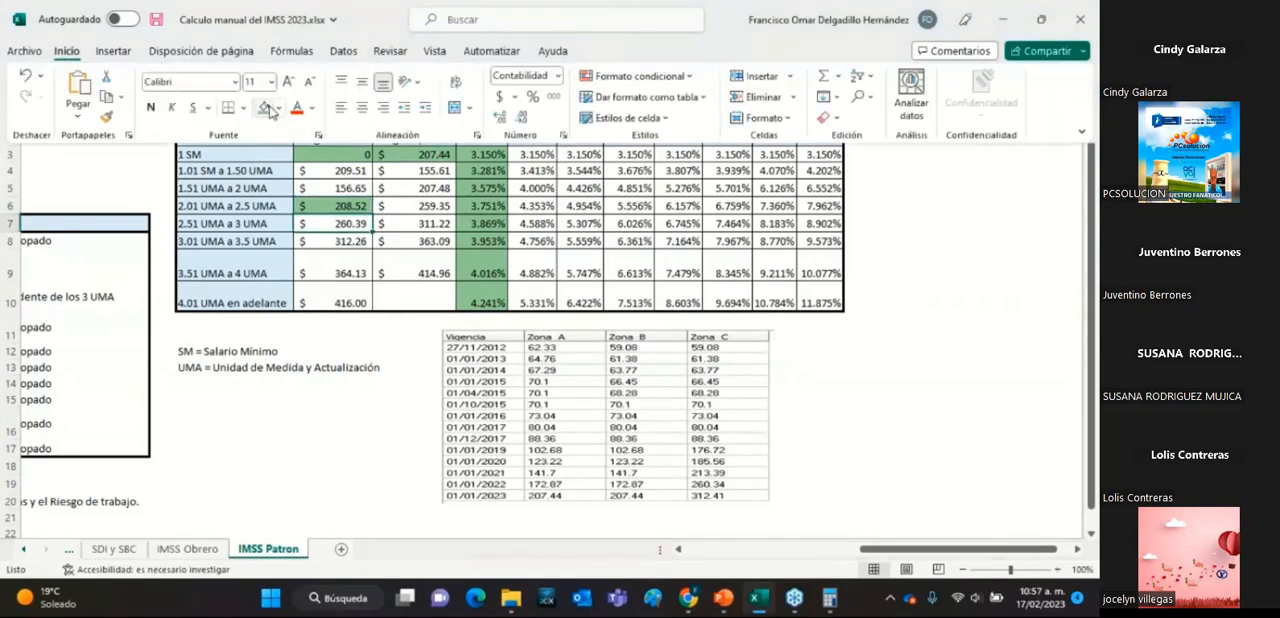
pyautogui.click(366, 248)
# Fill the lower limit cells of the 3.01 UMA a 3.5 UMA and 3.51 UMA a 4 UMA ranges with green.
pyautogui.click(355, 242)
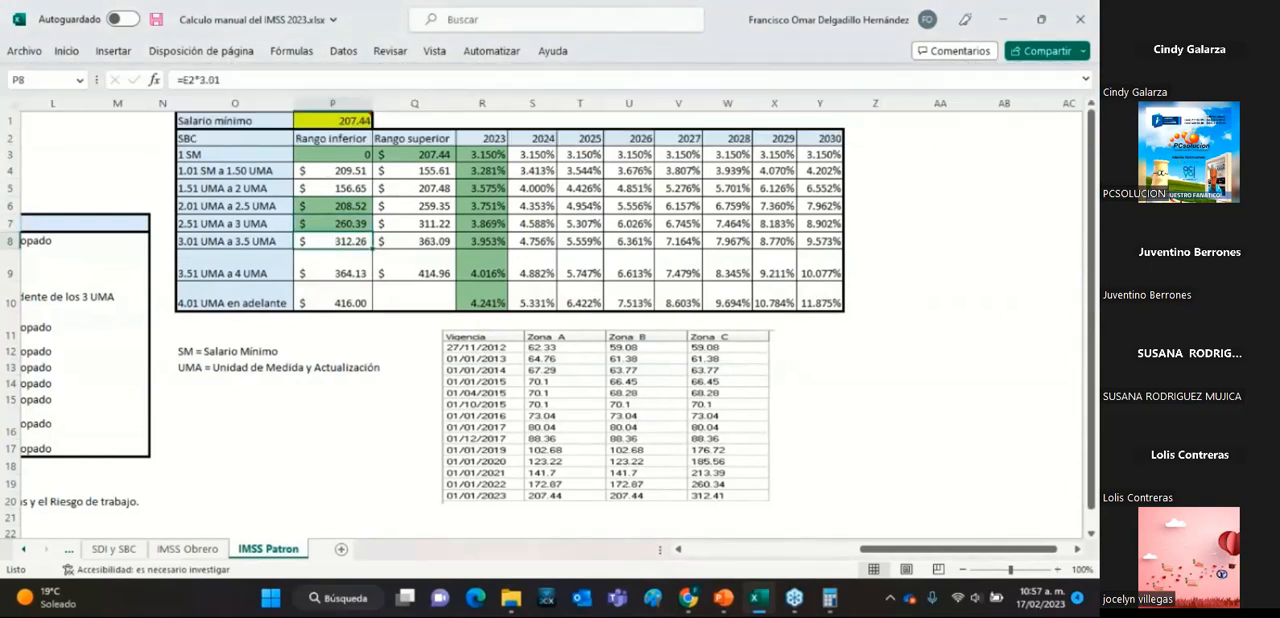
pyautogui.click(113, 52)
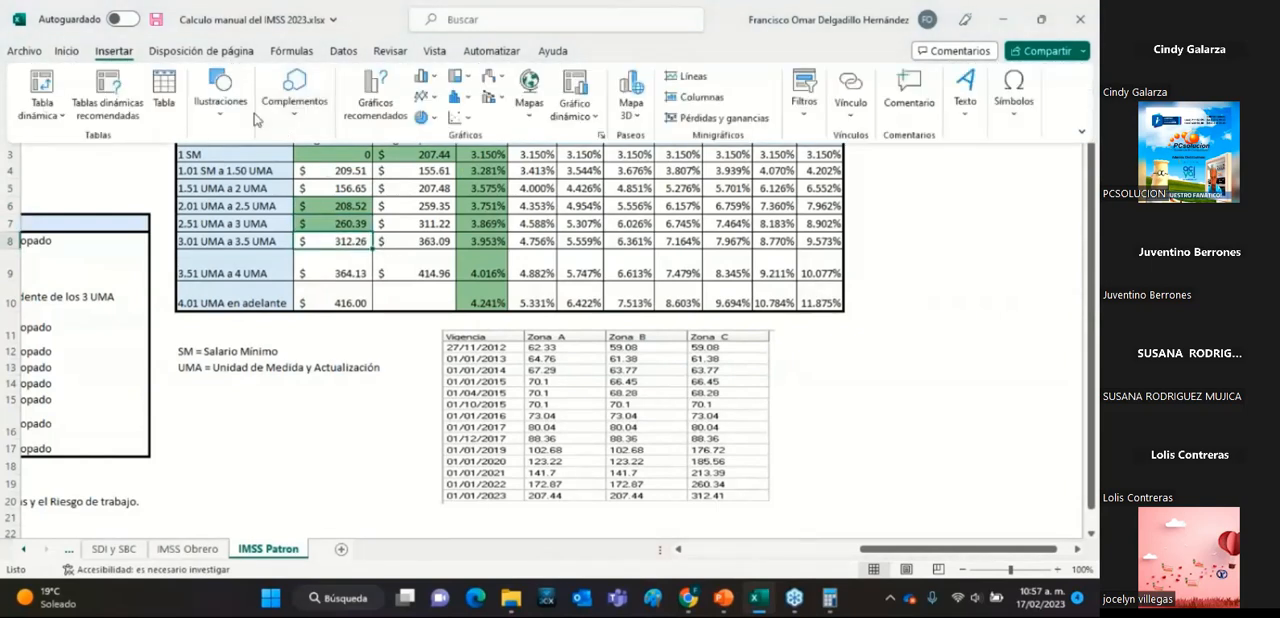
pyautogui.click(76, 52)
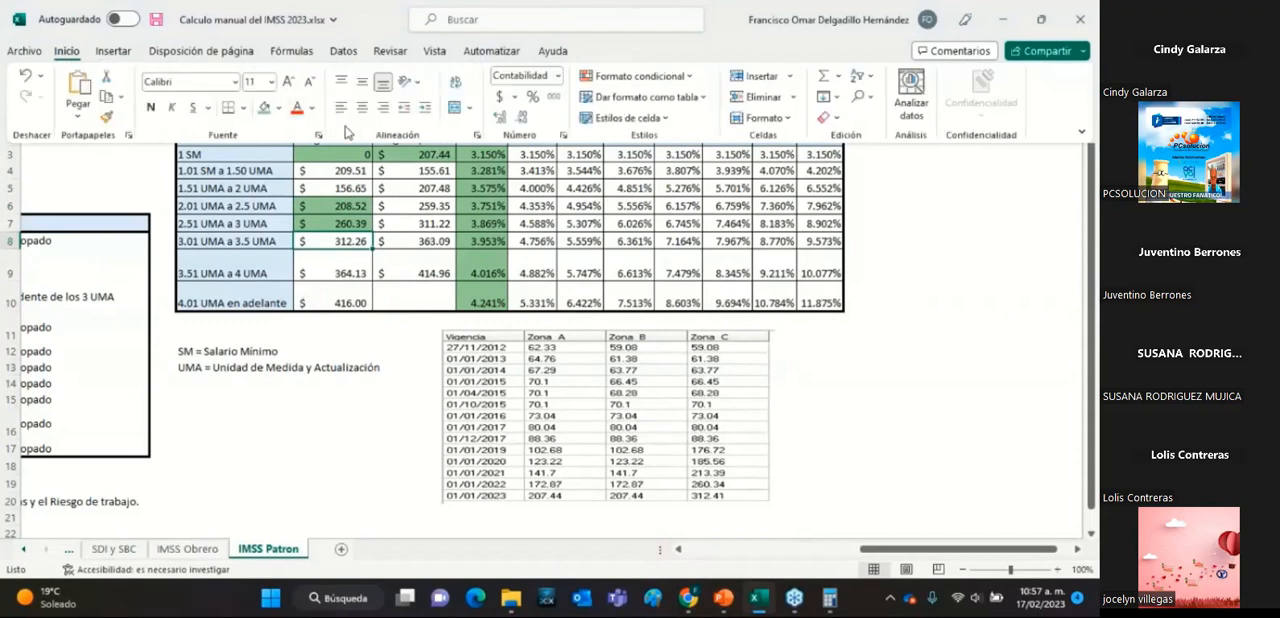
pyautogui.click(340, 267)
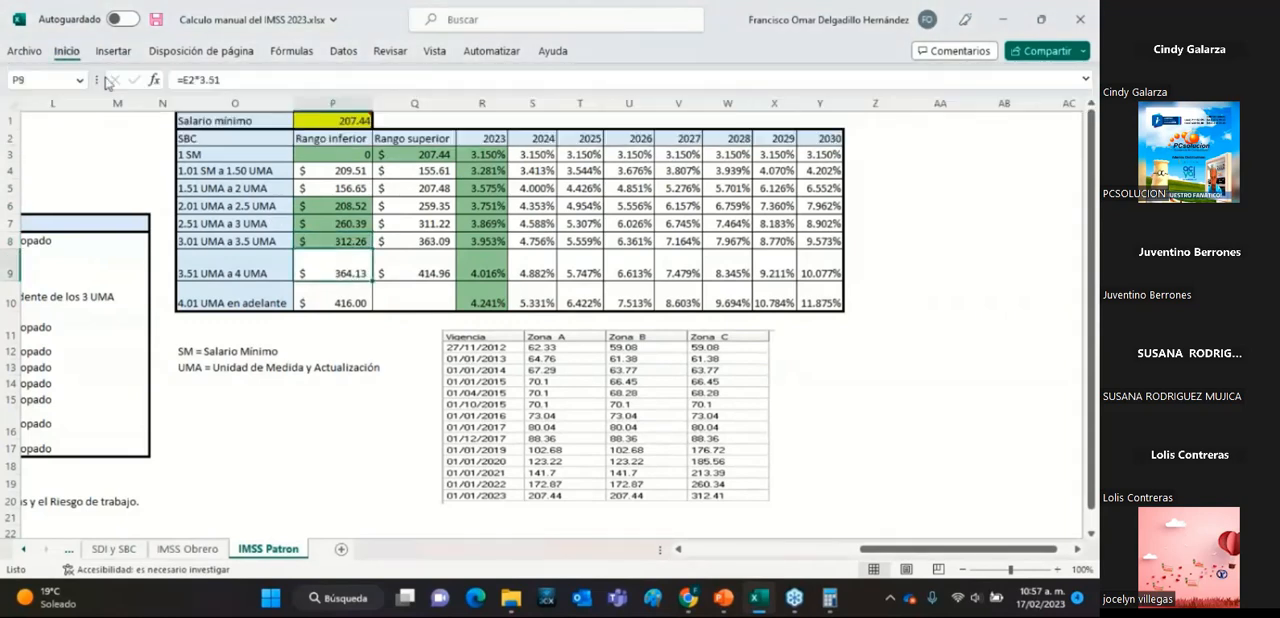
pyautogui.click(67, 51)
pyautogui.click(262, 108)
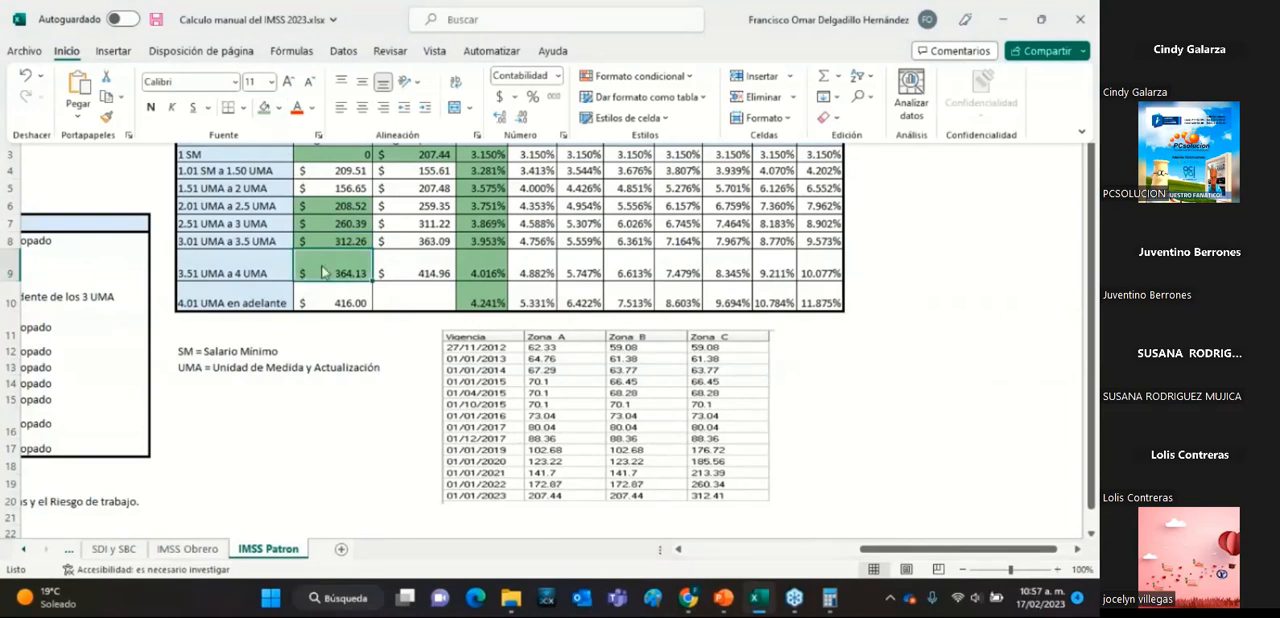
# Fill the lower limit cell of the 4.01 UMA en adelante range with green.
pyautogui.click(349, 306)
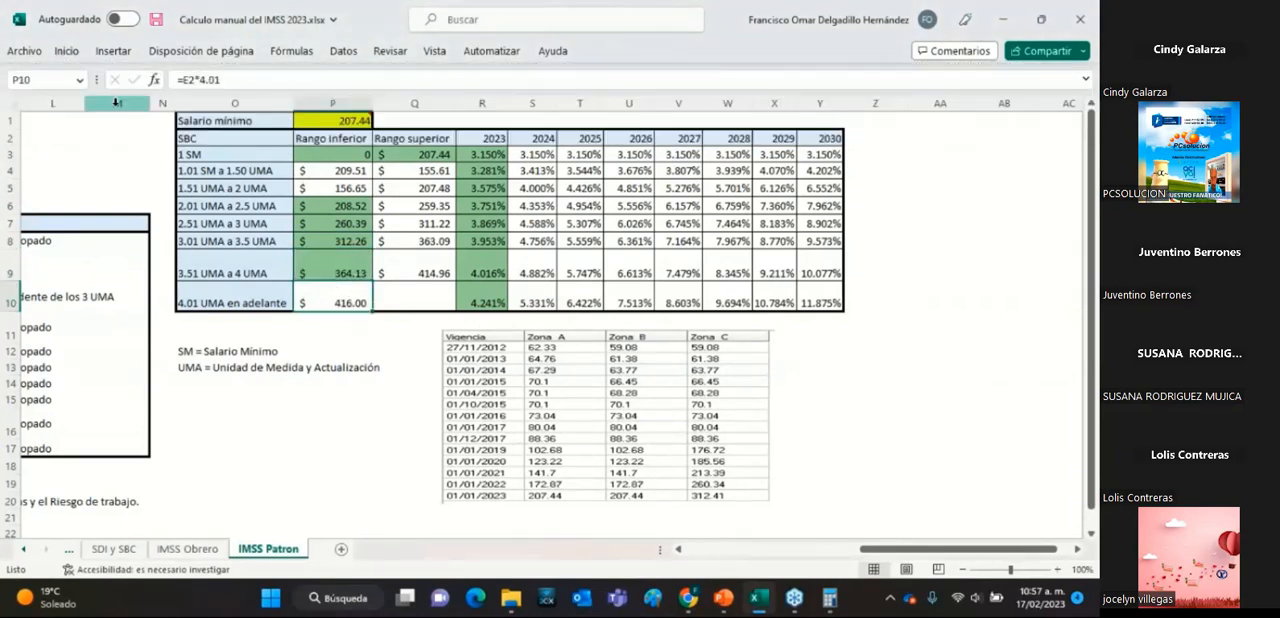
pyautogui.click(67, 51)
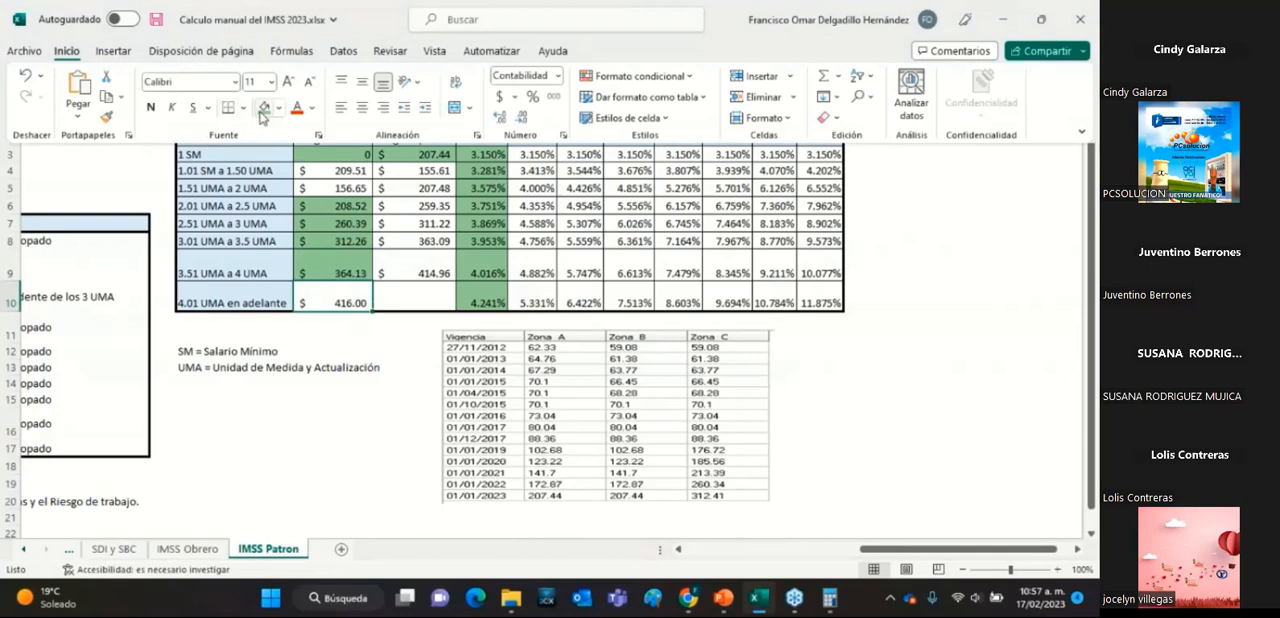
pyautogui.click(264, 107)
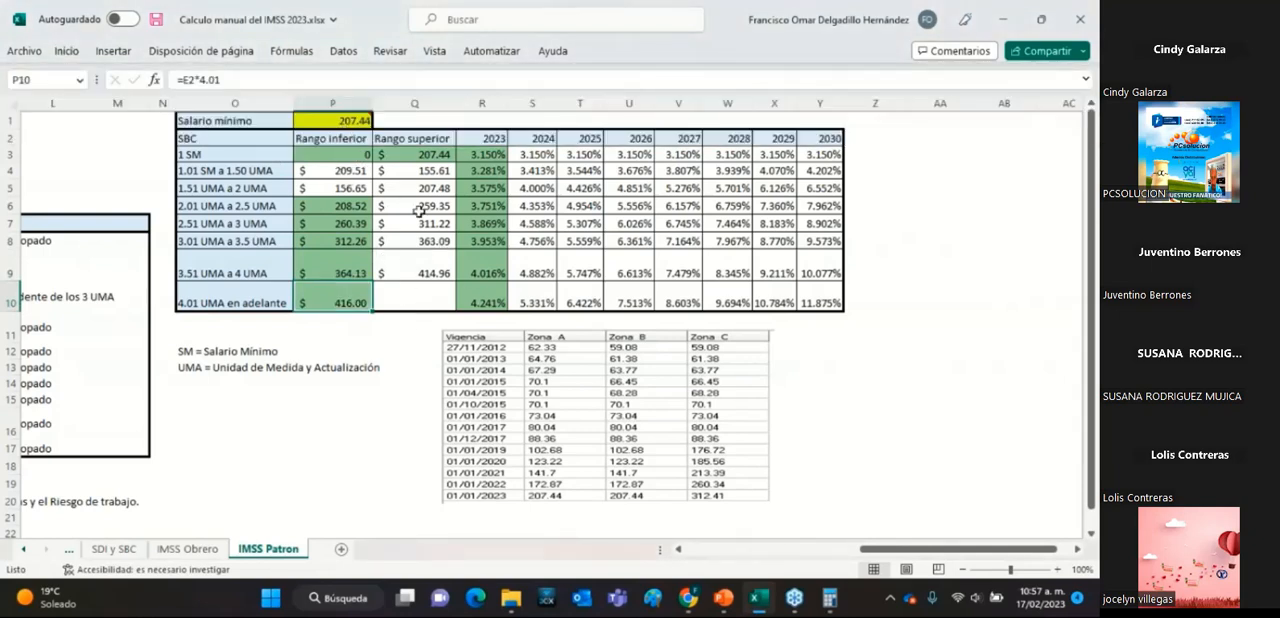
# Examine the limits of the green-filled SBC ranges, going from 1 SM and 2.01 UMA a 2.5 UMA through 4.01 UMA en adelante.
pyautogui.click(334, 226)
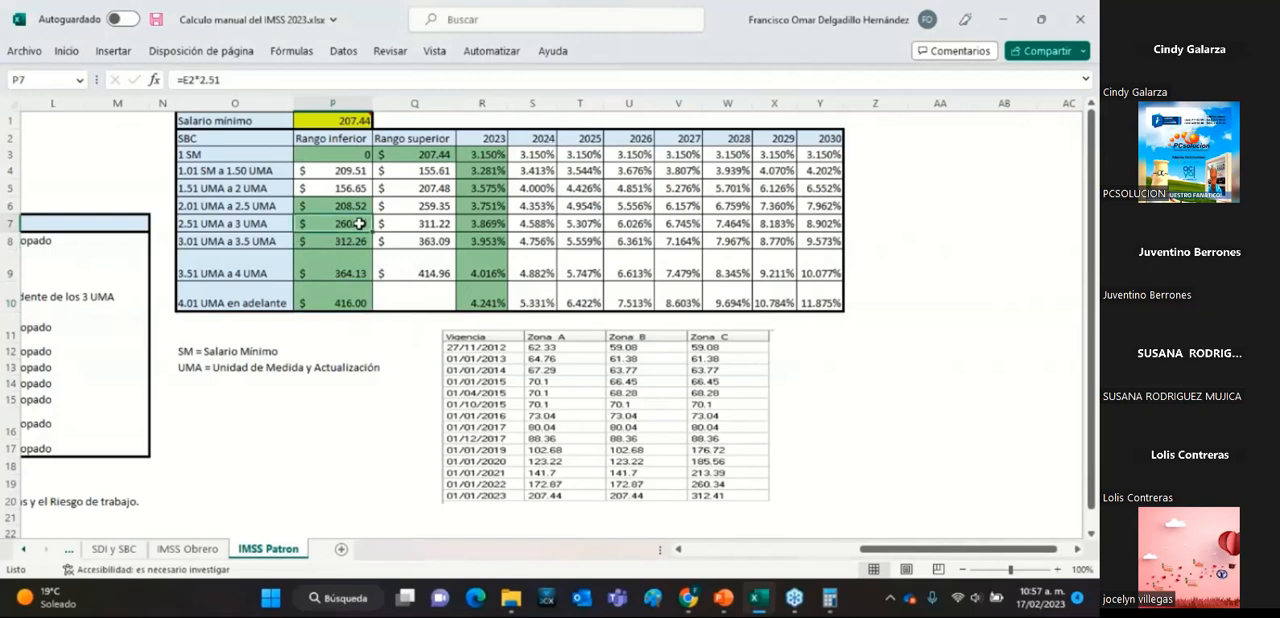
pyautogui.click(425, 224)
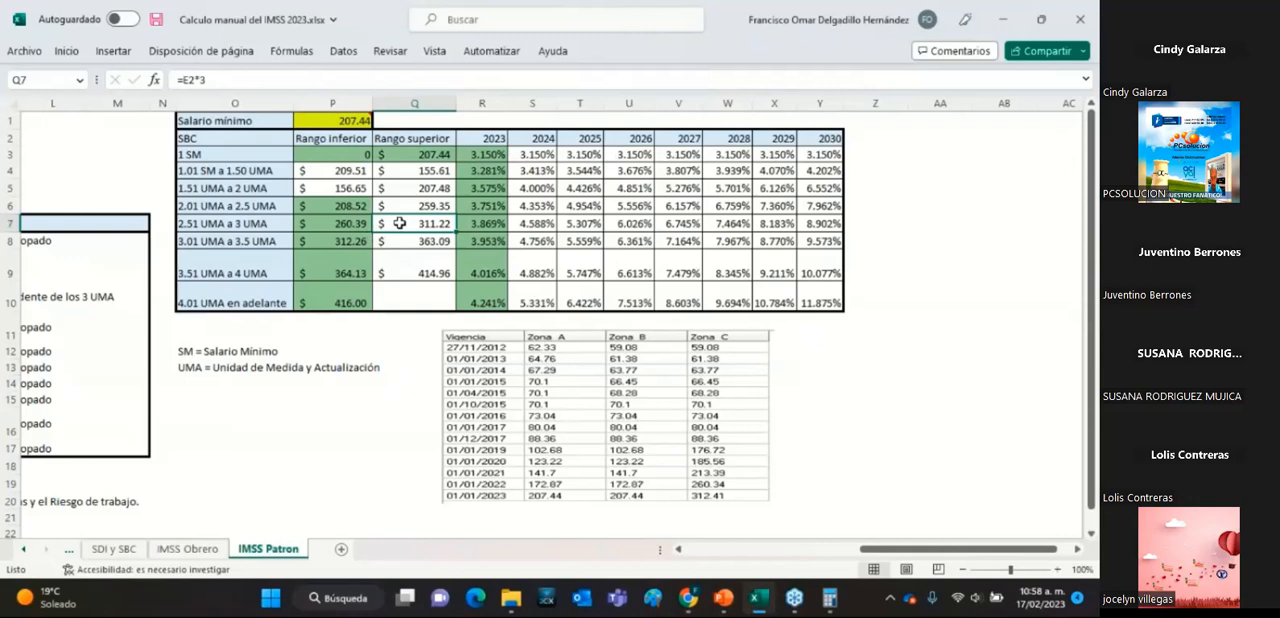
pyautogui.click(340, 155)
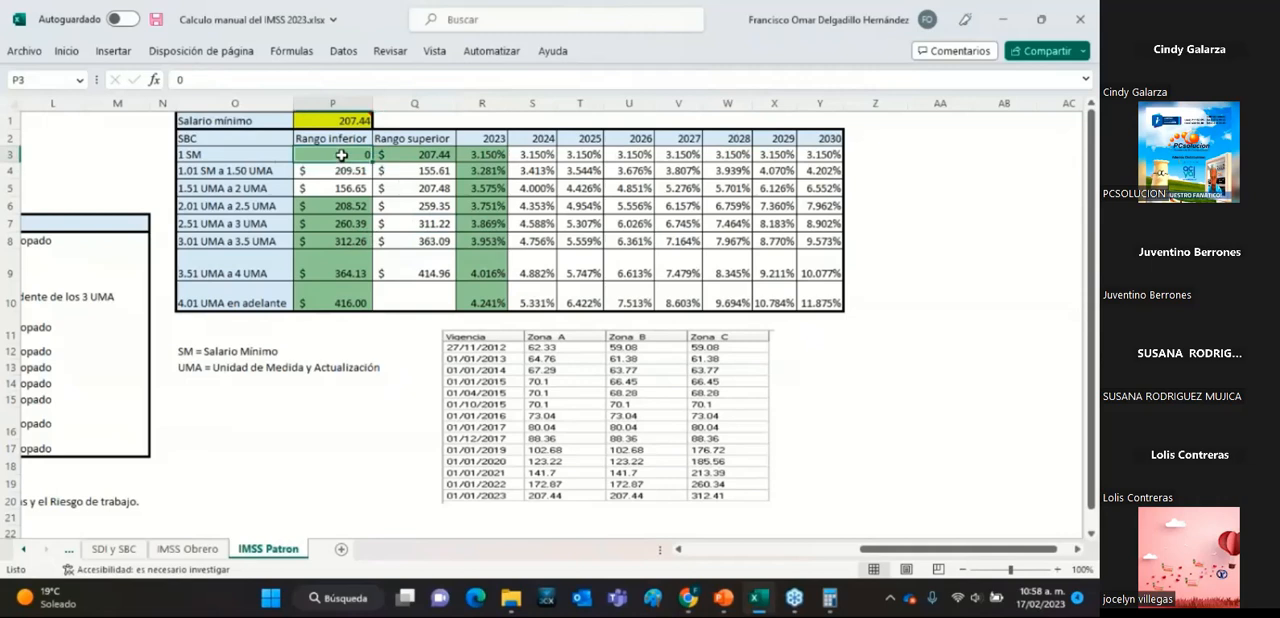
pyautogui.click(438, 157)
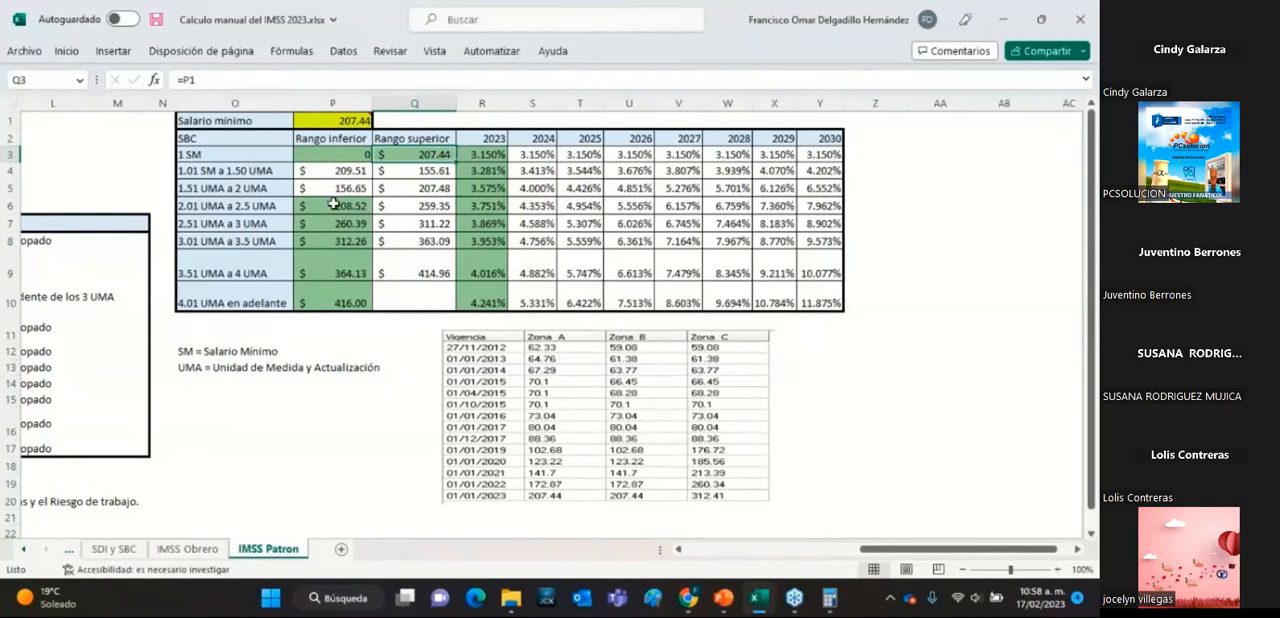
pyautogui.click(334, 203)
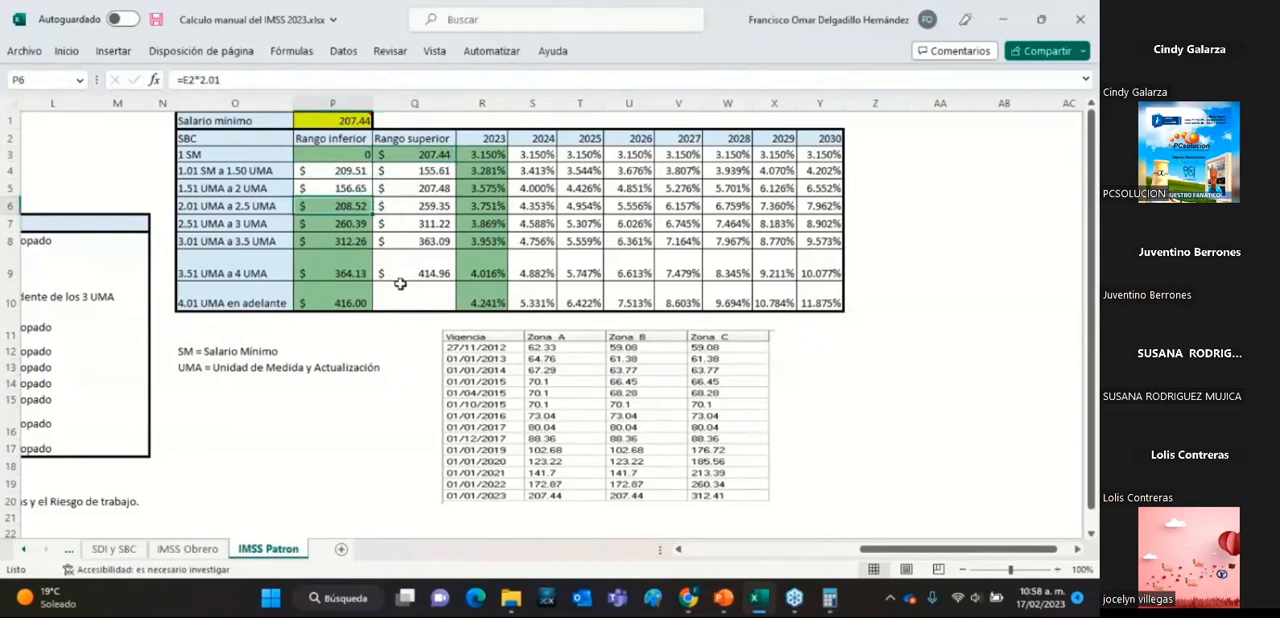
pyautogui.click(355, 222)
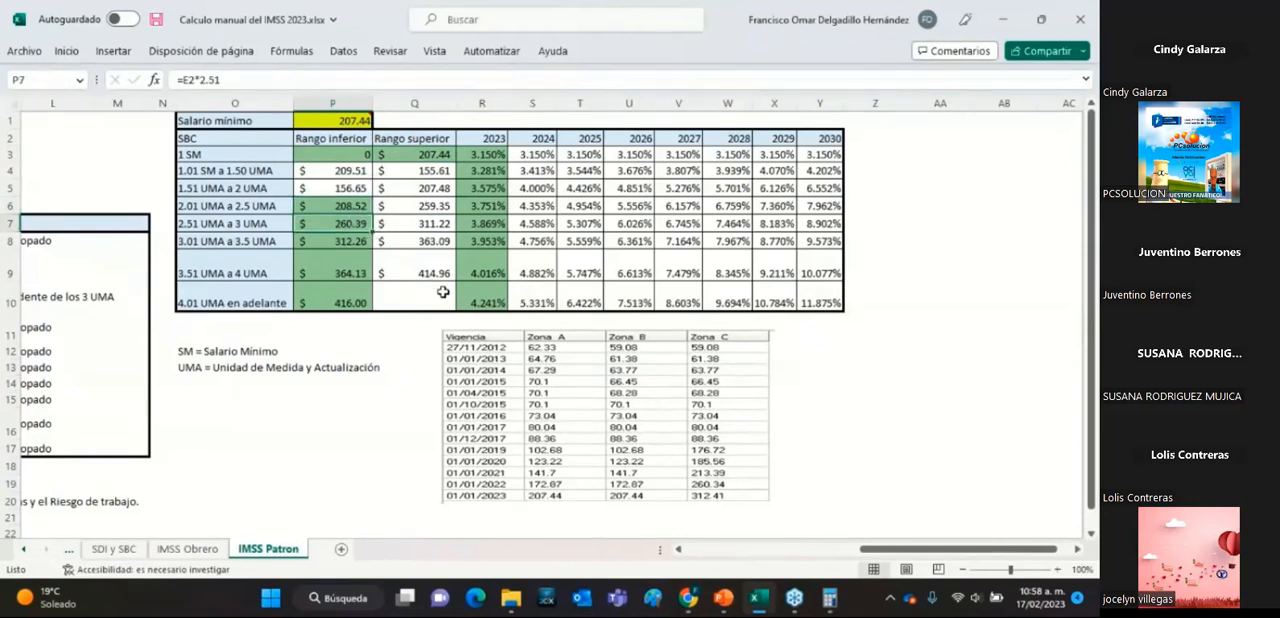
pyautogui.click(353, 243)
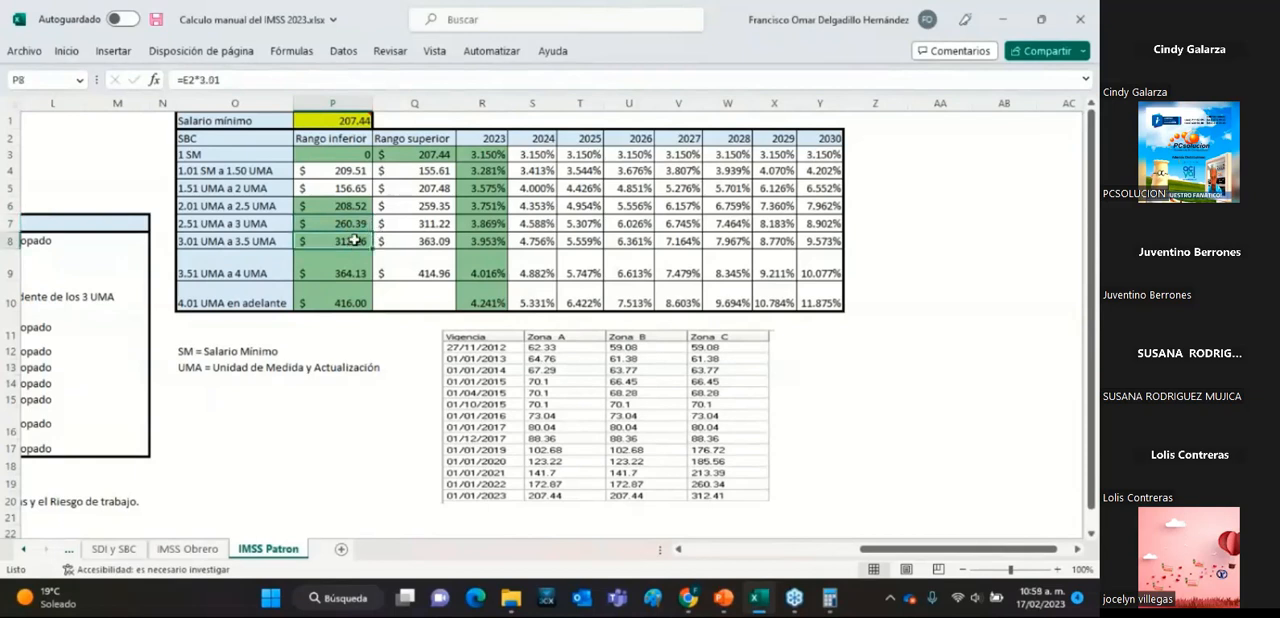
pyautogui.click(358, 271)
pyautogui.click(357, 299)
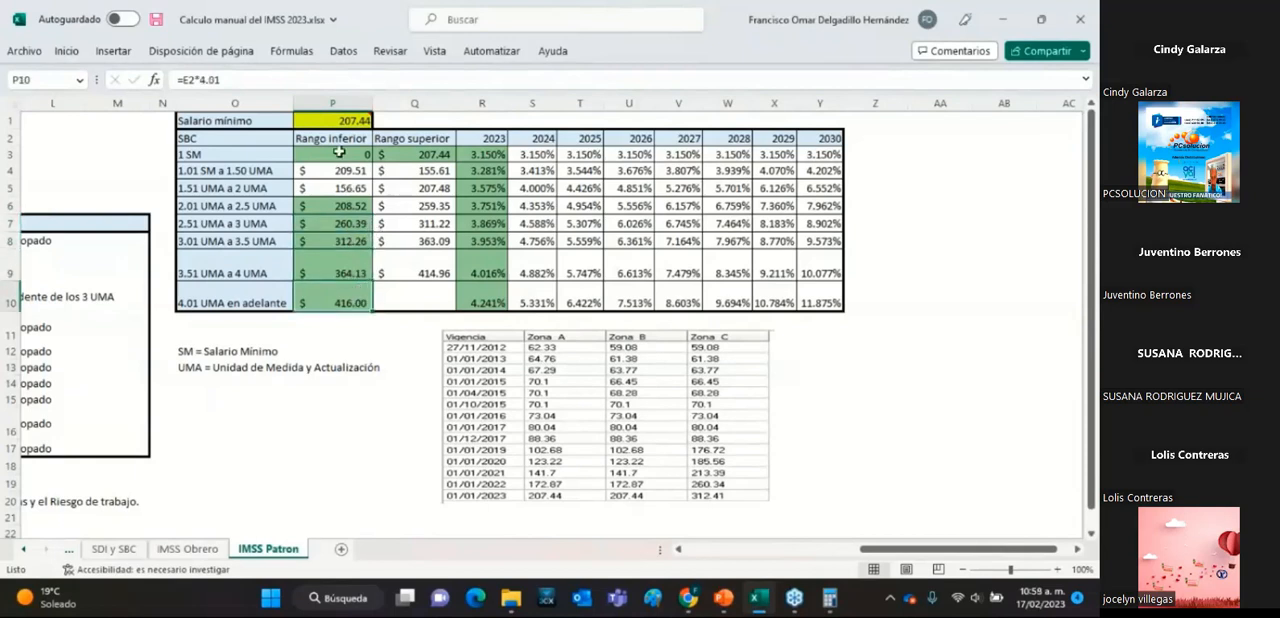
pyautogui.moveTo(337, 153); pyautogui.dragTo(420, 158)
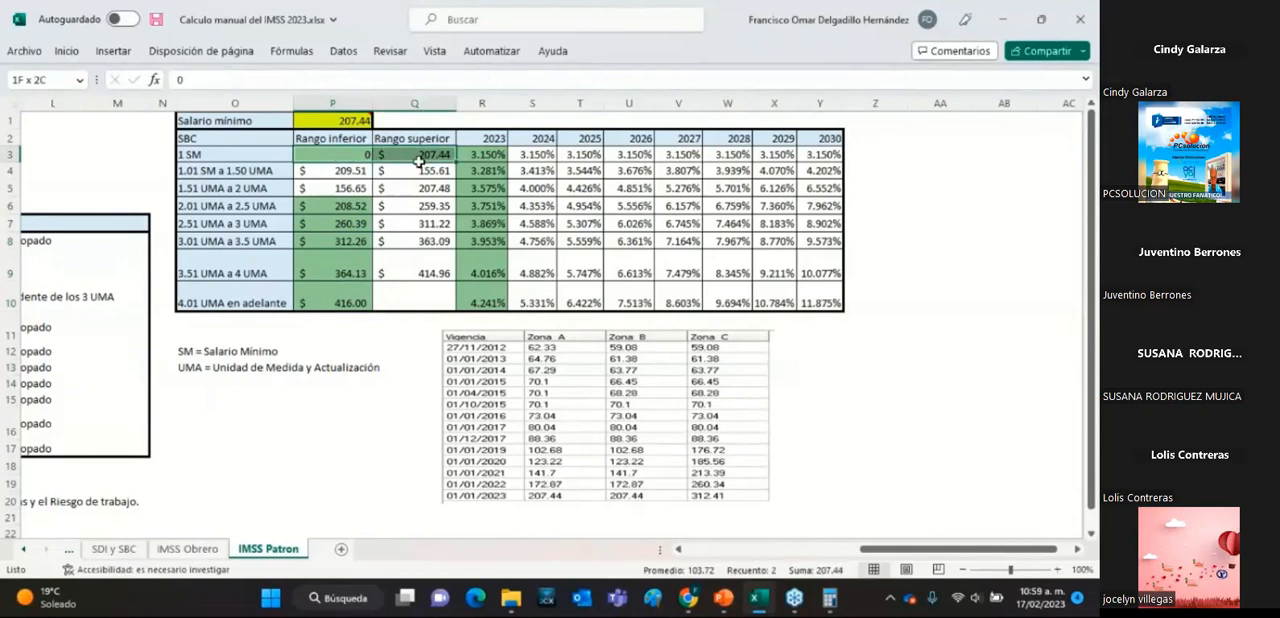
pyautogui.click(320, 206)
pyautogui.click(330, 223)
pyautogui.click(336, 244)
pyautogui.click(342, 273)
pyautogui.click(352, 303)
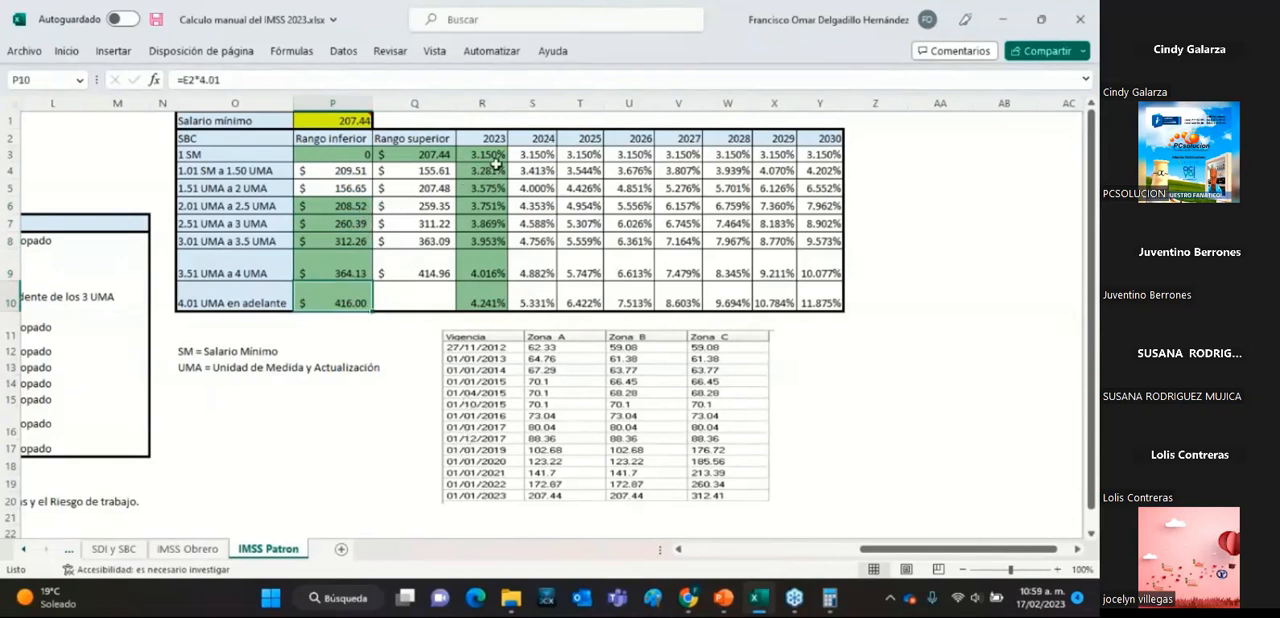
# Fill the 2023 rate cells of the 1.01 SM a 1.50 UMA and 1.51 UMA a 2 UMA ranges with near-black.
pyautogui.moveTo(492, 171); pyautogui.dragTo(495, 192)
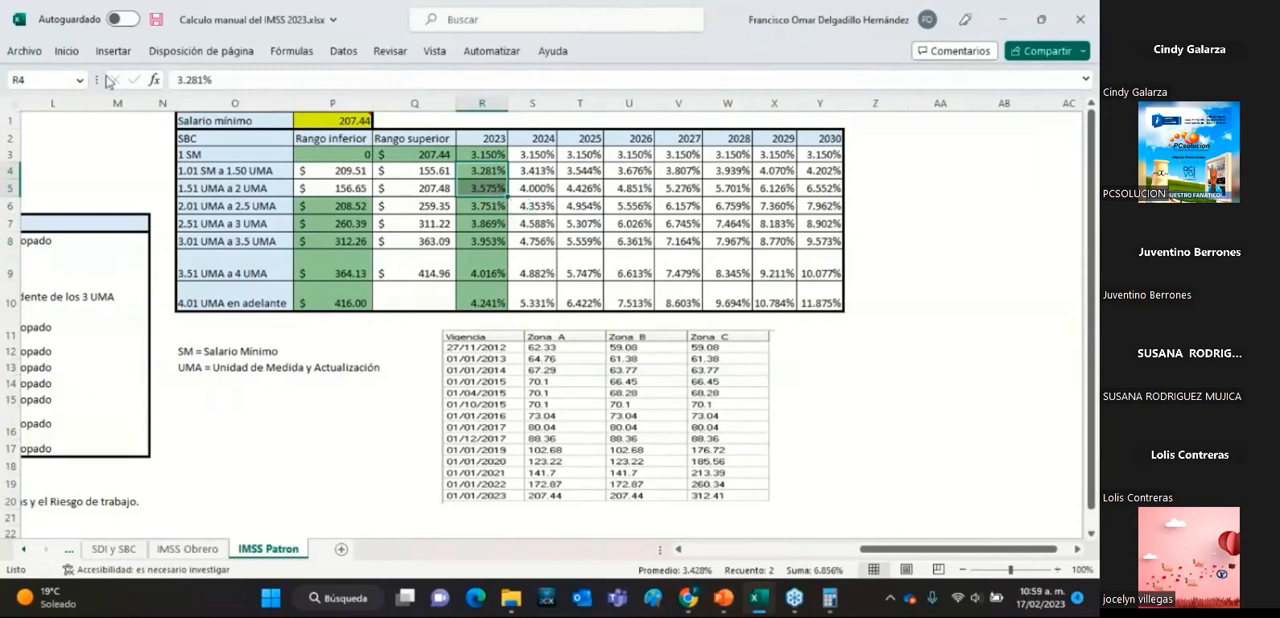
pyautogui.click(66, 52)
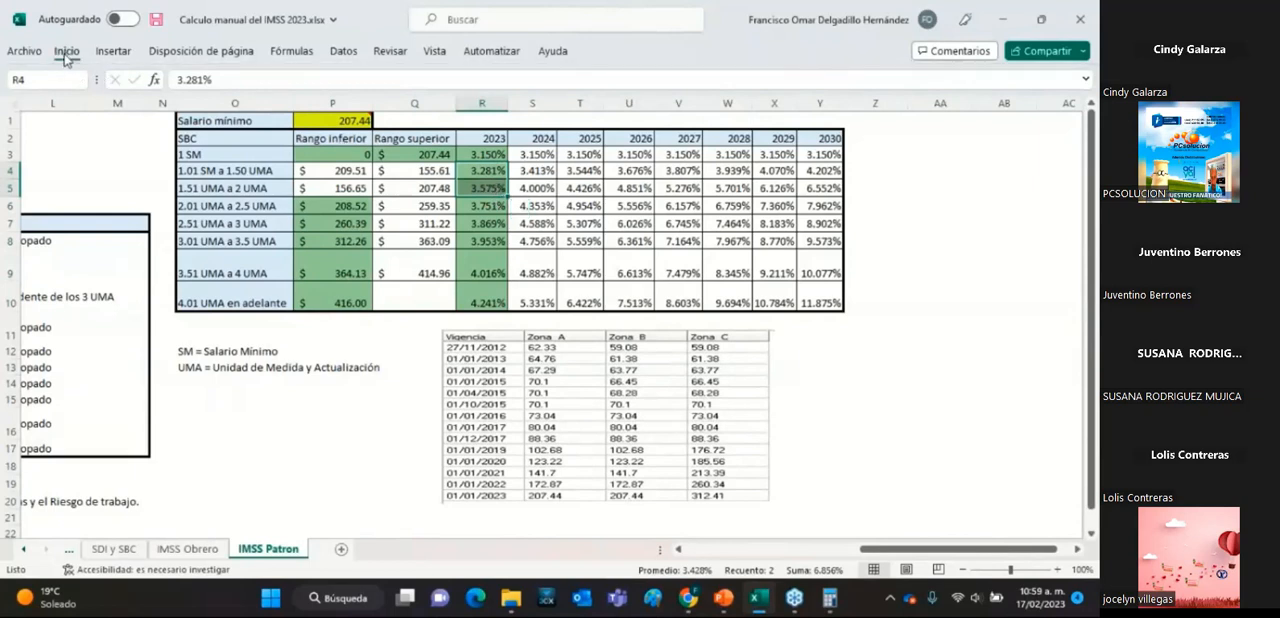
pyautogui.click(475, 172)
pyautogui.moveTo(475, 172); pyautogui.dragTo(477, 187)
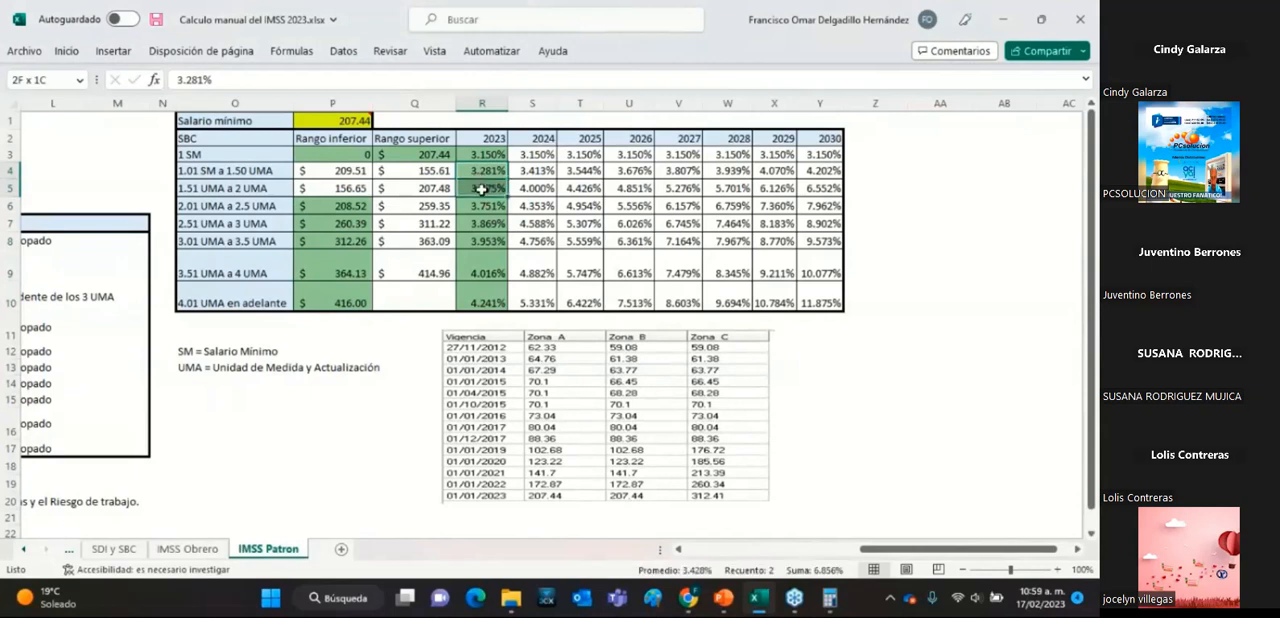
pyautogui.click(66, 51)
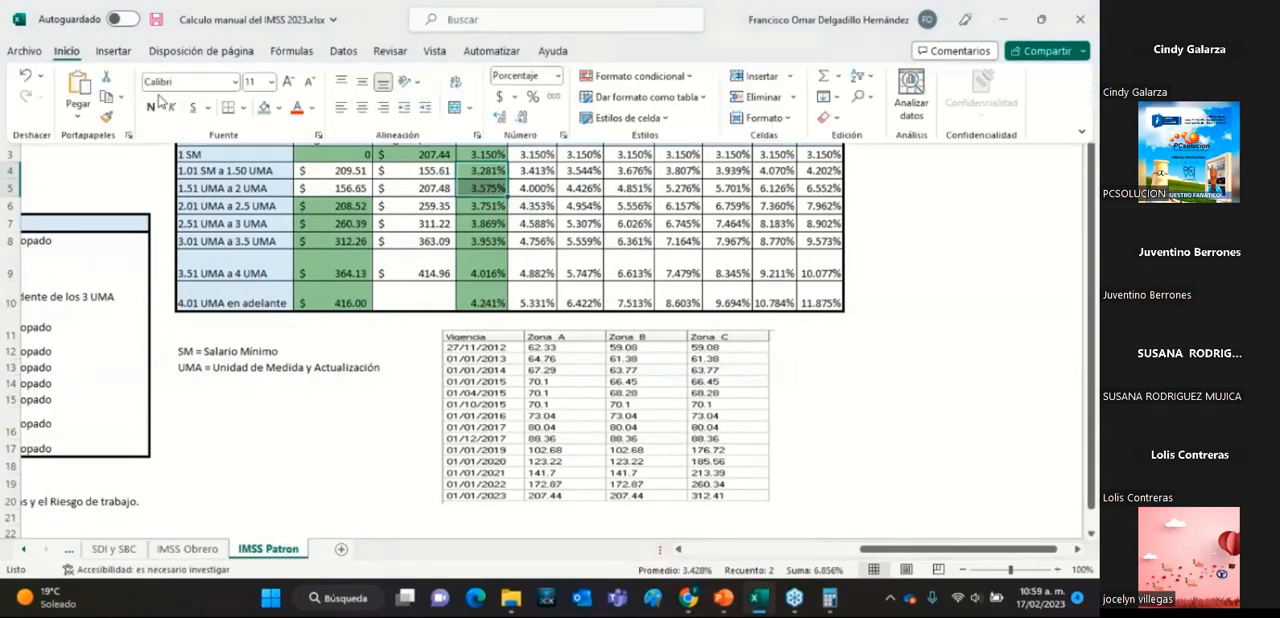
pyautogui.click(279, 108)
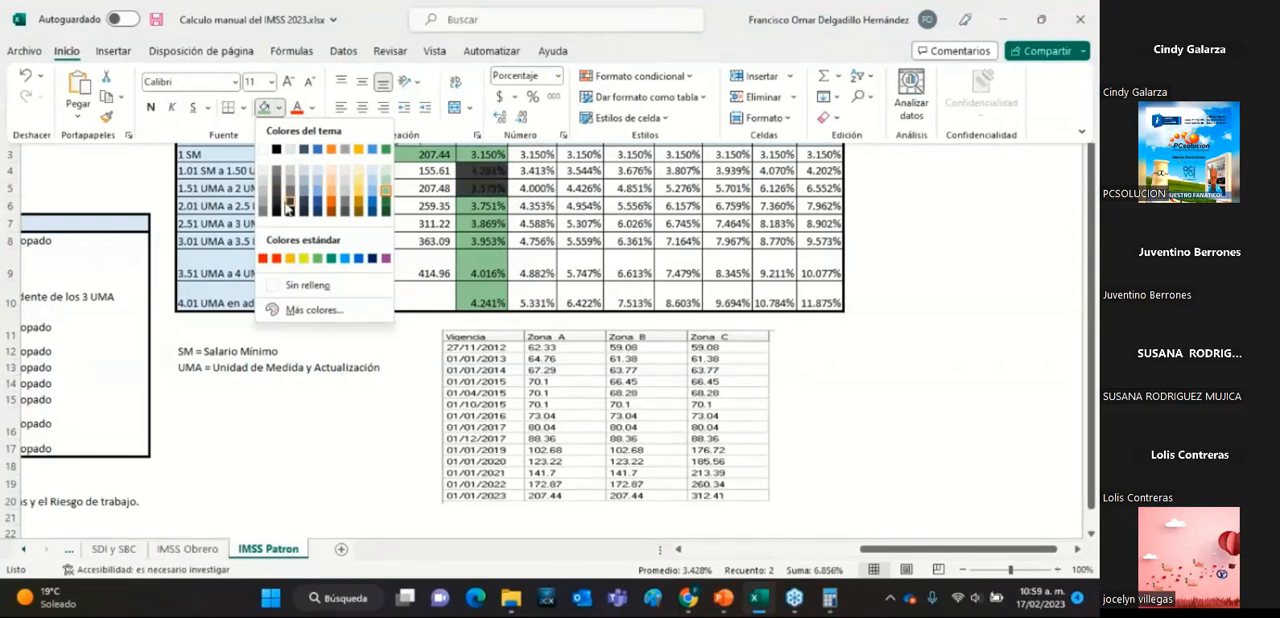
pyautogui.click(281, 209)
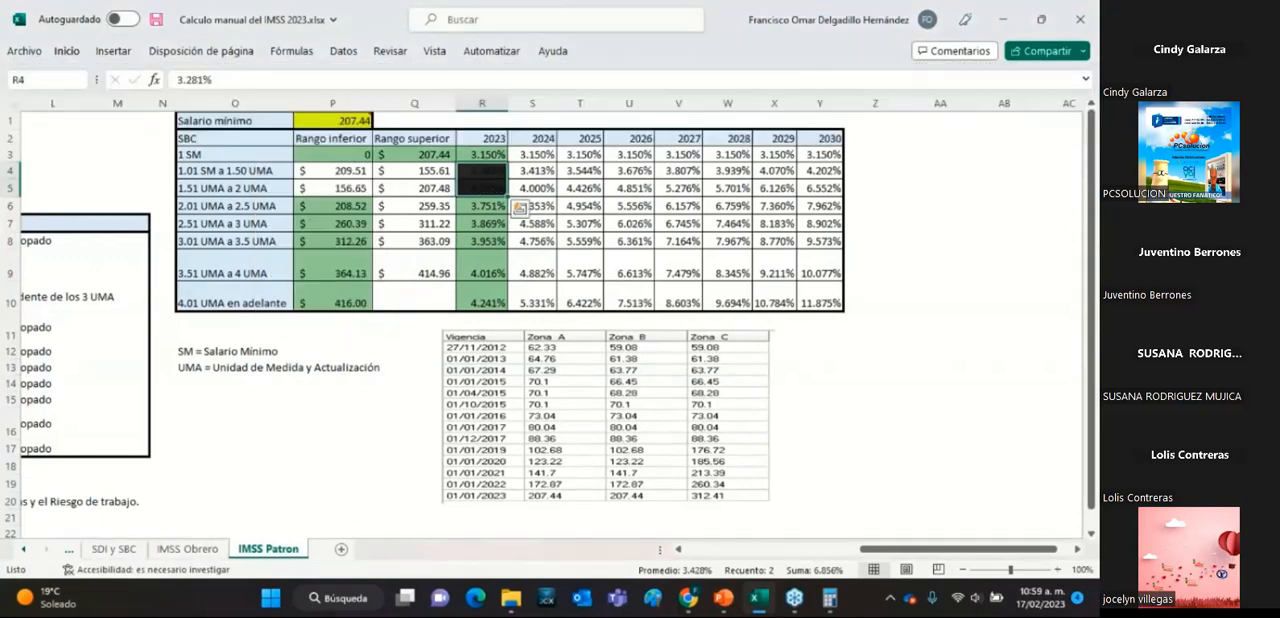
# Compare the two blacked-out ranges with the 2023 rates of 1 SM and the ranges from 2.01 UMA upward.
pyautogui.moveTo(317, 175); pyautogui.dragTo(484, 172)
pyautogui.moveTo(319, 190); pyautogui.dragTo(483, 190)
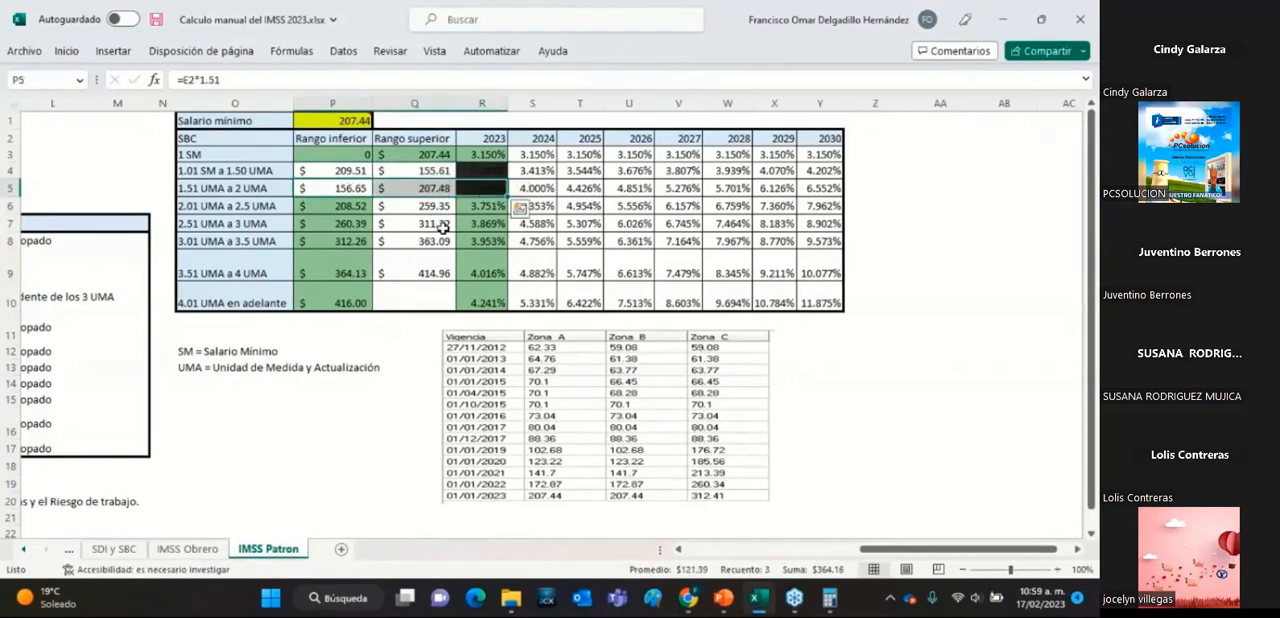
pyautogui.click(444, 157)
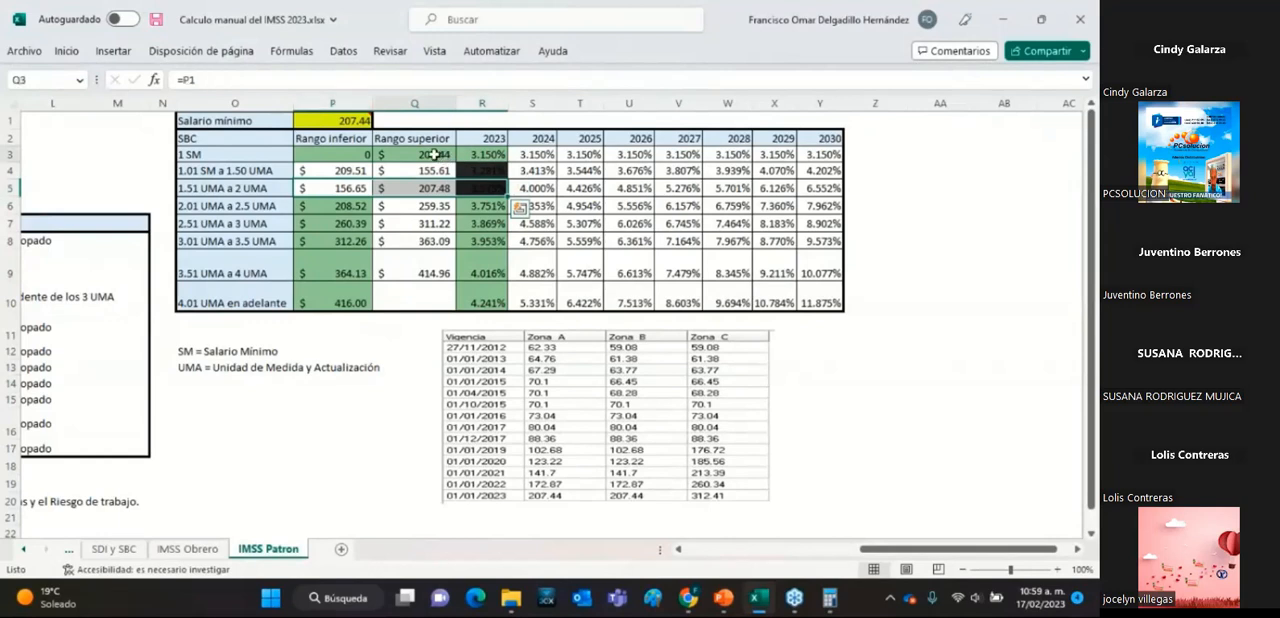
pyautogui.click(487, 152)
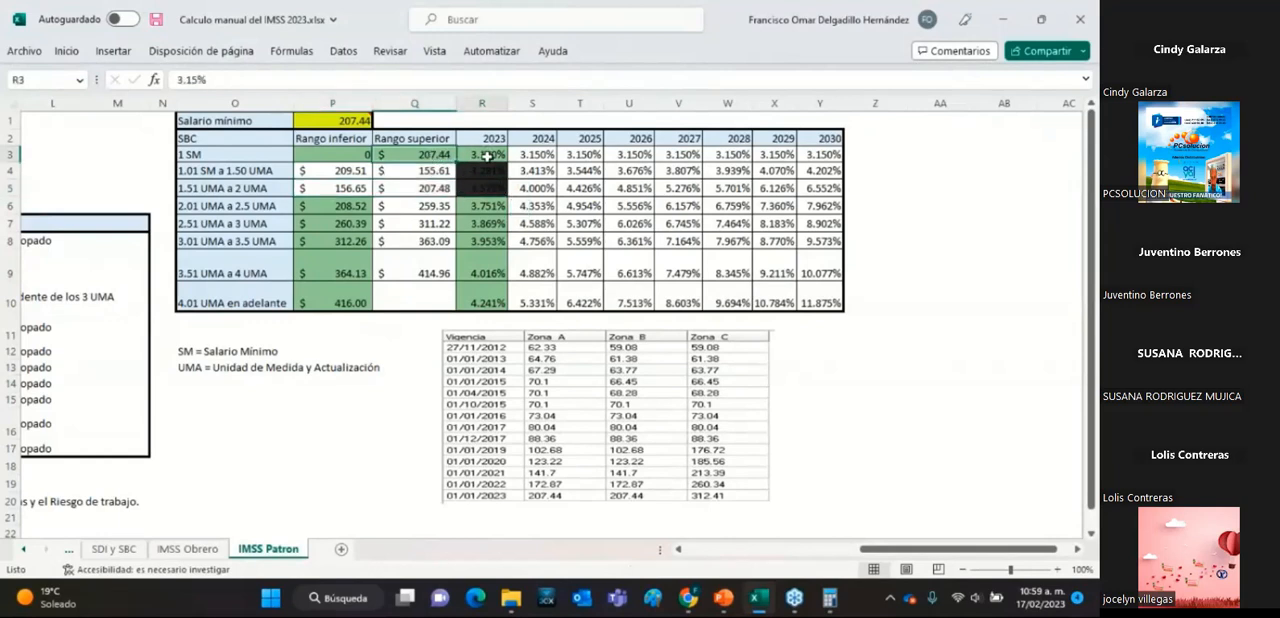
pyautogui.click(484, 205)
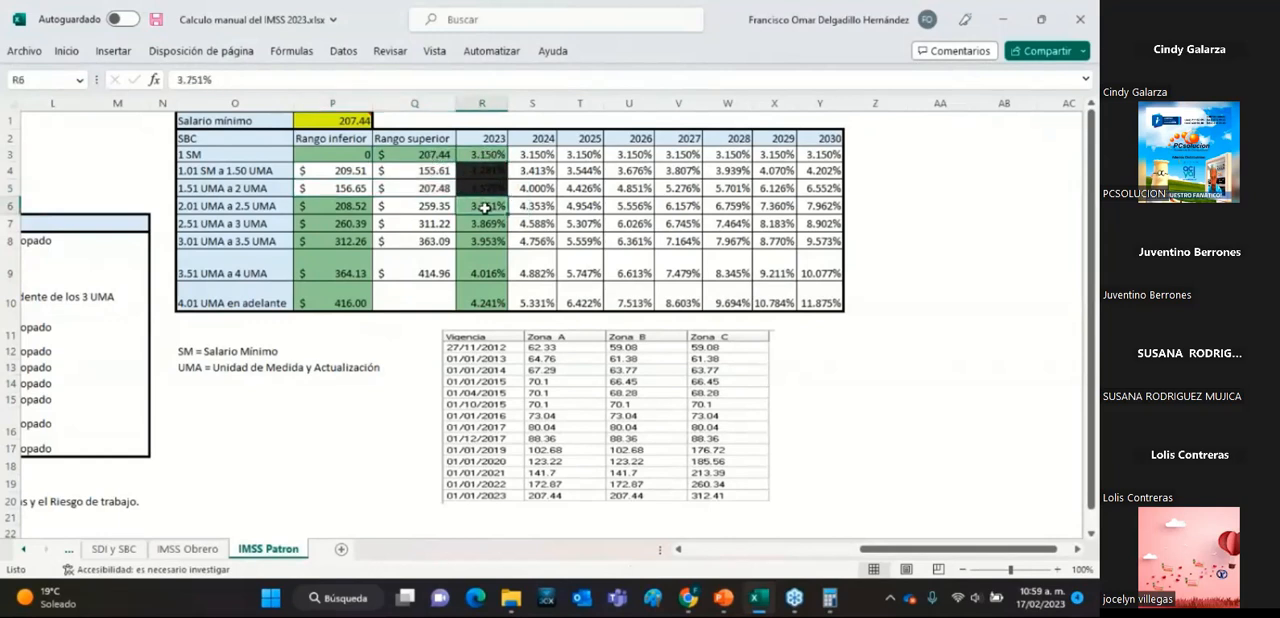
pyautogui.click(497, 226)
pyautogui.click(495, 244)
pyautogui.click(488, 270)
pyautogui.click(491, 300)
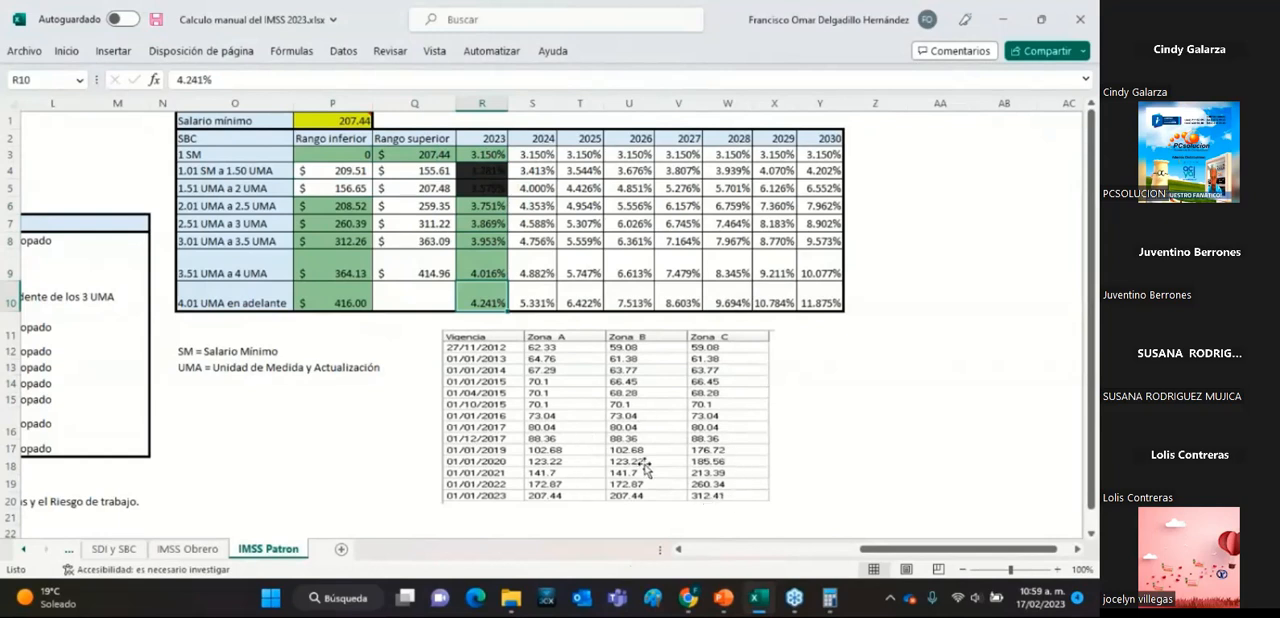
# Set the Salario mínimo value above the SBC range table to 312.41.
pyautogui.click(342, 122)
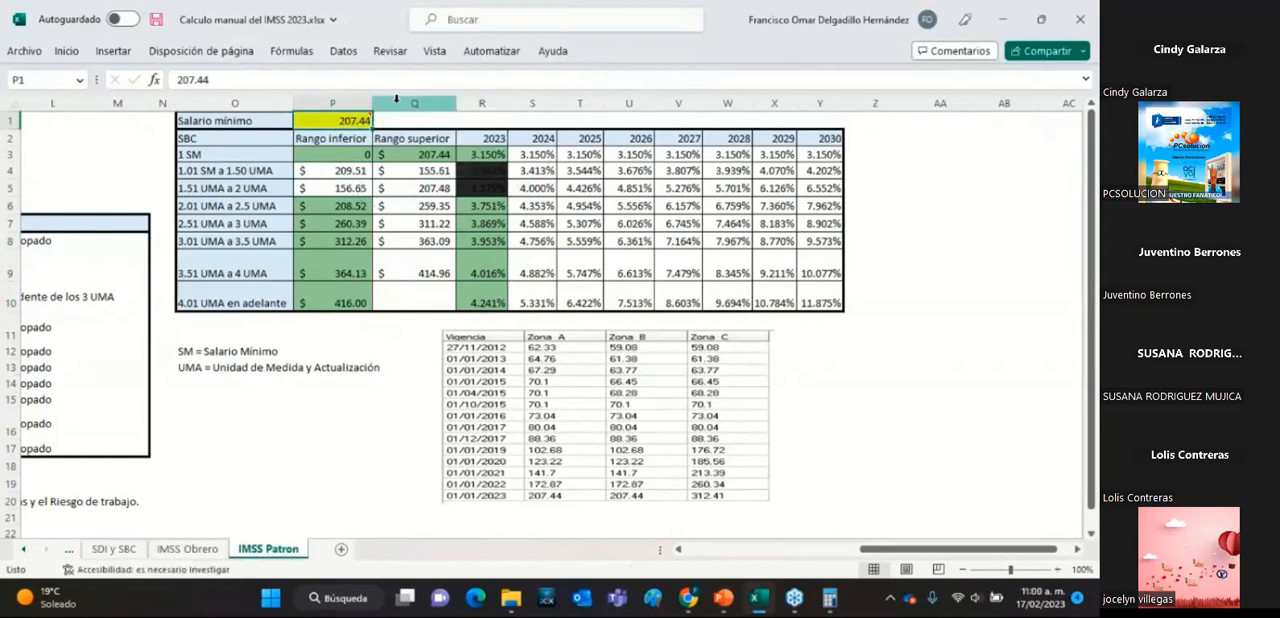
pyautogui.write('31')
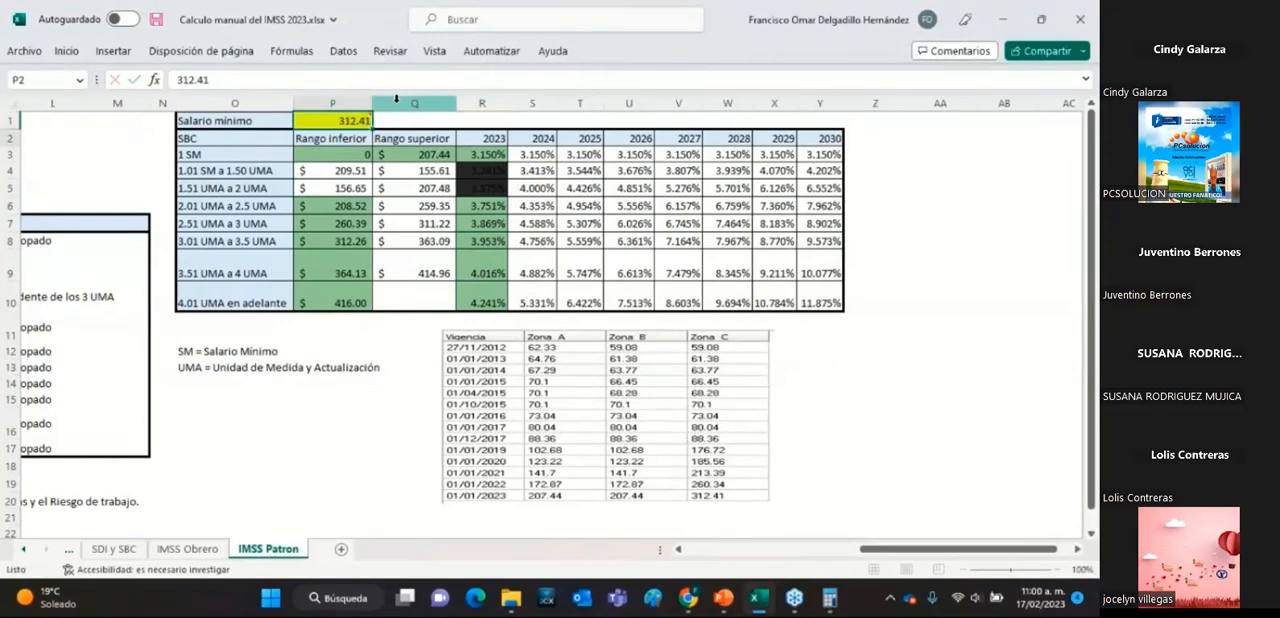
pyautogui.press('Return')
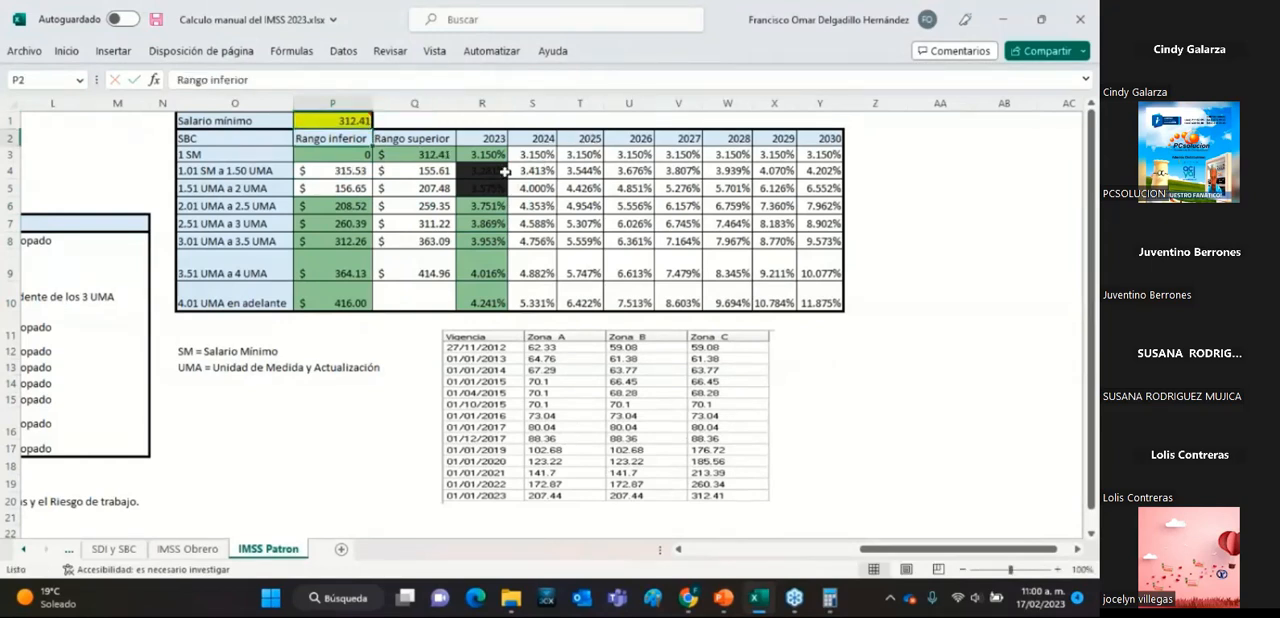
# Remove the fill from the 2023 rate cells of the 1.01 SM a 1.50 UMA and 1.51 UMA a 2 UMA ranges.
pyautogui.moveTo(474, 171); pyautogui.dragTo(474, 188)
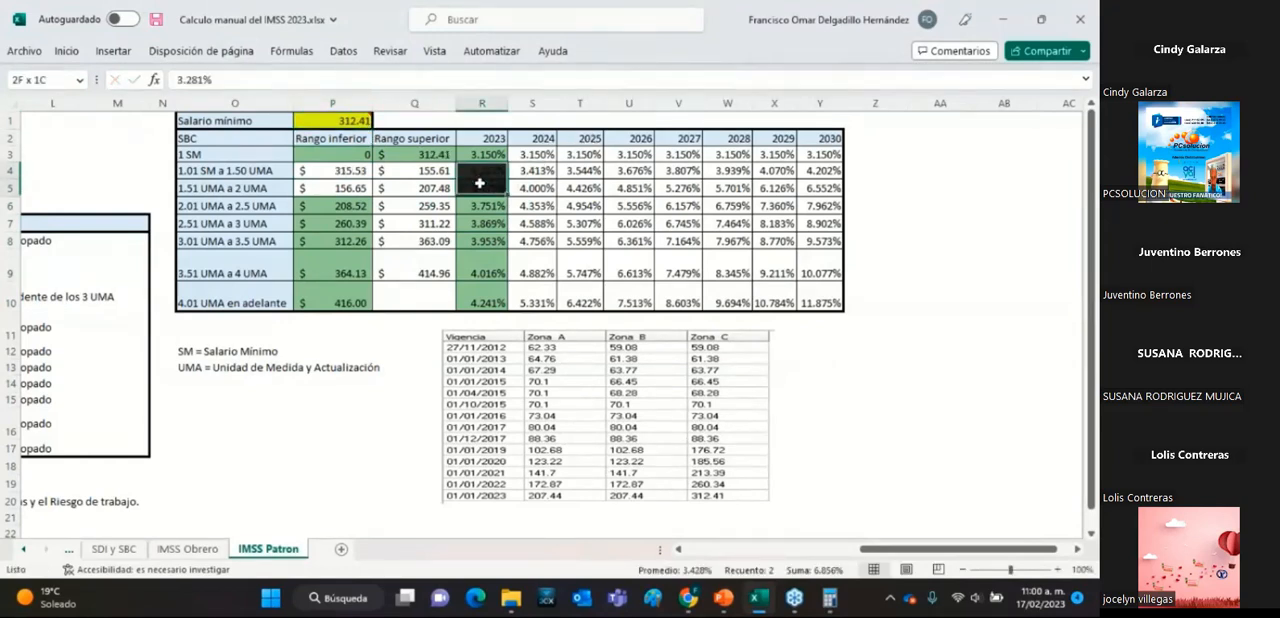
pyautogui.click(68, 51)
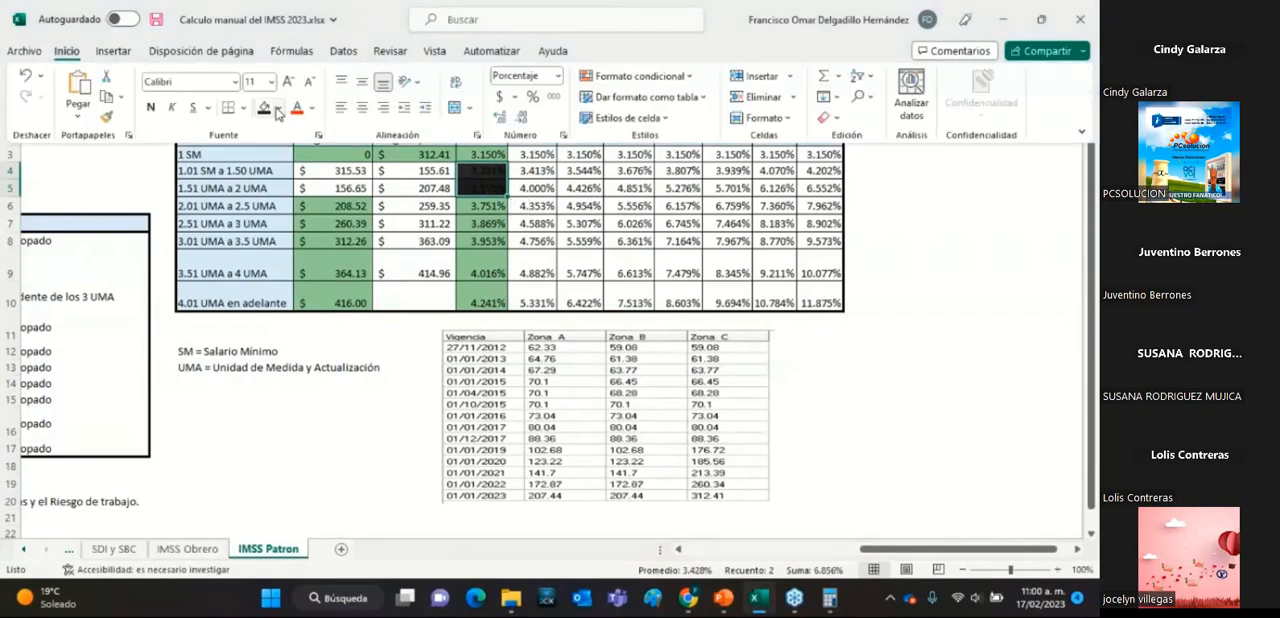
pyautogui.click(281, 108)
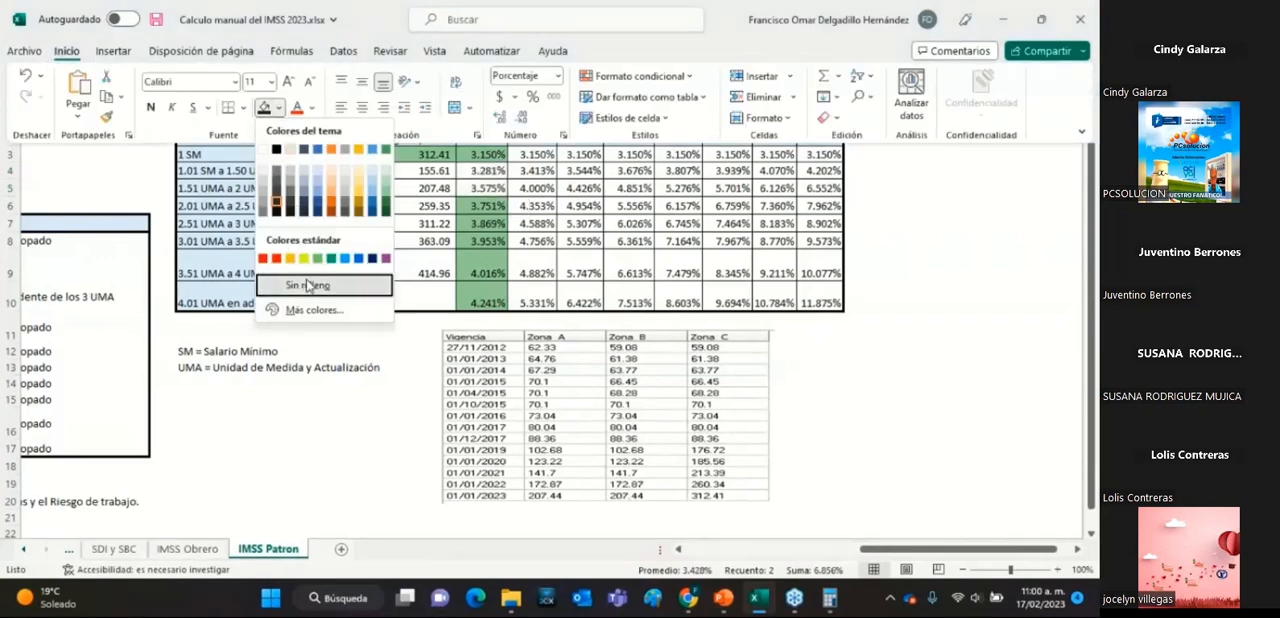
pyautogui.click(308, 281)
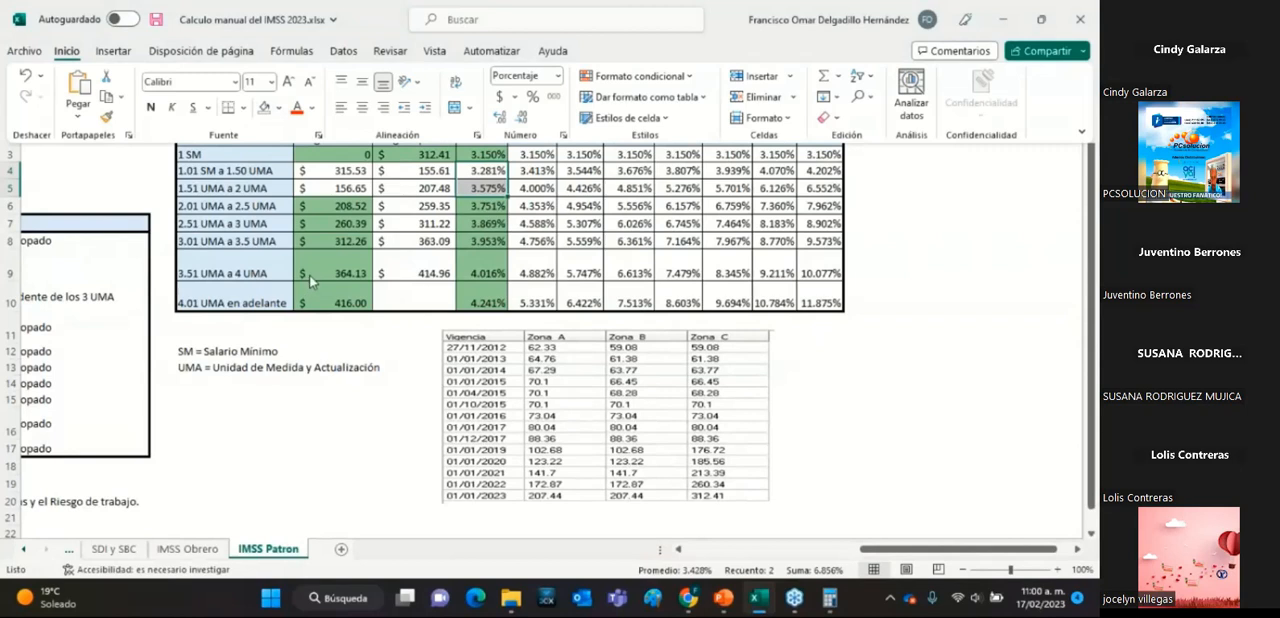
pyautogui.click(548, 186)
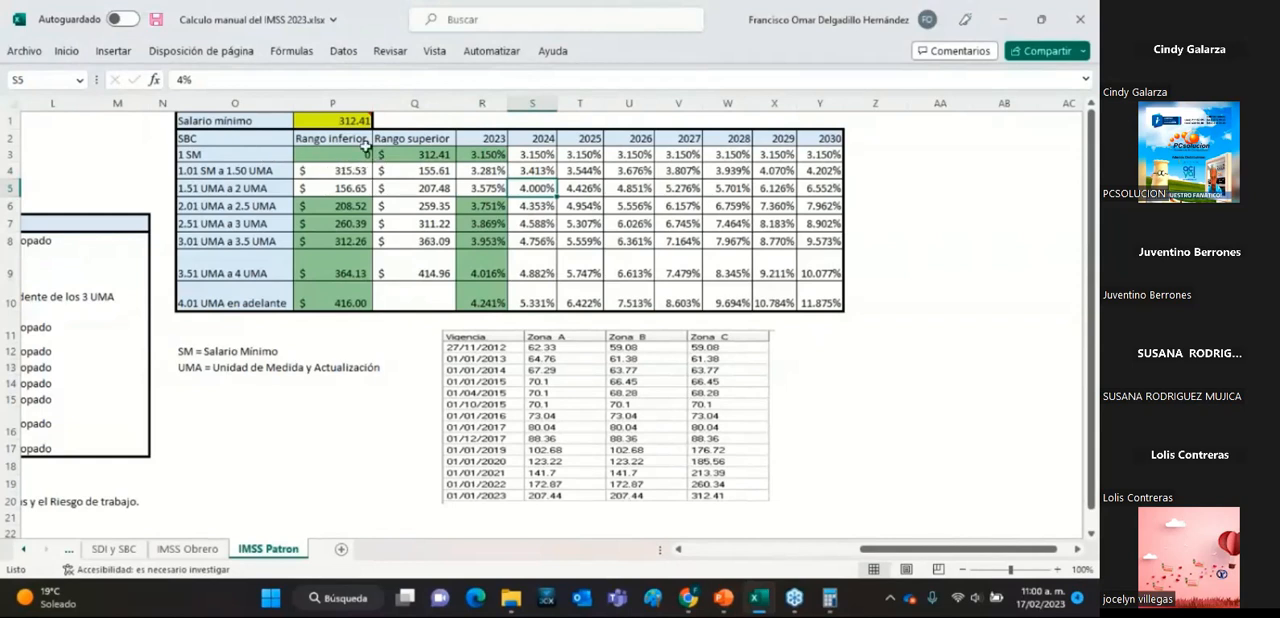
# Compare the Rango superior of 1 SM with the upper limits of the ranges from 1.01 SM a 1.50 UMA to 3.01 UMA a 3.5 UMA.
pyautogui.moveTo(366, 127)
pyautogui.click(440, 157)
pyautogui.click(419, 172)
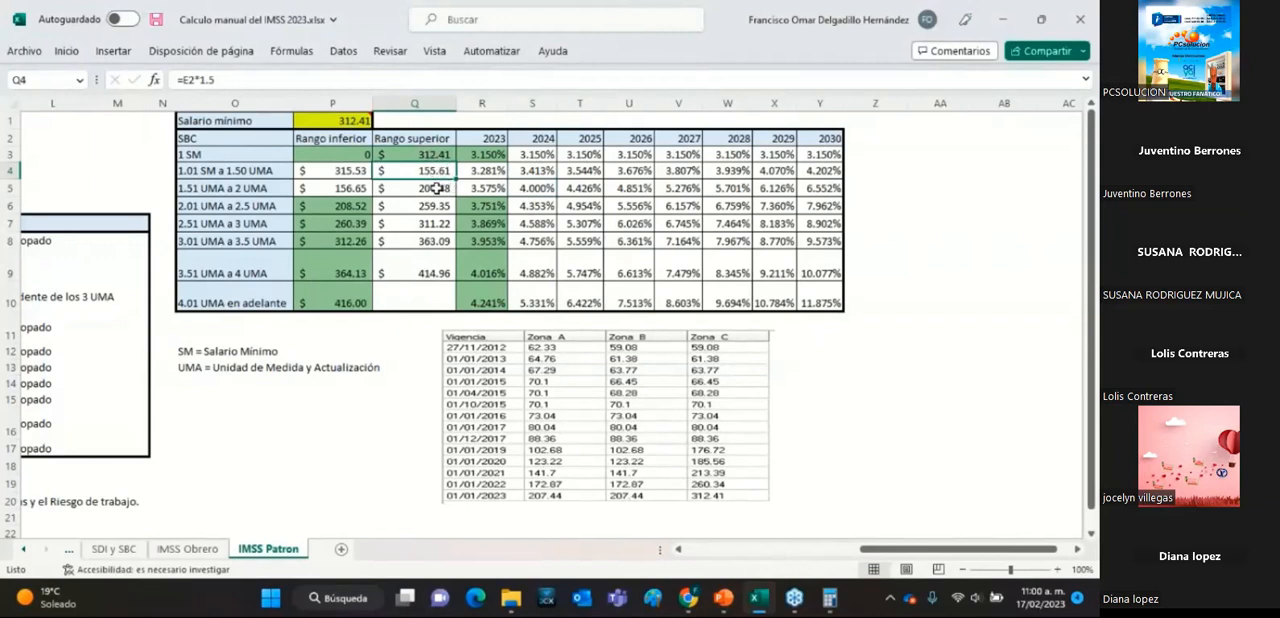
pyautogui.click(437, 189)
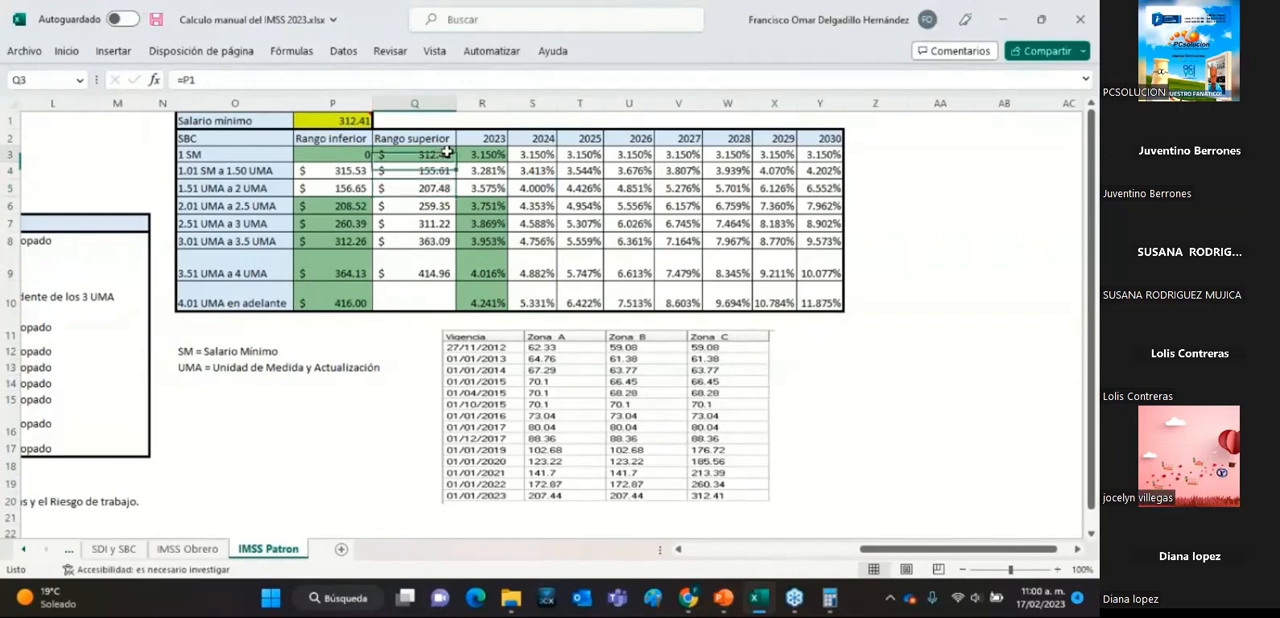
pyautogui.click(423, 207)
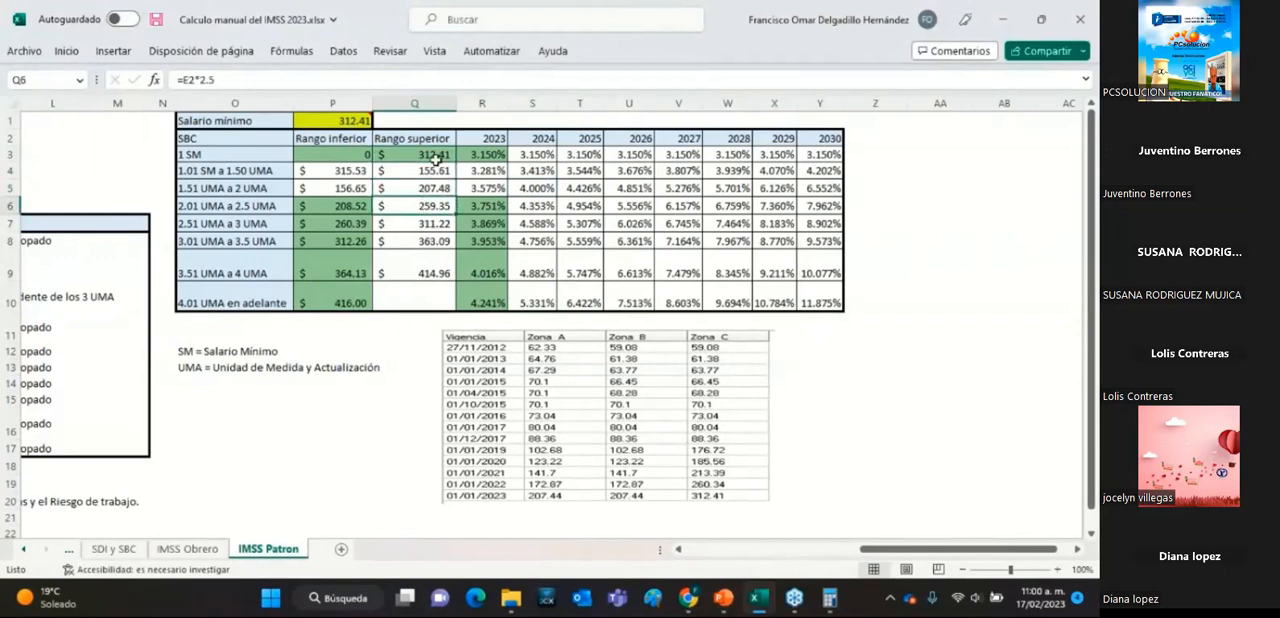
pyautogui.click(427, 154)
pyautogui.click(424, 222)
pyautogui.click(428, 157)
pyautogui.click(420, 244)
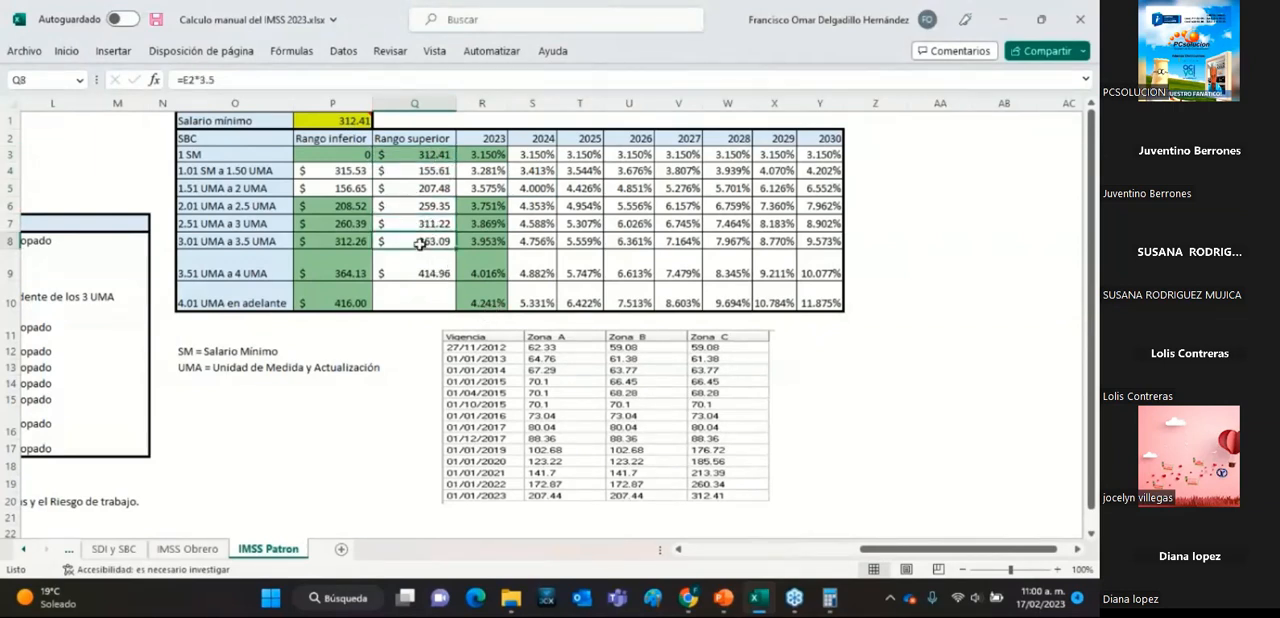
pyautogui.click(428, 158)
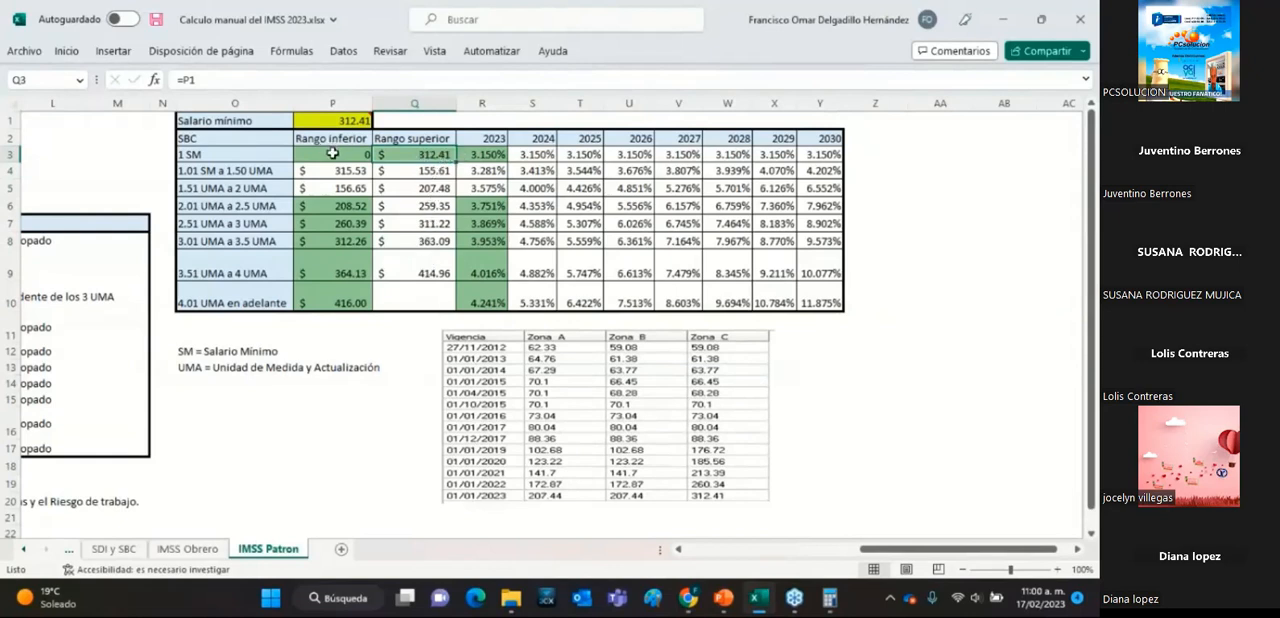
# Examine the limits and 2023 rates of the 1 SM, 3.51 UMA a 4 UMA and 4.01 UMA en adelante rows.
pyautogui.moveTo(338, 157); pyautogui.dragTo(473, 155)
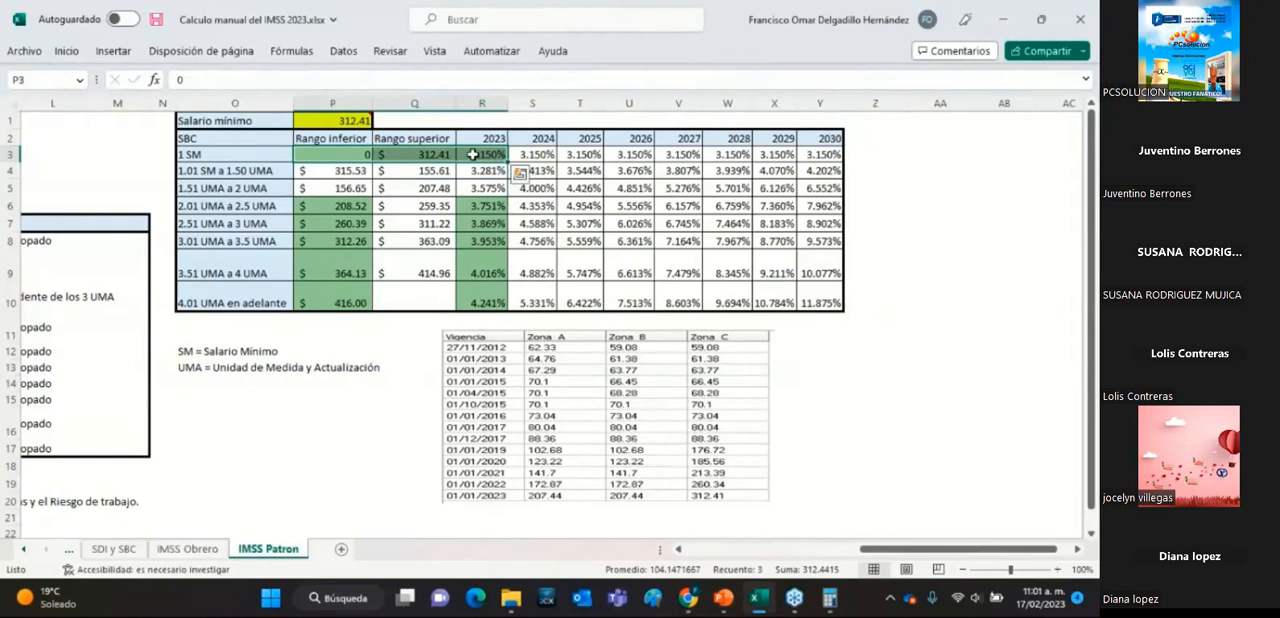
pyautogui.click(325, 275)
pyautogui.moveTo(361, 268); pyautogui.dragTo(499, 272)
pyautogui.moveTo(330, 292); pyautogui.dragTo(470, 290)
# Fill the 2023 rate cells from 1.01 SM a 1.50 UMA through 3.01 UMA a 3.5 UMA with near-black.
pyautogui.moveTo(486, 173); pyautogui.dragTo(487, 241)
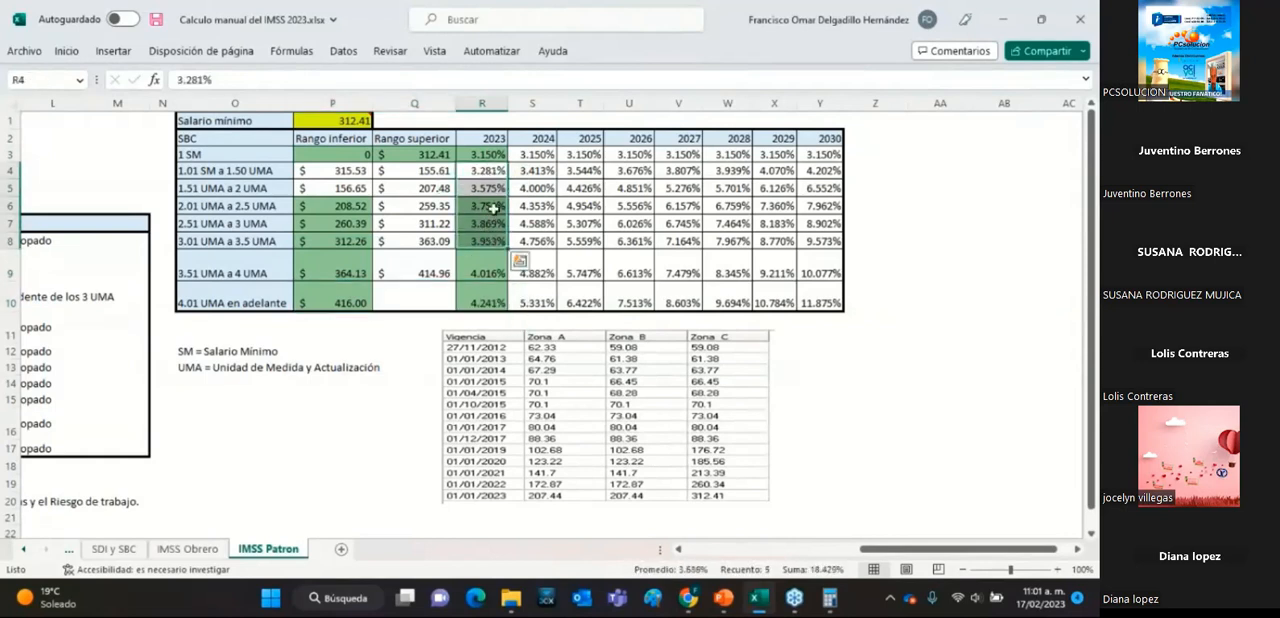
pyautogui.click(66, 51)
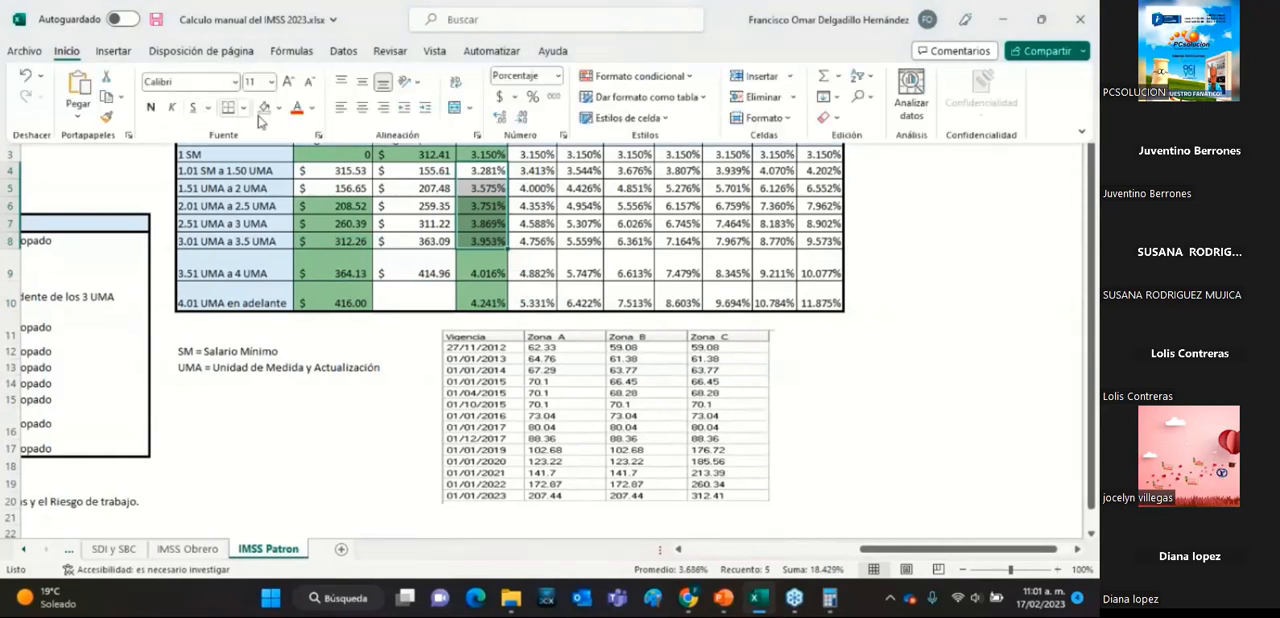
pyautogui.click(278, 108)
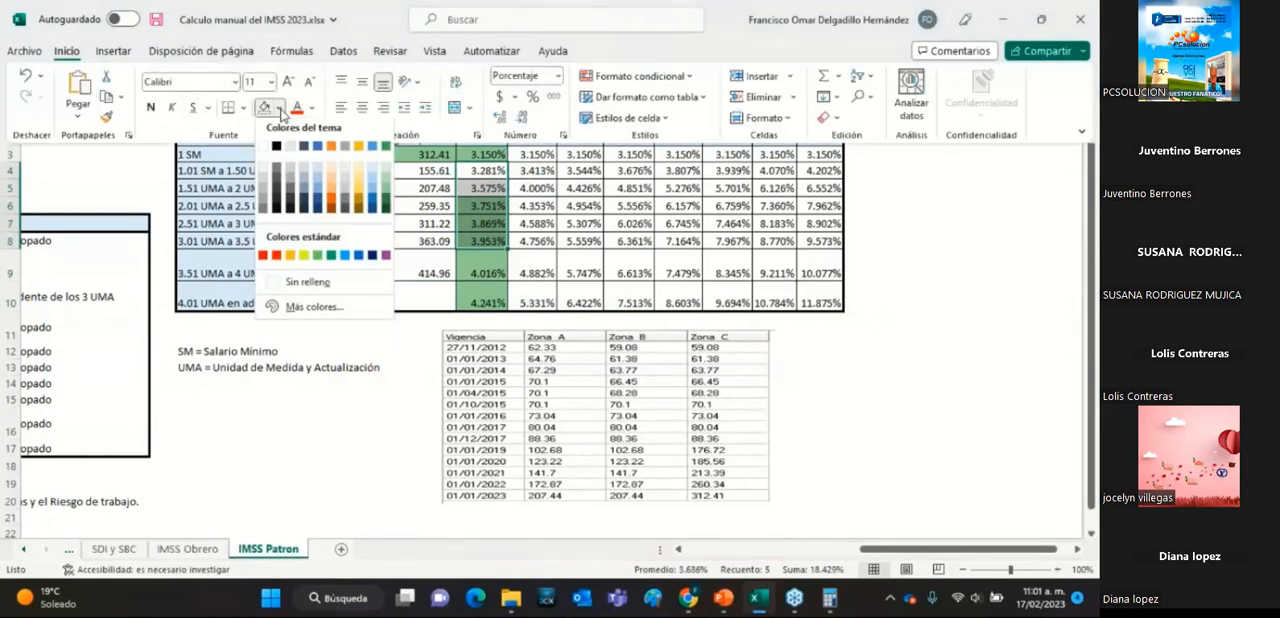
pyautogui.click(279, 206)
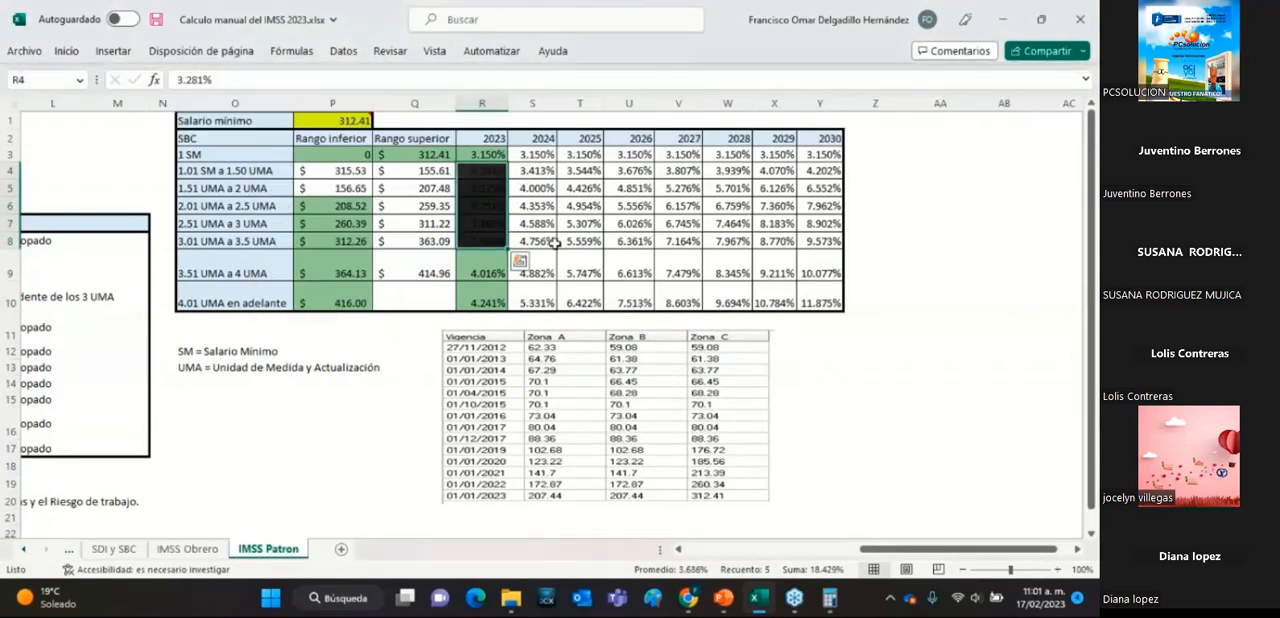
# Compare the 2023 rates of 1 SM, 3.51 UMA a 4 UMA and 4.01 UMA en adelante with the blacked-out 3.01 UMA a 3.5 UMA rate.
pyautogui.click(497, 151)
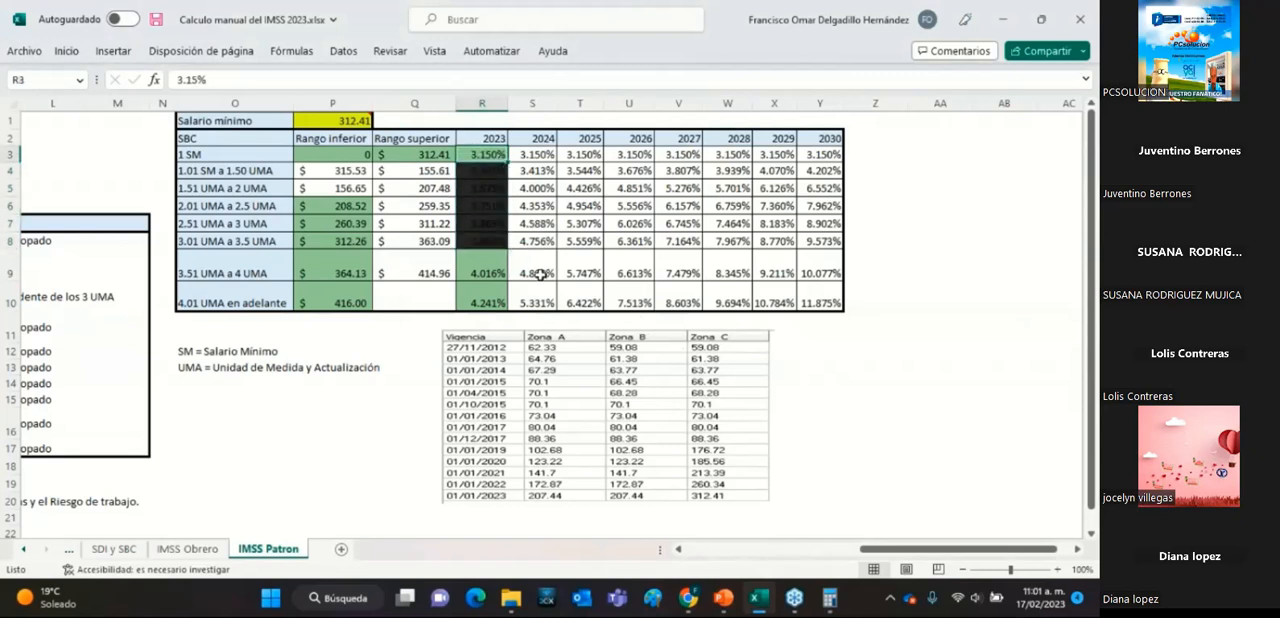
pyautogui.click(488, 268)
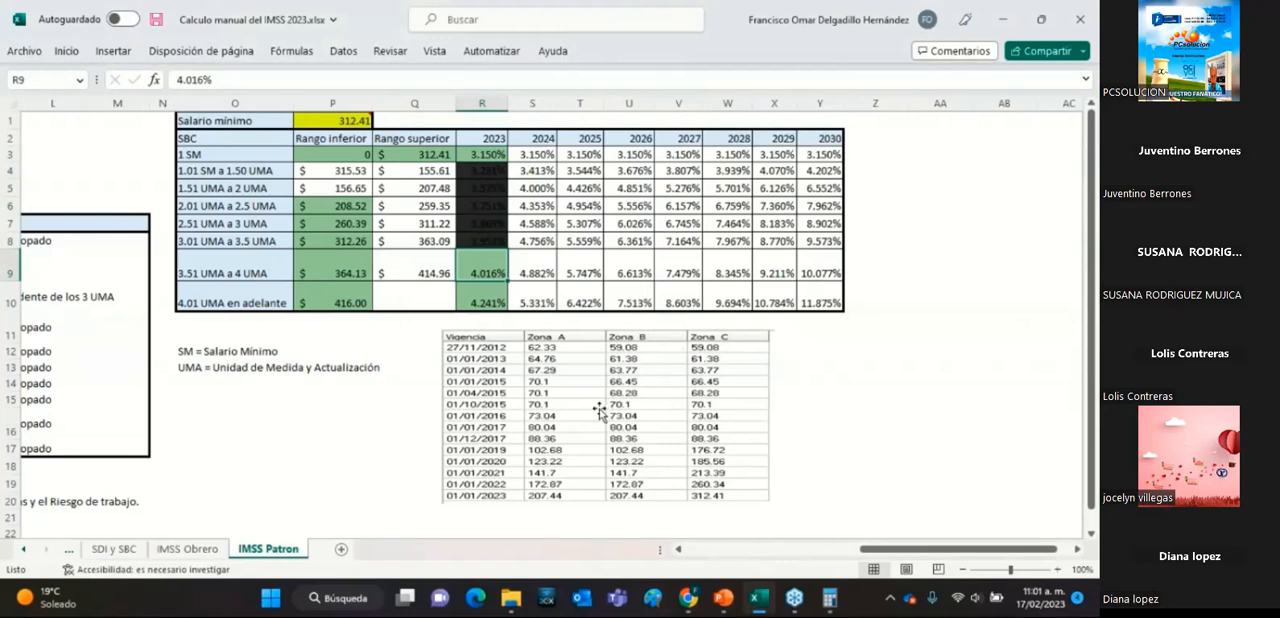
pyautogui.click(481, 300)
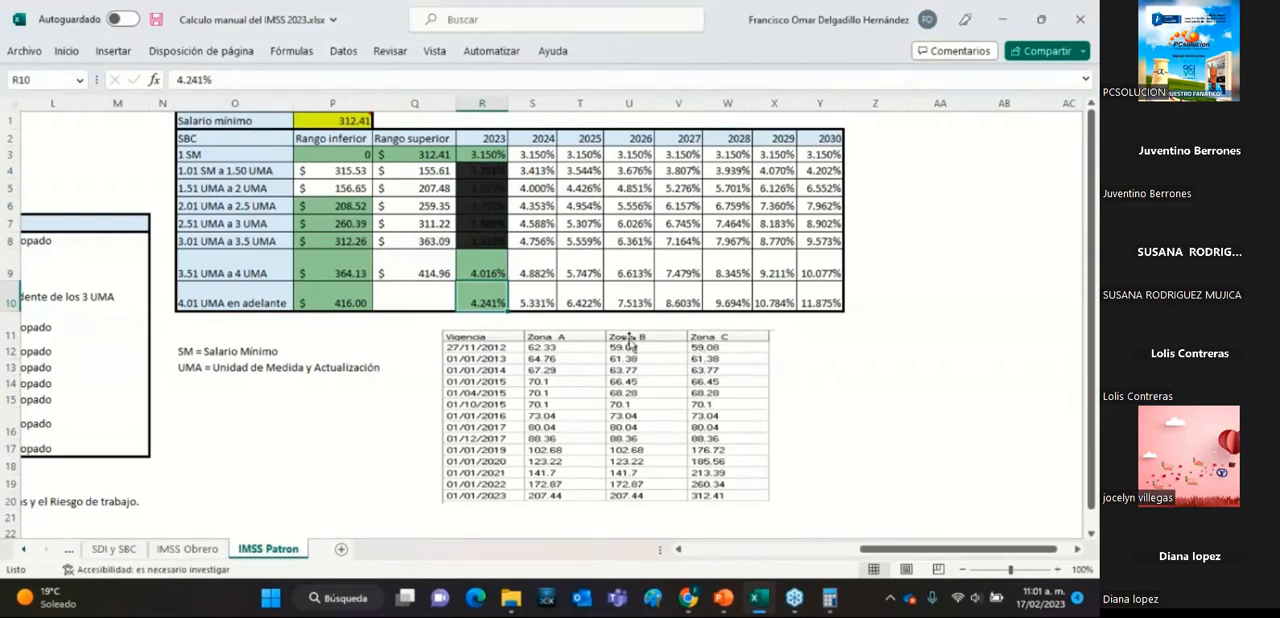
pyautogui.click(477, 240)
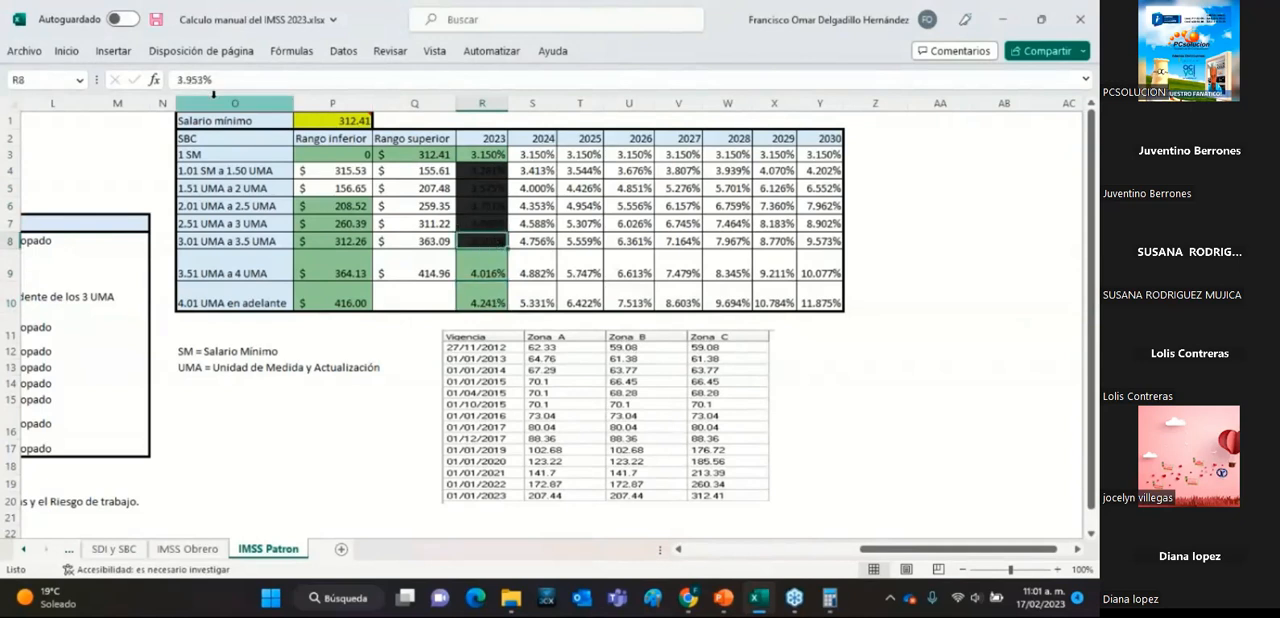
pyautogui.click(67, 51)
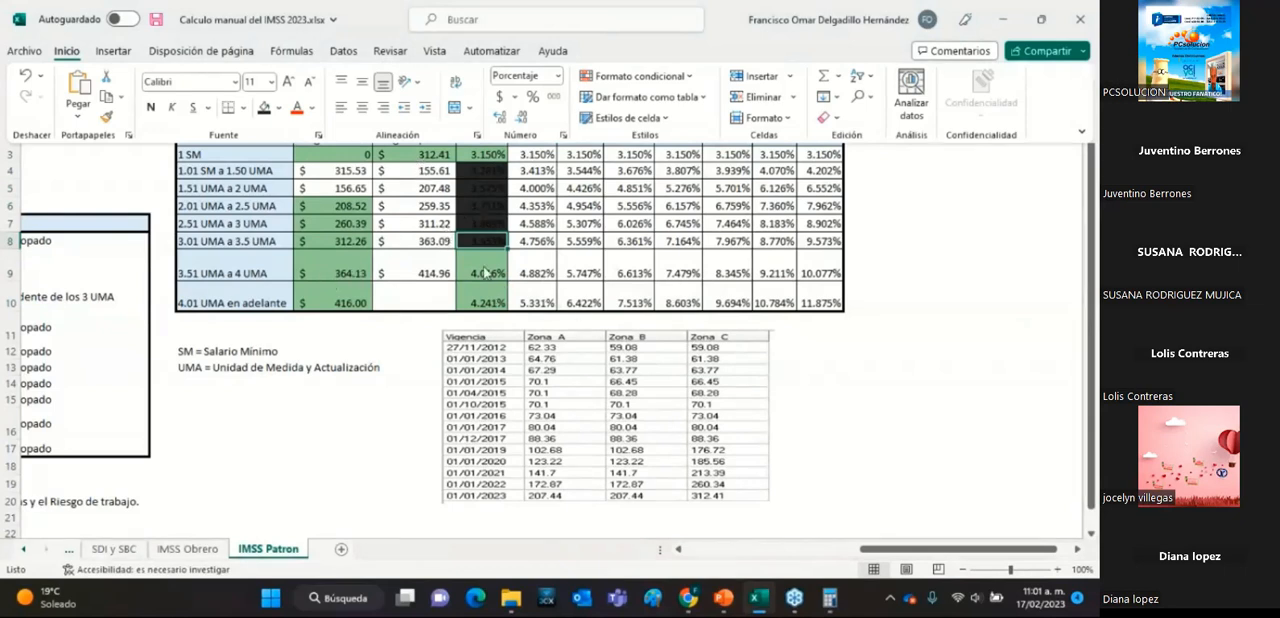
pyautogui.click(485, 272)
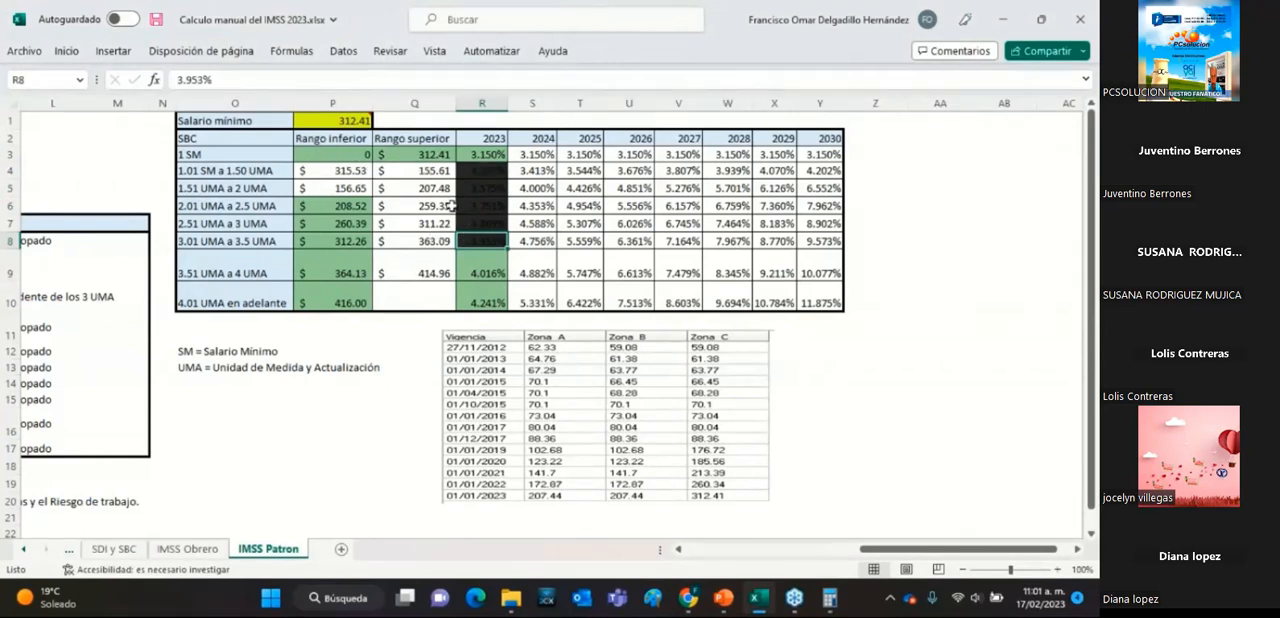
# Check the 1 SM upper limit and 2023 rate against the limits of the 1.01 SM, 1.51 UMA and 2.51 UMA ranges.
pyautogui.click(426, 157)
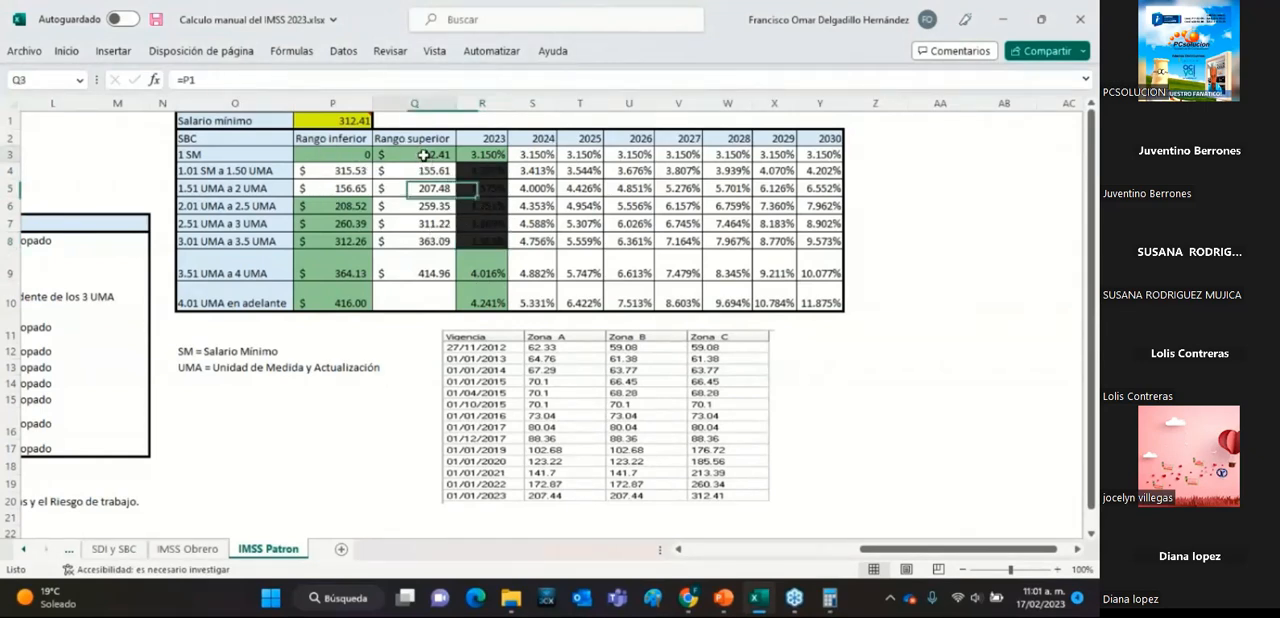
pyautogui.click(358, 169)
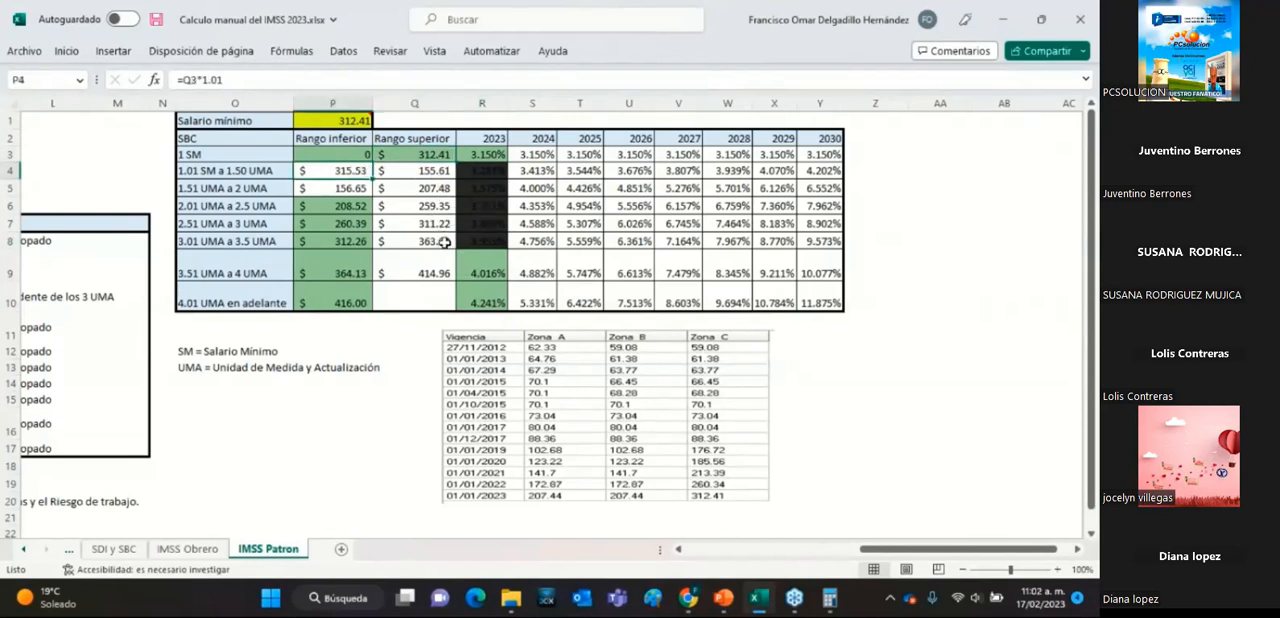
pyautogui.moveTo(354, 224); pyautogui.dragTo(415, 224)
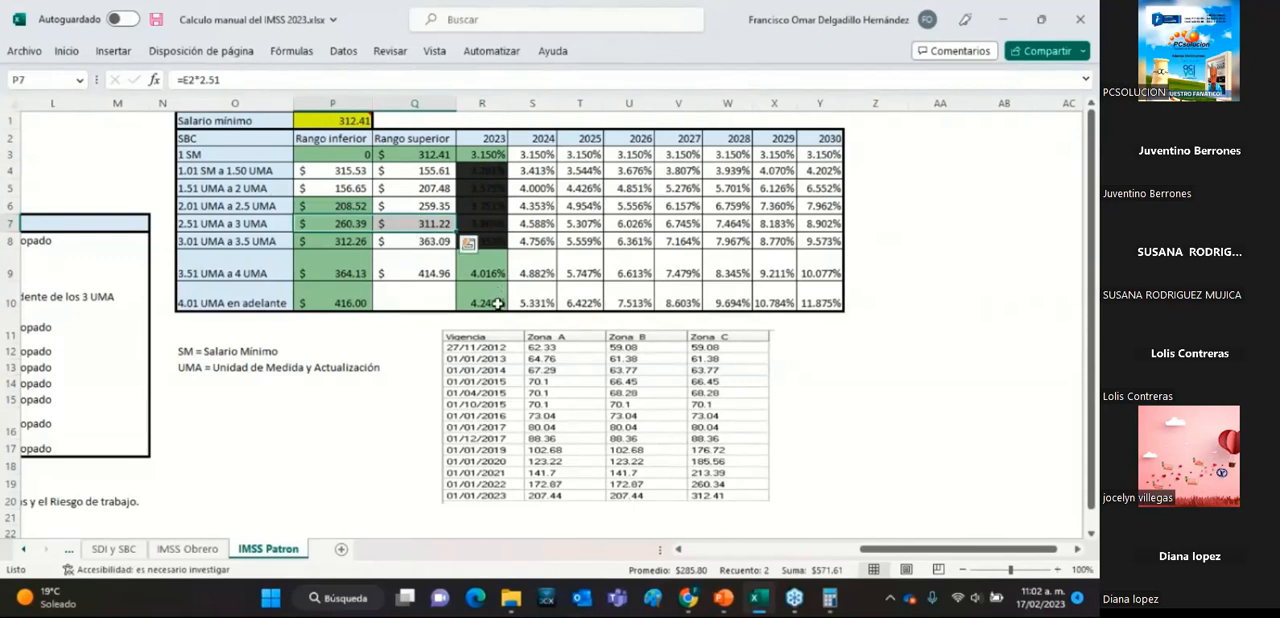
pyautogui.moveTo(335, 156); pyautogui.dragTo(415, 189)
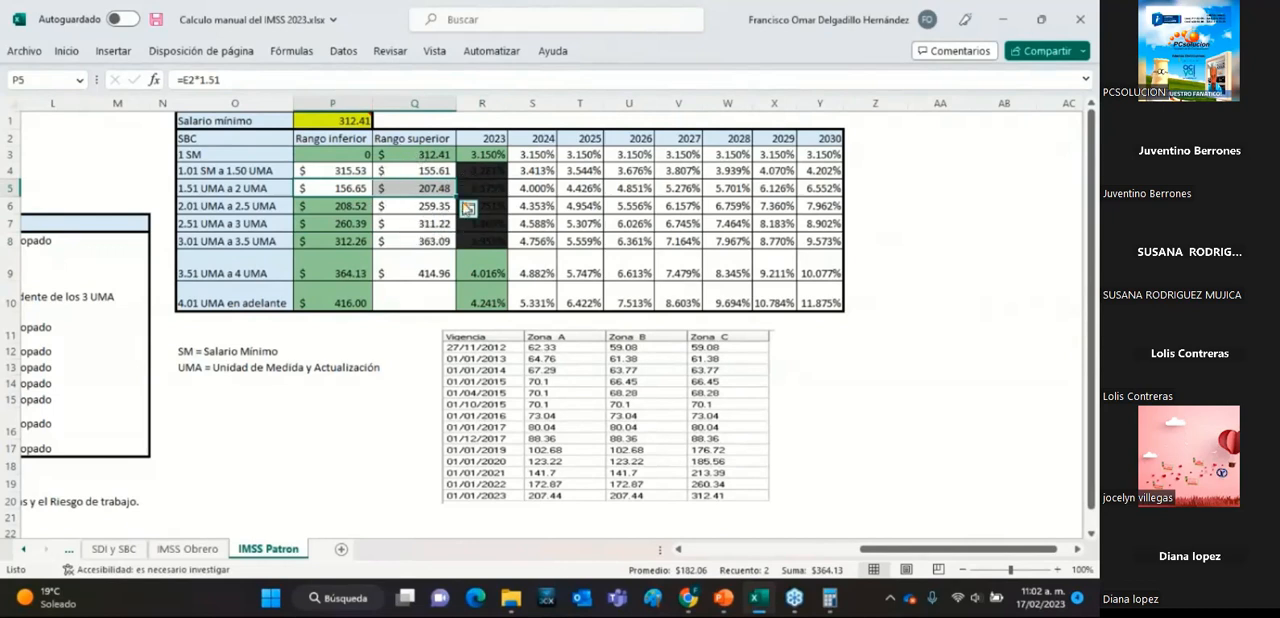
pyautogui.click(488, 155)
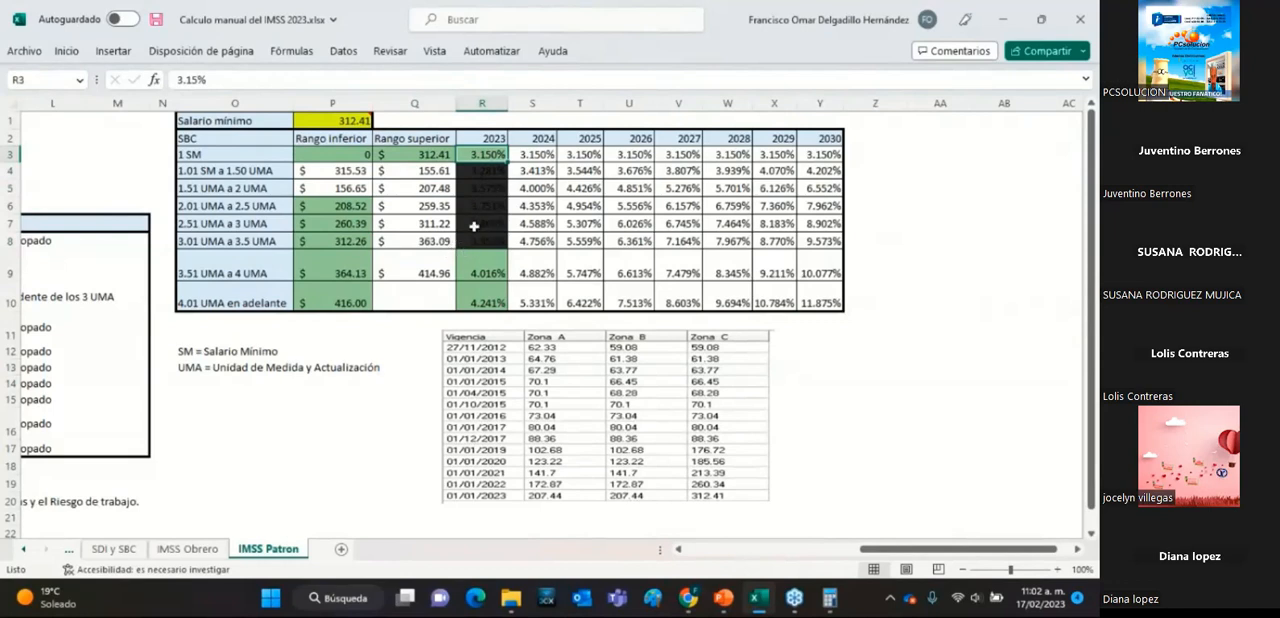
# Undo the near-black fill on the 2023 rate cells from 1.01 SM a 1.50 UMA through 3.01 UMA a 3.5 UMA.
pyautogui.moveTo(478, 174); pyautogui.dragTo(490, 243)
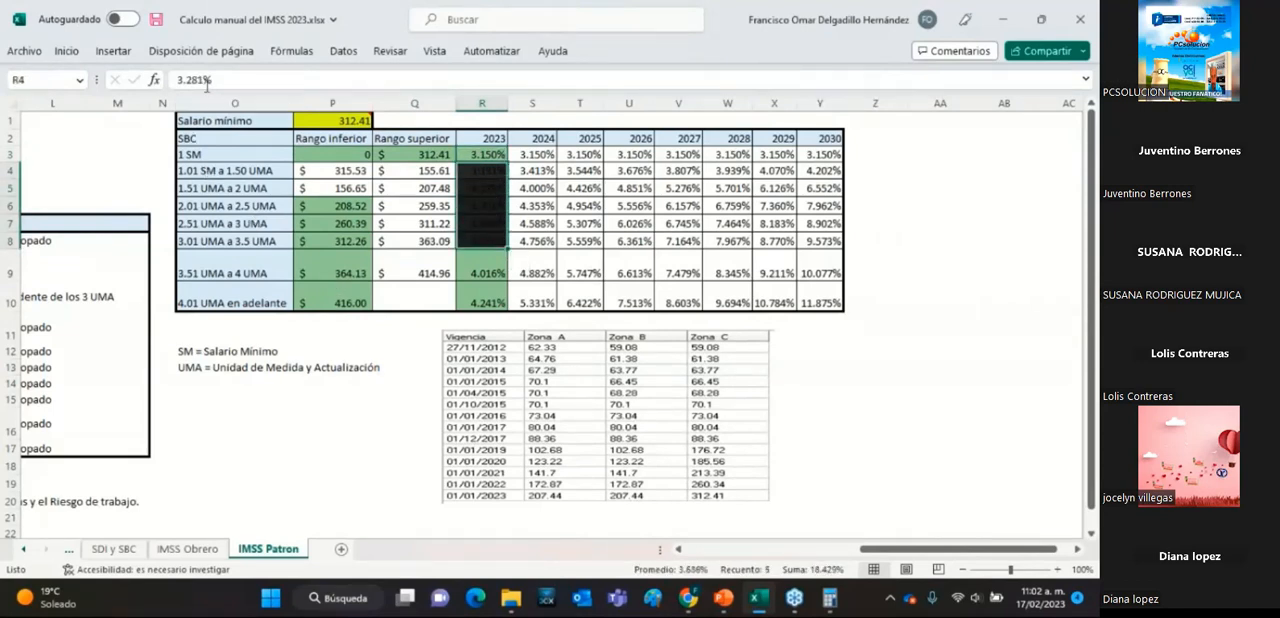
pyautogui.moveTo(332, 128)
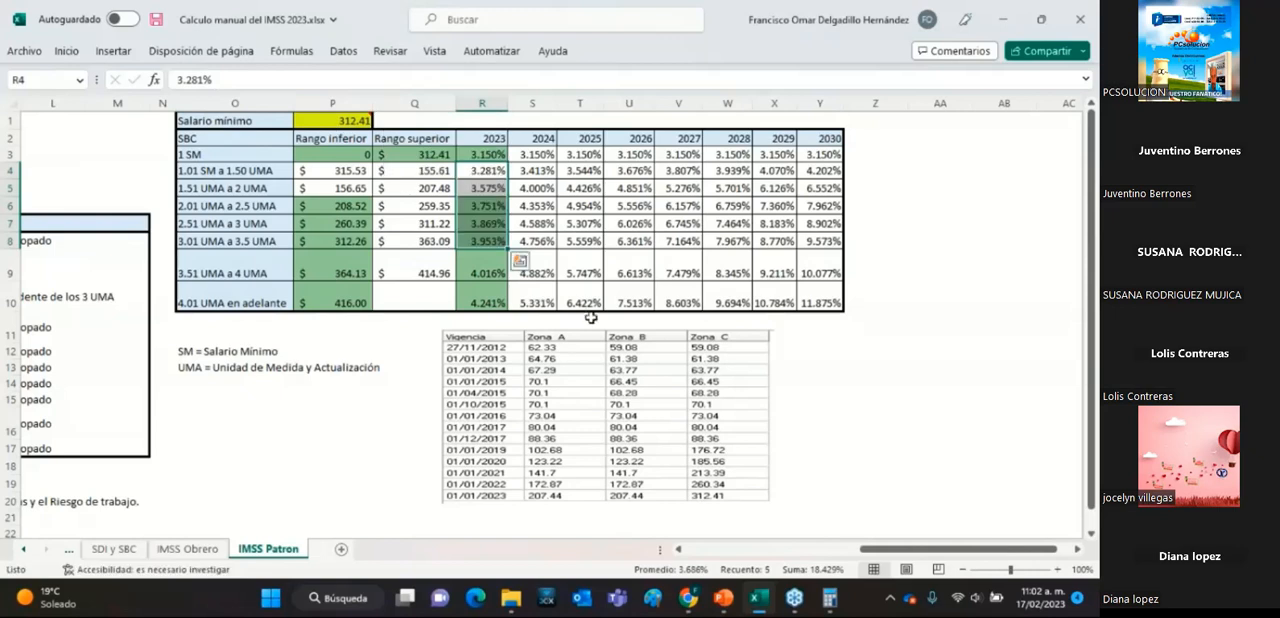
# Set the Salario mínimo value above the SBC range table to 207.44.
pyautogui.click(340, 120)
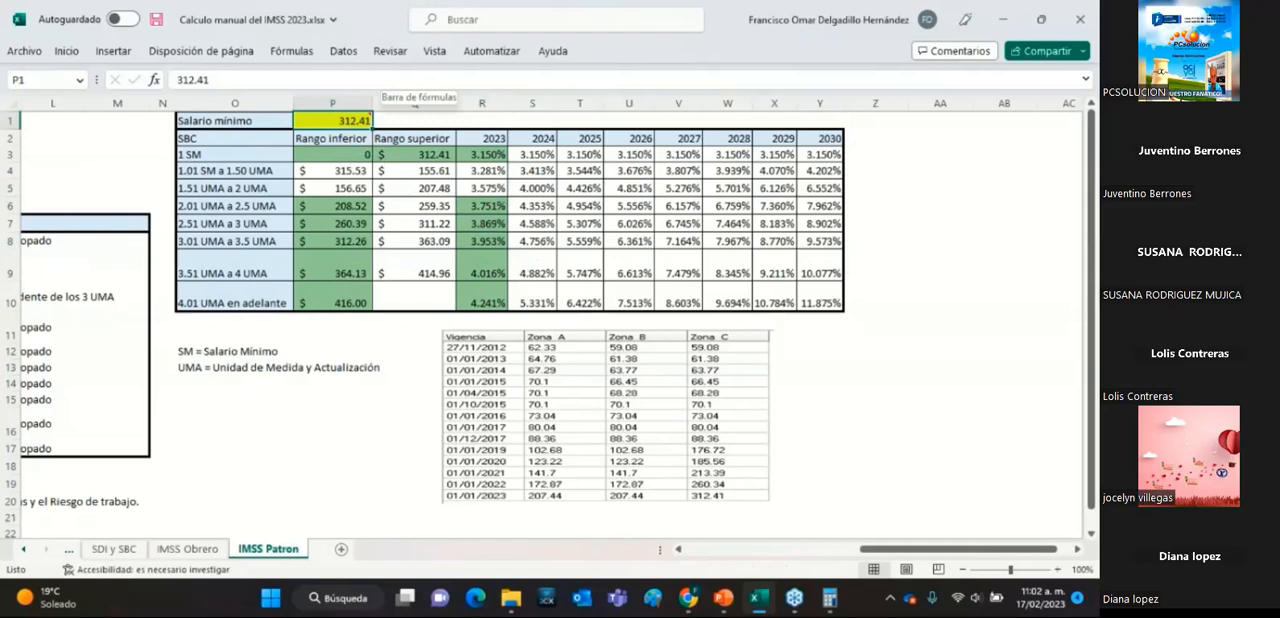
pyautogui.write('2')
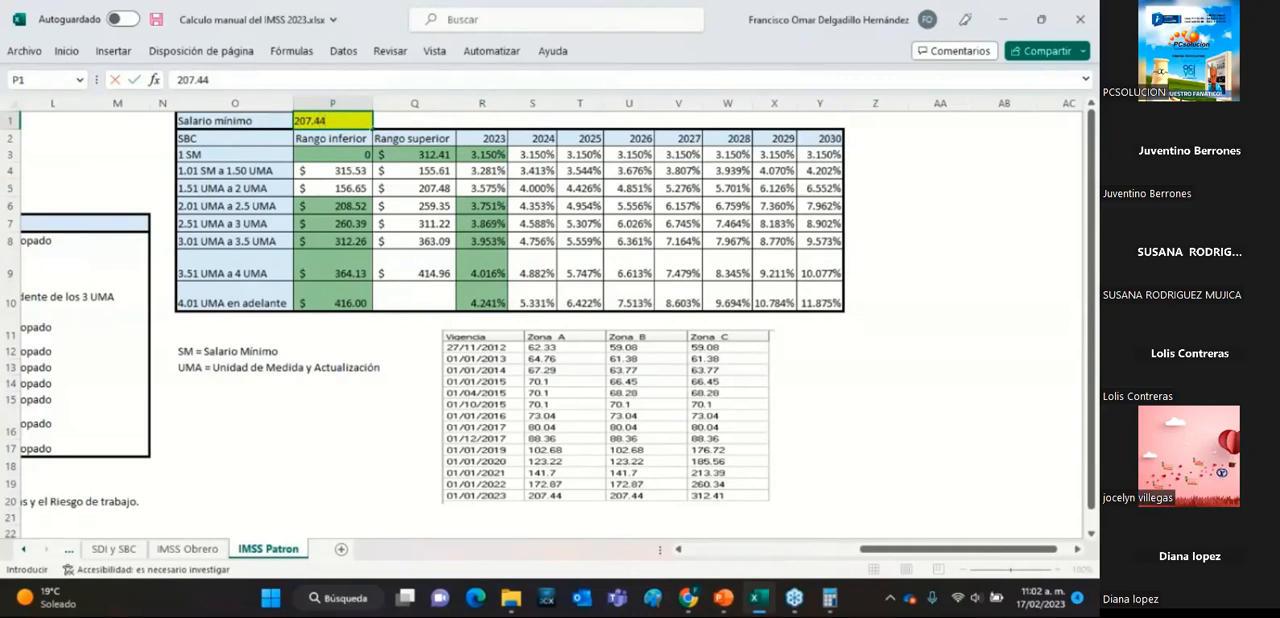
pyautogui.press('Return')
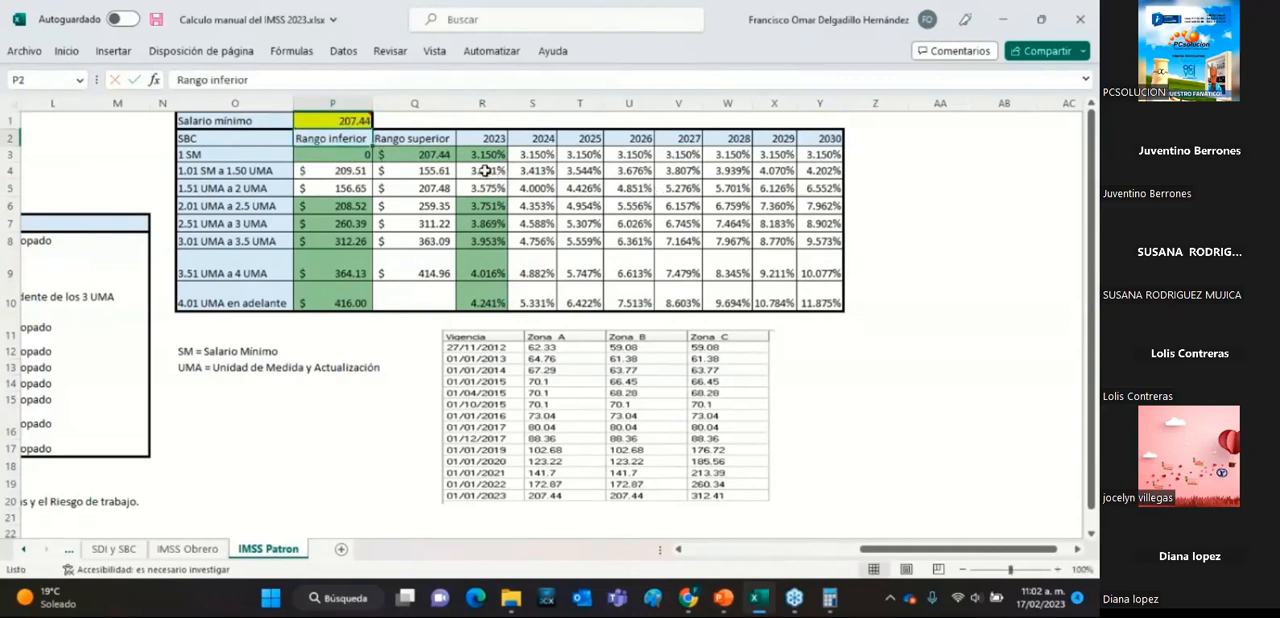
# Fill only the 2023 rate cells of the 1.01 SM a 1.50 UMA and 1.51 UMA a 2 UMA ranges with near-black.
pyautogui.moveTo(482, 172); pyautogui.dragTo(487, 187)
pyautogui.click(114, 51)
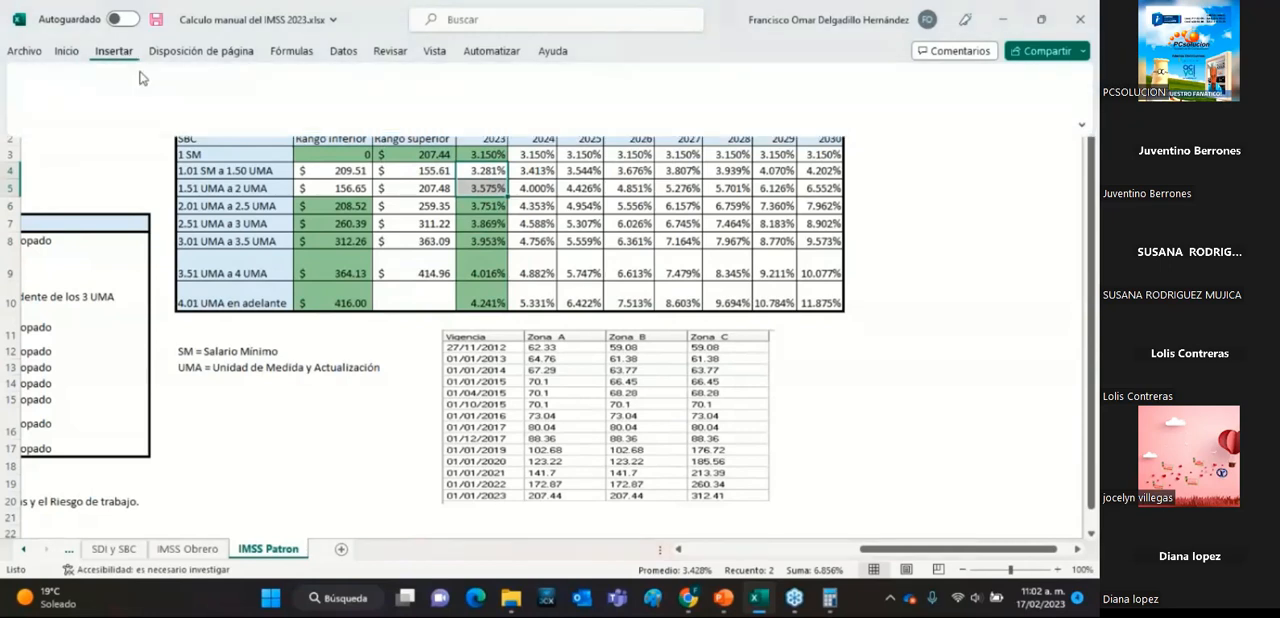
pyautogui.click(66, 51)
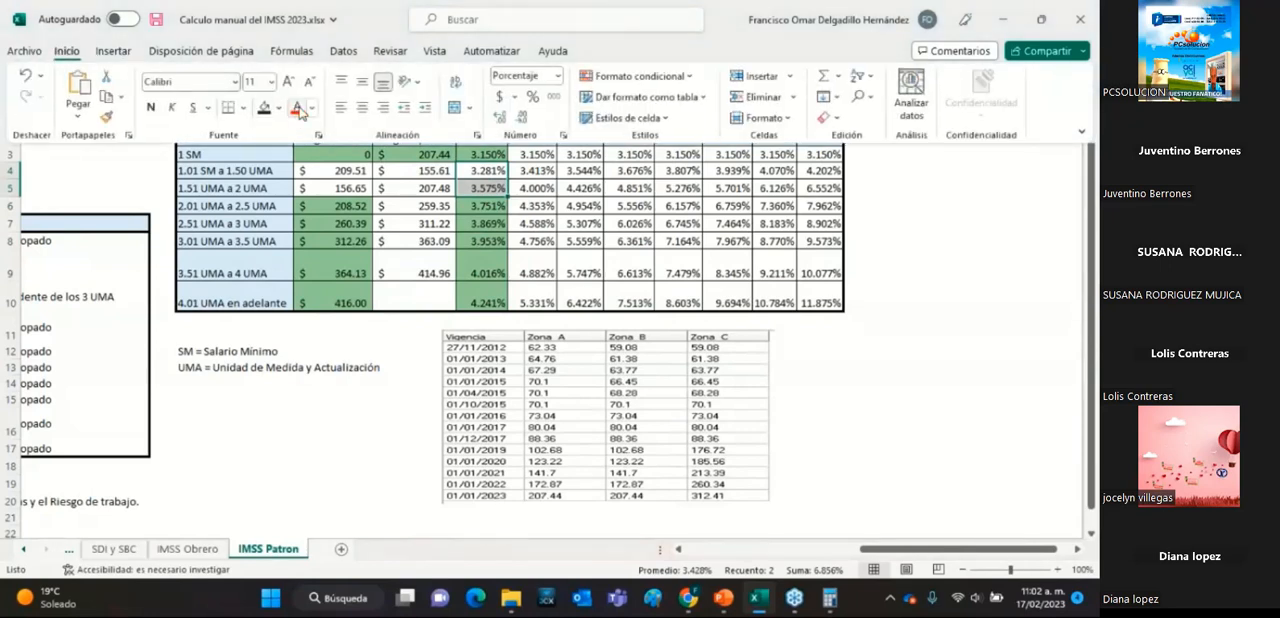
pyautogui.click(826, 311)
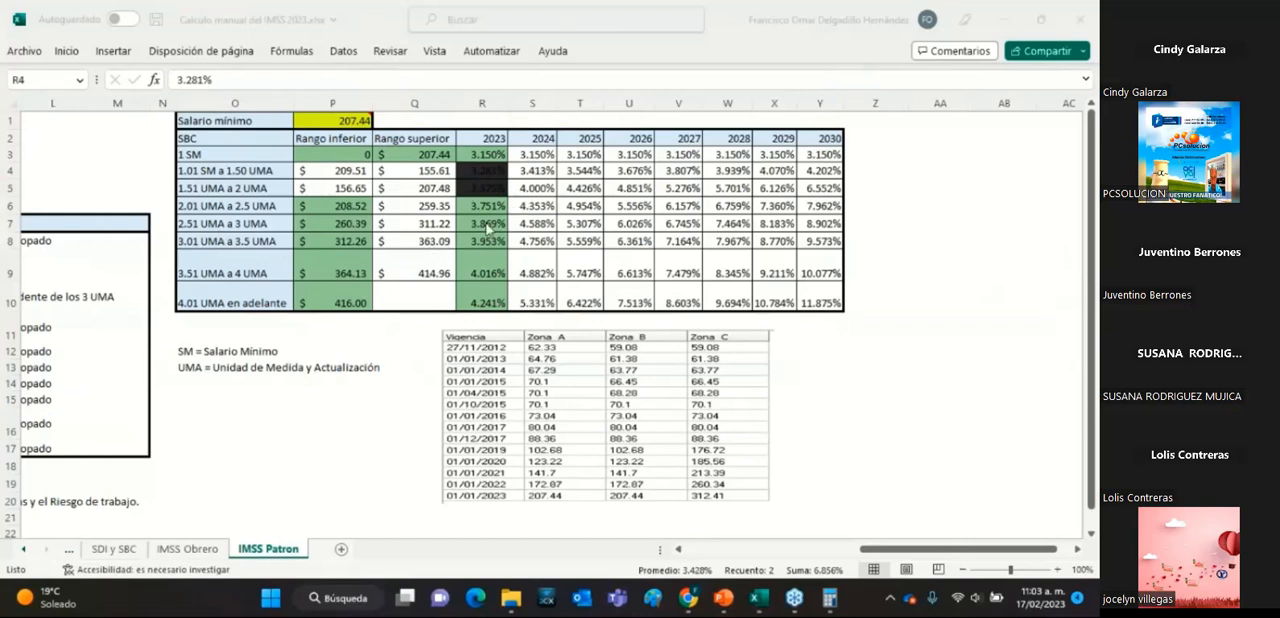
# Review the 2023 rates that apply under this minimum wage, for 1 SM and each range from 2.01 UMA a 2.5 UMA upward.
pyautogui.click(491, 162)
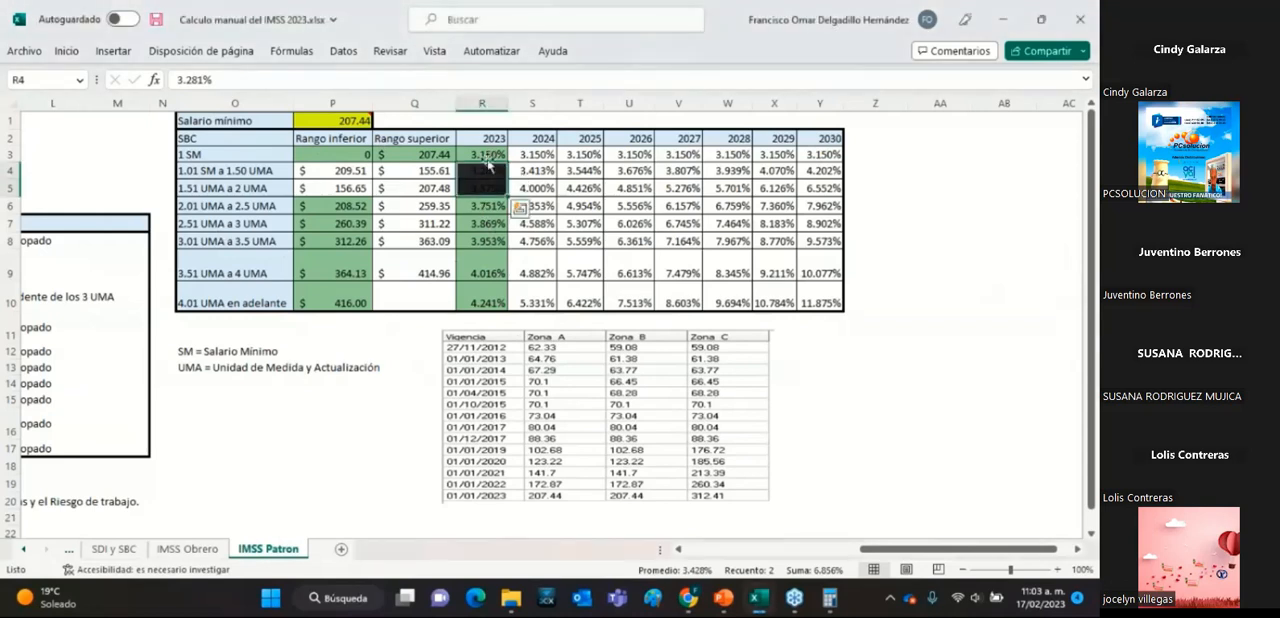
pyautogui.click(488, 206)
pyautogui.click(492, 223)
pyautogui.click(497, 241)
pyautogui.click(495, 272)
pyautogui.click(497, 302)
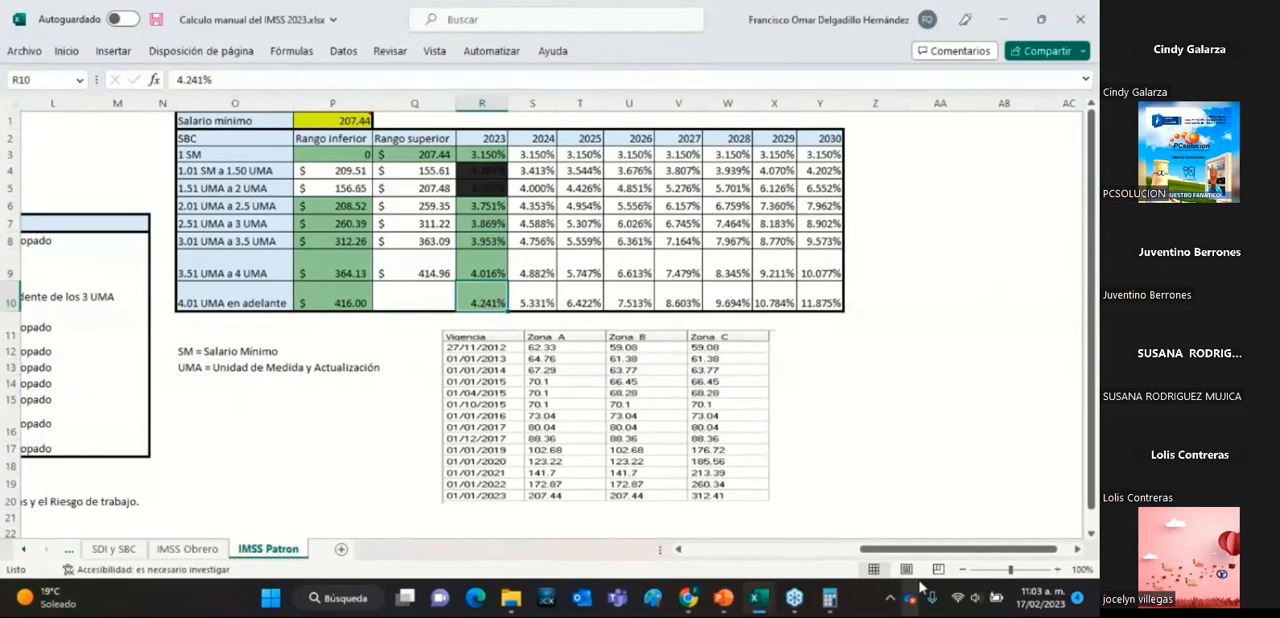
# Examine the SBC topado, 3 UMA, Excedente de los 3 UMA and Tope de 25 UMA inputs and the Riesgos de trabajo amount in the employer quota table.
pyautogui.moveTo(920, 557); pyautogui.dragTo(710, 580)
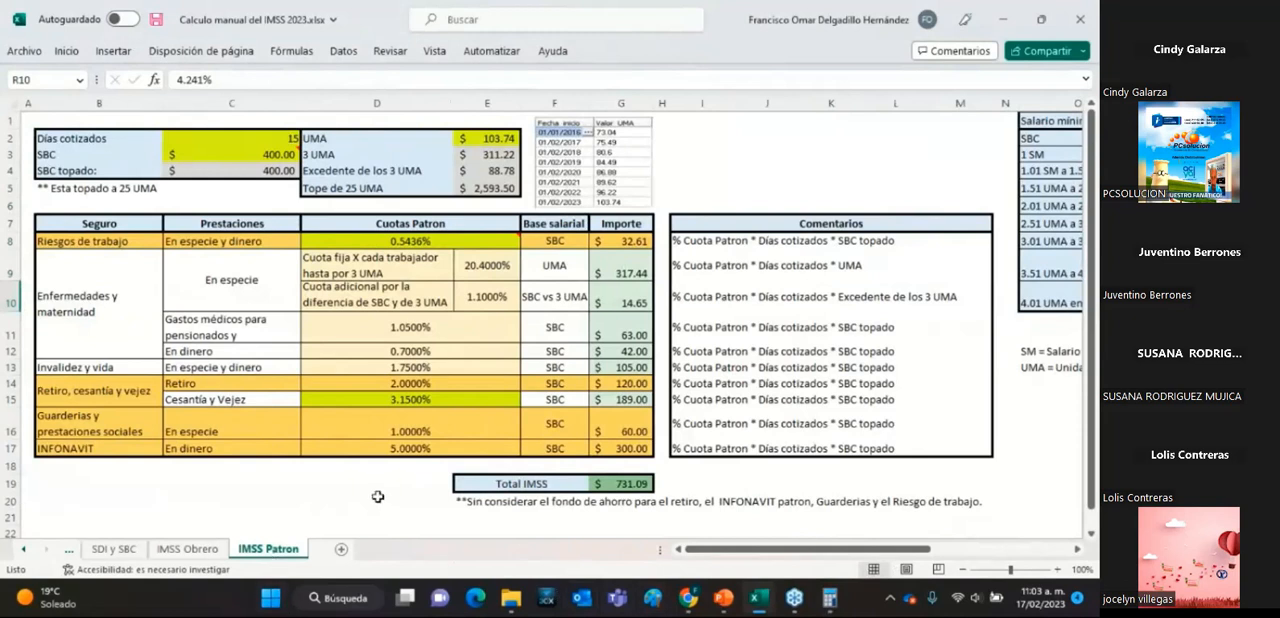
pyautogui.click(106, 172)
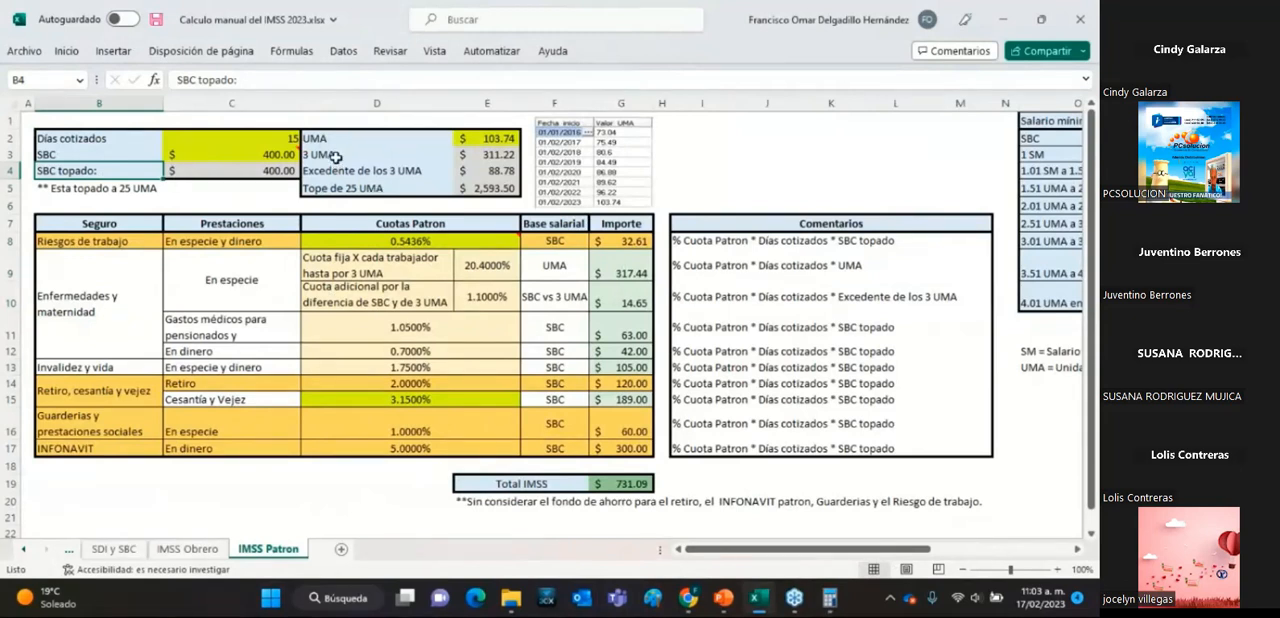
pyautogui.click(336, 157)
pyautogui.click(484, 172)
pyautogui.click(472, 188)
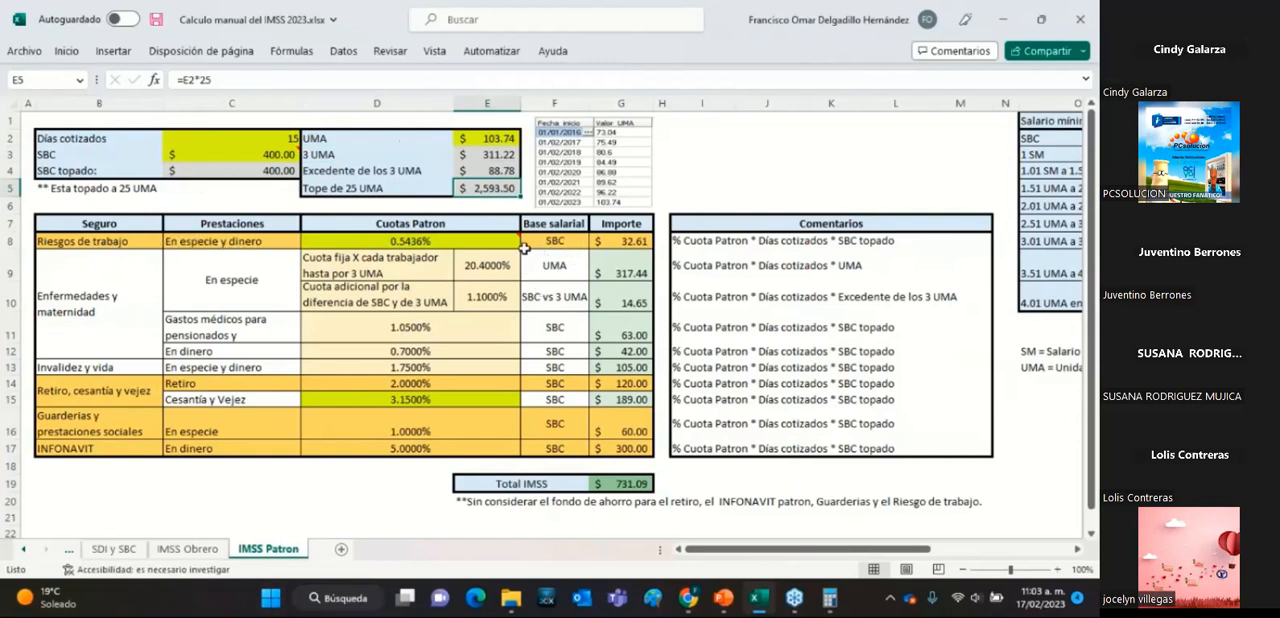
pyautogui.click(616, 243)
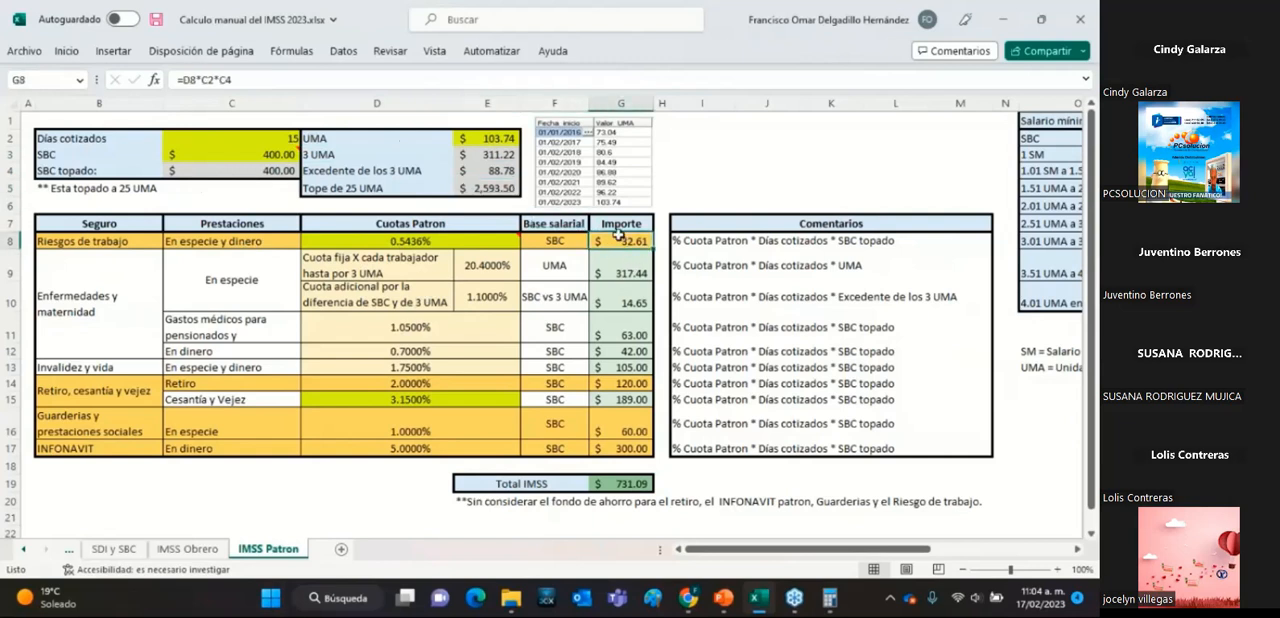
# Review the Riesgos de trabajo rate, Días cotizados and SBC topado cells, and the UMA formula comment.
pyautogui.click(425, 243)
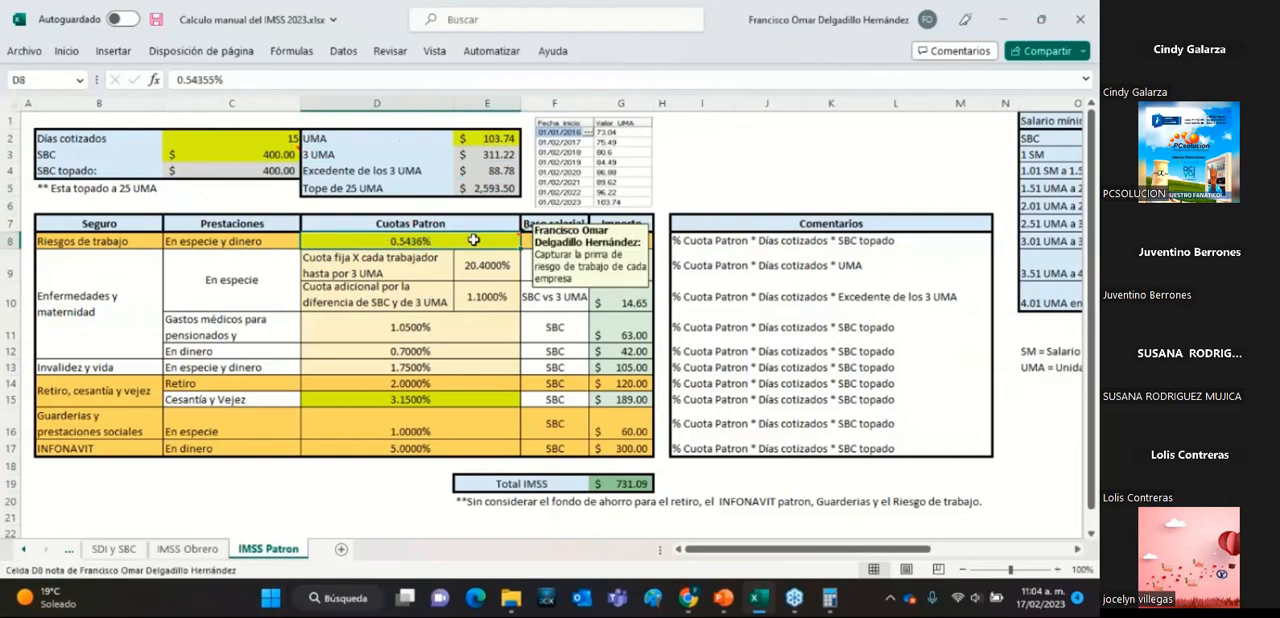
pyautogui.click(290, 138)
pyautogui.click(279, 170)
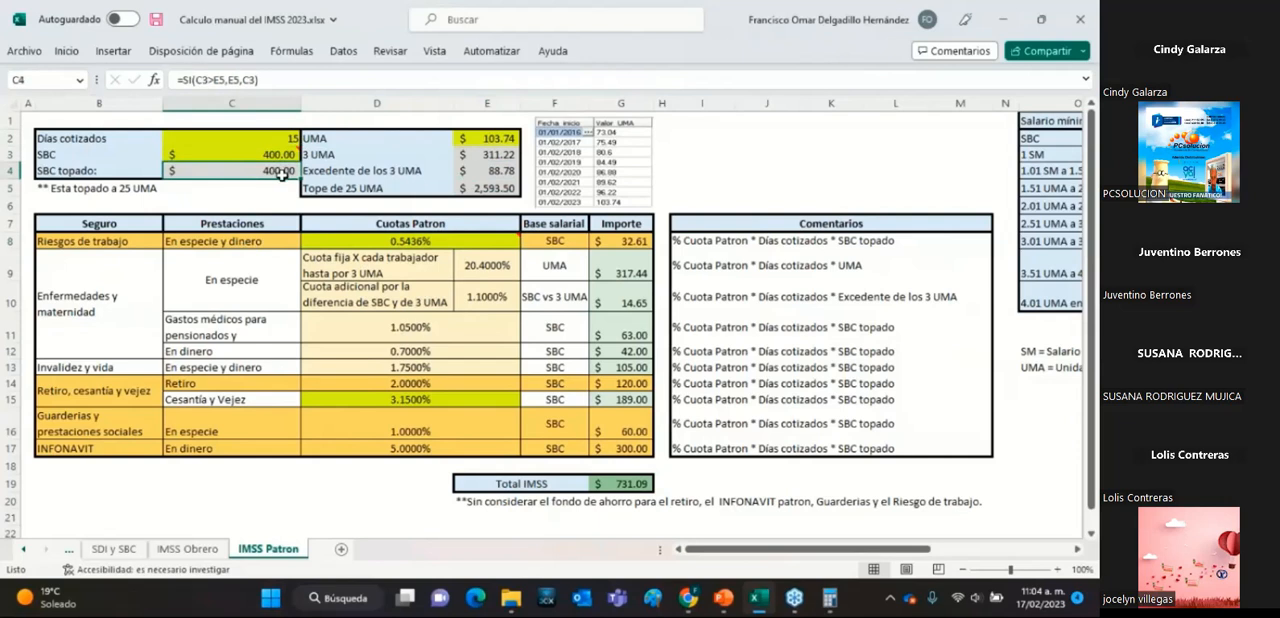
pyautogui.click(693, 254)
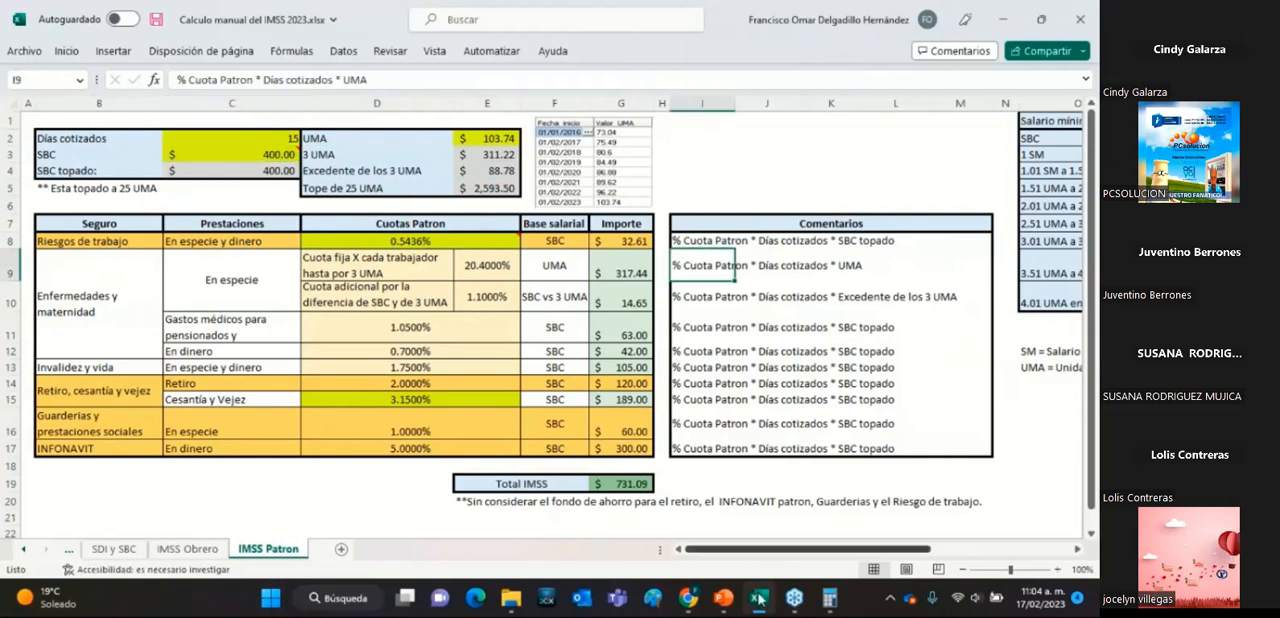
# Switch to Calculadora, clear it, and divide the Riesgos de trabajo rate 0.5436 by 100.
pyautogui.click(829, 598)
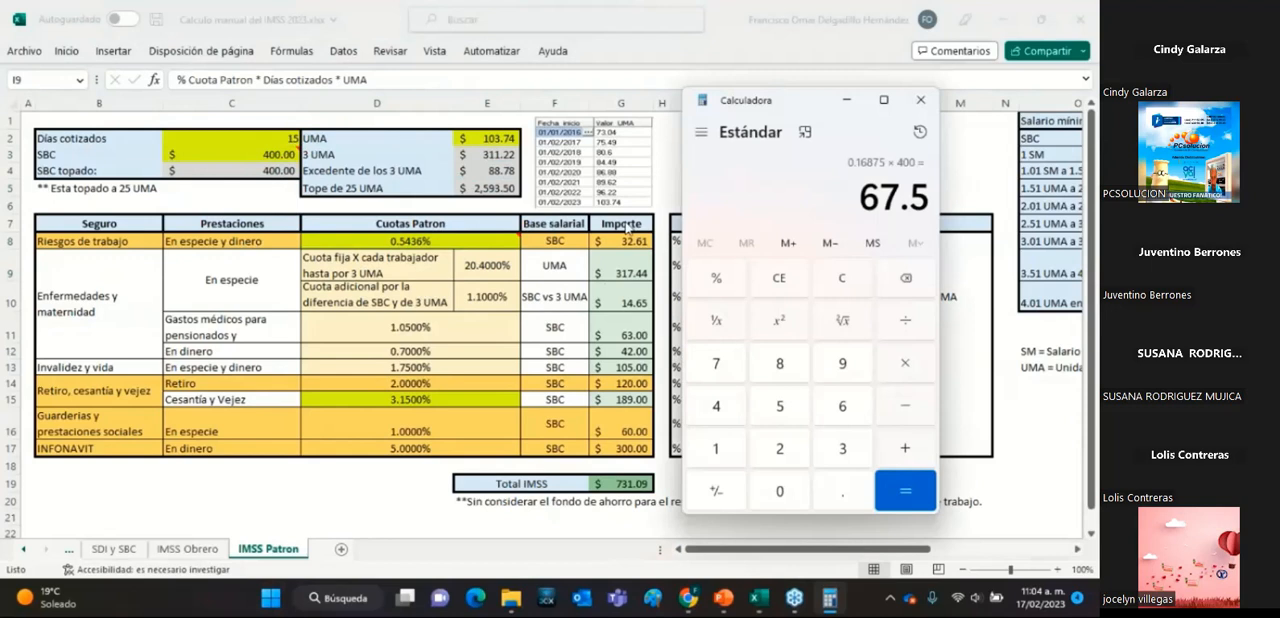
pyautogui.click(844, 284)
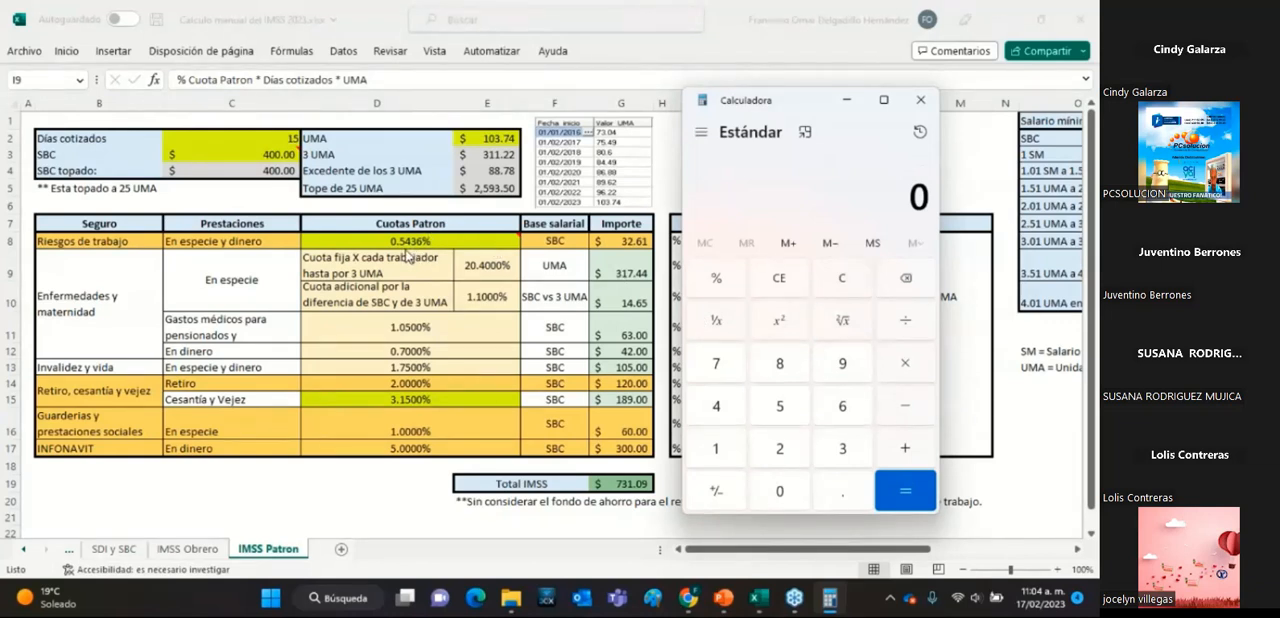
pyautogui.click(832, 492)
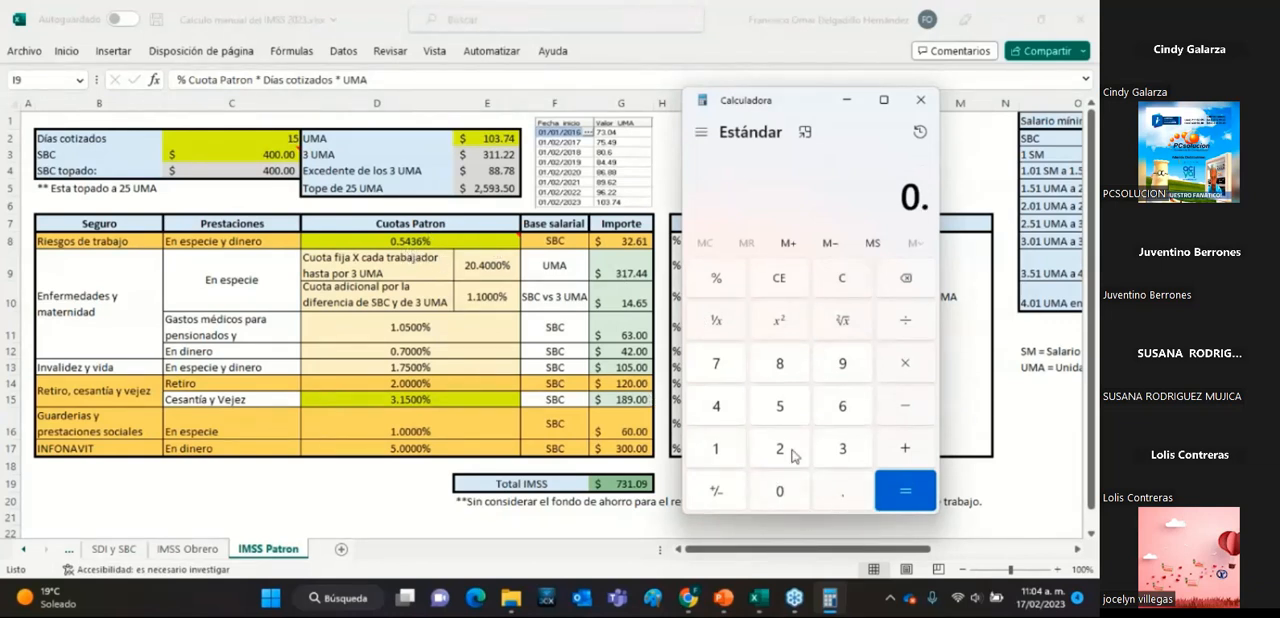
pyautogui.click(770, 408)
pyautogui.click(741, 412)
pyautogui.click(845, 450)
pyautogui.click(845, 408)
pyautogui.click(908, 322)
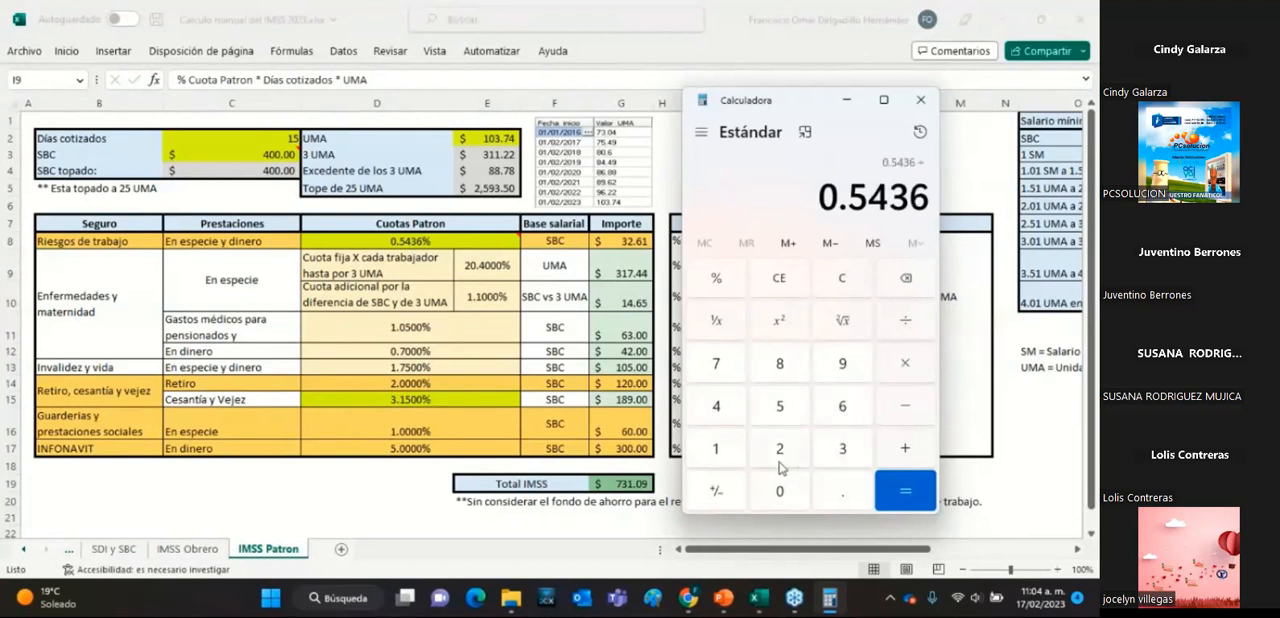
pyautogui.click(716, 460)
pyautogui.click(796, 498)
pyautogui.click(796, 497)
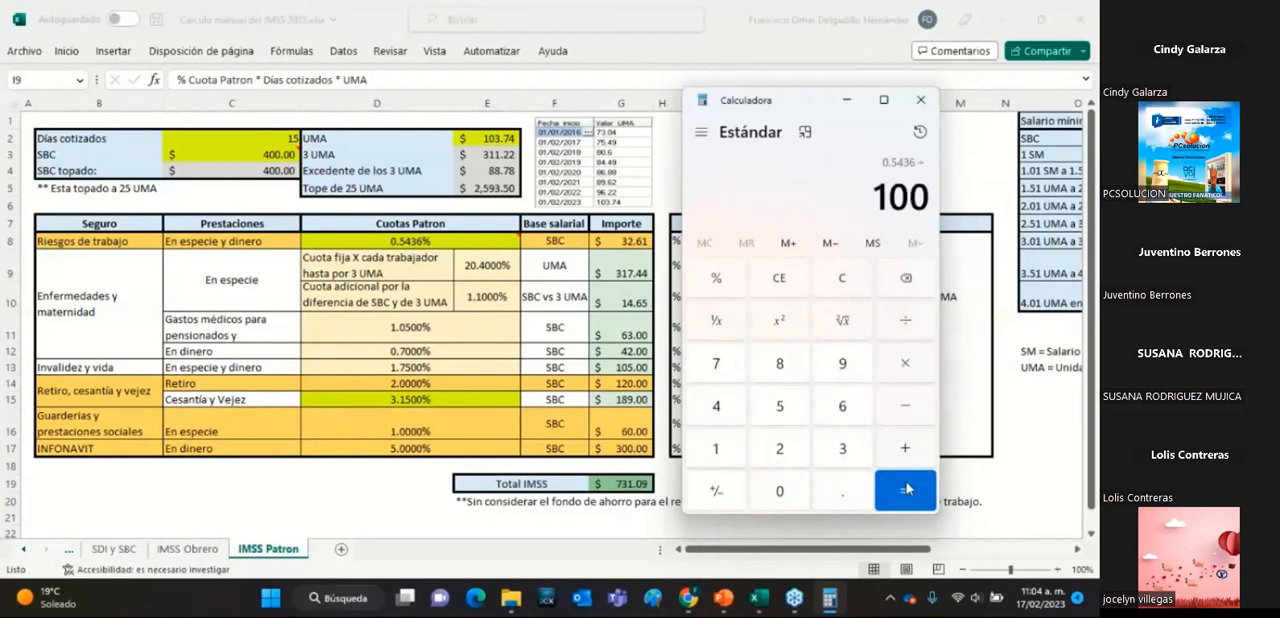
pyautogui.click(900, 490)
# Multiply the decimal Riesgos de trabajo rate by 15 days and by the SBC topado of 400.
pyautogui.click(908, 376)
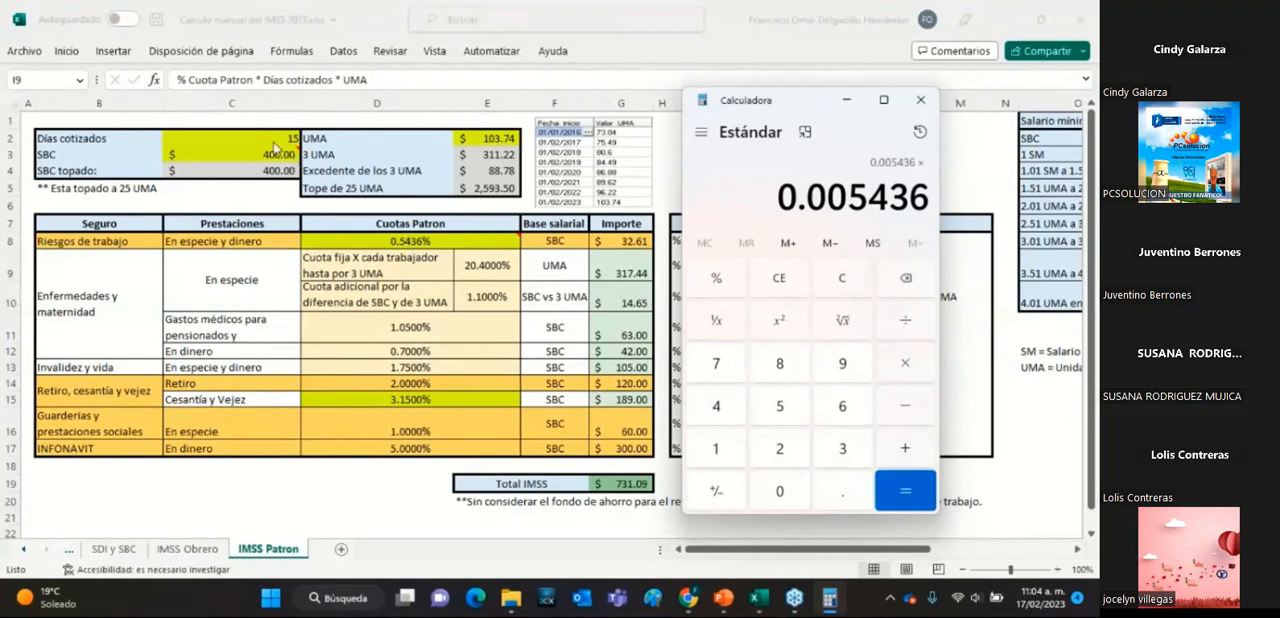
pyautogui.click(714, 452)
pyautogui.click(769, 413)
pyautogui.click(907, 503)
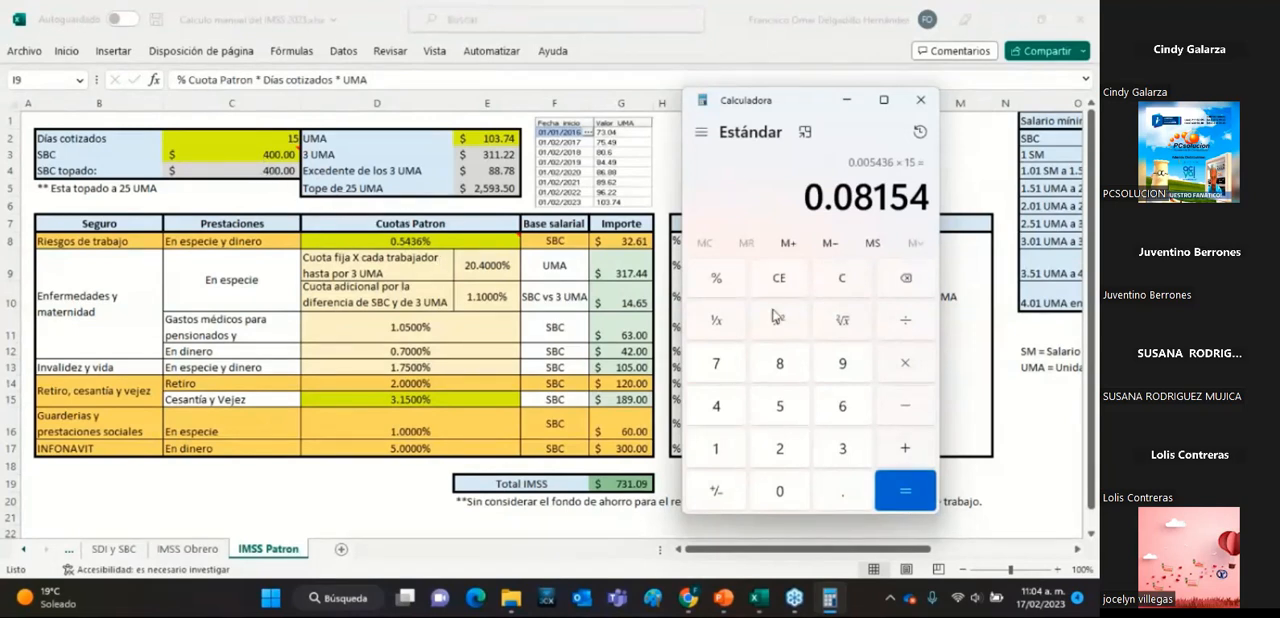
pyautogui.click(905, 363)
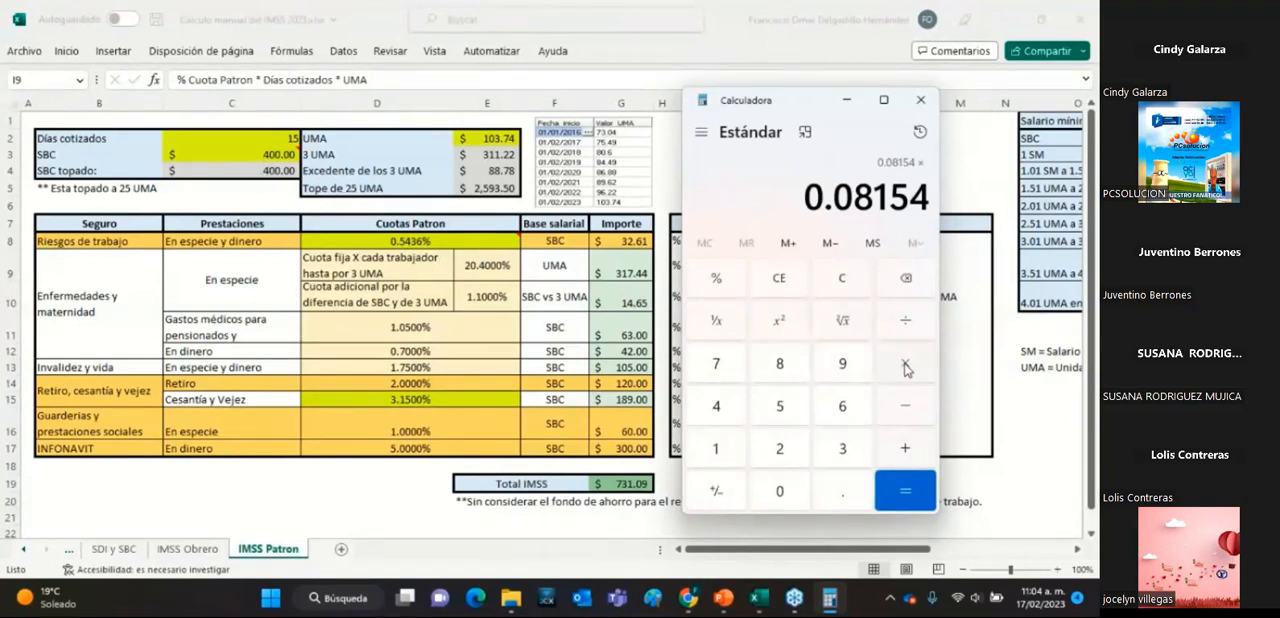
pyautogui.click(733, 414)
pyautogui.click(798, 498)
pyautogui.click(798, 498)
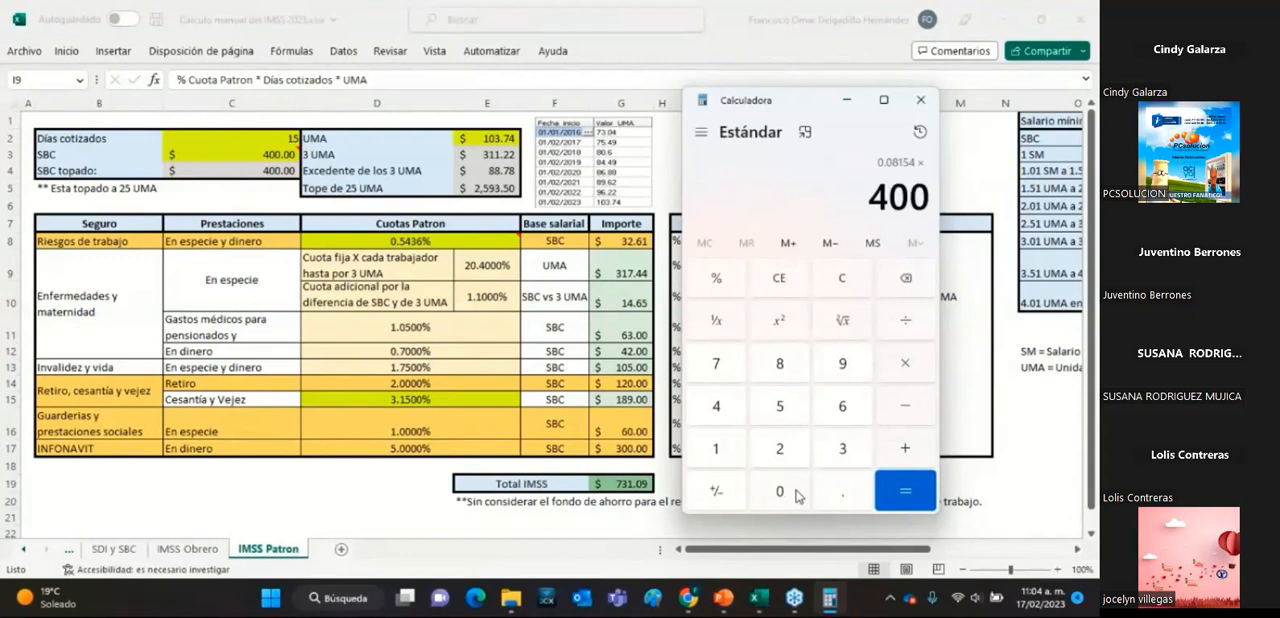
pyautogui.click(925, 491)
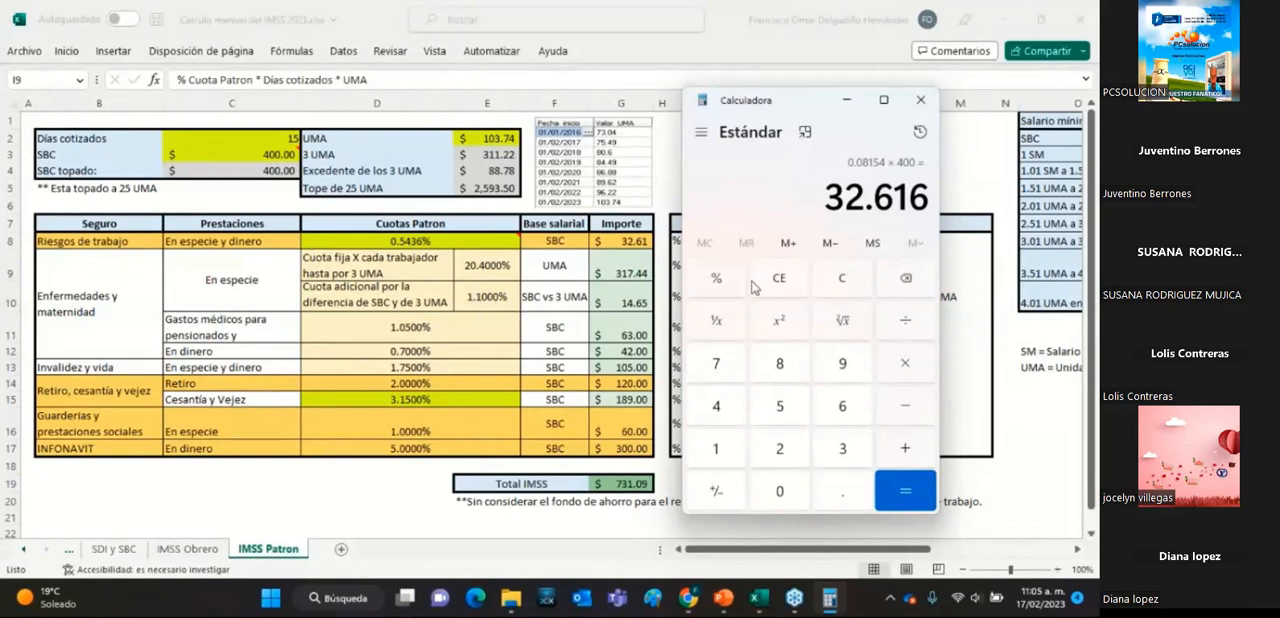
# Clear the calculator and divide the fixed Enfermedades y maternidad rate 20.4 by 100.
pyautogui.click(837, 285)
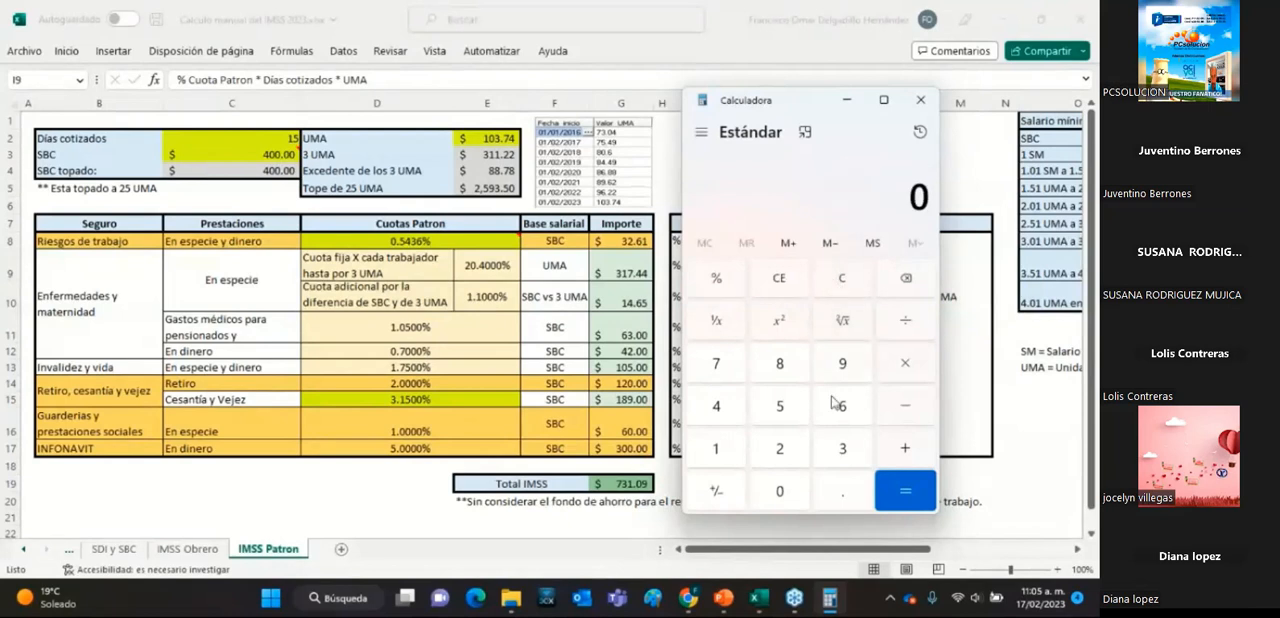
pyautogui.click(782, 452)
pyautogui.click(787, 490)
pyautogui.click(843, 493)
pyautogui.click(727, 414)
pyautogui.click(915, 321)
pyautogui.click(704, 446)
pyautogui.click(778, 490)
pyautogui.click(778, 490)
pyautogui.click(905, 490)
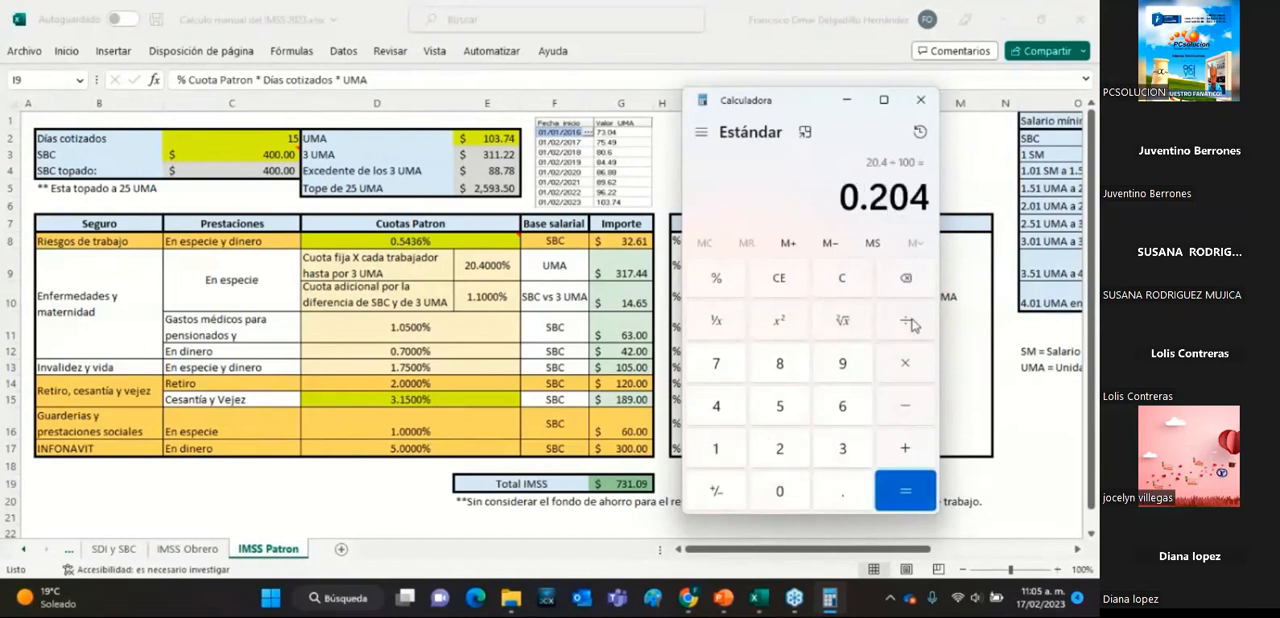
# Try to multiply the fixed-quota rate by 15 days and by 4, and clear the calculation.
pyautogui.click(918, 362)
pyautogui.click(742, 455)
pyautogui.click(777, 418)
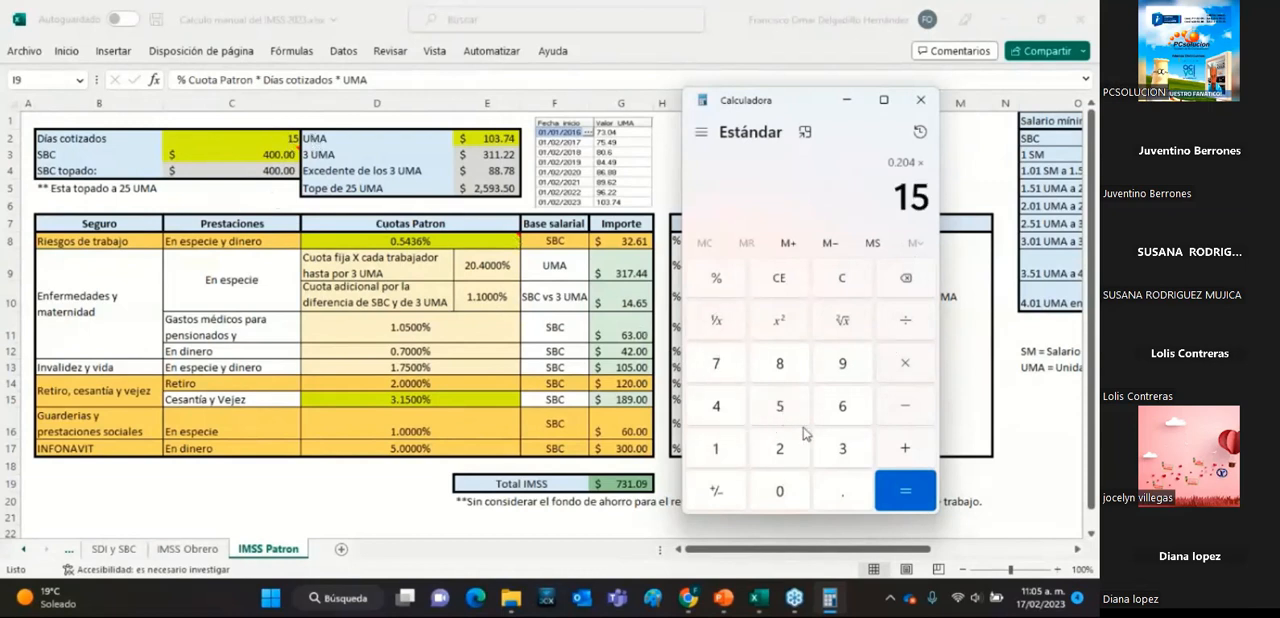
pyautogui.click(903, 489)
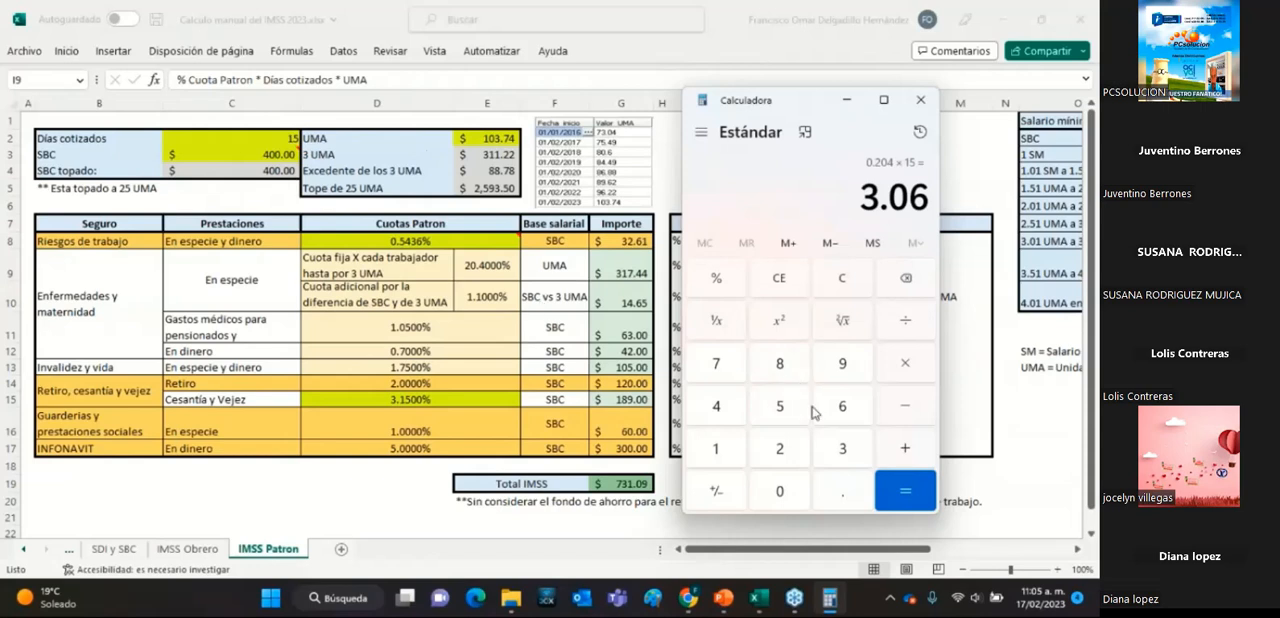
pyautogui.click(911, 368)
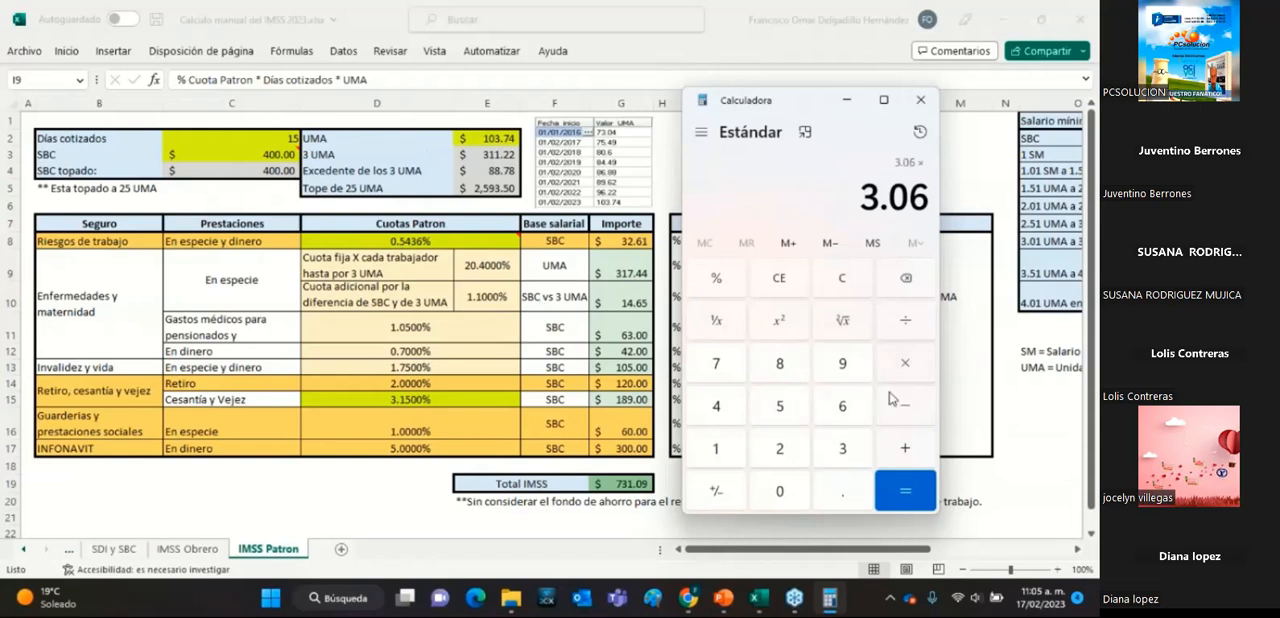
pyautogui.click(723, 408)
pyautogui.click(903, 488)
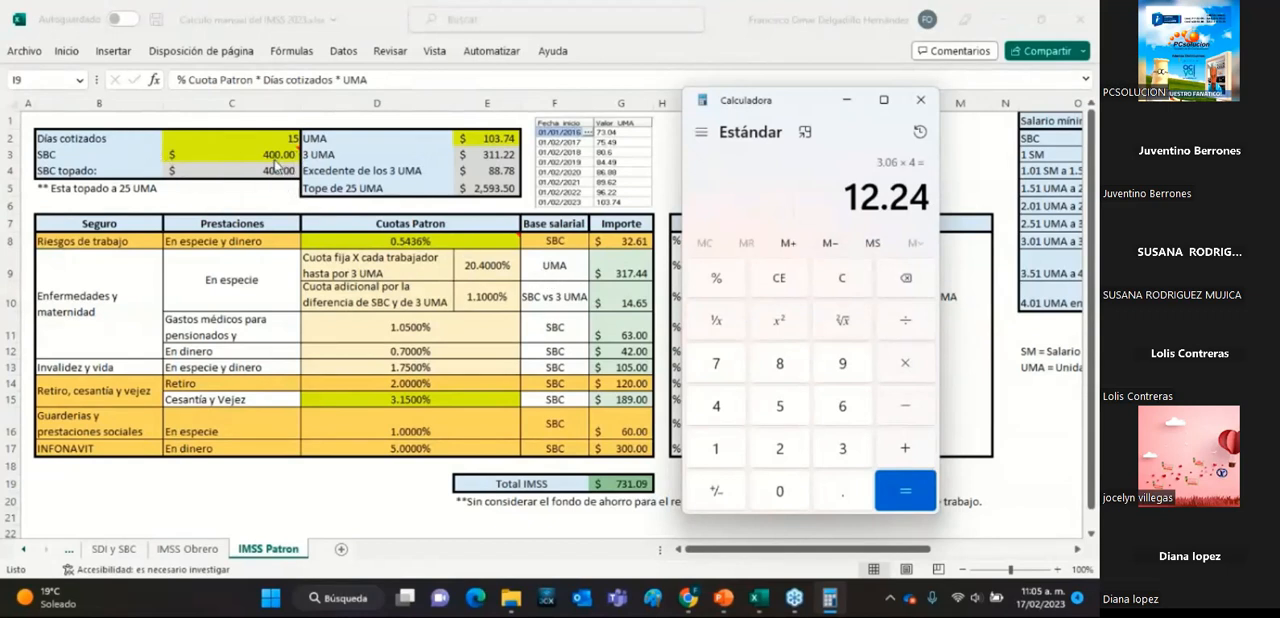
pyautogui.moveTo(805, 110); pyautogui.dragTo(789, 302)
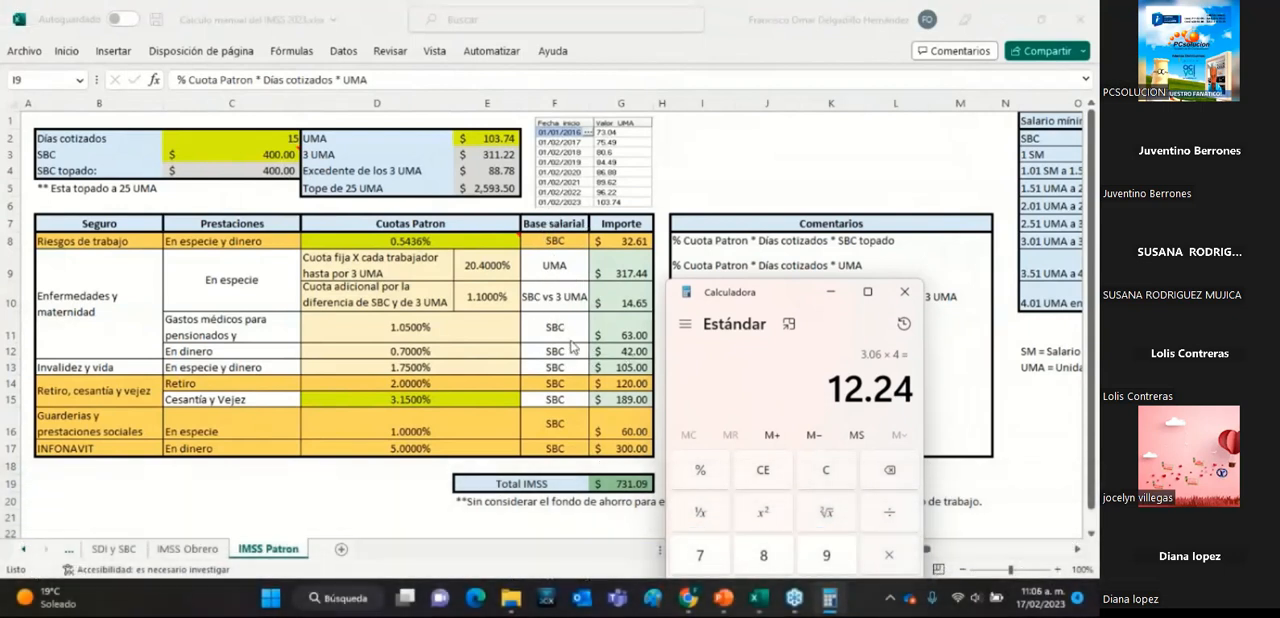
pyautogui.moveTo(782, 302)
pyautogui.mouseDown()
pyautogui.moveTo(772, 373)
pyautogui.moveTo(776, 307)
pyautogui.mouseUp()
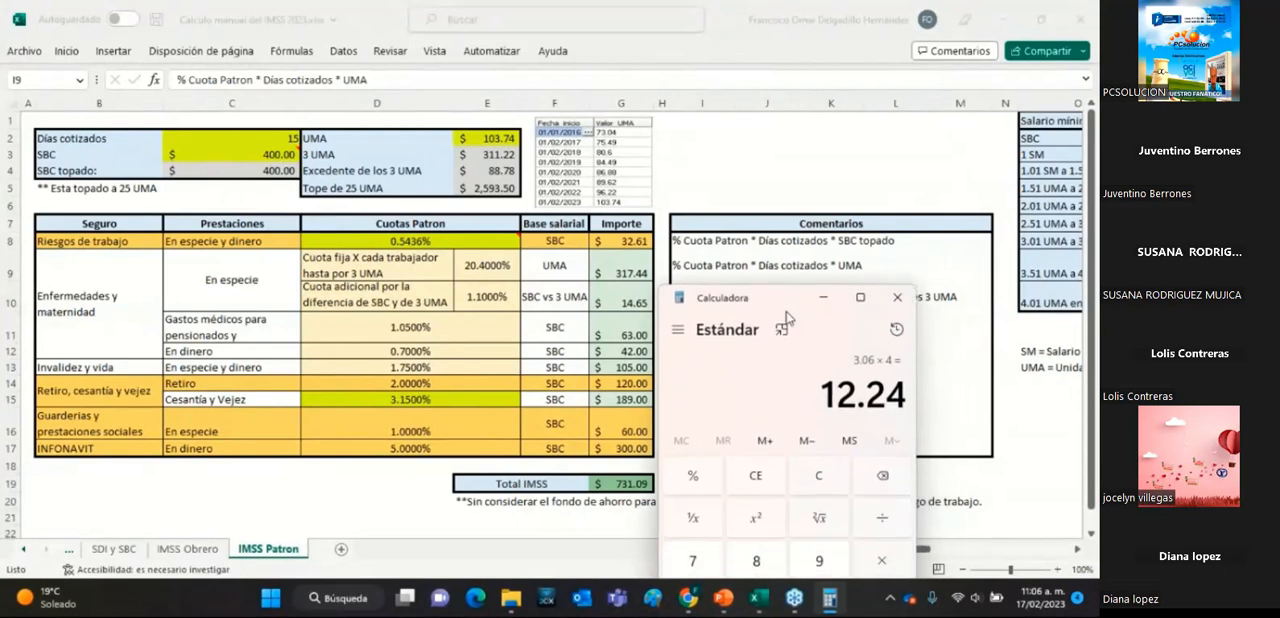
pyautogui.click(819, 476)
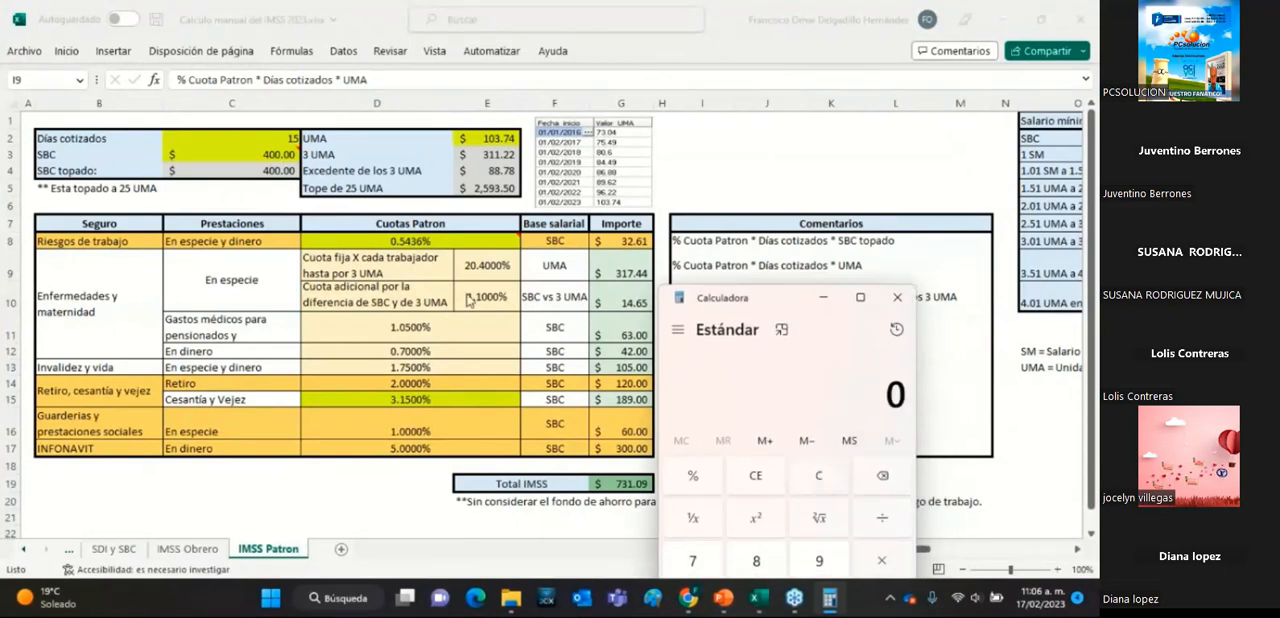
# Restart the fixed per-worker quota calculation by dividing 20.4 by 100.
pyautogui.moveTo(782, 300); pyautogui.dragTo(782, 139)
pyautogui.click(752, 487)
pyautogui.click(756, 522)
pyautogui.click(797, 510)
pyautogui.click(716, 452)
pyautogui.click(878, 372)
pyautogui.click(689, 487)
pyautogui.click(755, 530)
pyautogui.click(755, 530)
pyautogui.click(873, 524)
pyautogui.moveTo(774, 136); pyautogui.dragTo(763, 190)
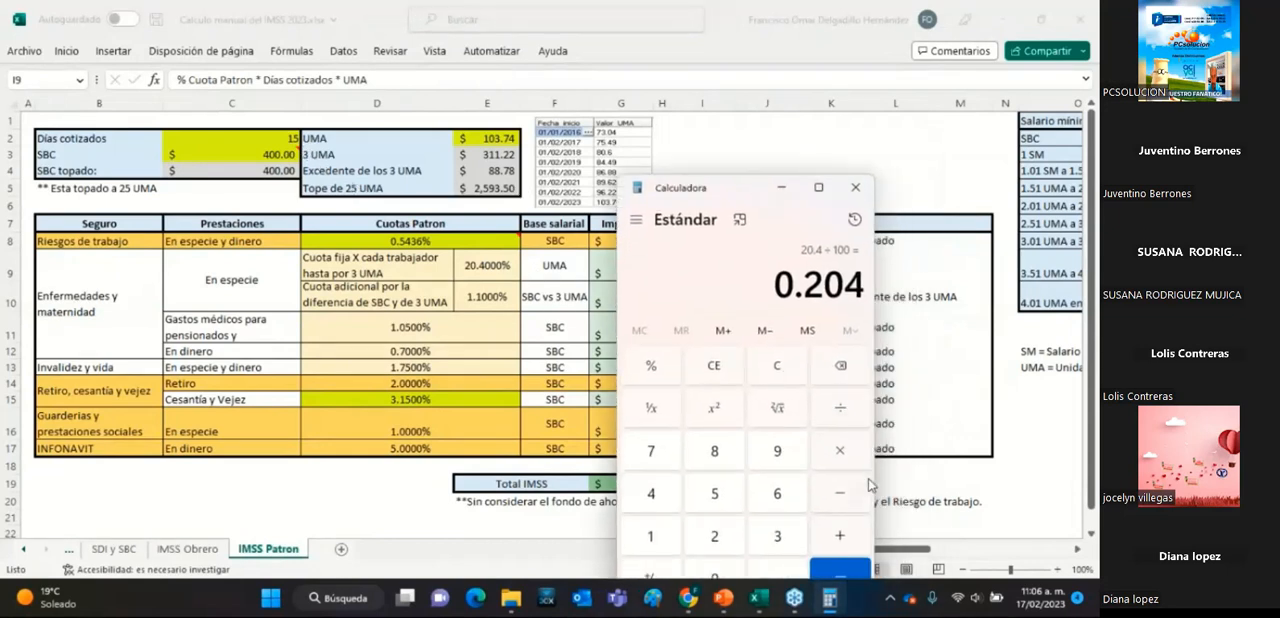
# Multiply the decimal fixed-quota rate by 15 days.
pyautogui.click(836, 459)
pyautogui.click(716, 492)
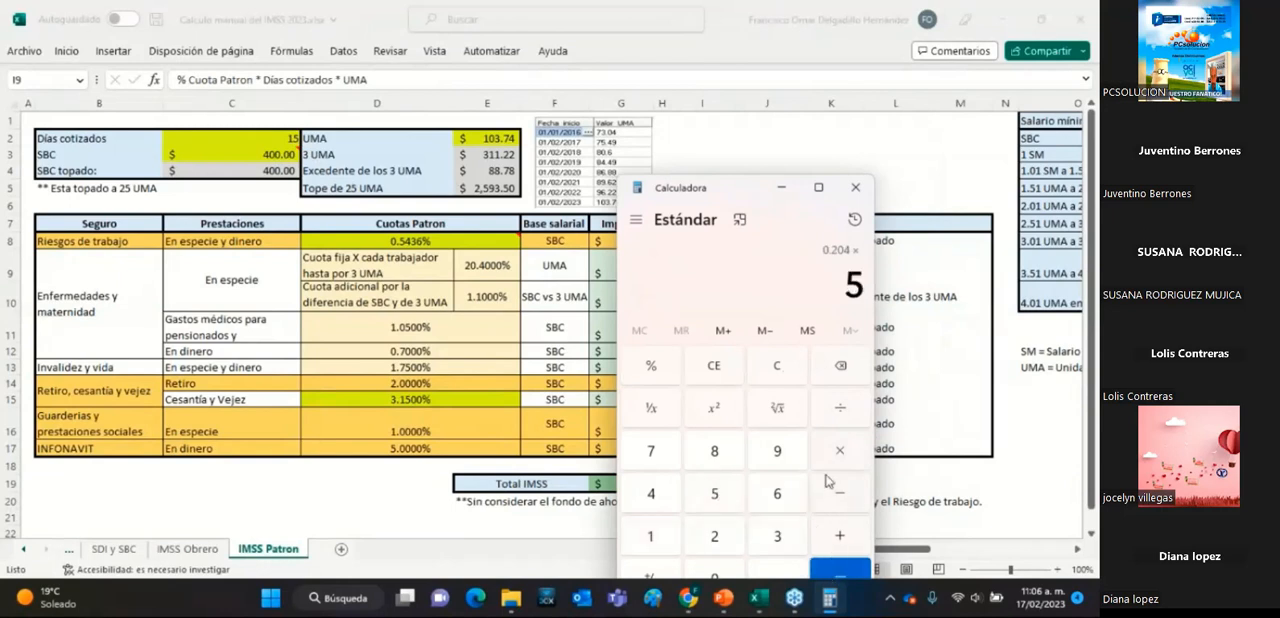
pyautogui.click(840, 366)
pyautogui.click(652, 538)
pyautogui.click(711, 492)
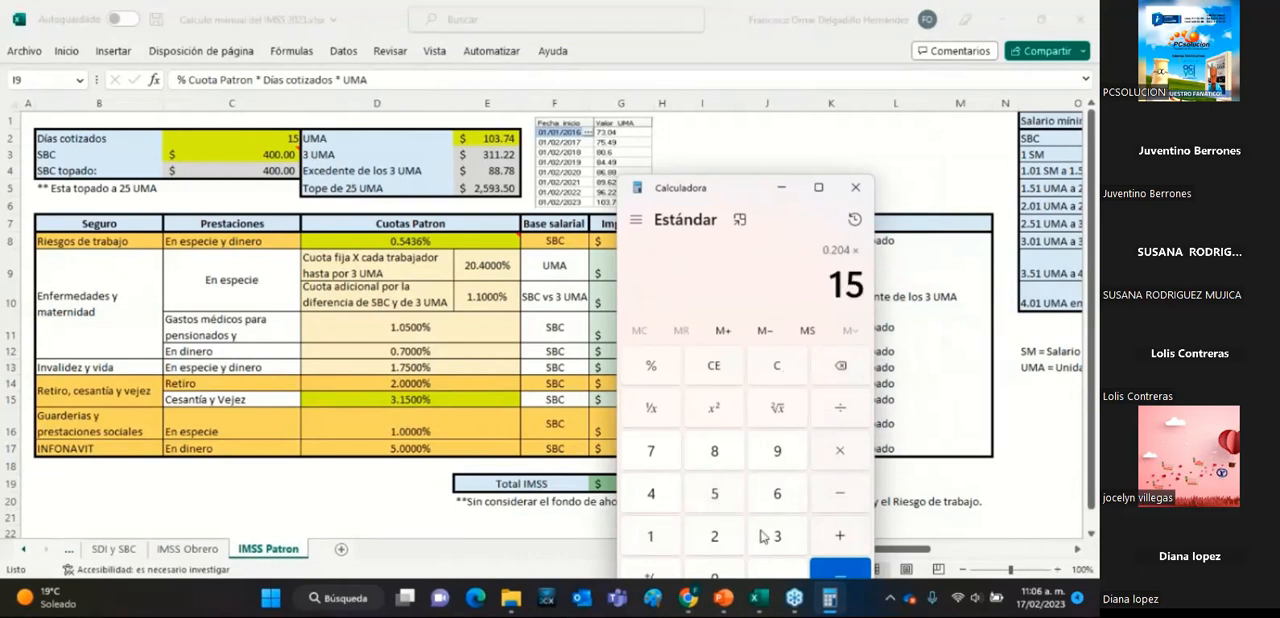
pyautogui.click(840, 572)
# Complete the fixed-quota calculation by multiplying the result by the UMA value 103.74.
pyautogui.moveTo(745, 188); pyautogui.dragTo(755, 297)
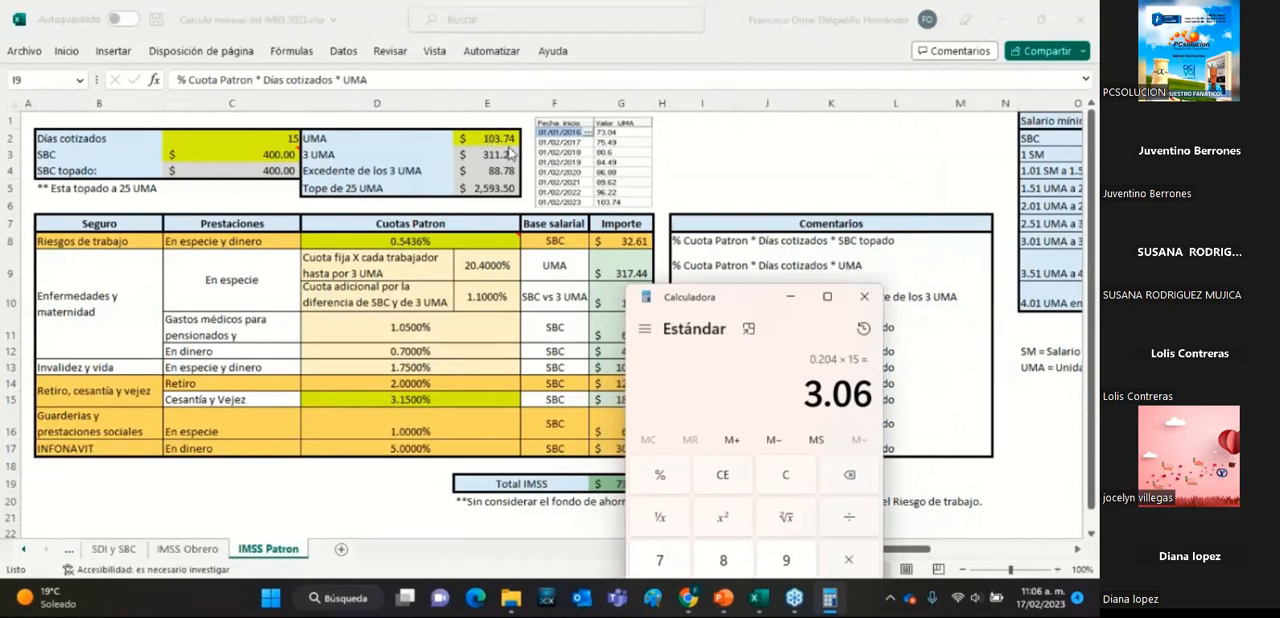
pyautogui.moveTo(762, 292); pyautogui.dragTo(823, 164)
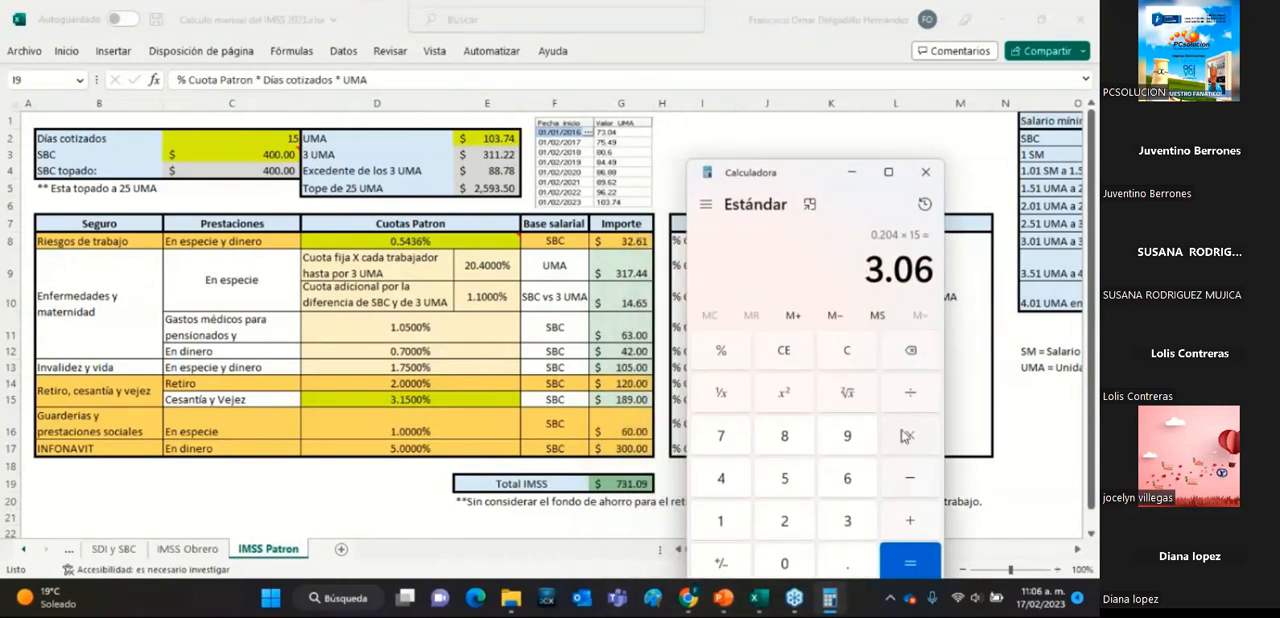
pyautogui.click(721, 521)
pyautogui.click(779, 565)
pyautogui.click(845, 530)
pyautogui.click(849, 565)
pyautogui.click(728, 440)
pyautogui.click(731, 480)
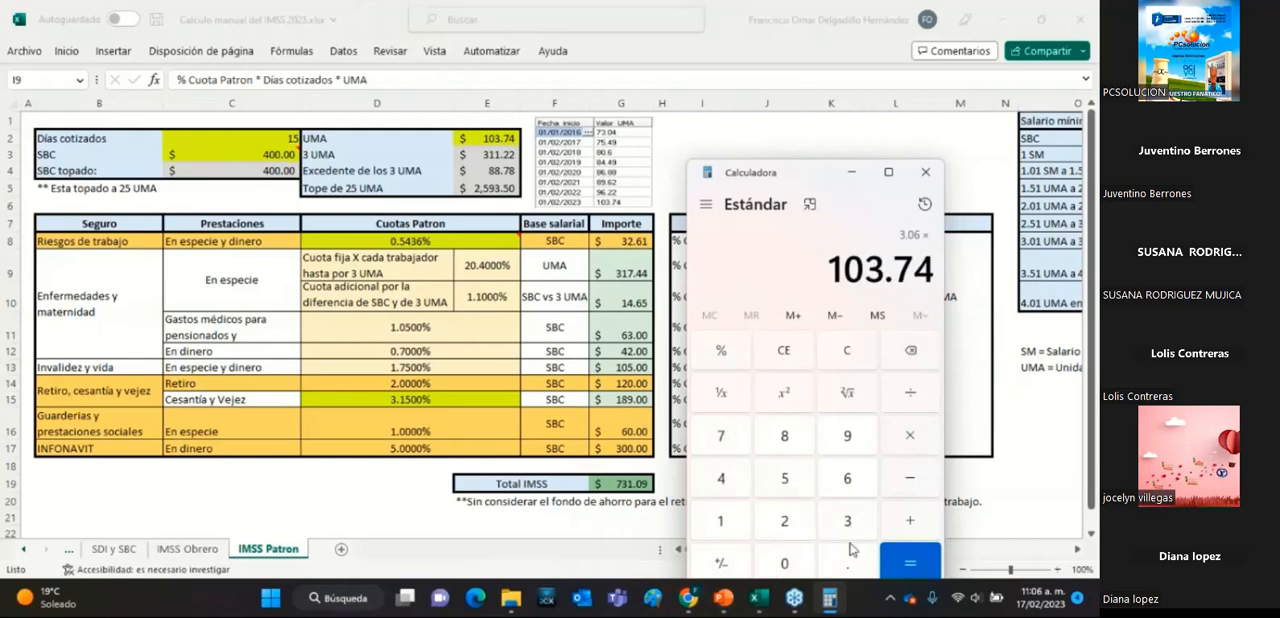
pyautogui.click(906, 566)
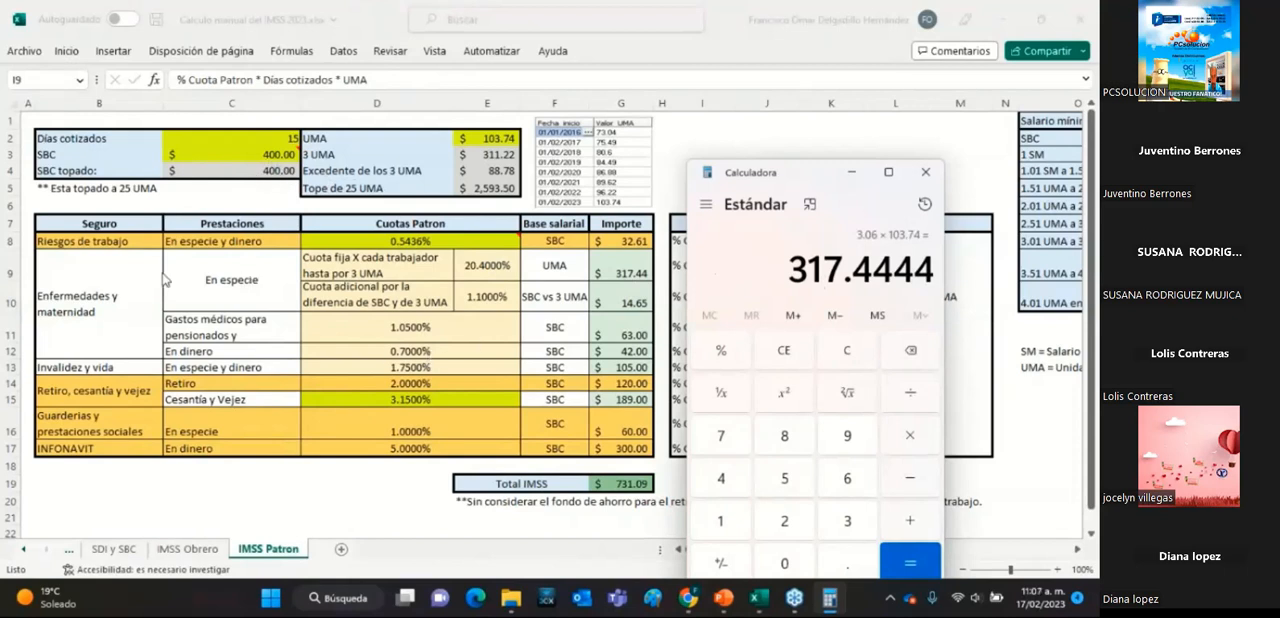
# Clear the calculator and divide the additional-quota rate 1.1 by 100.
pyautogui.click(845, 352)
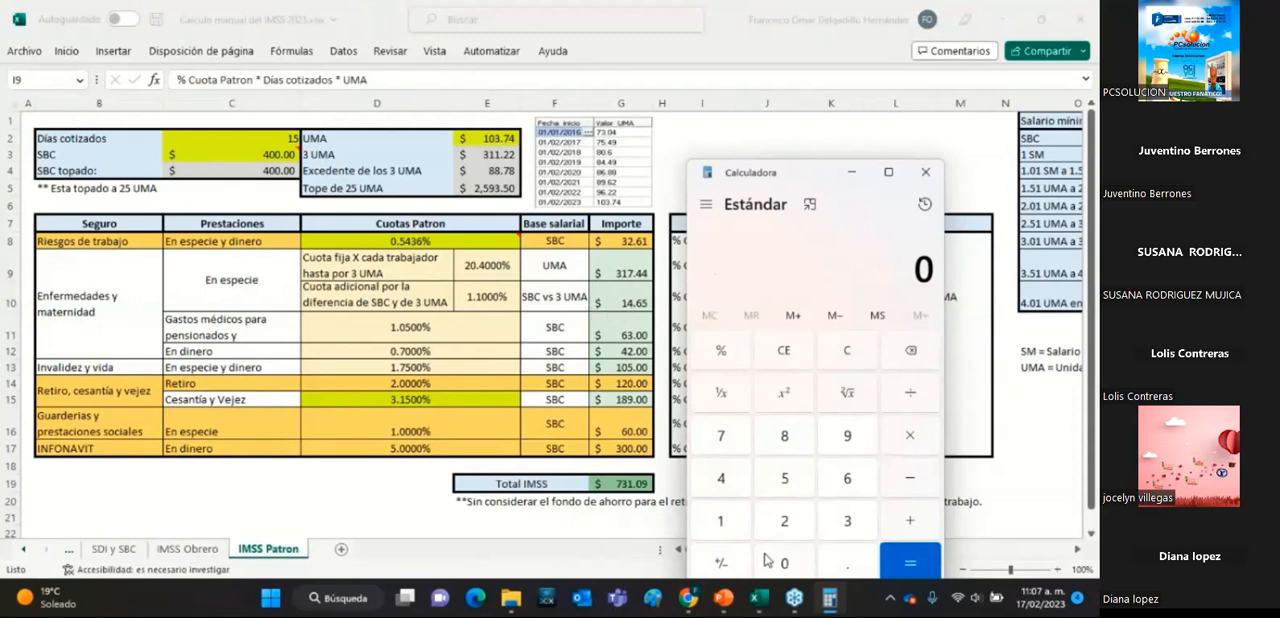
pyautogui.click(722, 524)
pyautogui.click(846, 567)
pyautogui.click(735, 528)
pyautogui.click(722, 527)
pyautogui.doubleClick(786, 566)
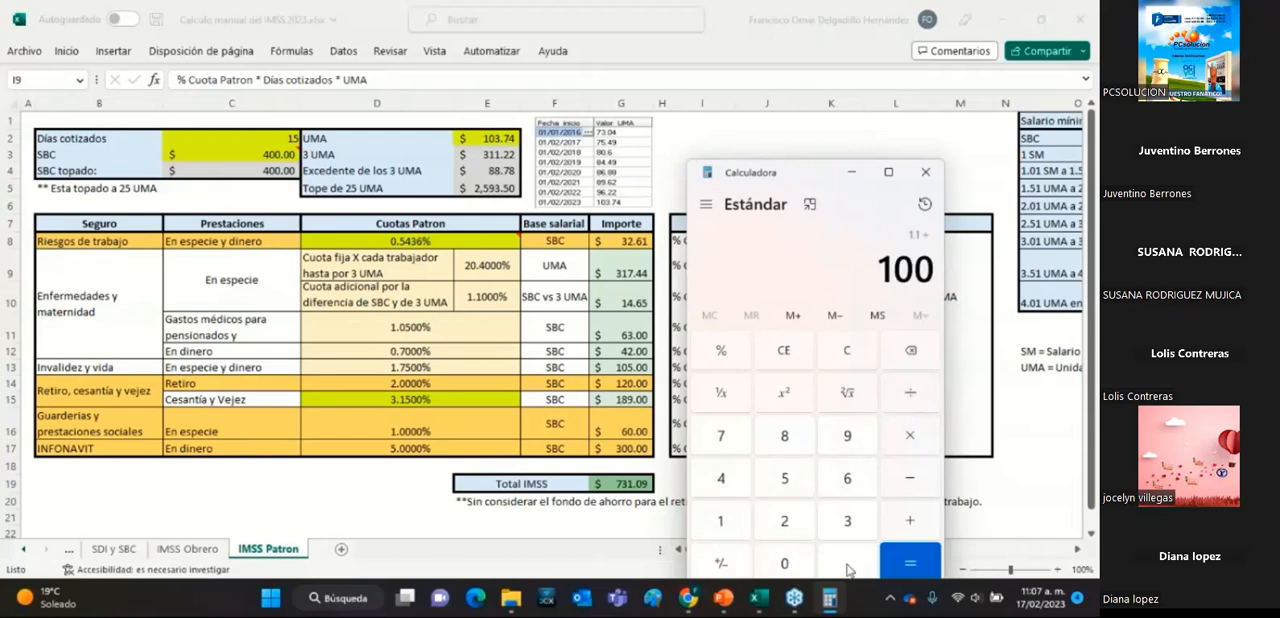
pyautogui.click(908, 562)
# Check the formula comment for the additional quota and multiply its decimal rate by 15 days.
pyautogui.moveTo(824, 182); pyautogui.dragTo(786, 313)
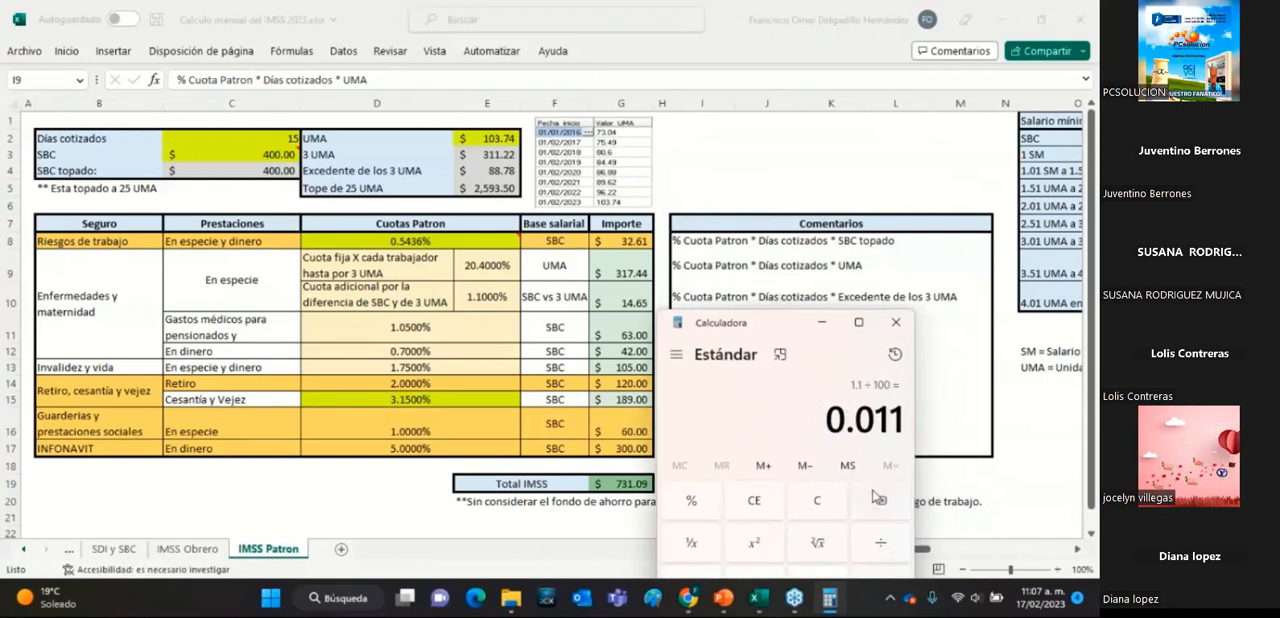
pyautogui.moveTo(773, 331); pyautogui.dragTo(784, 157)
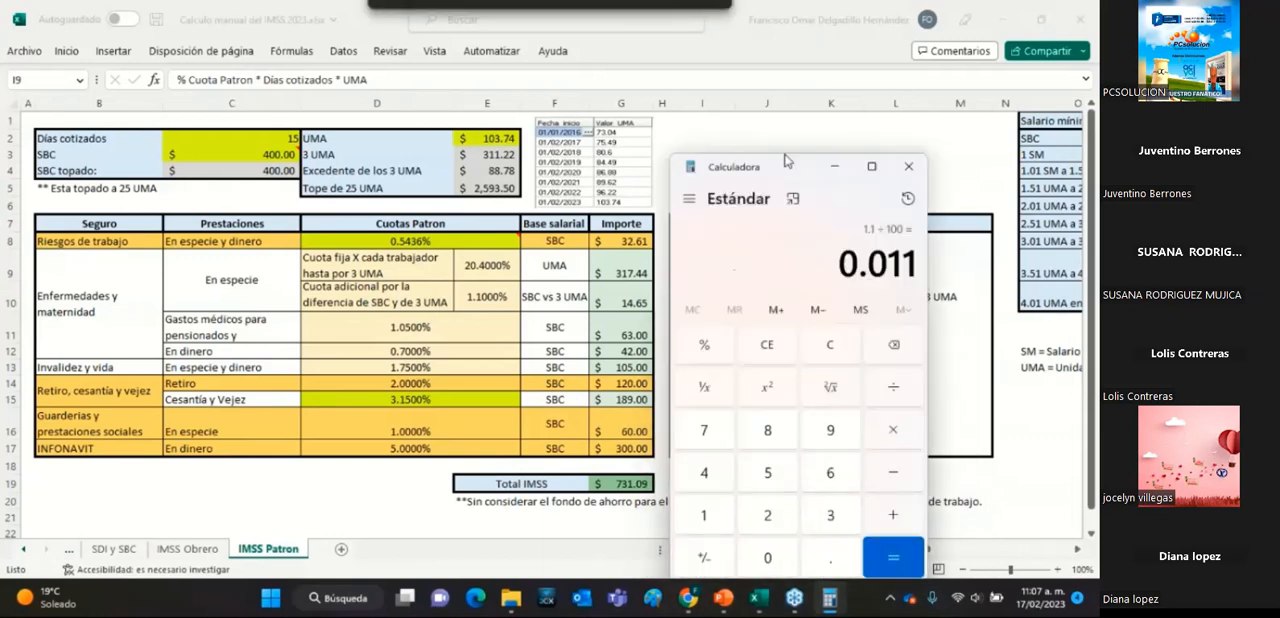
pyautogui.click(891, 412)
pyautogui.click(712, 500)
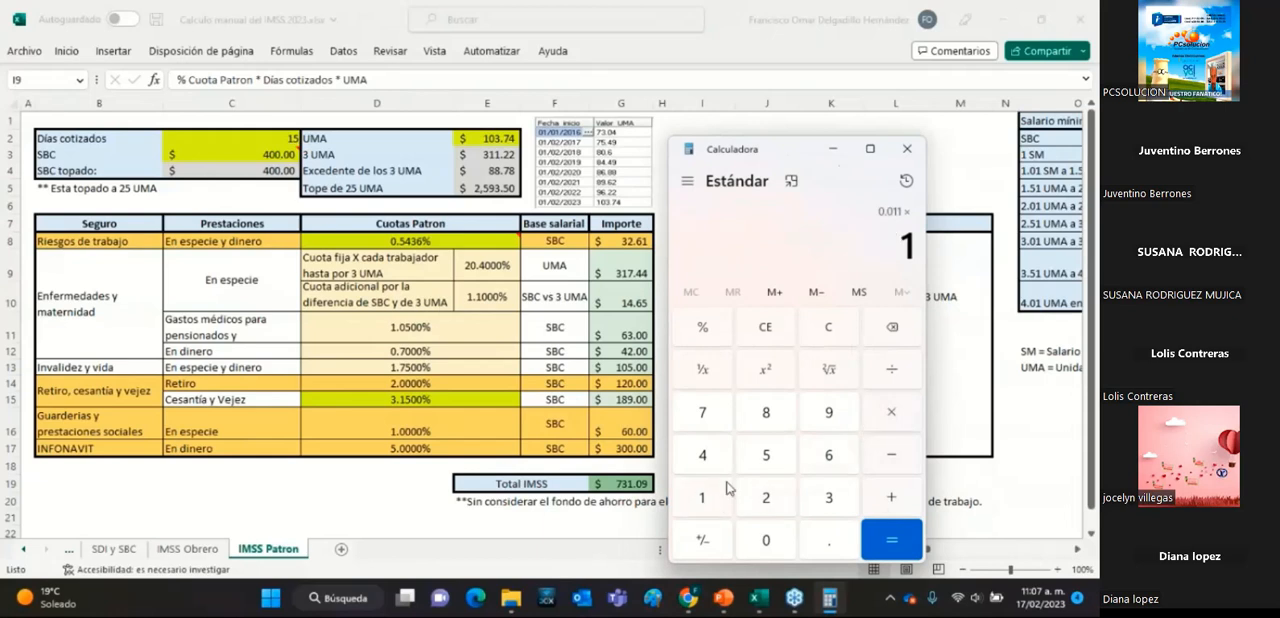
pyautogui.click(755, 458)
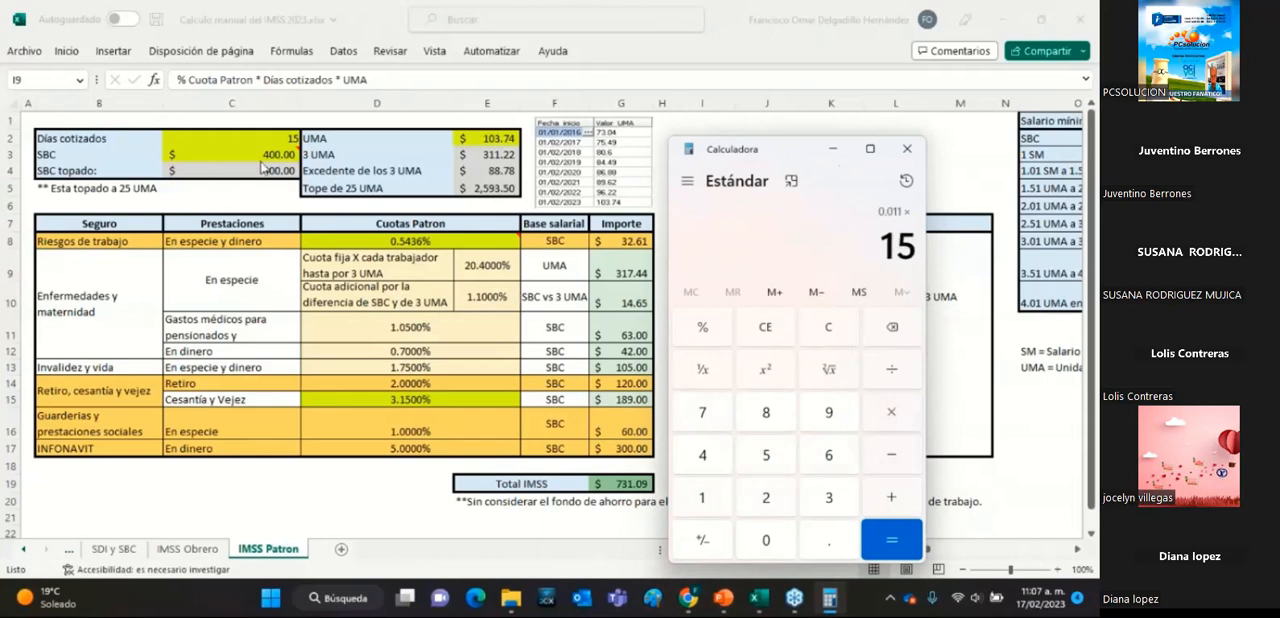
pyautogui.click(870, 522)
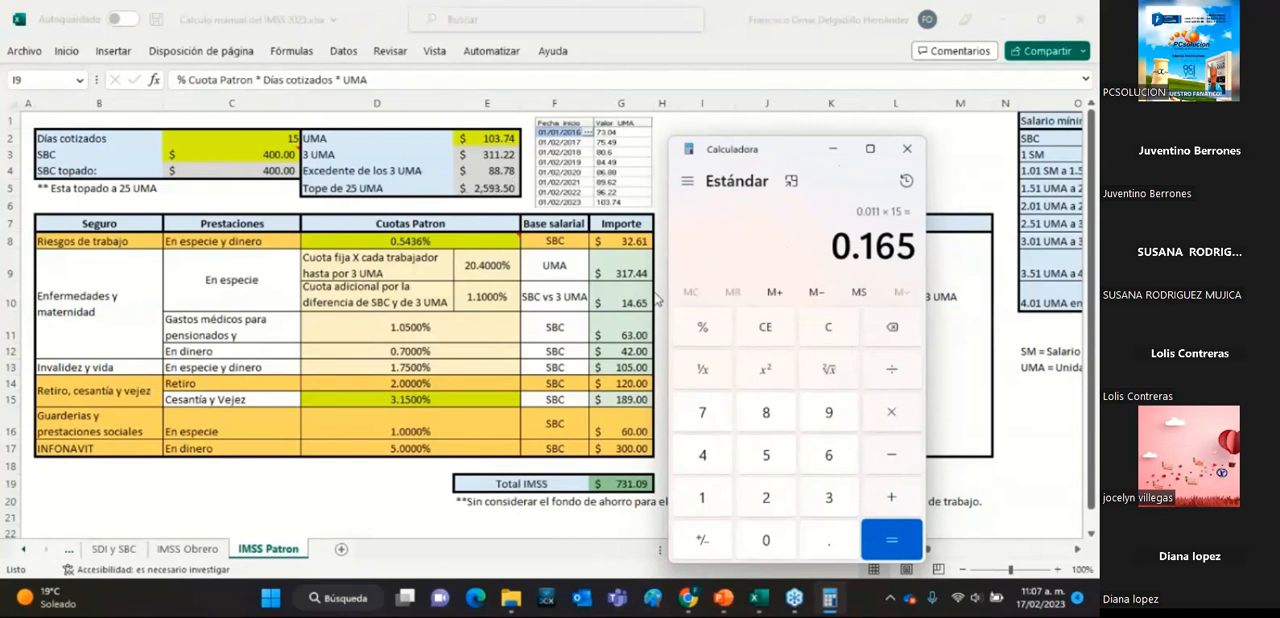
# Complete the additional-quota calculation by multiplying the result by the Excedente de los 3 UMA value 88.78.
pyautogui.click(893, 416)
pyautogui.click(766, 412)
pyautogui.click(766, 412)
pyautogui.click(824, 537)
pyautogui.click(702, 412)
pyautogui.click(766, 412)
pyautogui.click(891, 541)
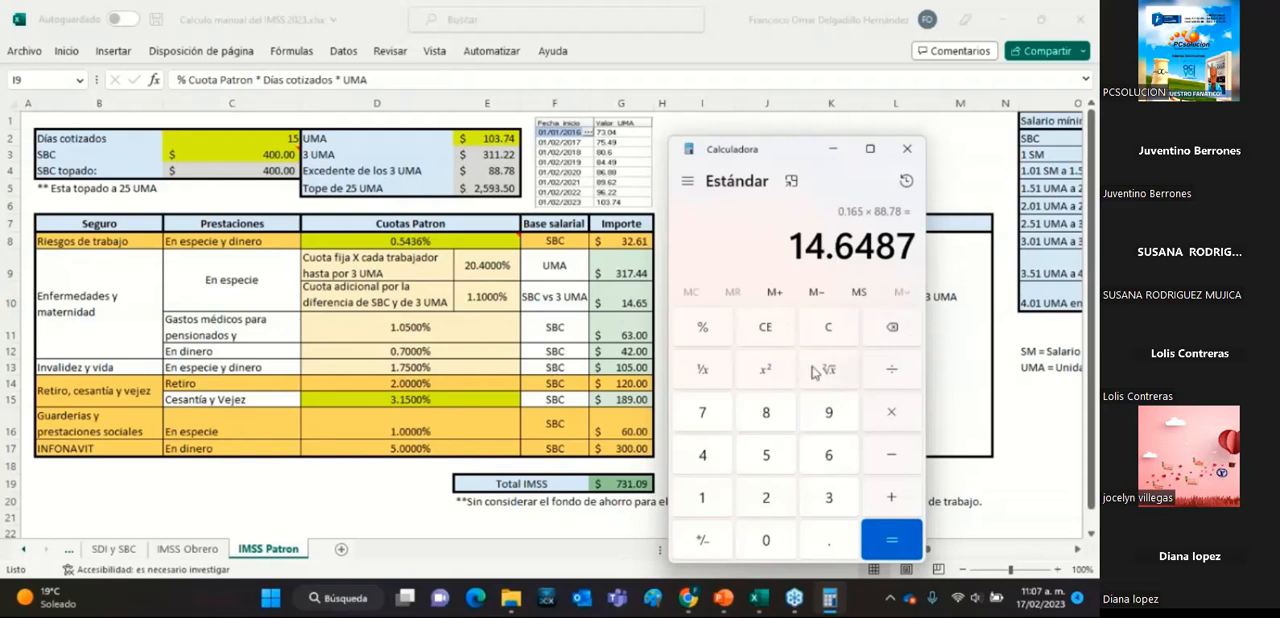
# Clear the calculator and divide the Gastos médicos para pensionados rate 1.05 by 100.
pyautogui.click(830, 332)
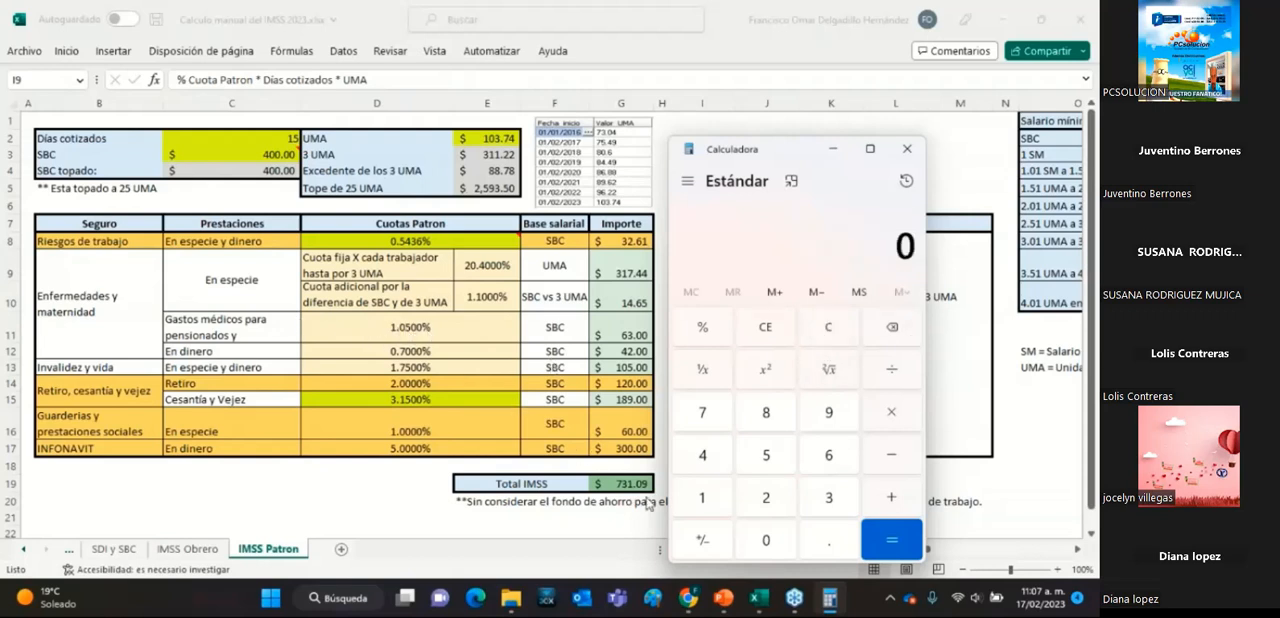
pyautogui.click(718, 514)
pyautogui.click(820, 542)
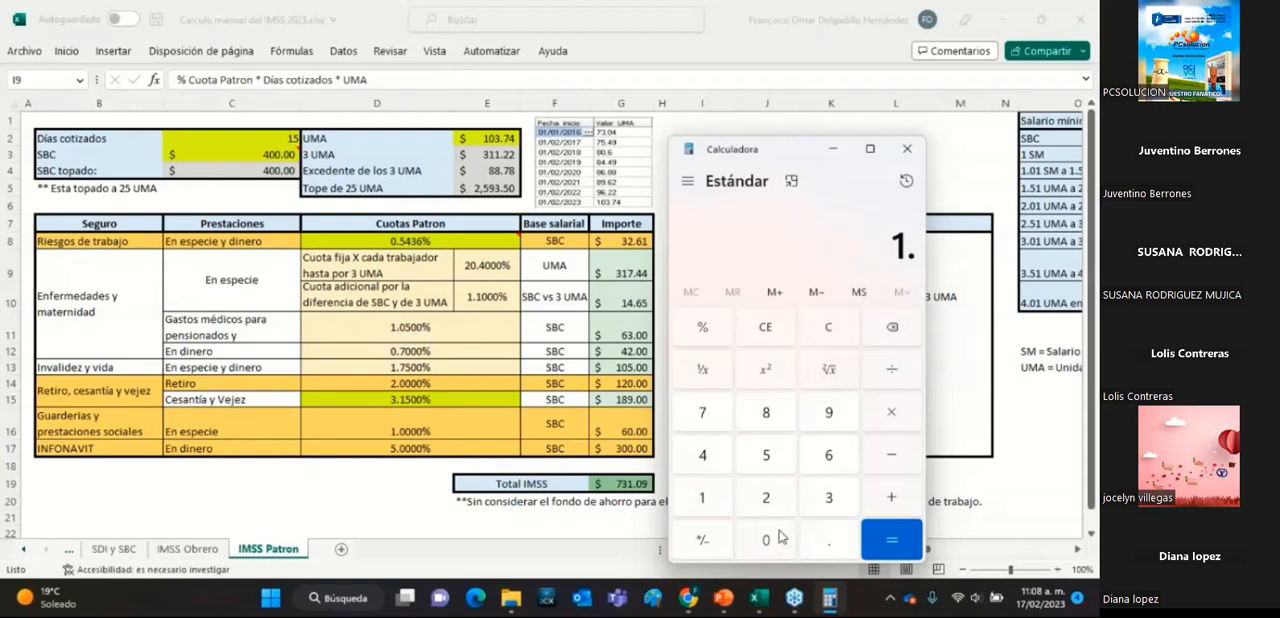
pyautogui.click(772, 540)
pyautogui.click(766, 458)
pyautogui.click(886, 386)
pyautogui.click(703, 500)
pyautogui.click(766, 540)
pyautogui.click(766, 540)
pyautogui.click(906, 541)
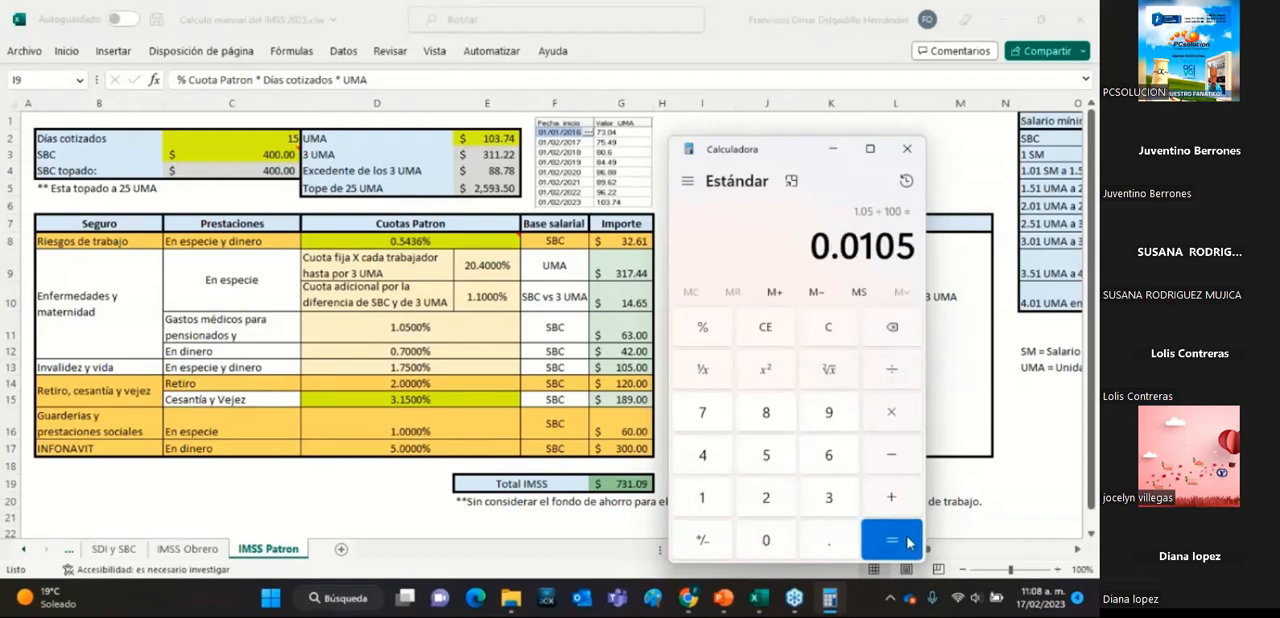
# Multiply the Gastos médicos decimal rate by 15 days and the SBC topado 400, and compare the product with the amount in the workbook.
pyautogui.click(903, 421)
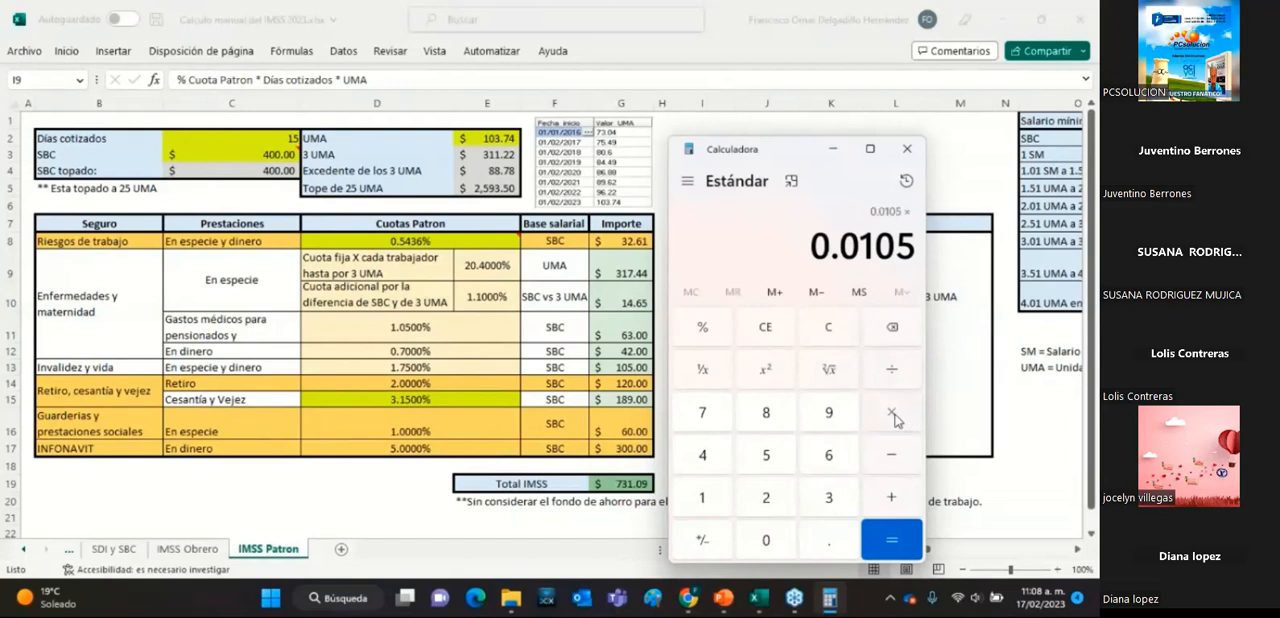
pyautogui.click(711, 503)
pyautogui.click(764, 457)
pyautogui.click(893, 422)
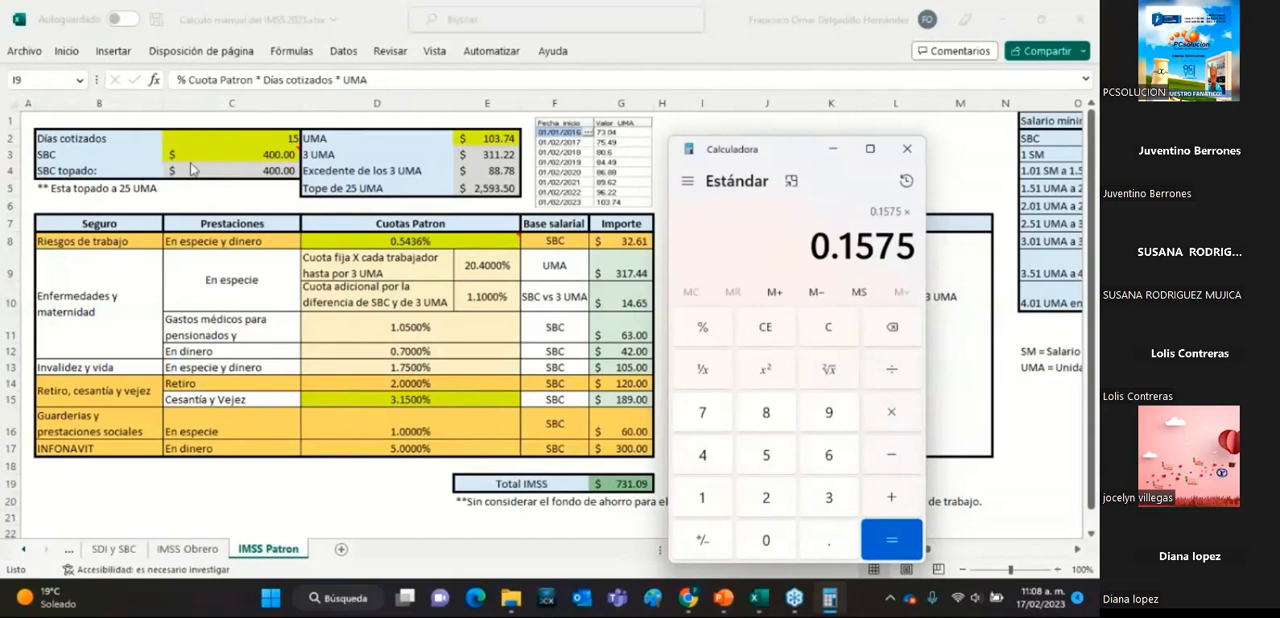
pyautogui.click(714, 458)
pyautogui.click(770, 541)
pyautogui.click(770, 541)
pyautogui.click(890, 540)
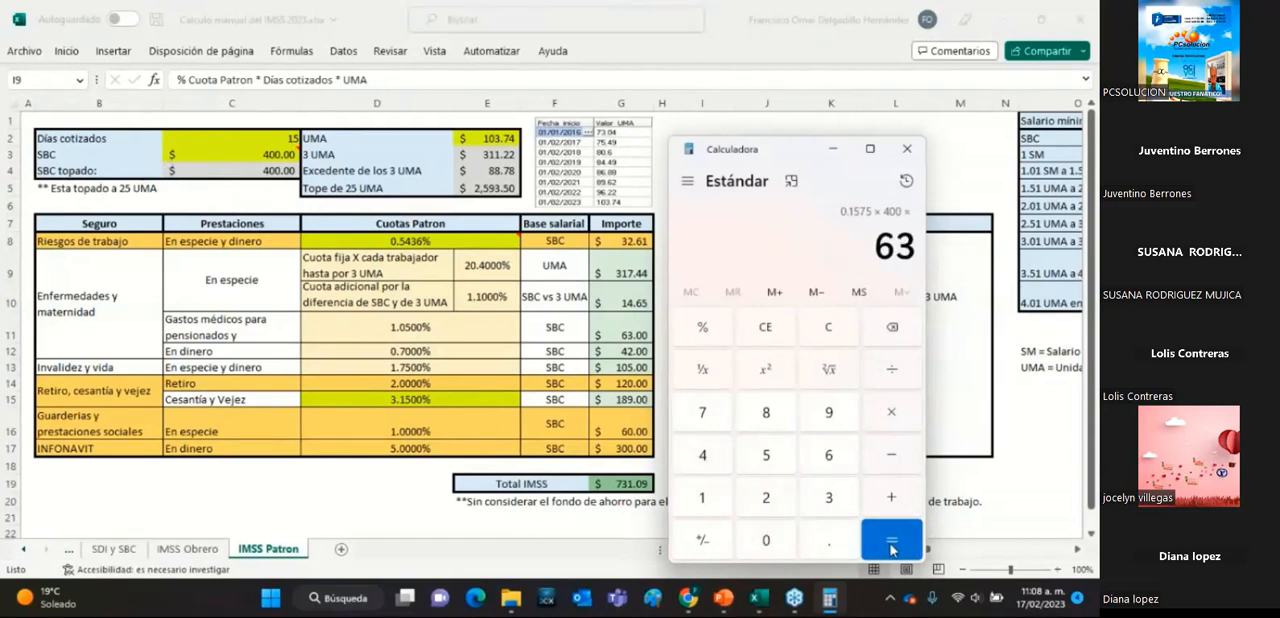
pyautogui.click(628, 341)
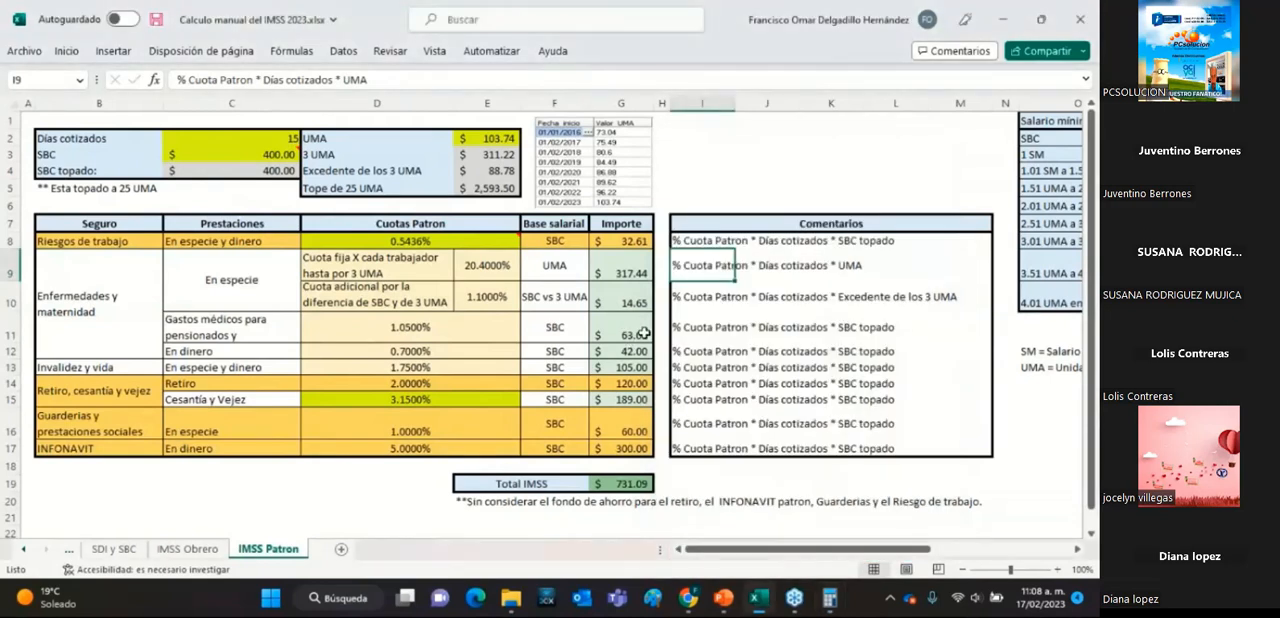
# Return to the calculator, clear it and divide the Enfermedades y maternidad En dinero rate 0.7 by 100.
pyautogui.click(829, 598)
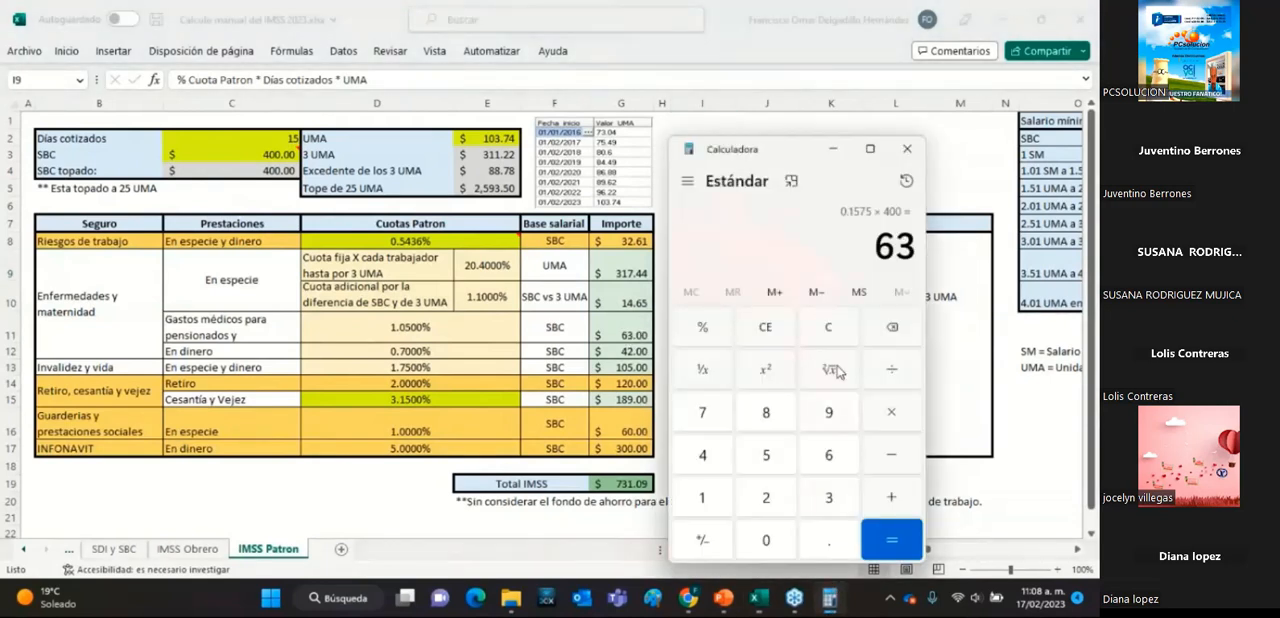
pyautogui.click(835, 335)
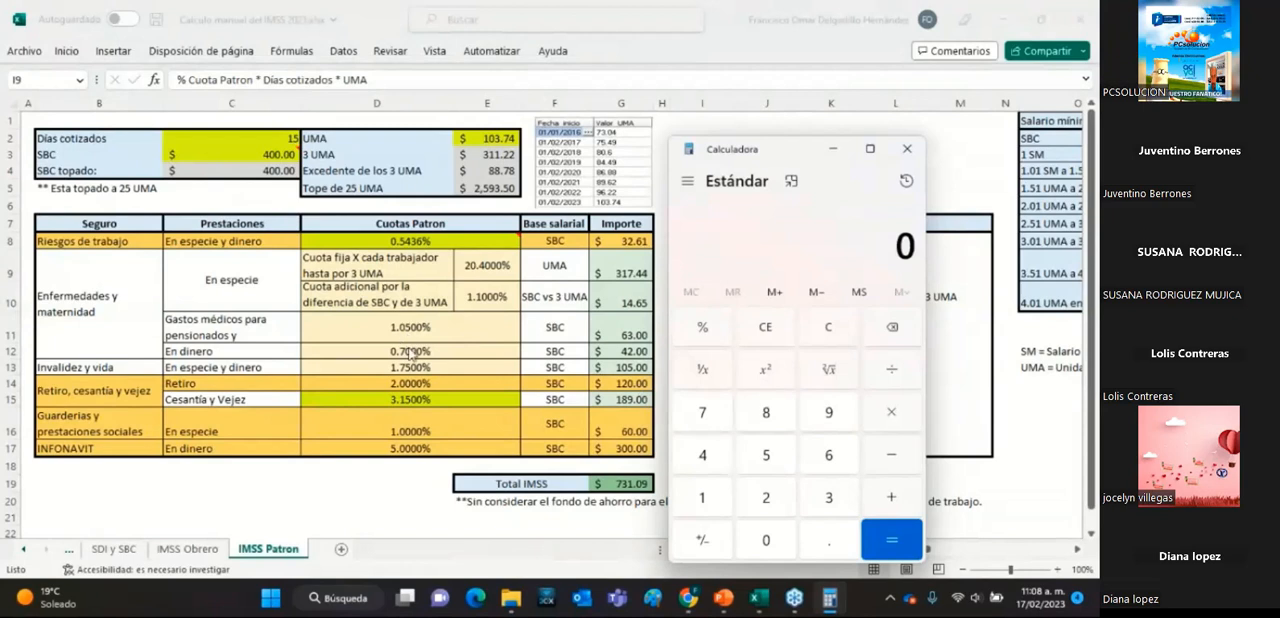
pyautogui.click(829, 541)
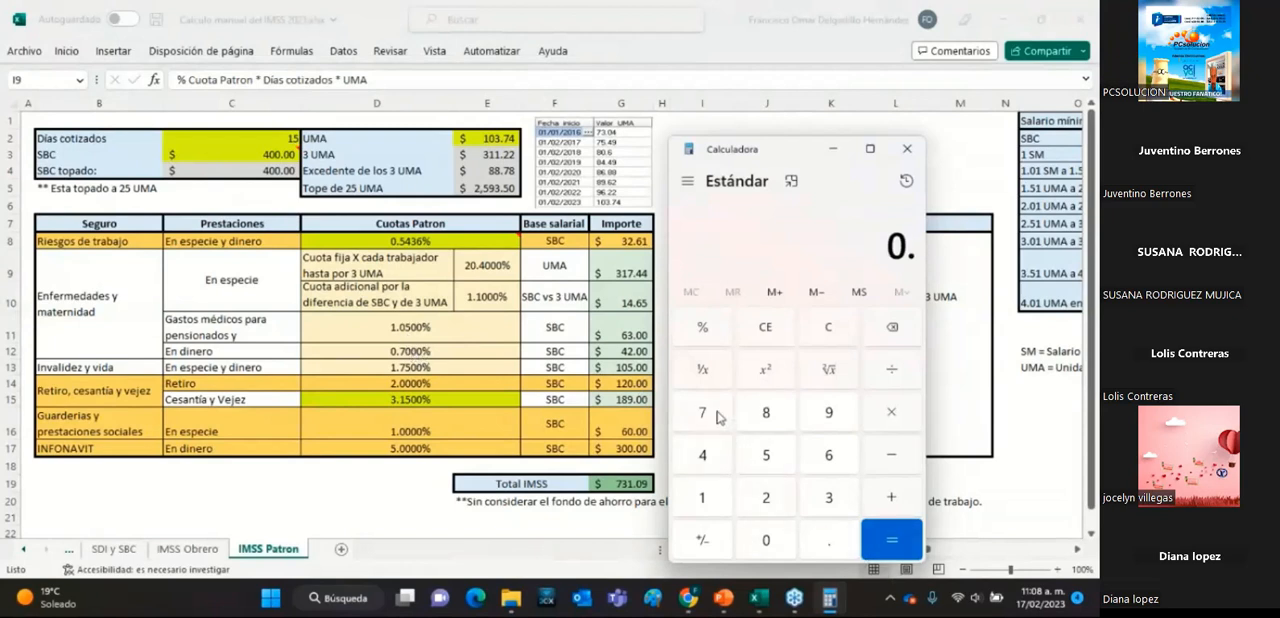
pyautogui.click(716, 416)
pyautogui.click(881, 372)
pyautogui.click(714, 497)
pyautogui.doubleClick(766, 541)
pyautogui.click(900, 539)
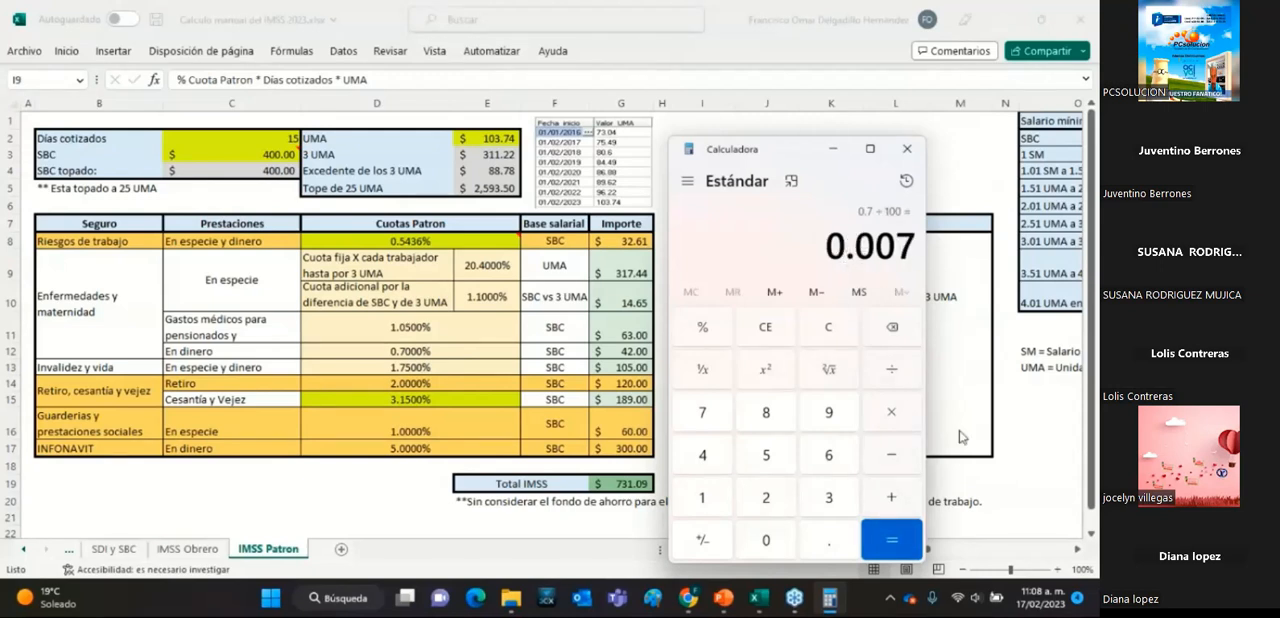
# Complete the En dinero quota calculation by multiplying its decimal rate by 15 days and the SBC topado 400.
pyautogui.click(906, 414)
pyautogui.click(716, 505)
pyautogui.click(781, 460)
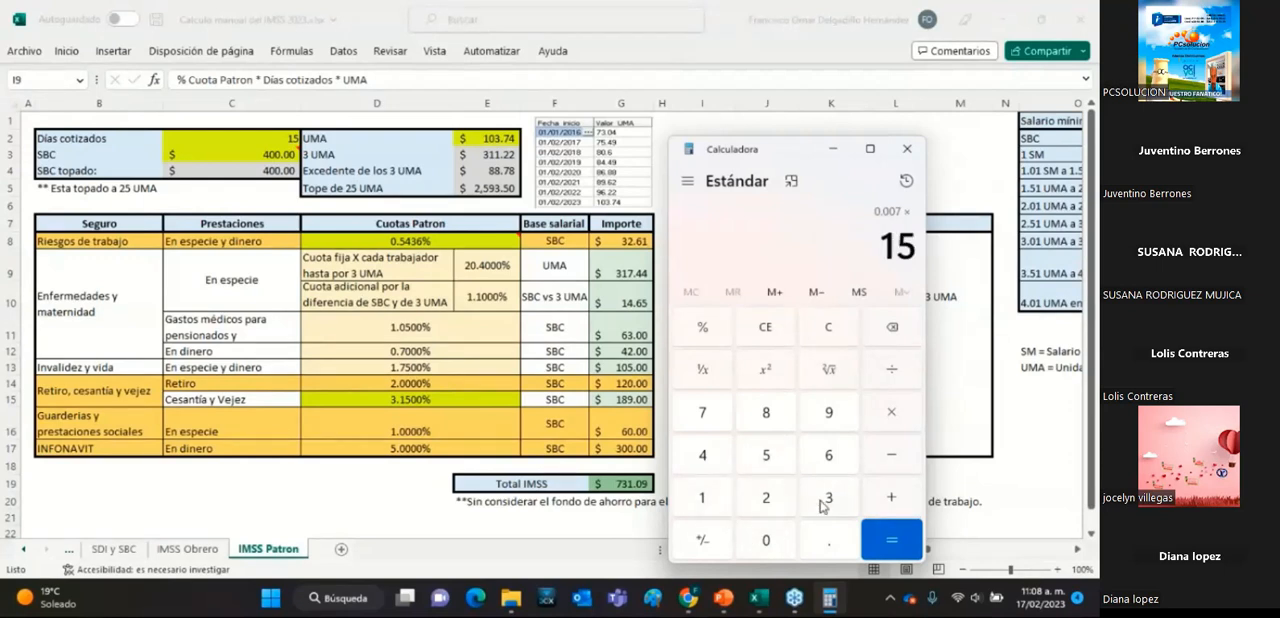
pyautogui.click(889, 541)
pyautogui.click(891, 412)
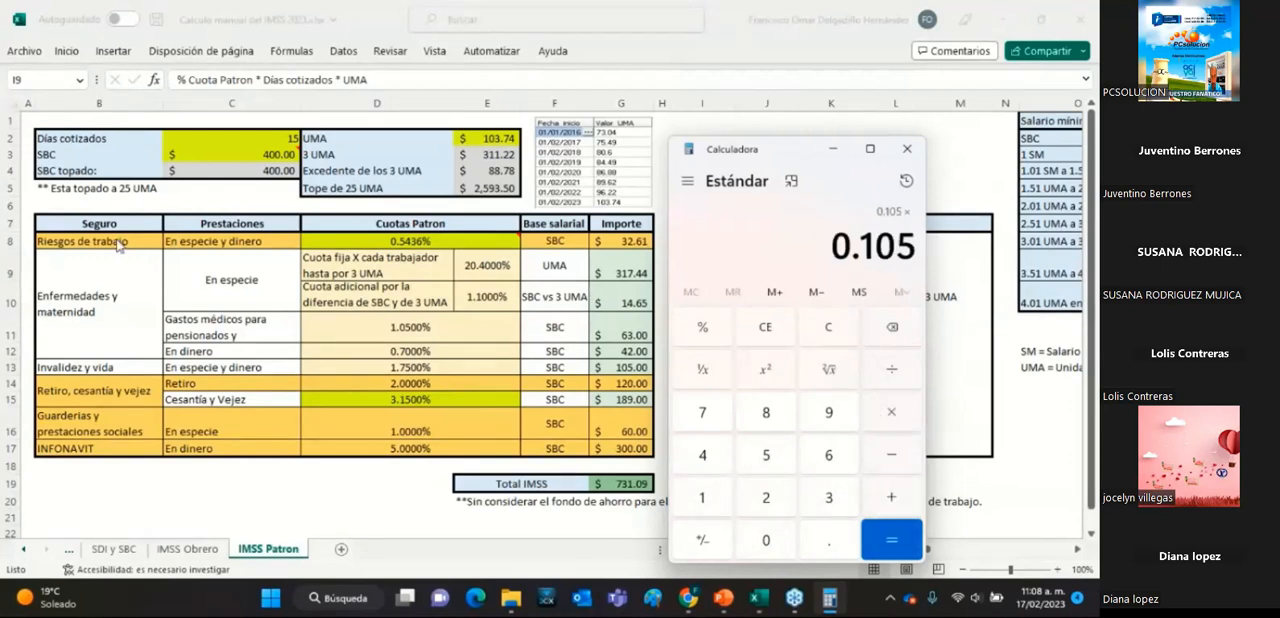
pyautogui.click(705, 458)
pyautogui.click(767, 540)
pyautogui.click(767, 540)
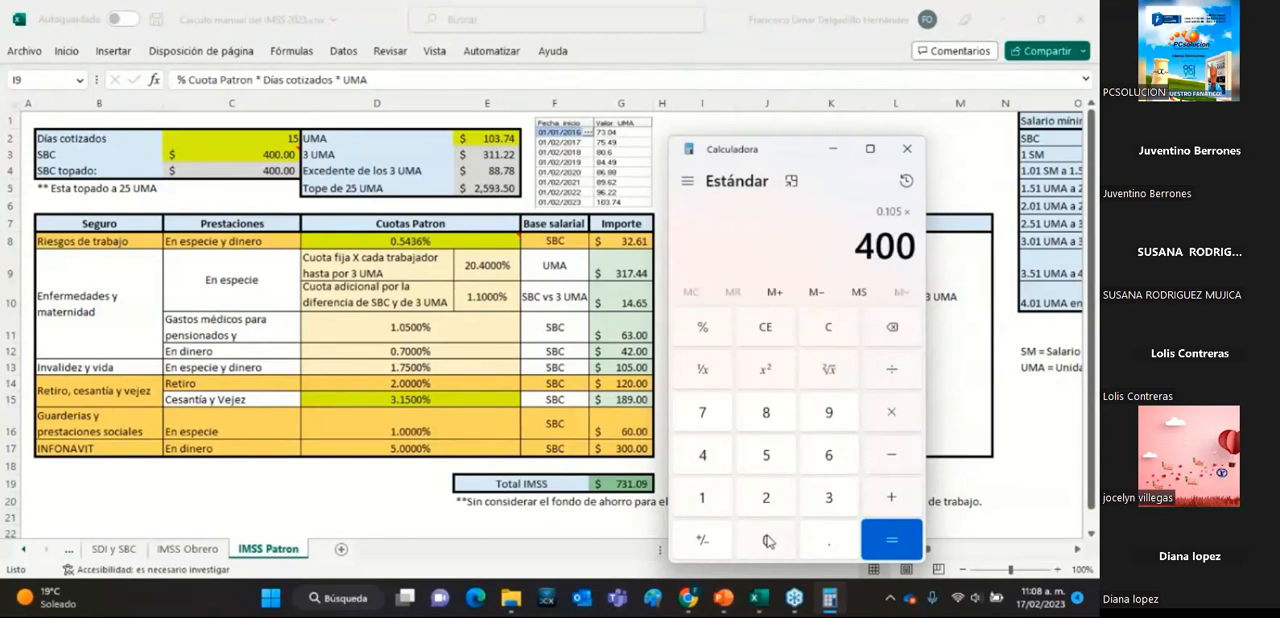
pyautogui.click(886, 541)
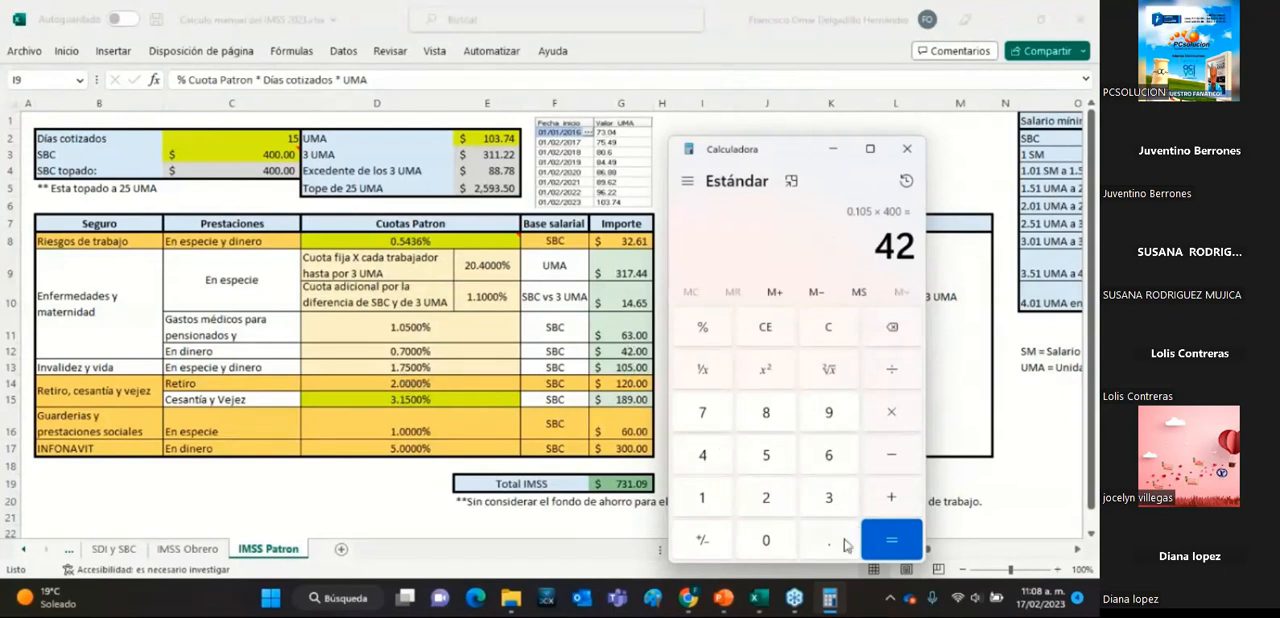
# Clear the calculator and divide the Invalidez y vida rate 1.75 by 100.
pyautogui.click(822, 333)
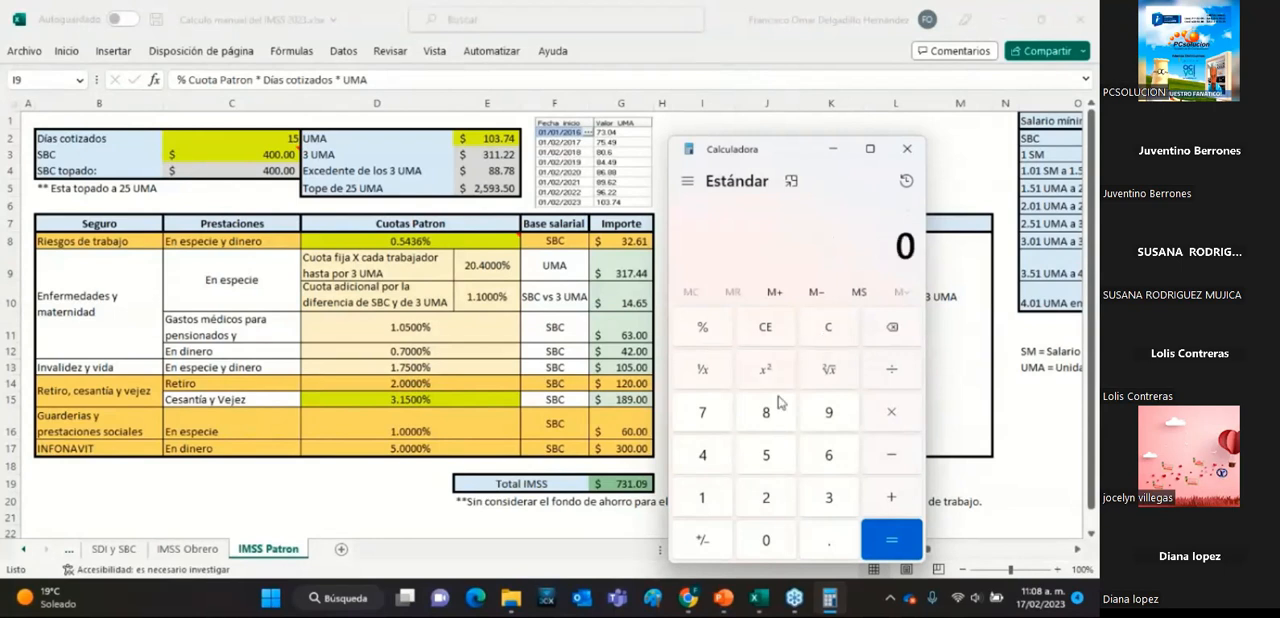
pyautogui.click(716, 503)
pyautogui.click(830, 543)
pyautogui.click(706, 413)
pyautogui.click(766, 455)
pyautogui.click(891, 378)
pyautogui.click(703, 498)
pyautogui.click(766, 540)
pyautogui.click(766, 540)
pyautogui.click(891, 540)
# Complete the Invalidez y vida calculation by multiplying its decimal rate by 15 days and the SBC topado 400.
pyautogui.click(891, 412)
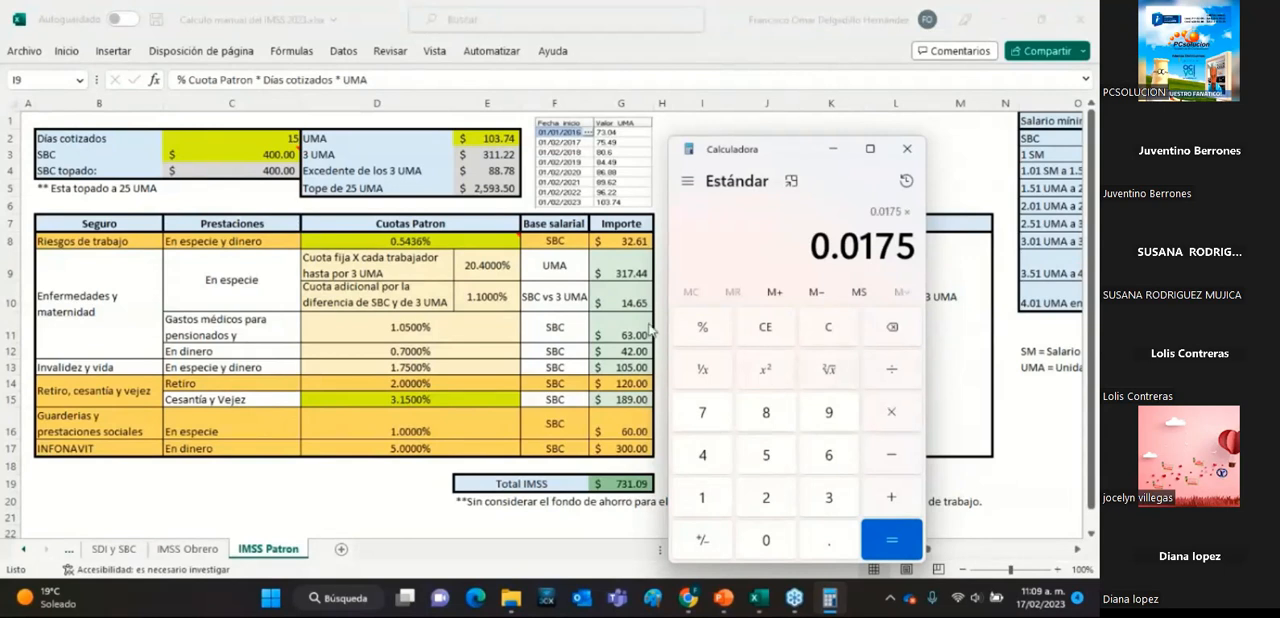
pyautogui.click(703, 496)
pyautogui.click(766, 455)
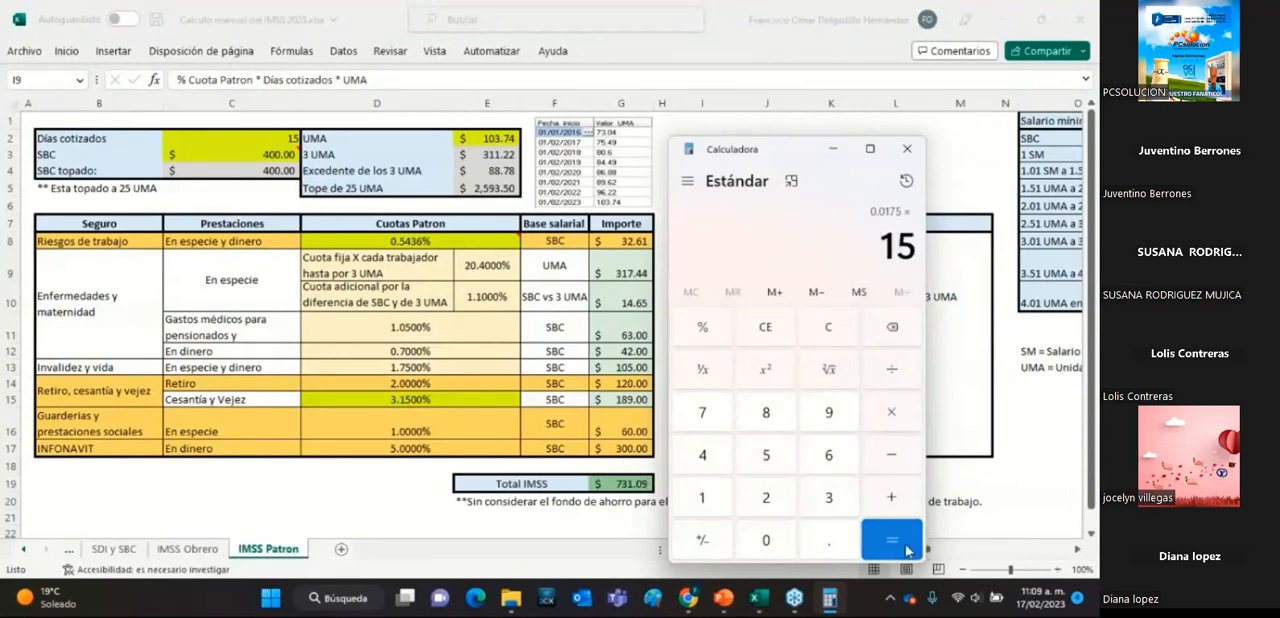
pyautogui.click(907, 549)
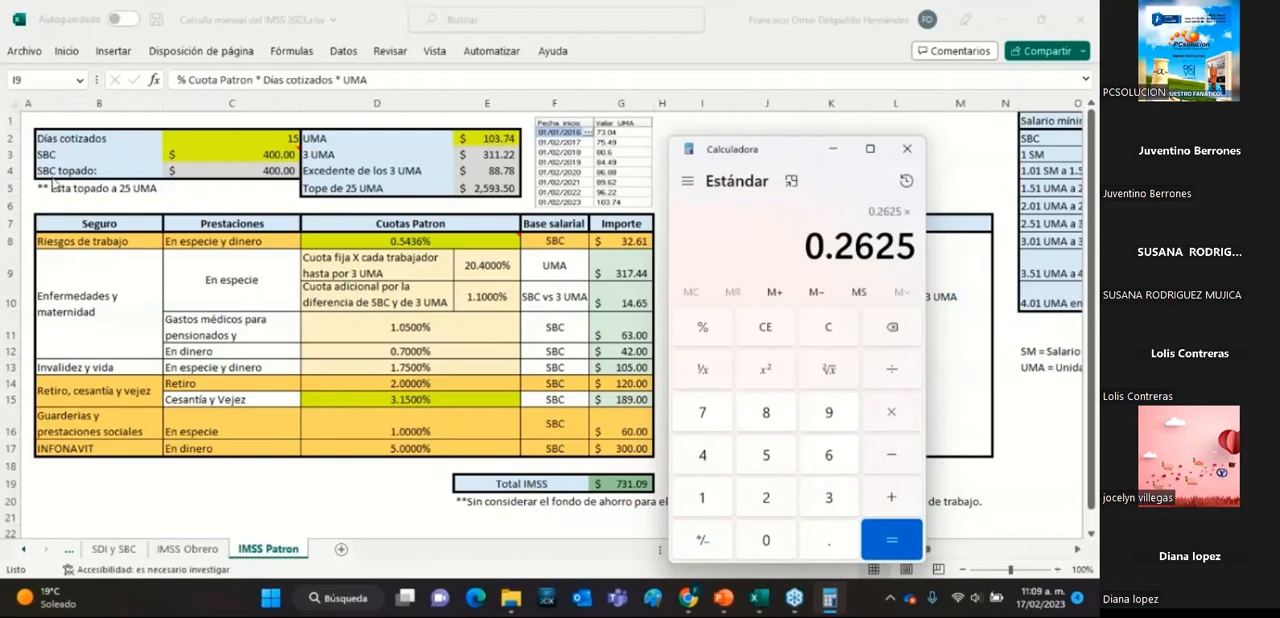
pyautogui.click(714, 468)
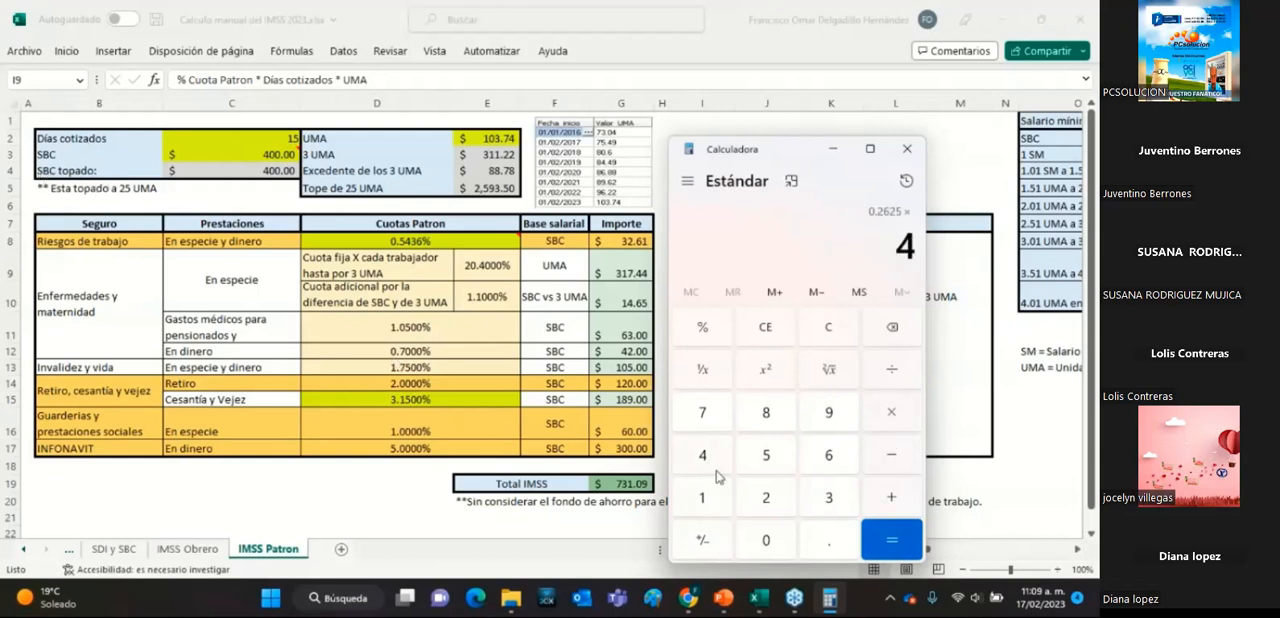
pyautogui.doubleClick(766, 538)
pyautogui.click(890, 540)
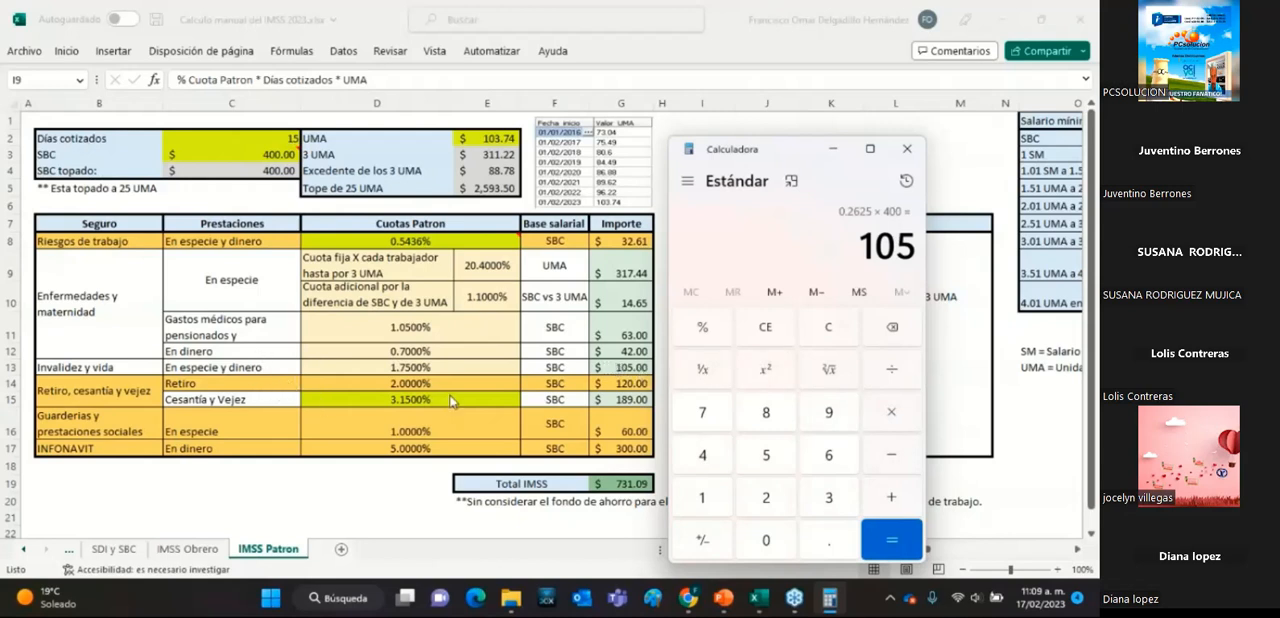
# Clear the calculator and divide the Retiro rate 2 by 100.
pyautogui.click(818, 328)
pyautogui.click(773, 505)
pyautogui.click(894, 373)
pyautogui.click(703, 500)
pyautogui.doubleClick(766, 540)
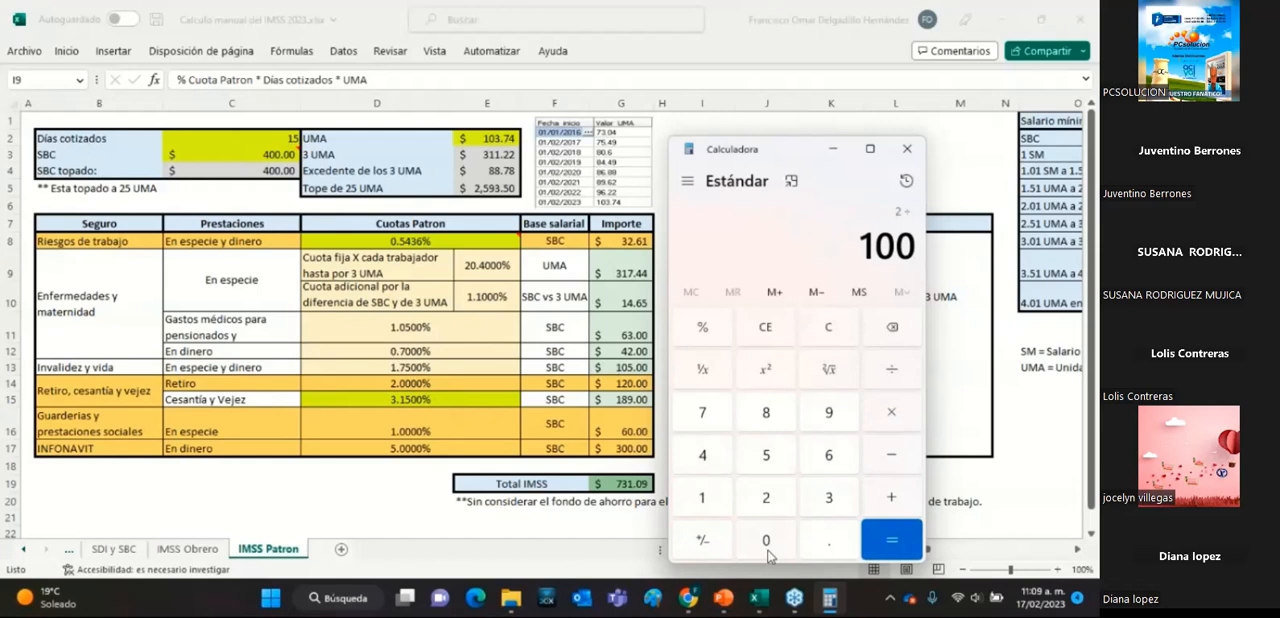
pyautogui.click(905, 546)
# Complete the Retiro calculation by multiplying its decimal rate by 15 days and the SBC topado 400.
pyautogui.click(897, 422)
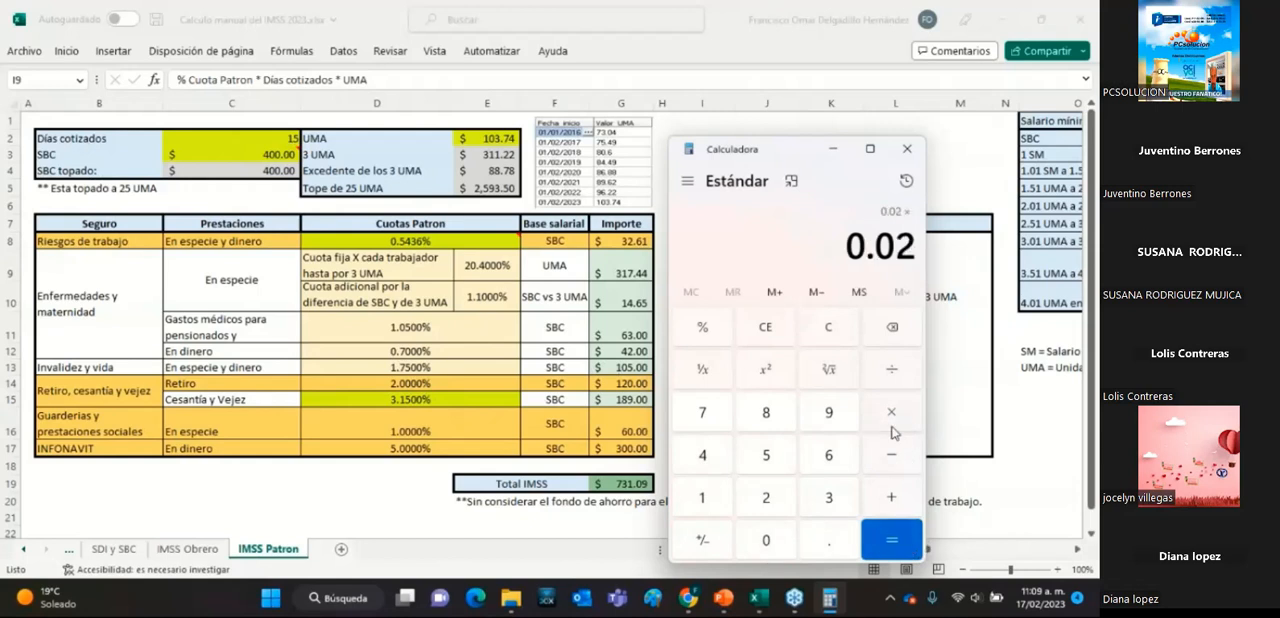
pyautogui.click(722, 498)
pyautogui.click(766, 452)
pyautogui.click(893, 535)
pyautogui.click(896, 424)
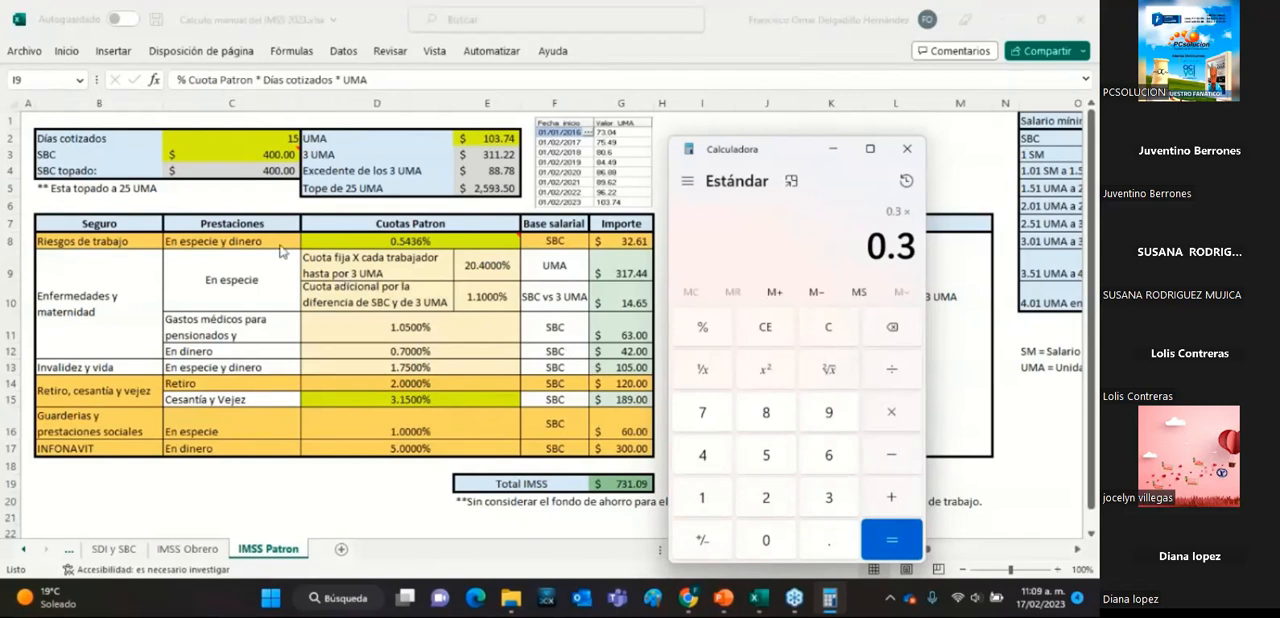
pyautogui.click(700, 462)
pyautogui.click(779, 547)
pyautogui.click(779, 547)
pyautogui.click(892, 539)
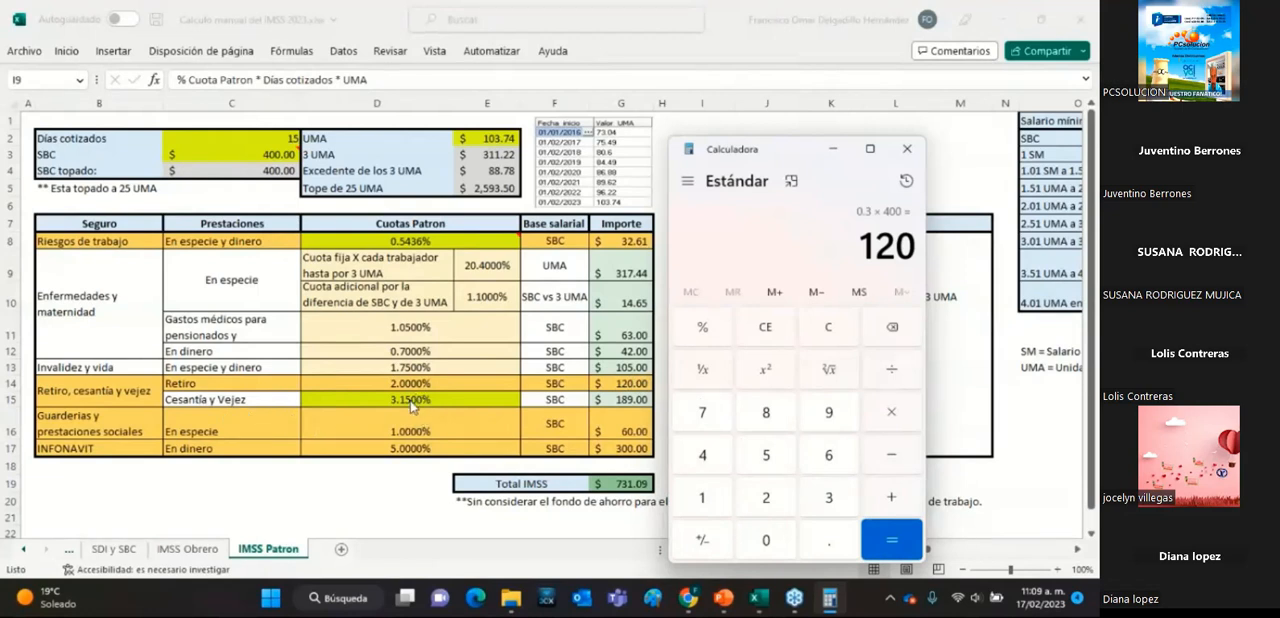
# Switch to the Excel workbook and check the Cesantía y Vejez rate and the SBC topado formula.
pyautogui.hotkey('alt', 'Tab')
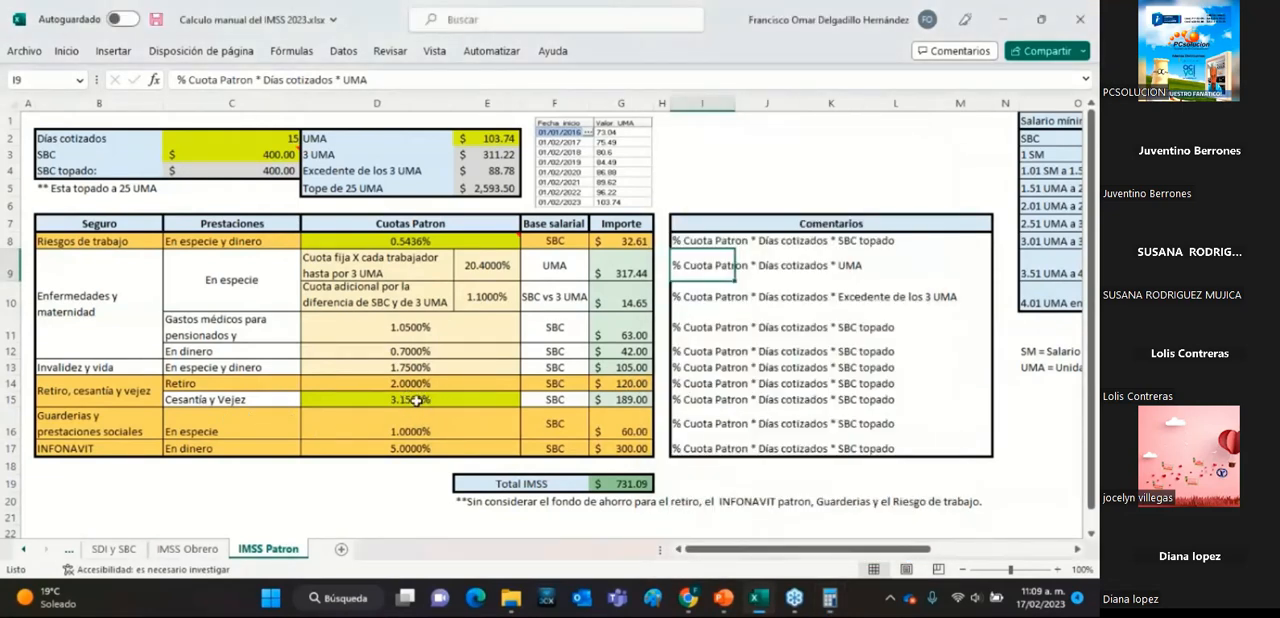
pyautogui.click(416, 400)
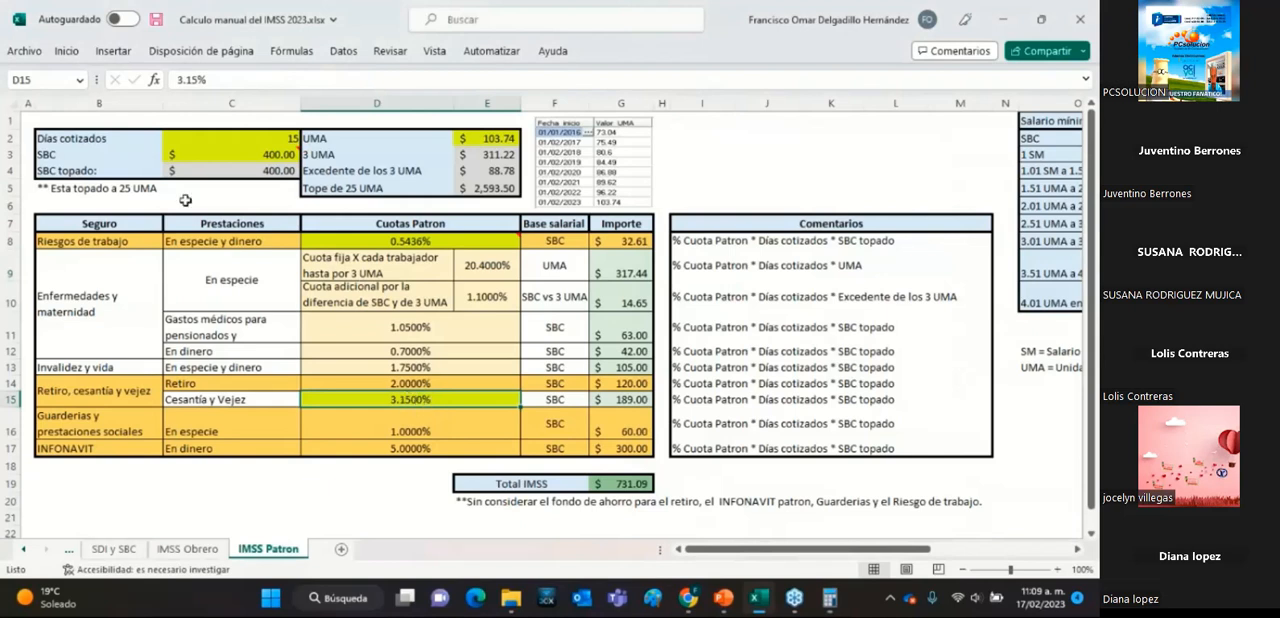
pyautogui.click(250, 172)
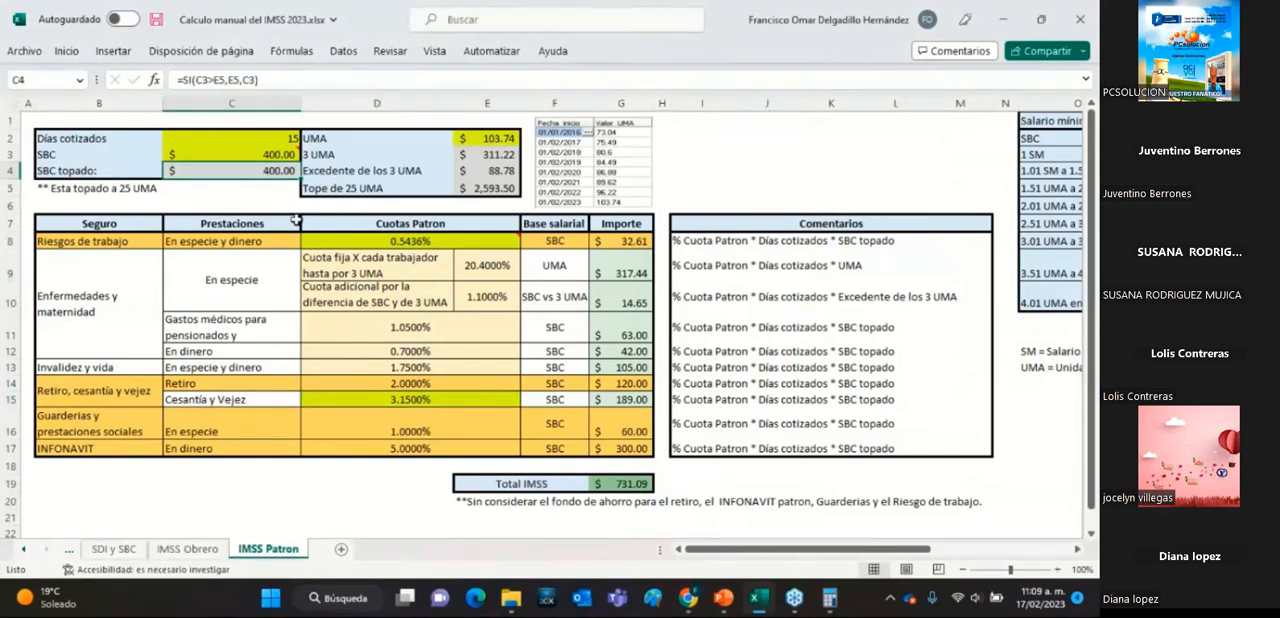
# Examine the lower and upper salary ranges and their formulas in the Cesantía y Vejez rate table.
pyautogui.moveTo(710, 550); pyautogui.dragTo(852, 553)
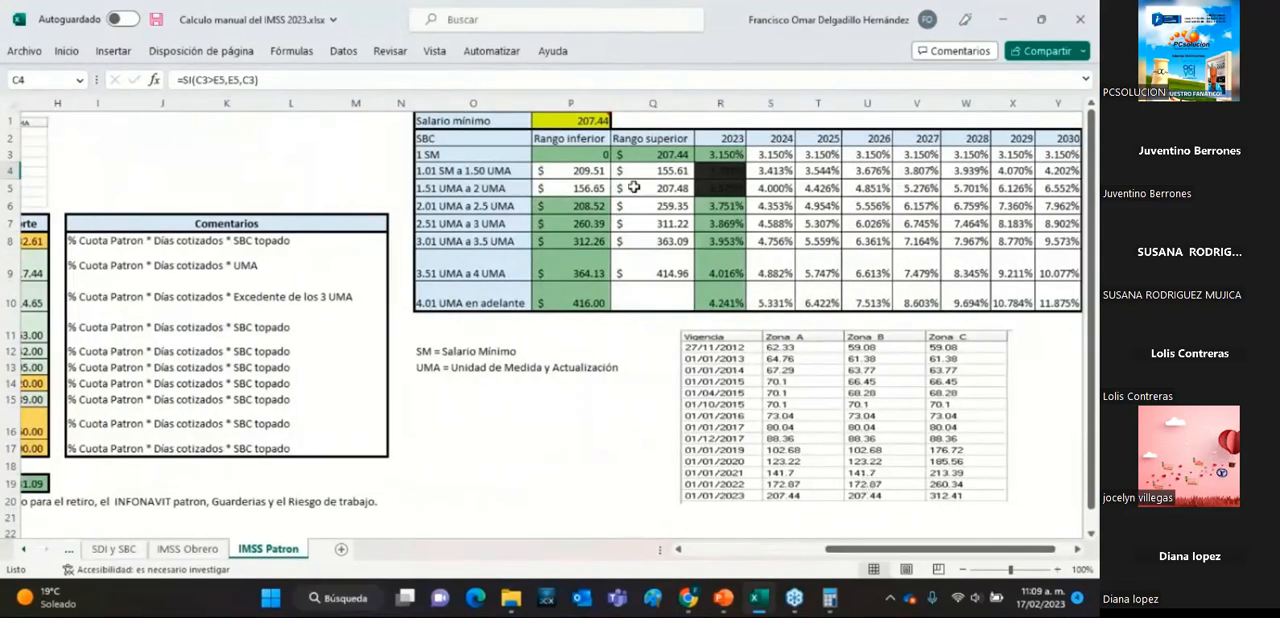
pyautogui.click(598, 158)
pyautogui.moveTo(598, 160); pyautogui.dragTo(649, 158)
pyautogui.click(583, 204)
pyautogui.click(588, 224)
pyautogui.click(589, 244)
pyautogui.click(668, 156)
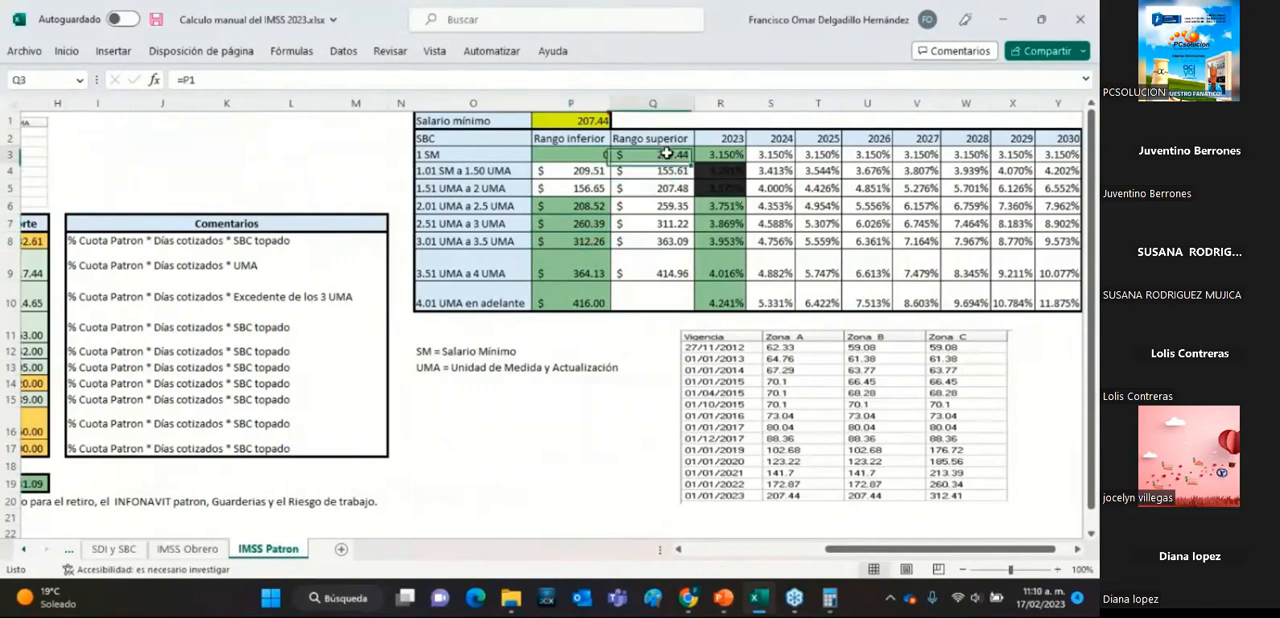
pyautogui.click(585, 206)
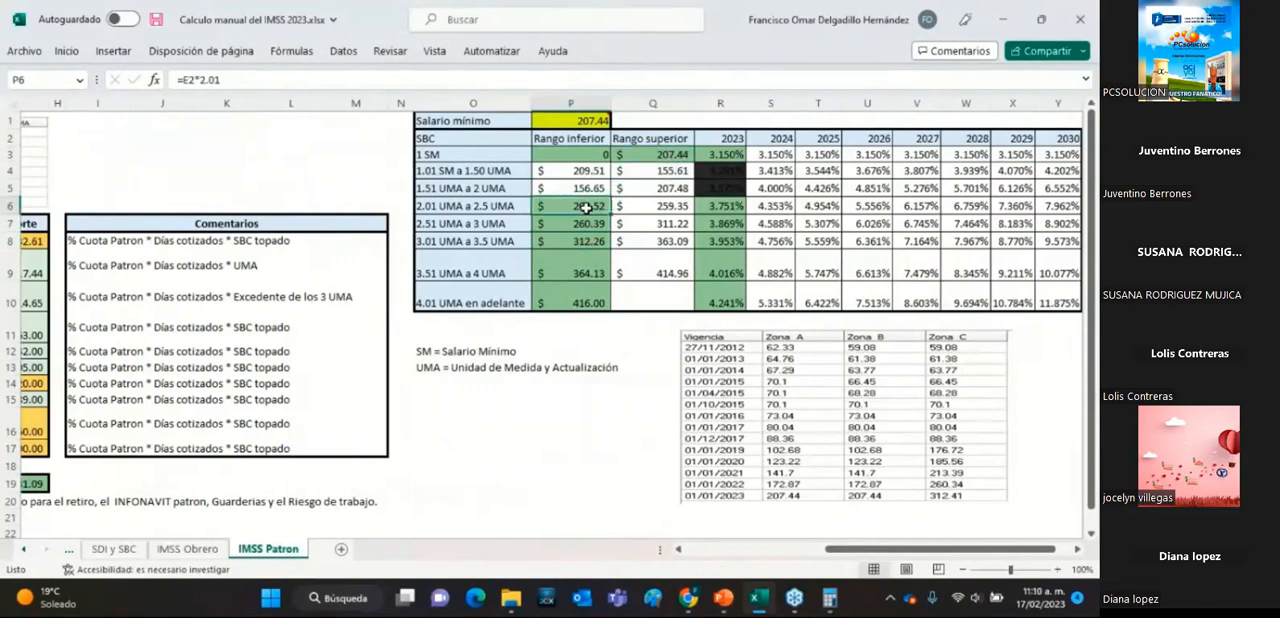
pyautogui.click(586, 222)
pyautogui.click(585, 238)
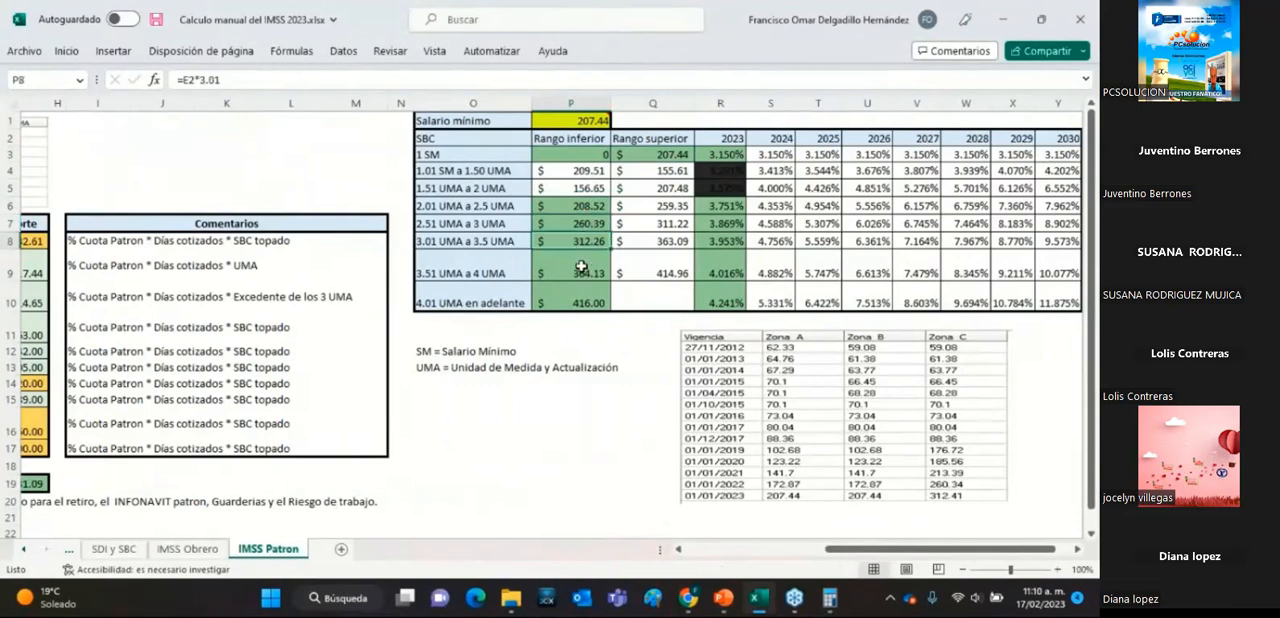
pyautogui.click(582, 267)
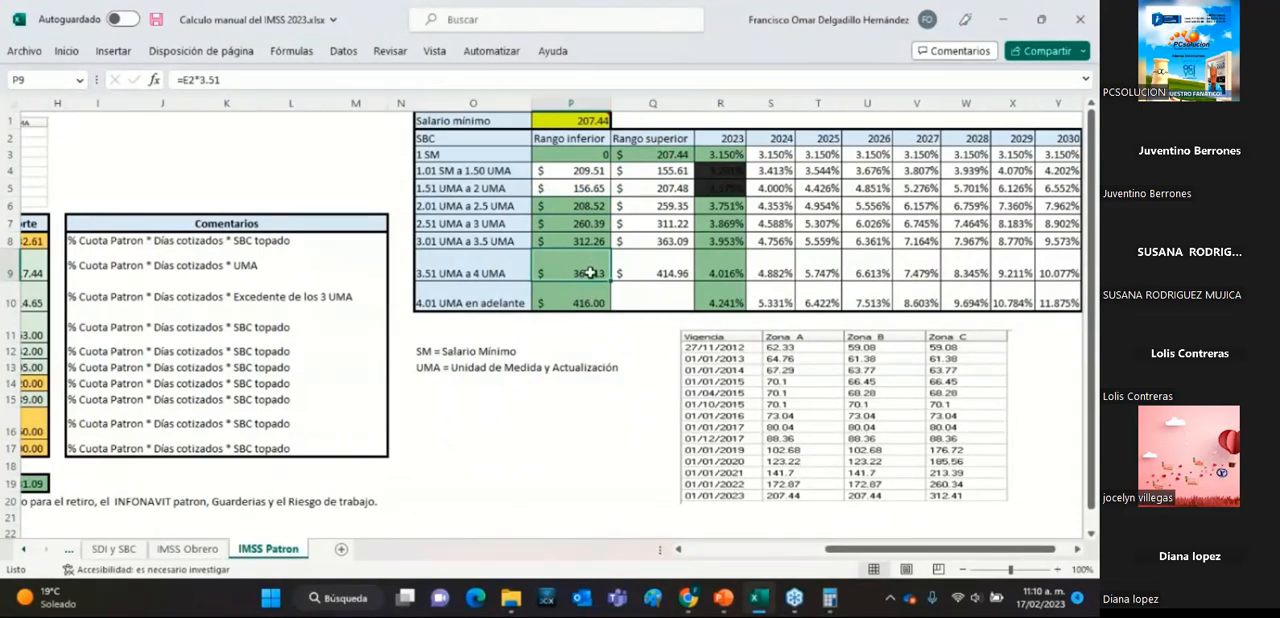
# Compare the lower-range formulas of the 3.51 a 4 UMA and 4.01 UMA en adelante brackets and check the former's 2023 rate.
pyautogui.click(590, 304)
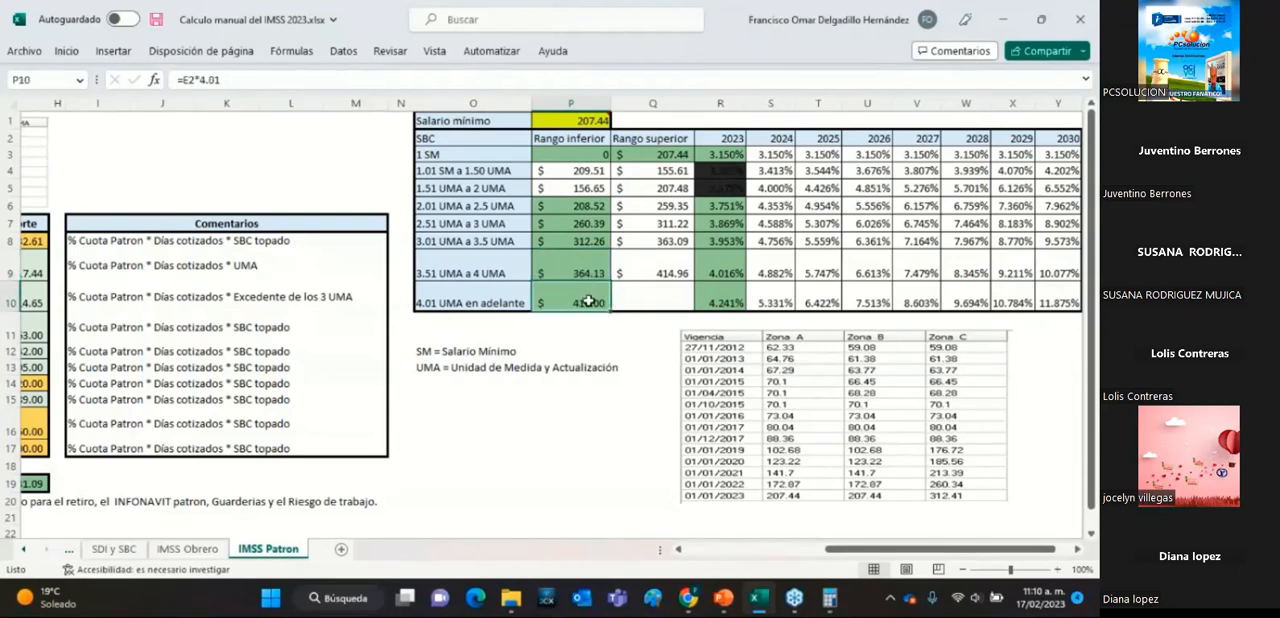
pyautogui.click(585, 272)
pyautogui.click(590, 294)
pyautogui.click(584, 271)
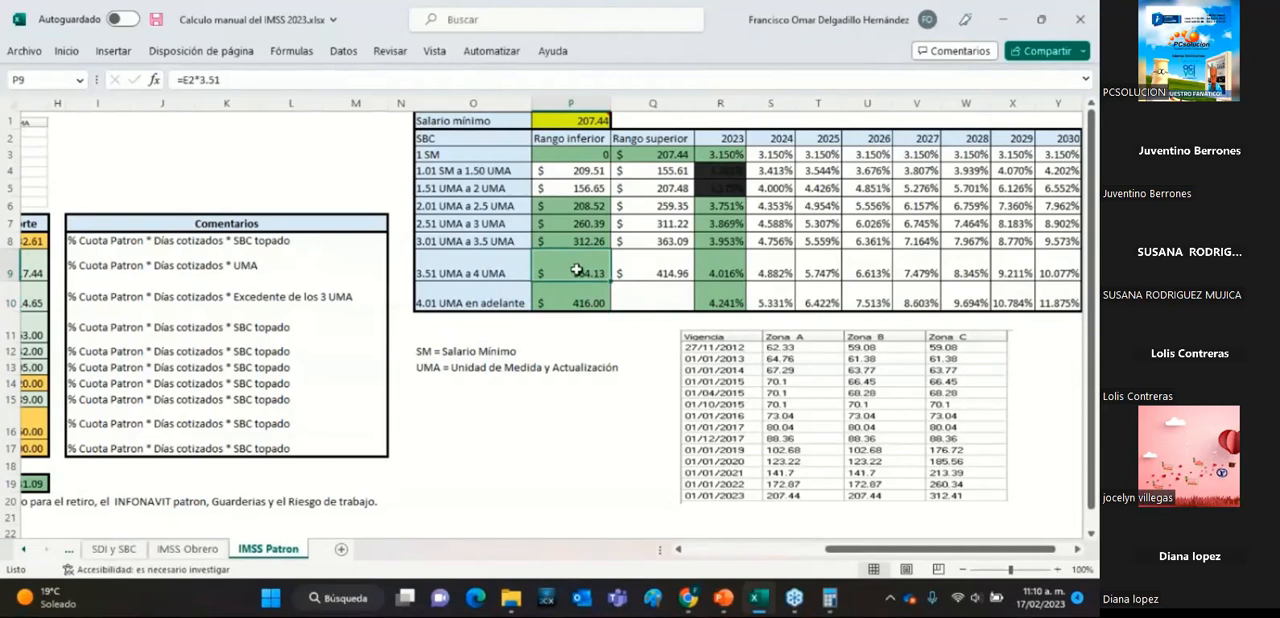
pyautogui.click(724, 271)
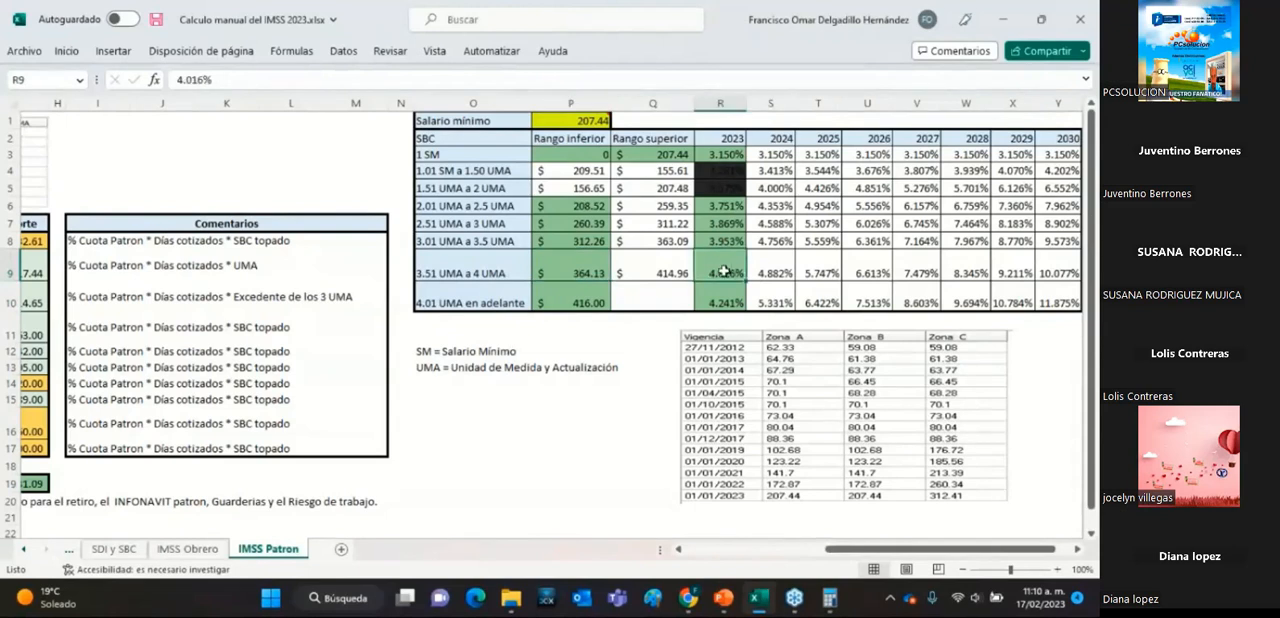
# Set the employer's Cesantía y Vejez rate in D15 to 4.016%.
pyautogui.moveTo(879, 548); pyautogui.dragTo(739, 549)
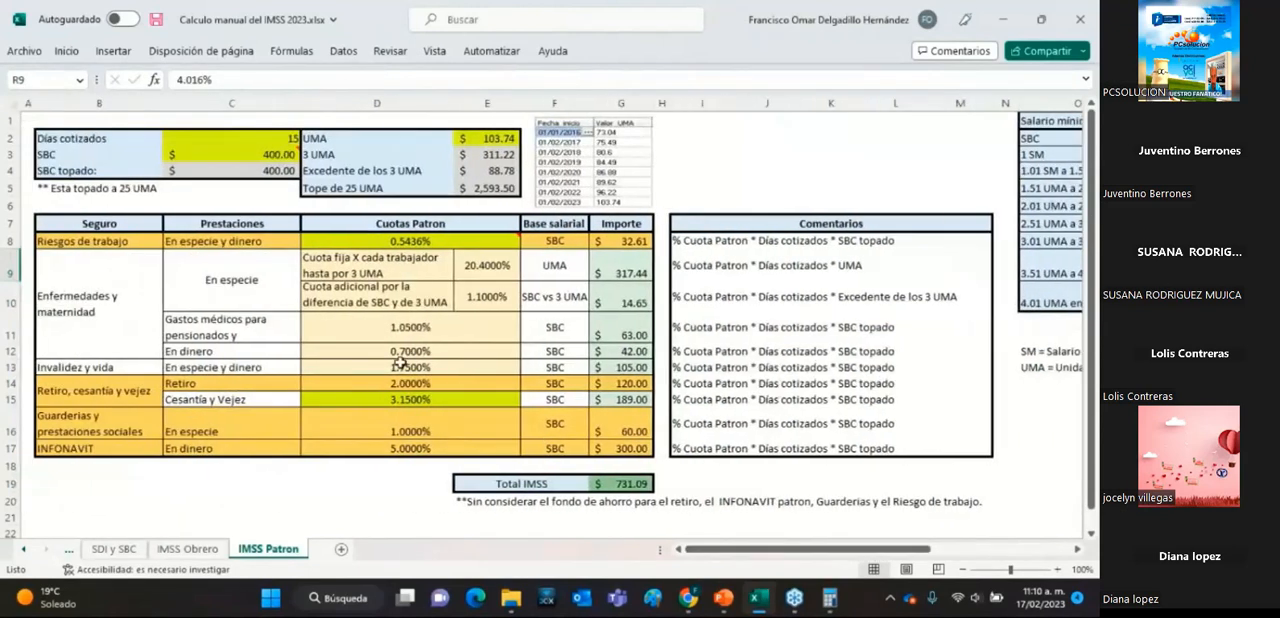
pyautogui.click(421, 400)
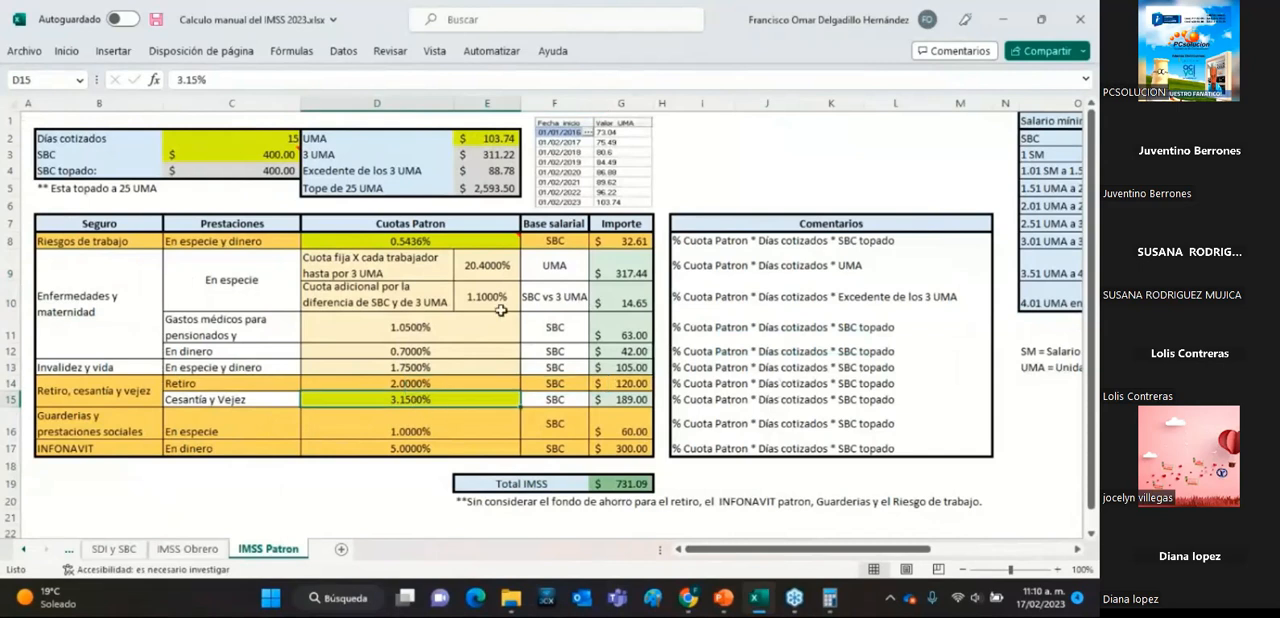
pyautogui.write('4')
pyautogui.write('.01')
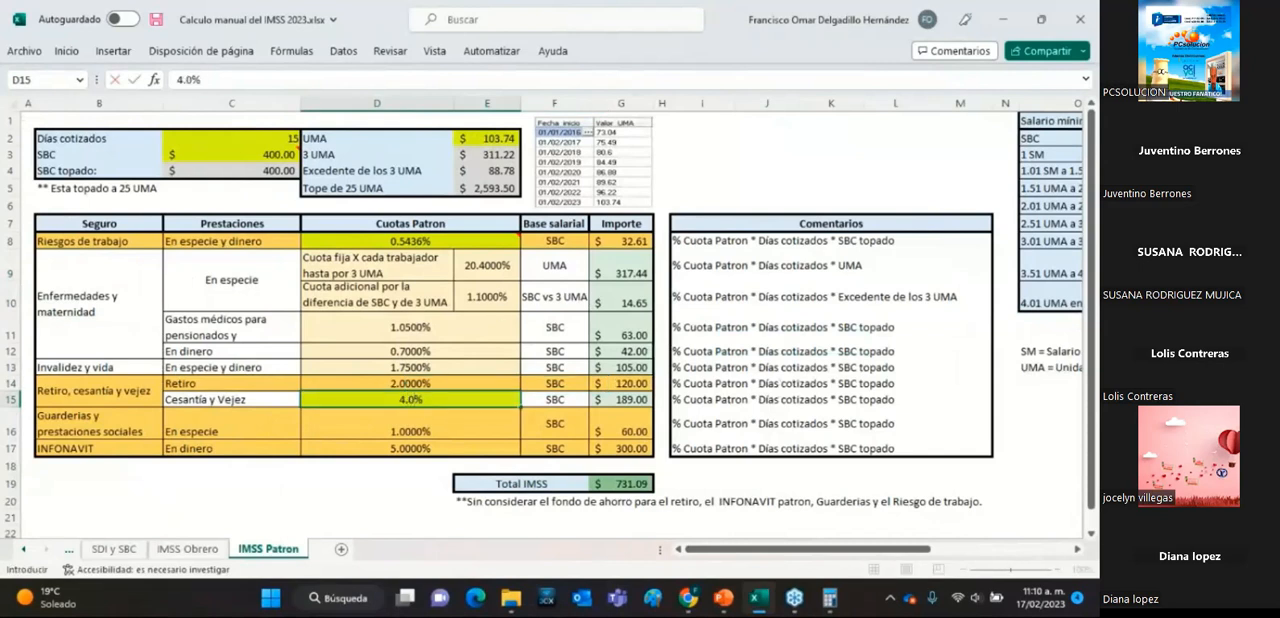
pyautogui.write('6')
pyautogui.press('Return')
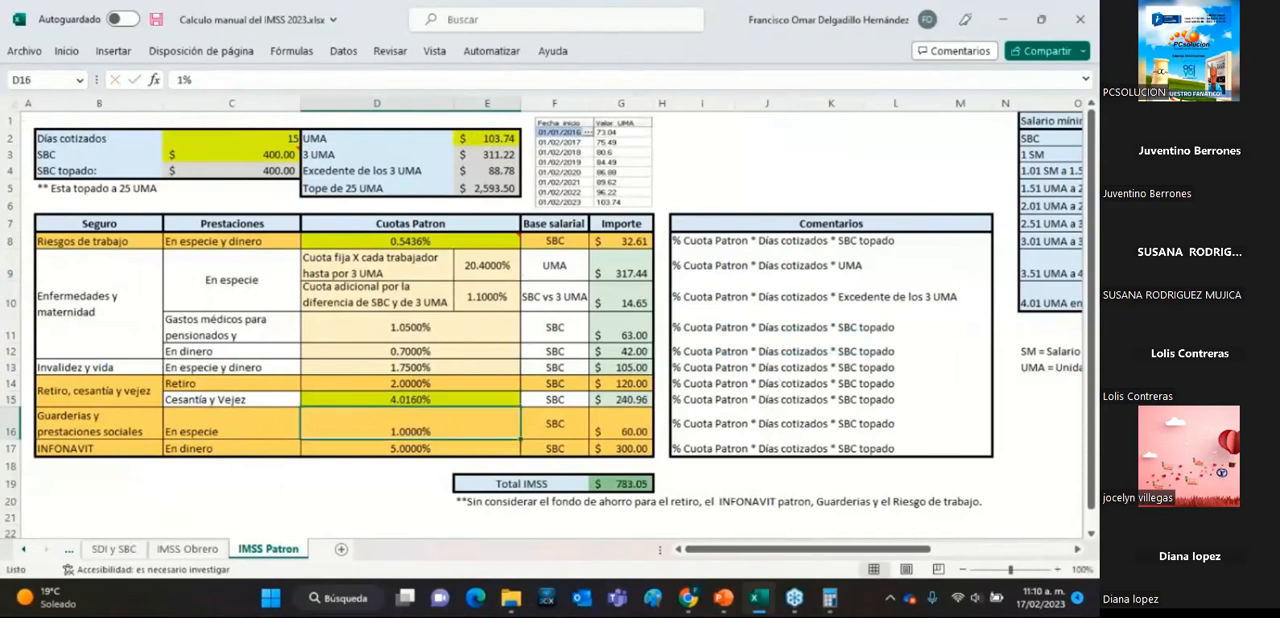
# Switch to the calculator, clear it and divide the Cesantía y Vejez rate 4.016 by 100.
pyautogui.click(829, 599)
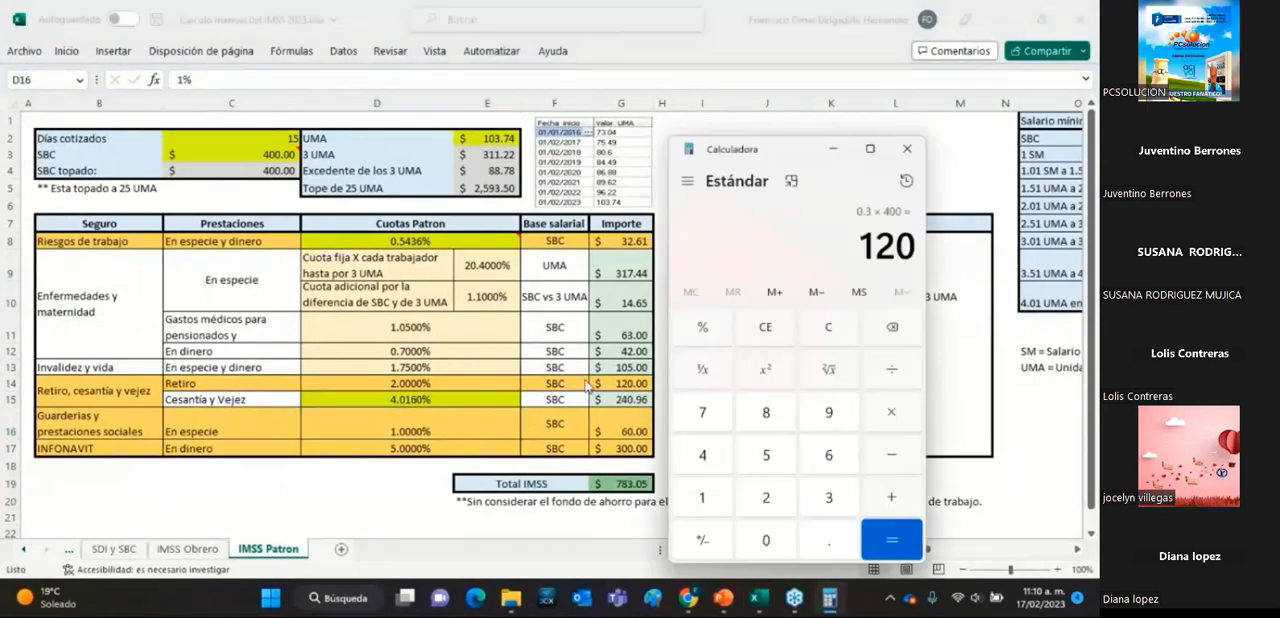
pyautogui.click(845, 339)
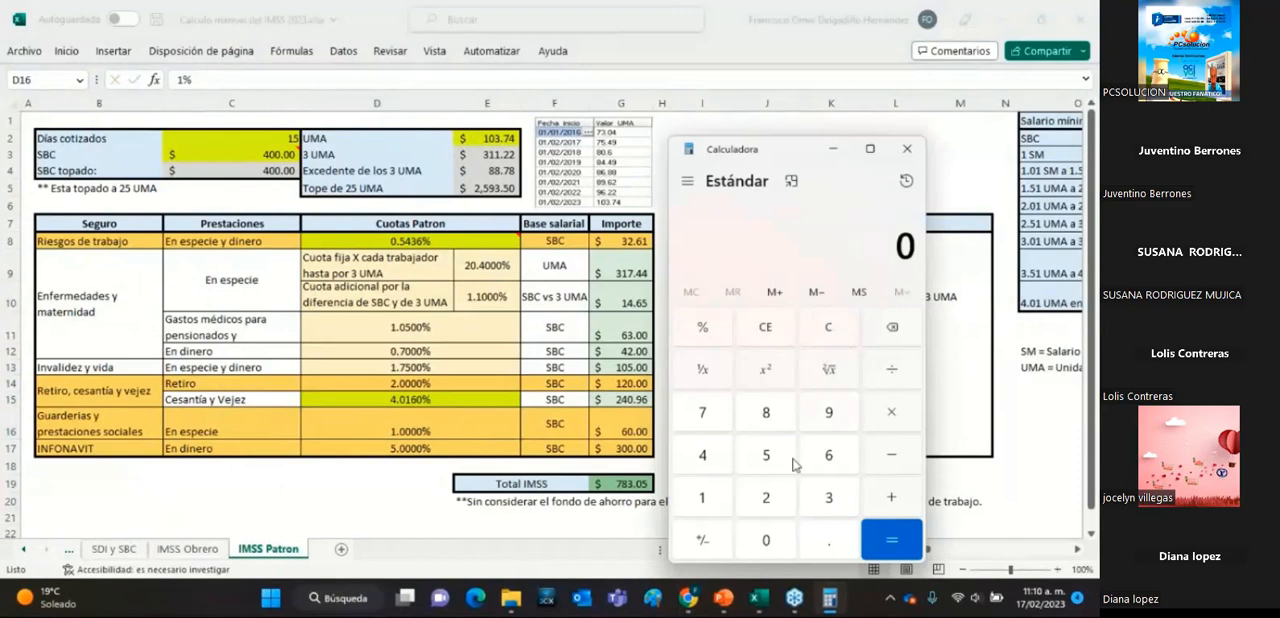
pyautogui.click(707, 458)
pyautogui.click(818, 540)
pyautogui.click(764, 540)
pyautogui.click(704, 498)
pyautogui.click(830, 456)
pyautogui.click(900, 386)
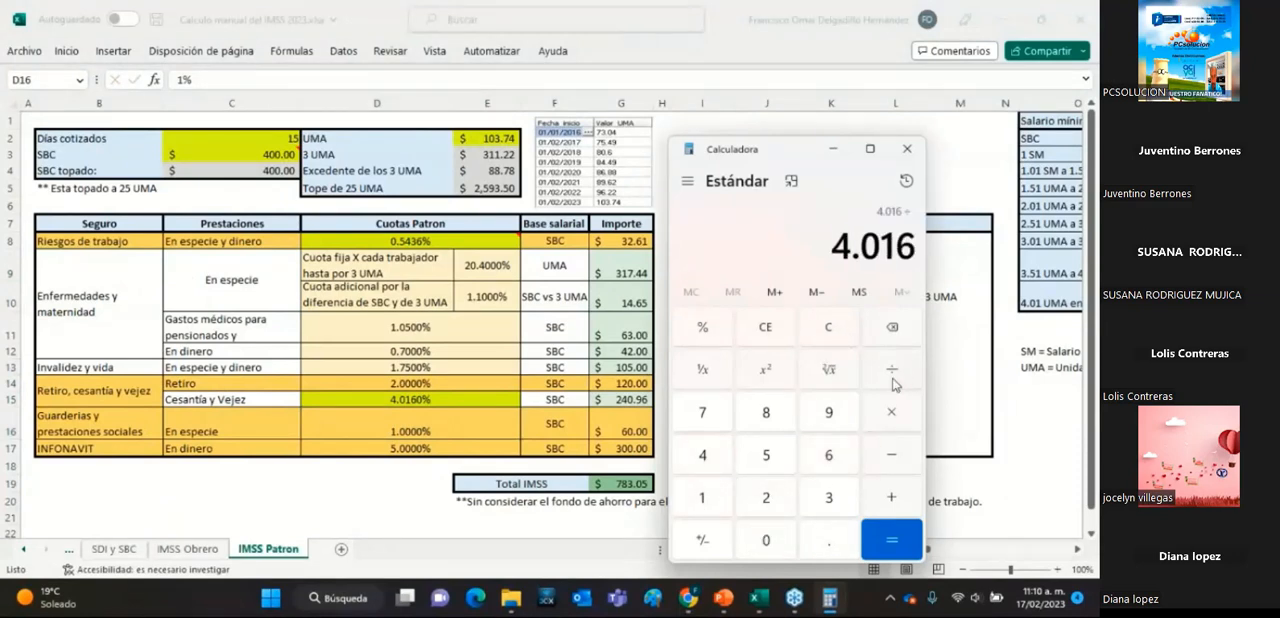
pyautogui.click(708, 495)
pyautogui.doubleClick(787, 542)
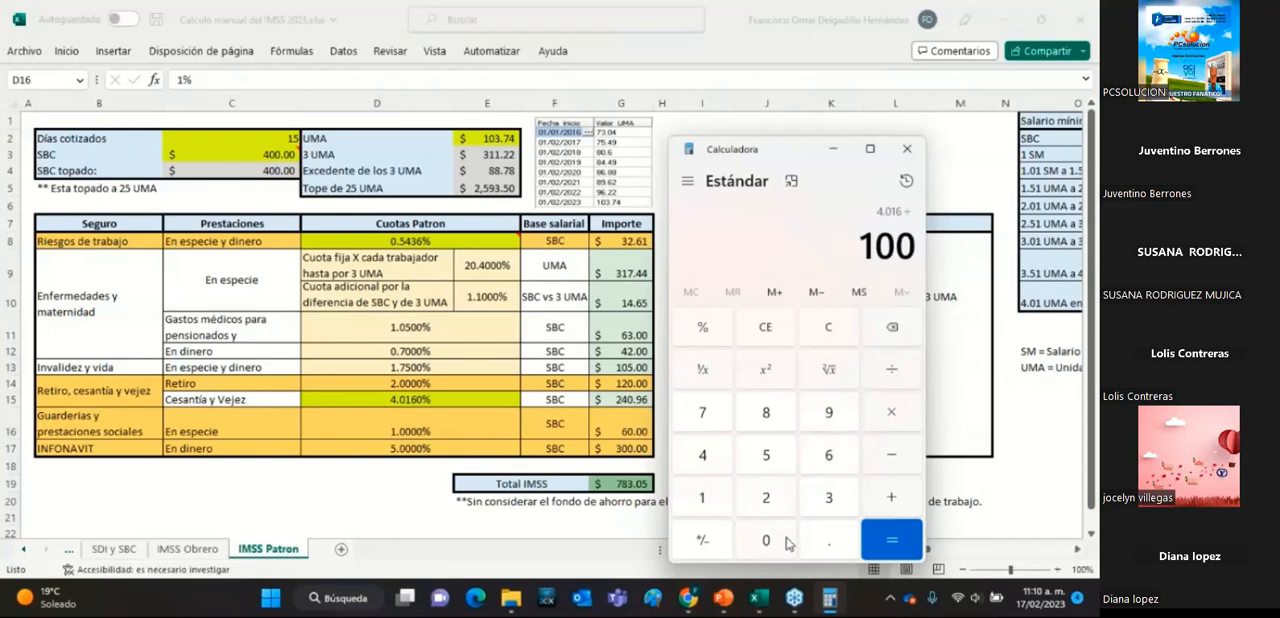
pyautogui.click(891, 540)
# Complete the Cesantía y Vejez calculation by multiplying its decimal rate by 15 days and the SBC topado 400.
pyautogui.click(902, 419)
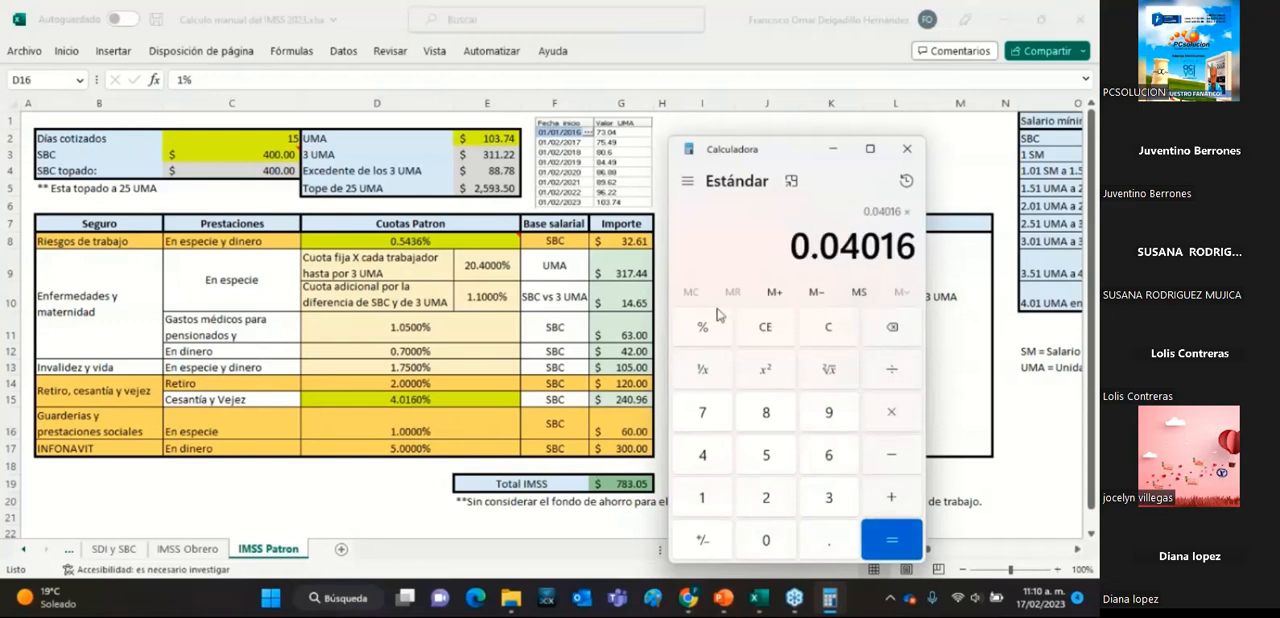
pyautogui.click(712, 495)
pyautogui.click(766, 458)
pyautogui.click(902, 549)
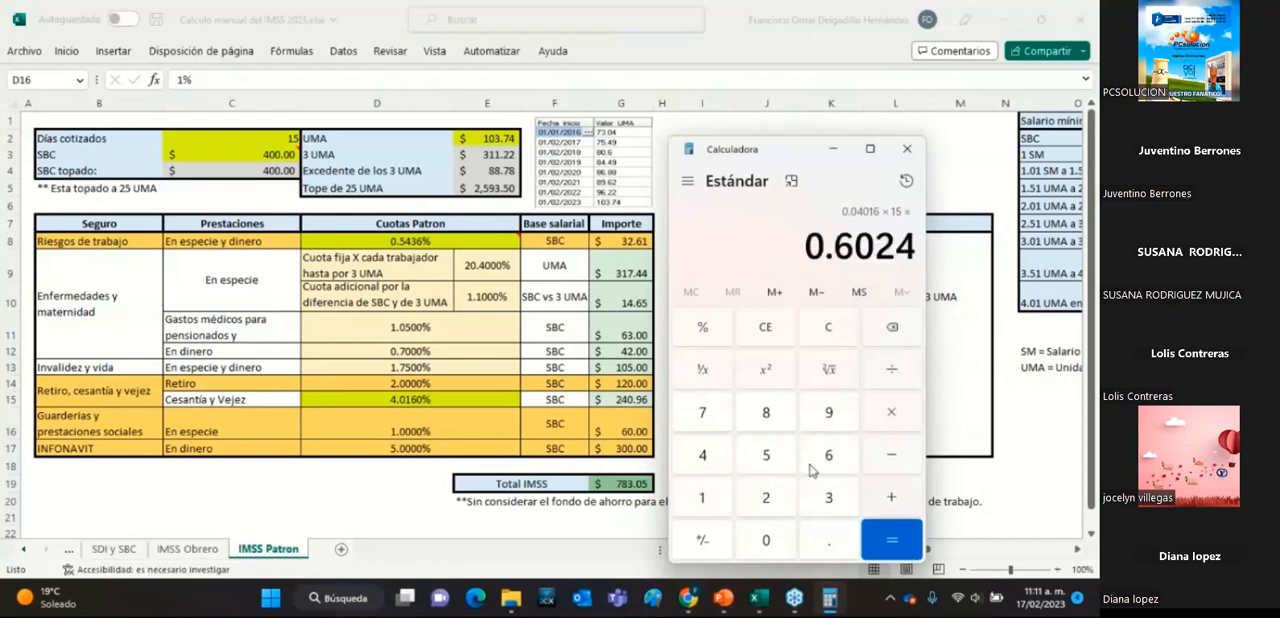
pyautogui.click(891, 413)
pyautogui.click(722, 460)
pyautogui.doubleClick(780, 548)
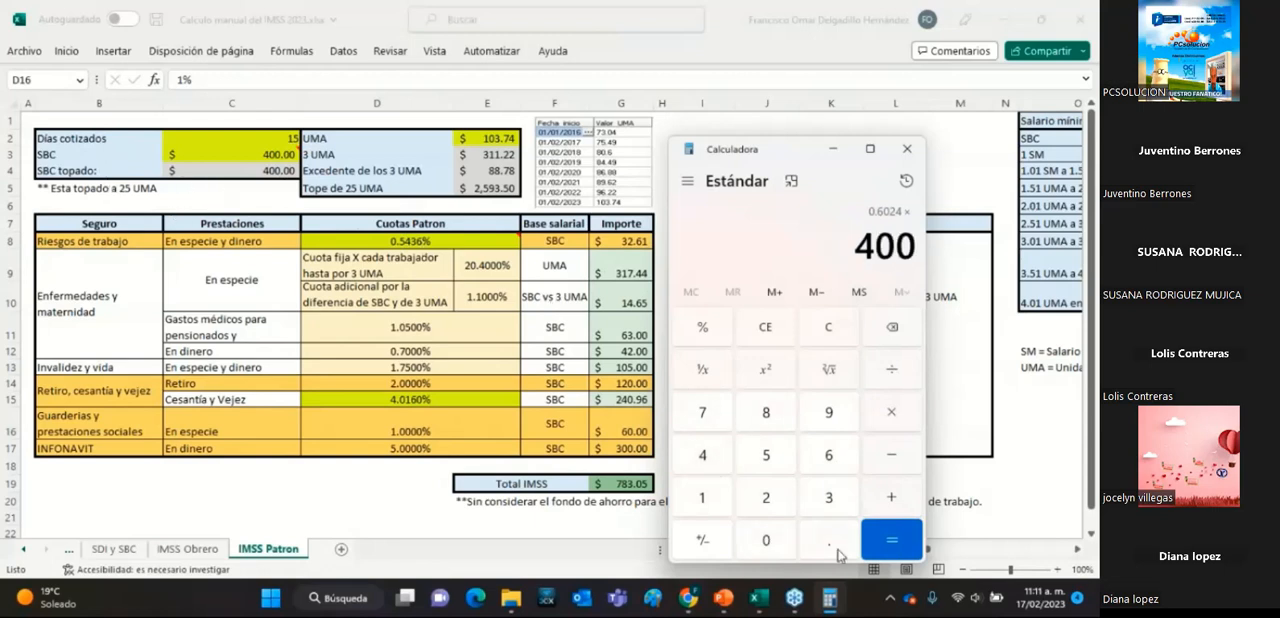
pyautogui.click(893, 552)
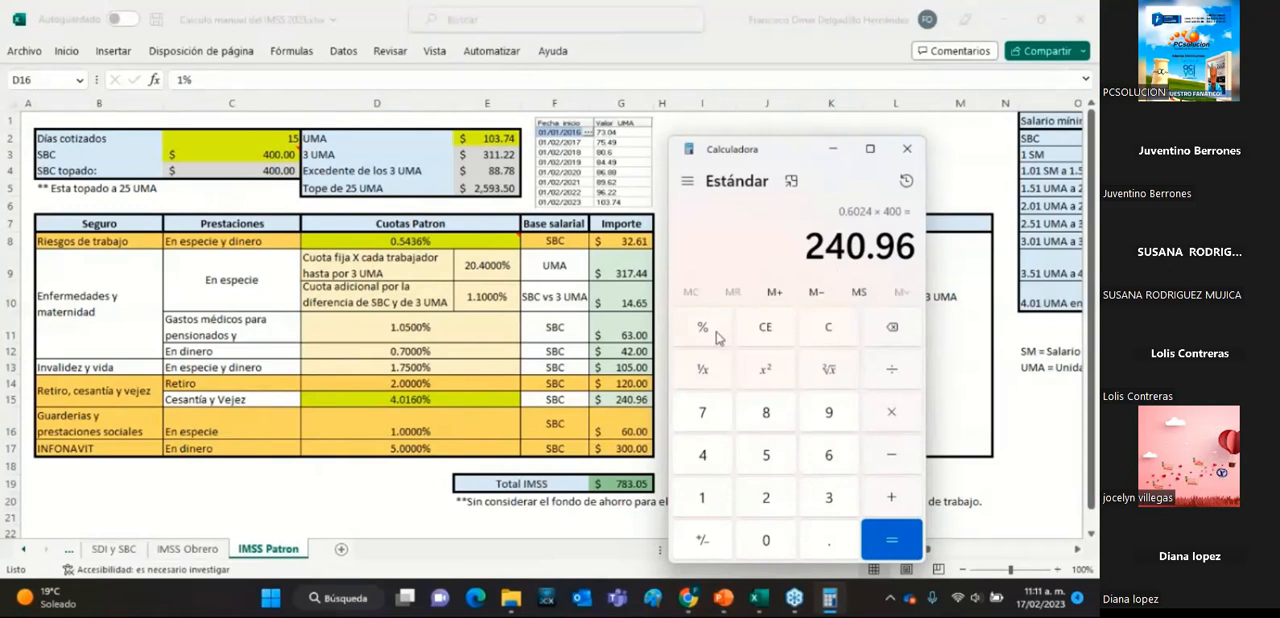
# Clear the calculator and divide the Guarderías y prestaciones sociales rate 1 by 100.
pyautogui.click(832, 330)
pyautogui.click(720, 511)
pyautogui.click(908, 376)
pyautogui.click(720, 511)
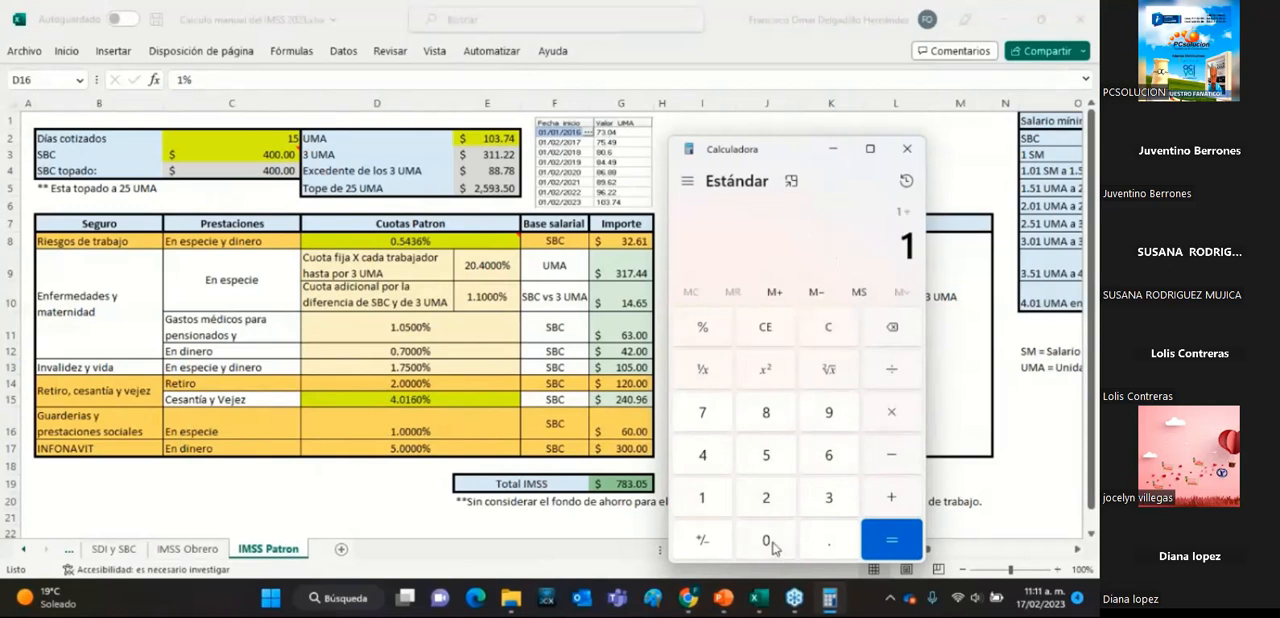
pyautogui.click(766, 540)
pyautogui.click(766, 540)
pyautogui.click(890, 540)
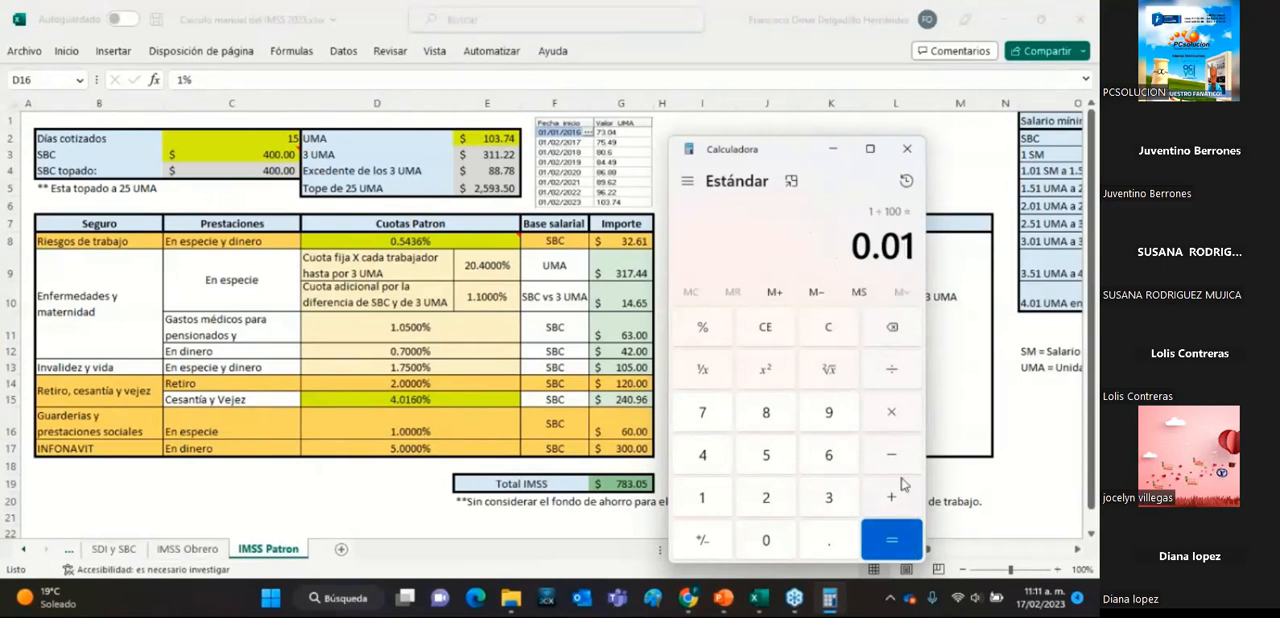
# Complete the Guarderías calculation by multiplying its decimal rate by 15 days and the SBC topado 400.
pyautogui.click(898, 422)
pyautogui.click(704, 497)
pyautogui.click(766, 455)
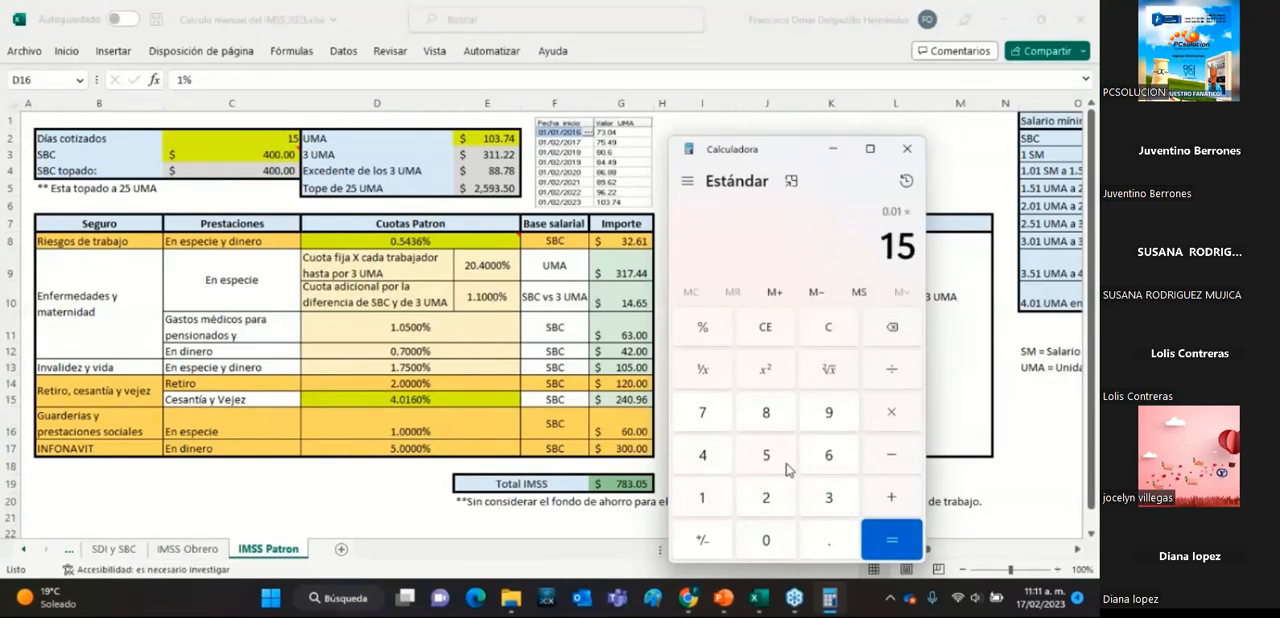
pyautogui.click(891, 538)
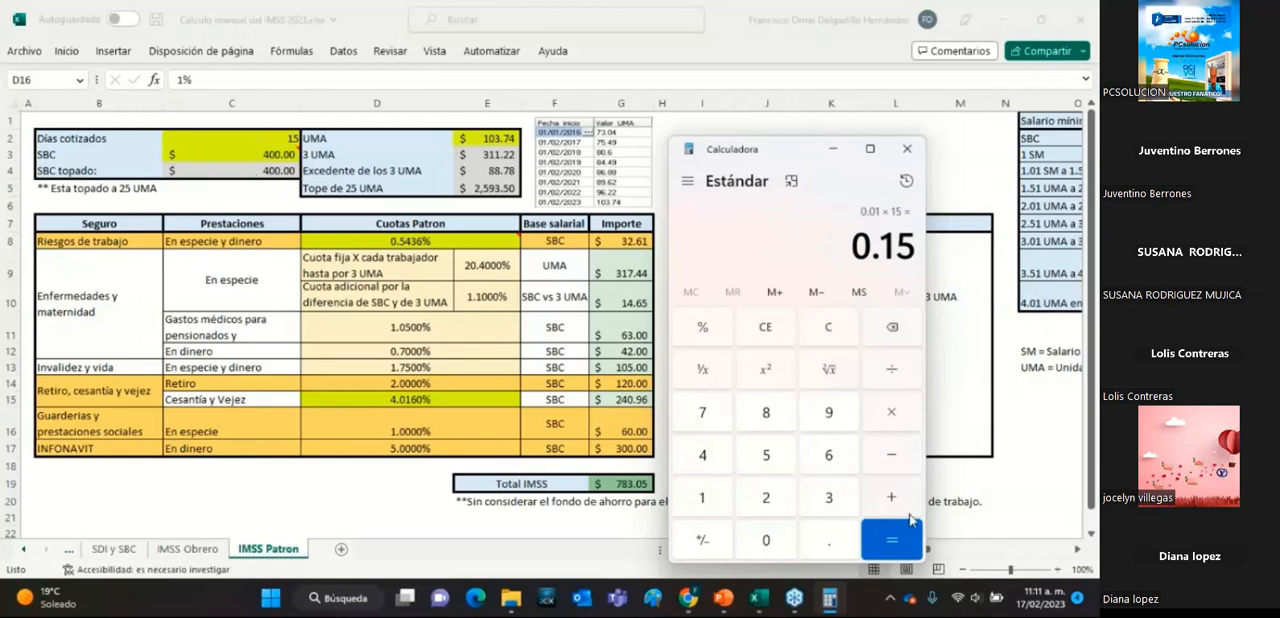
pyautogui.click(890, 420)
pyautogui.click(700, 456)
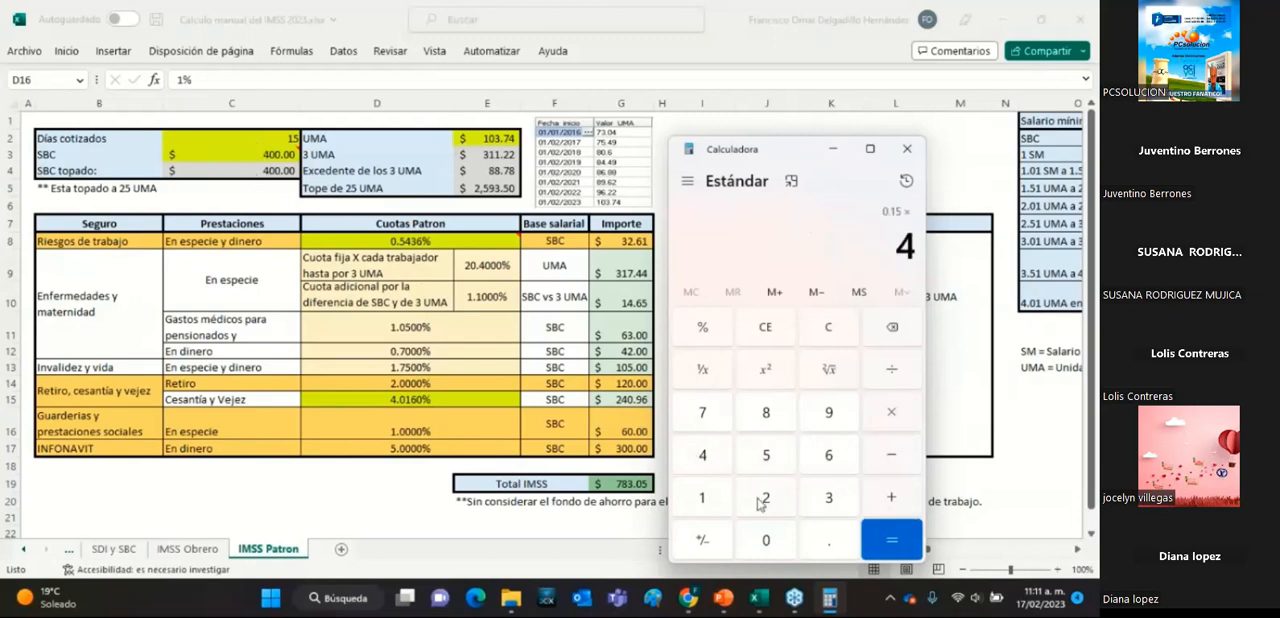
pyautogui.click(766, 540)
# Clear the calculator and divide the INFONAVIT rate 5 by 100.
pyautogui.click(766, 540)
pyautogui.click(906, 546)
pyautogui.click(826, 328)
pyautogui.click(770, 456)
pyautogui.click(896, 376)
pyautogui.click(716, 497)
pyautogui.click(766, 540)
pyautogui.click(766, 540)
pyautogui.click(891, 540)
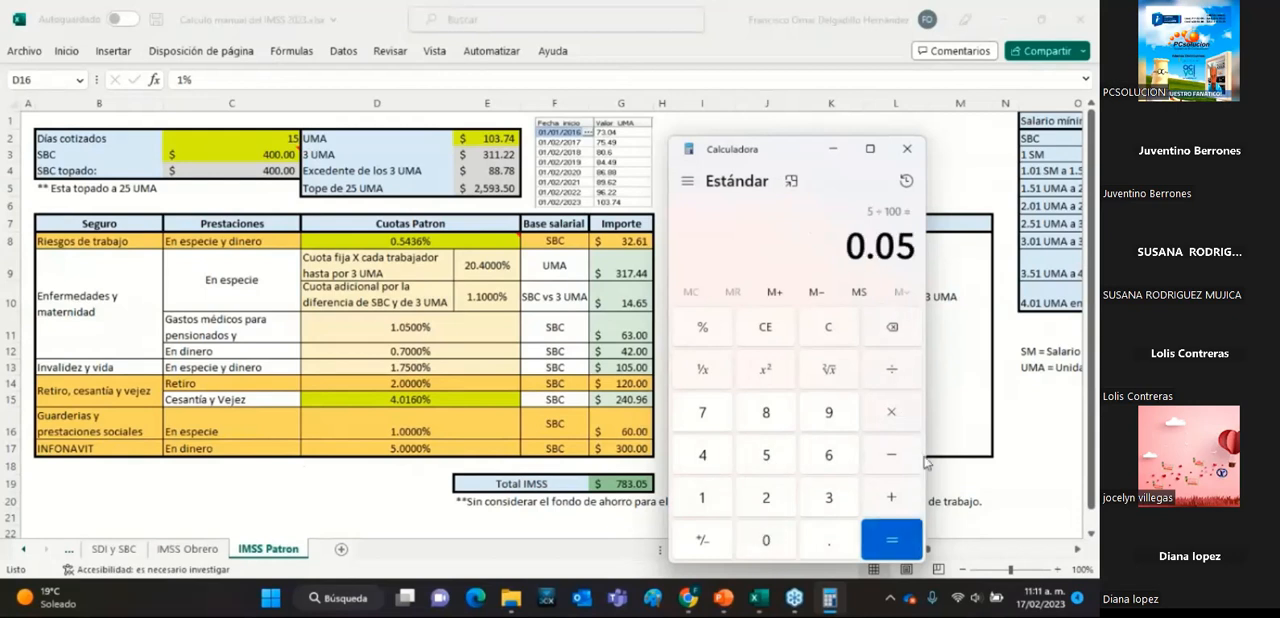
# Complete the INFONAVIT calculation by multiplying its decimal rate by 15 days and the SBC topado 400.
pyautogui.click(876, 411)
pyautogui.click(722, 494)
pyautogui.click(766, 455)
pyautogui.click(892, 535)
pyautogui.click(890, 418)
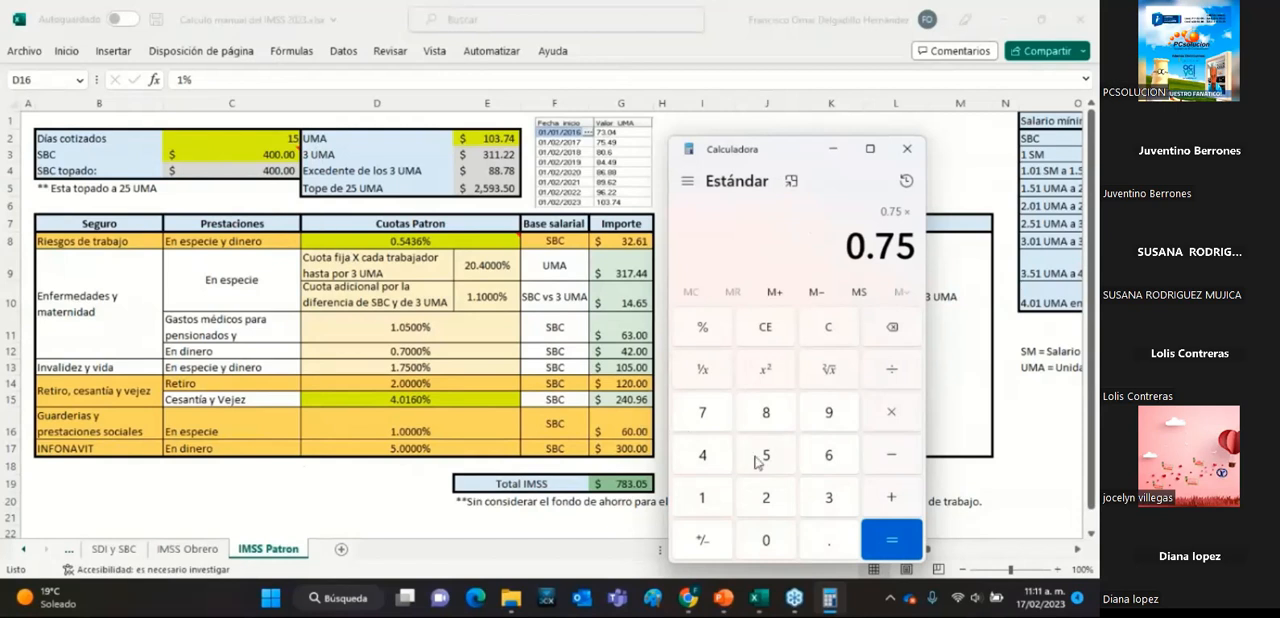
pyautogui.click(703, 456)
pyautogui.doubleClick(766, 540)
pyautogui.click(886, 545)
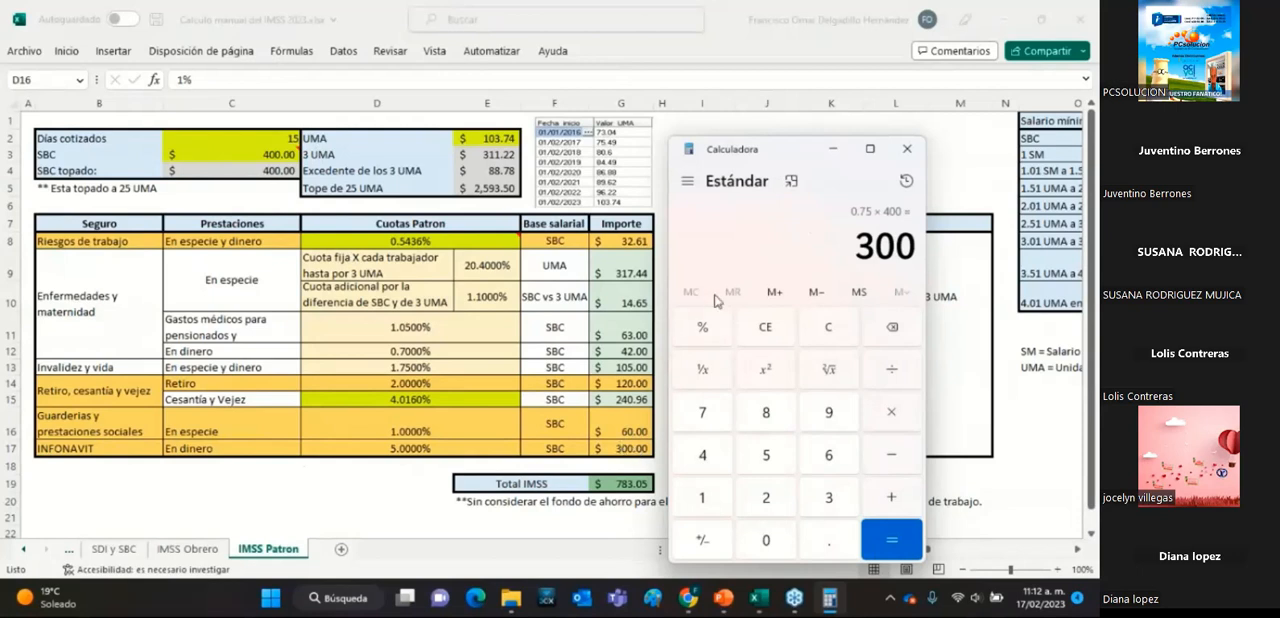
# Return to the Excel workbook and review the Importe formulas of the employer quotas from Enfermedades y maternidad to Cesantía y Vejez.
pyautogui.click(833, 148)
pyautogui.moveTo(620, 240); pyautogui.dragTo(638, 444)
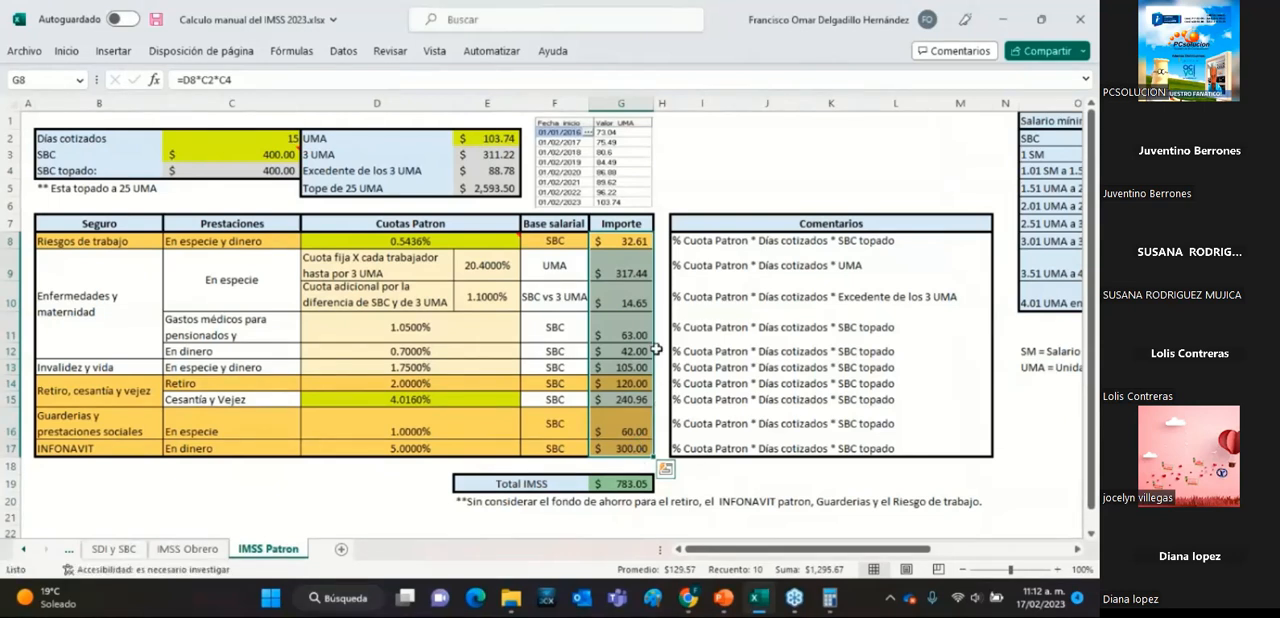
pyautogui.click(776, 321)
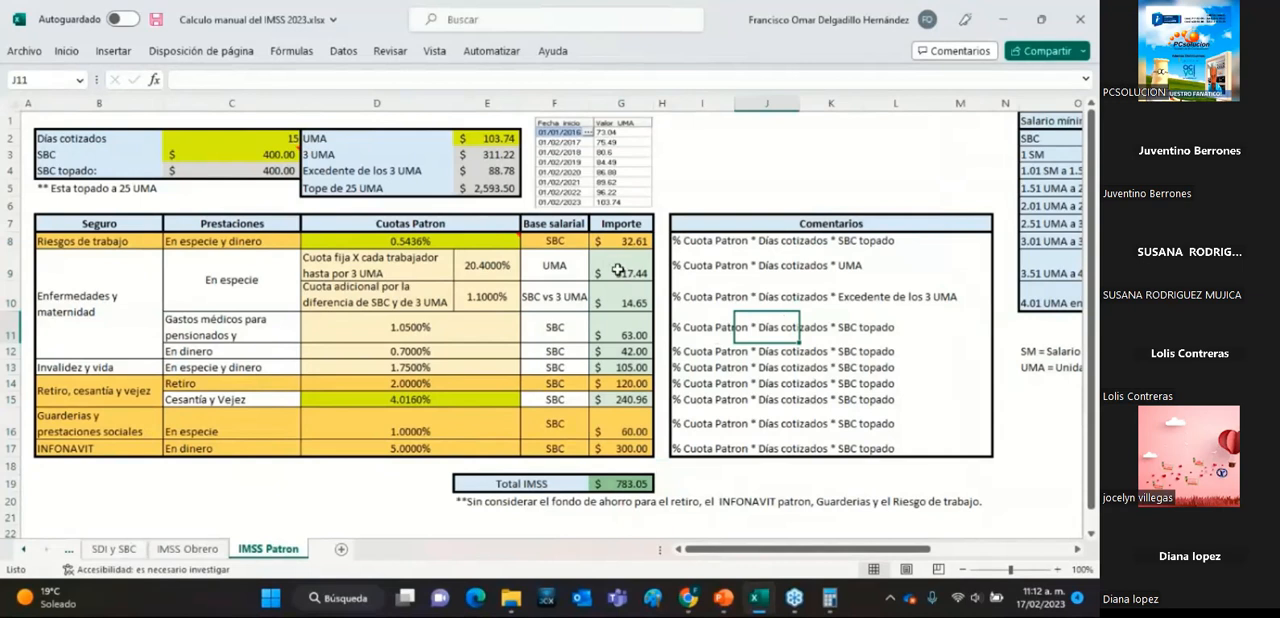
pyautogui.click(617, 270)
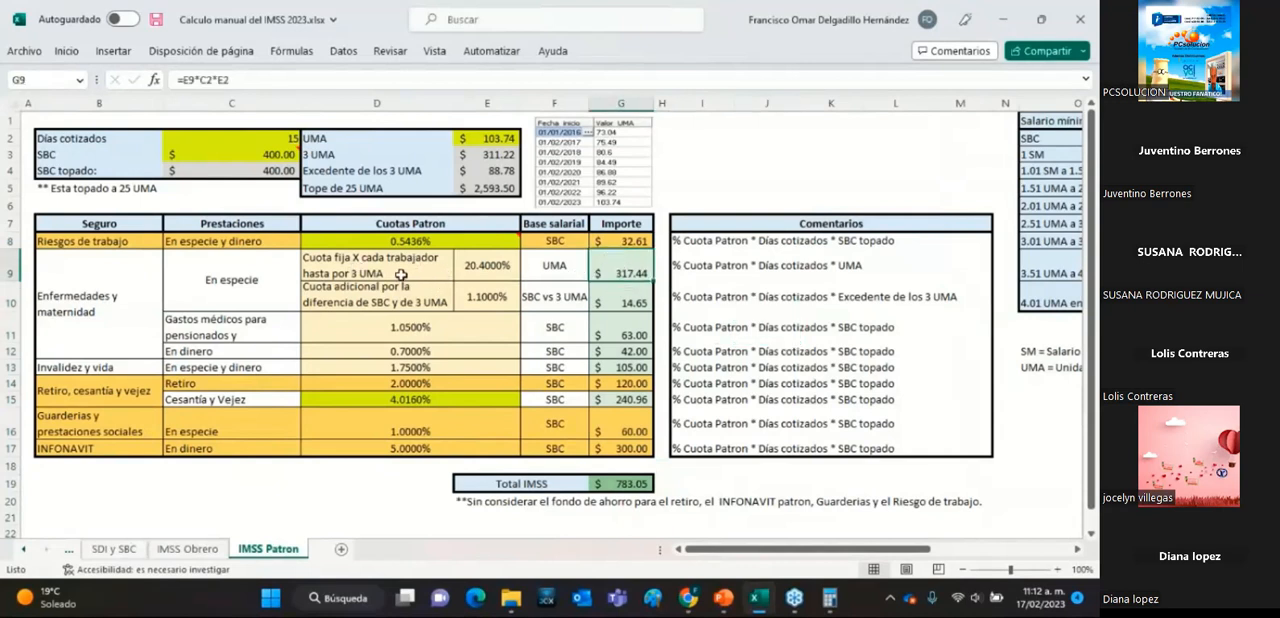
pyautogui.click(625, 304)
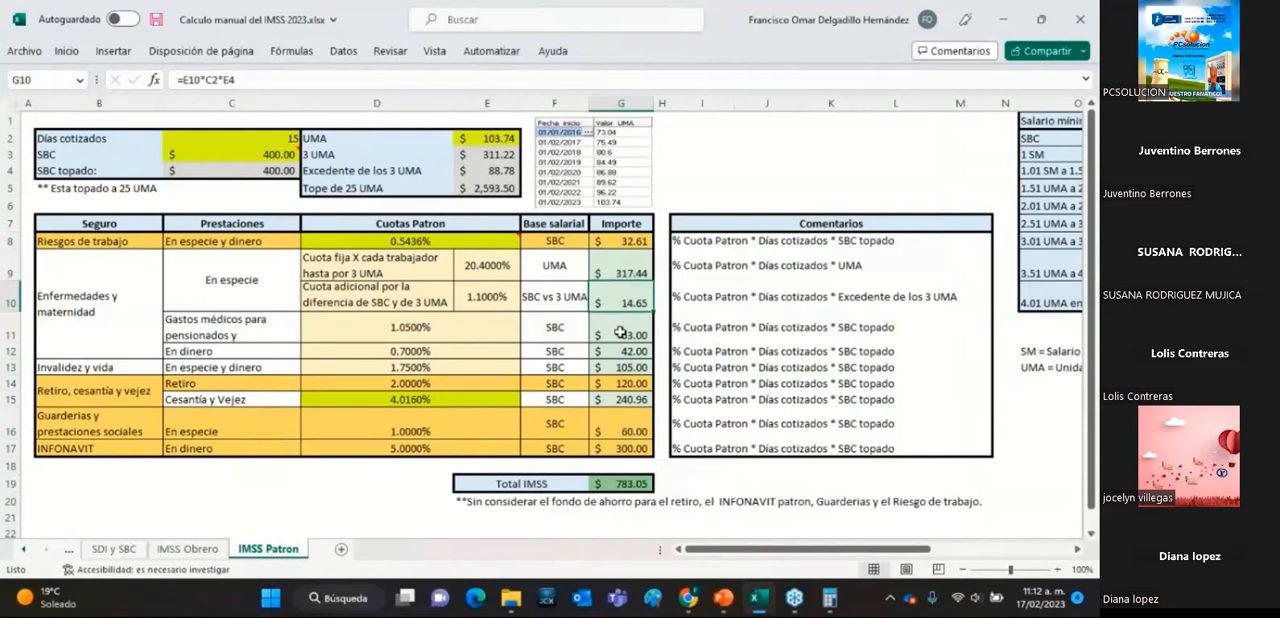
pyautogui.click(220, 325)
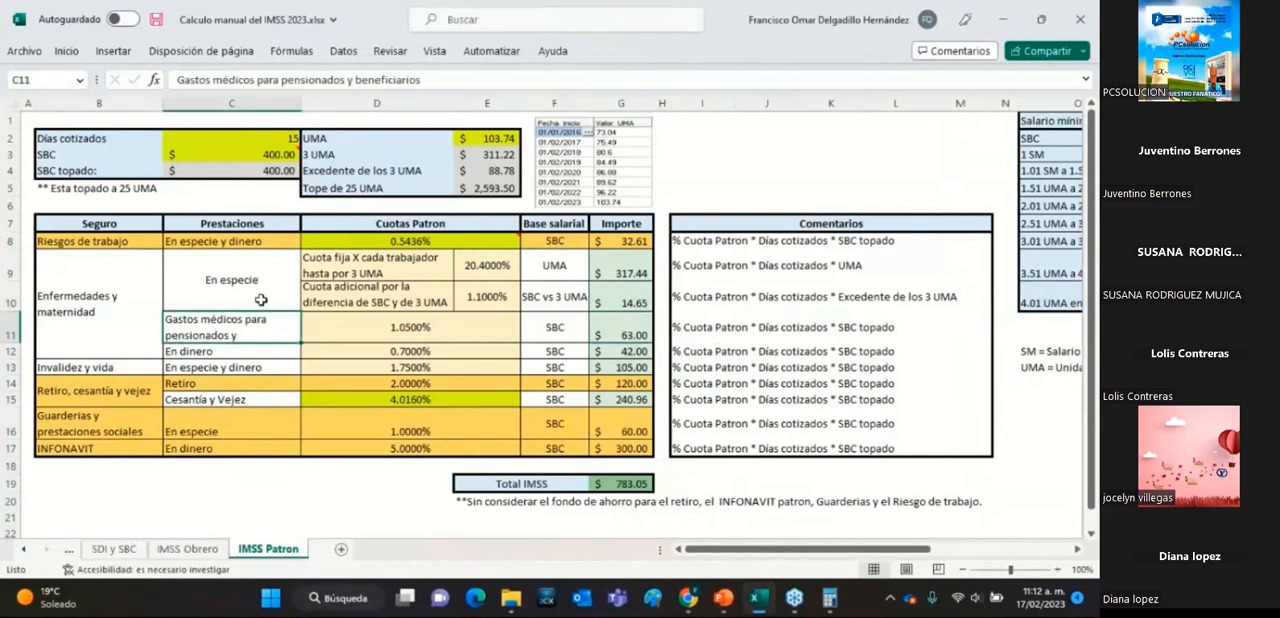
pyautogui.click(640, 336)
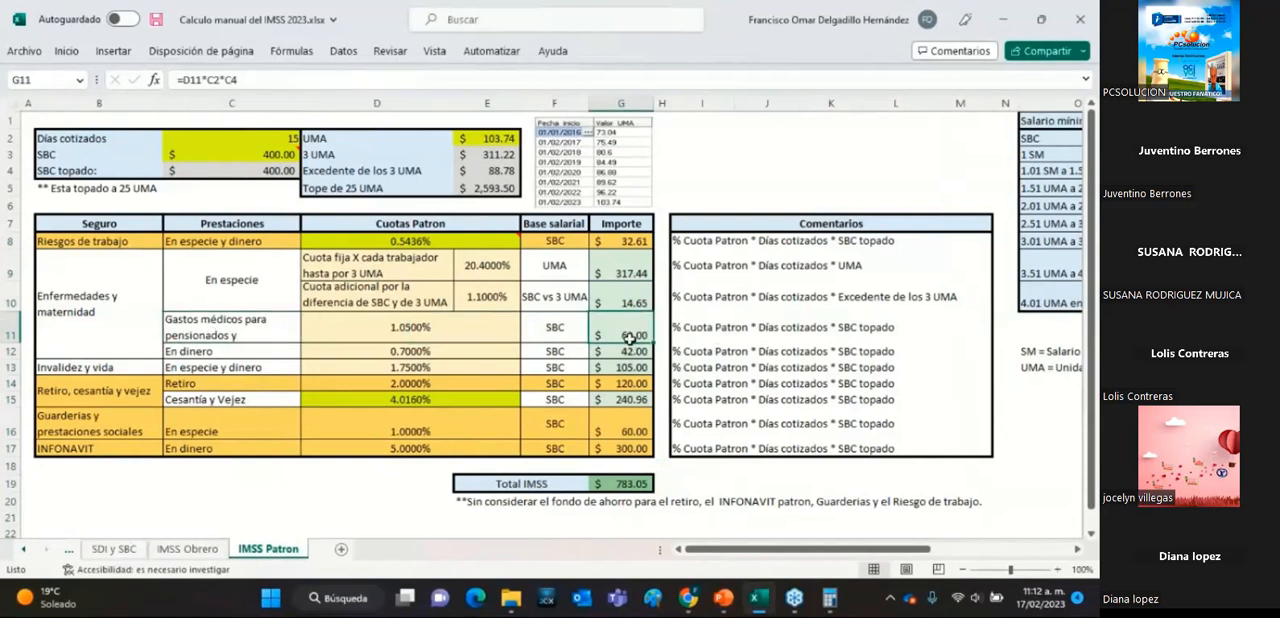
pyautogui.click(630, 352)
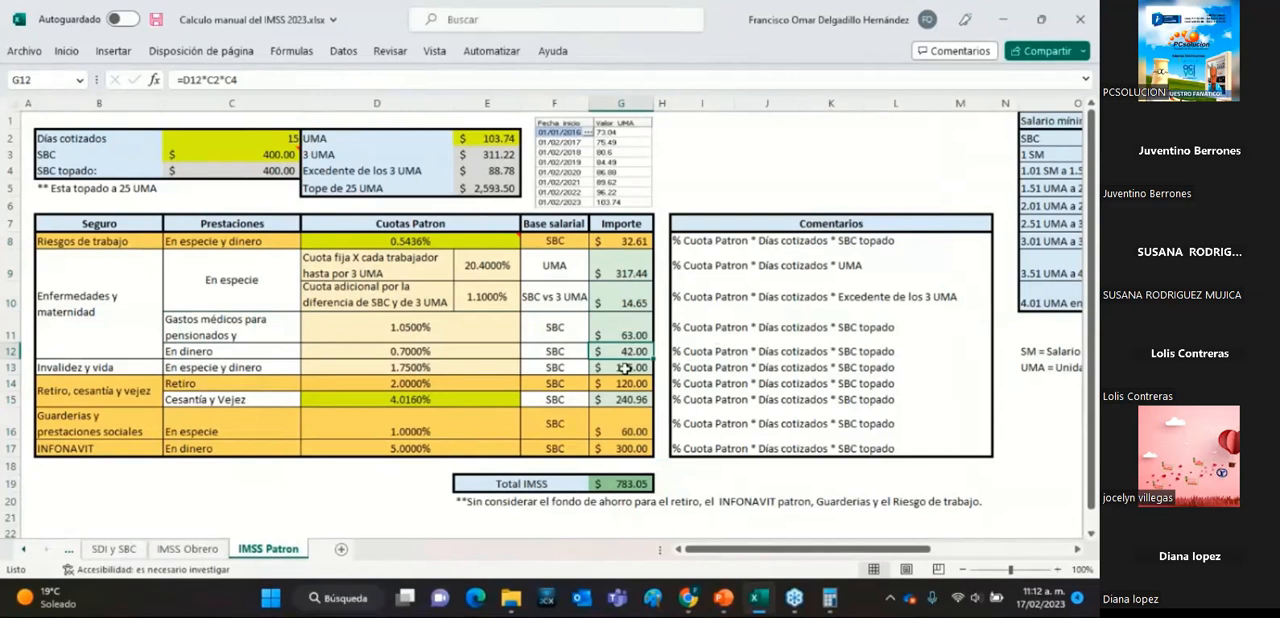
pyautogui.click(624, 368)
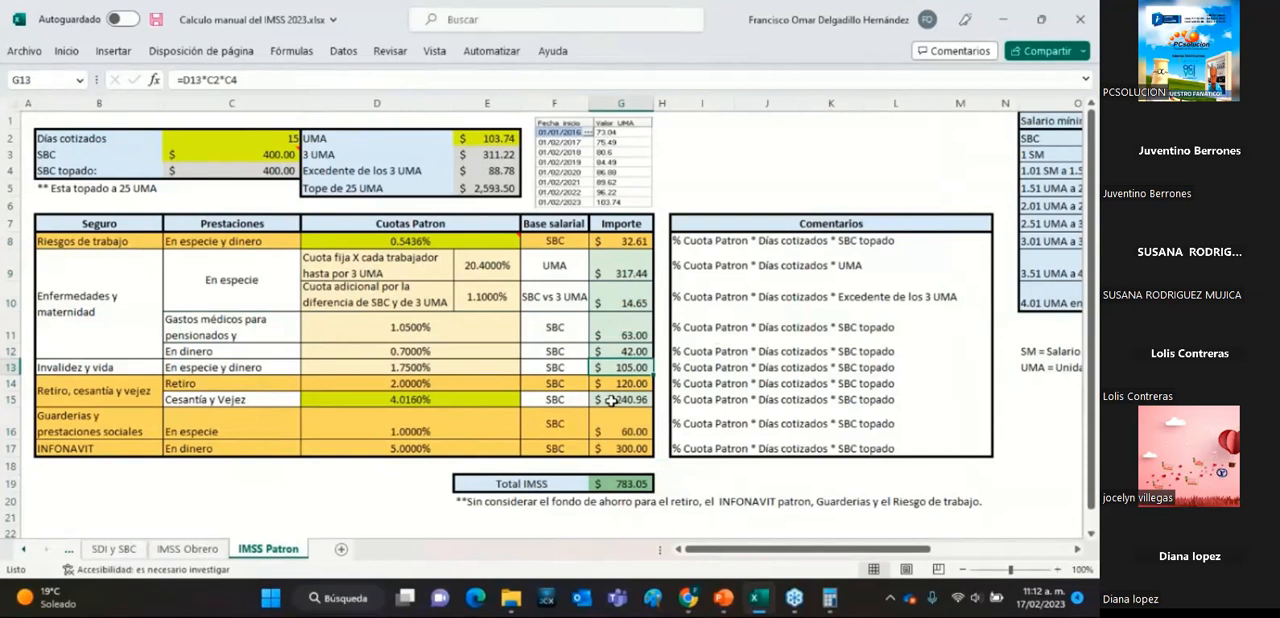
pyautogui.click(611, 400)
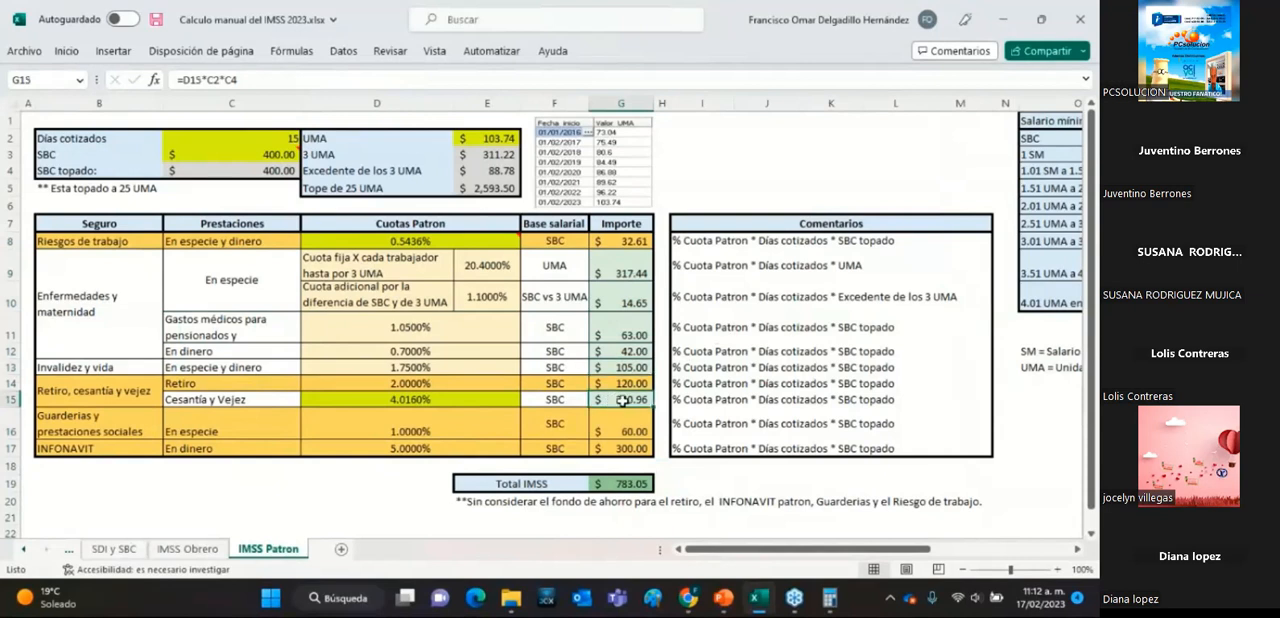
# Select the amounts G9:G13 and G15 together and check them against the Total IMSS sum formula.
pyautogui.moveTo(636, 274); pyautogui.dragTo(645, 367)
pyautogui.keyDown('ctrl'); pyautogui.click(642, 400); pyautogui.keyUp('ctrl')
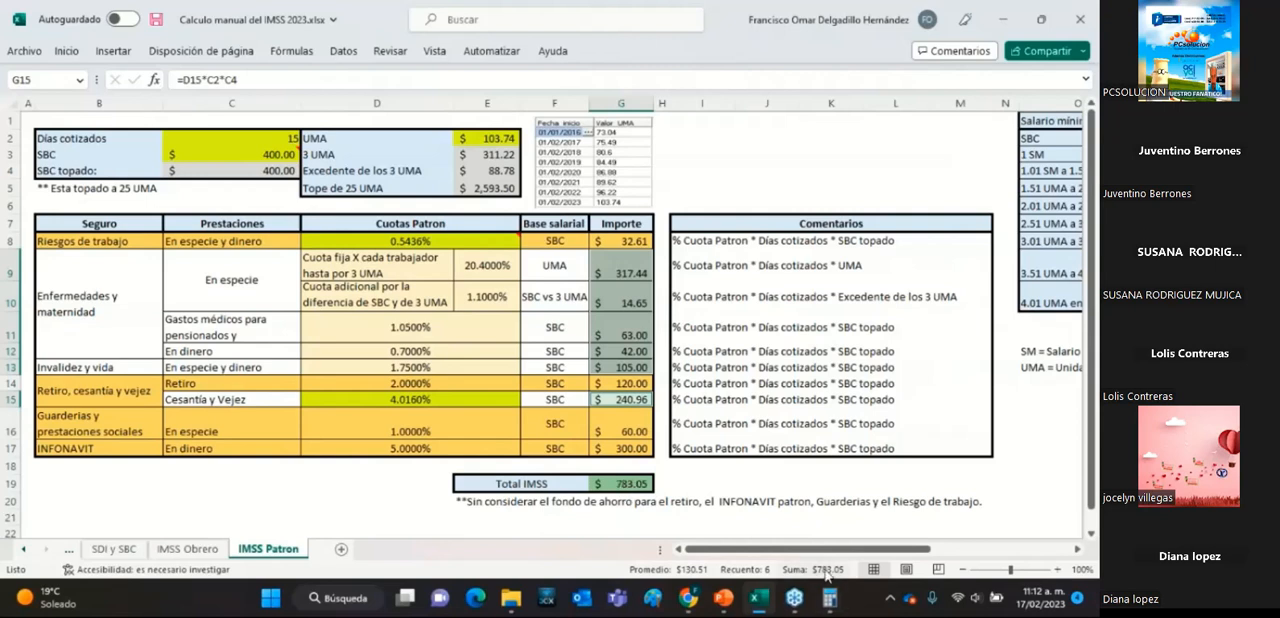
pyautogui.doubleClick(636, 485)
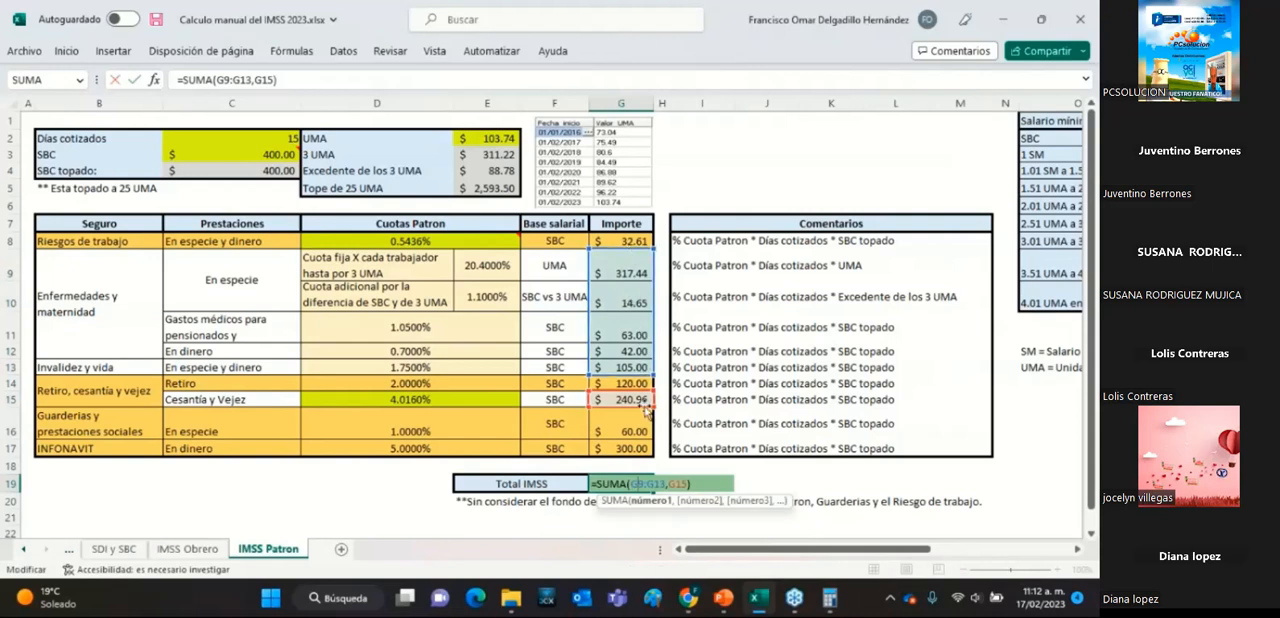
pyautogui.press('Return')
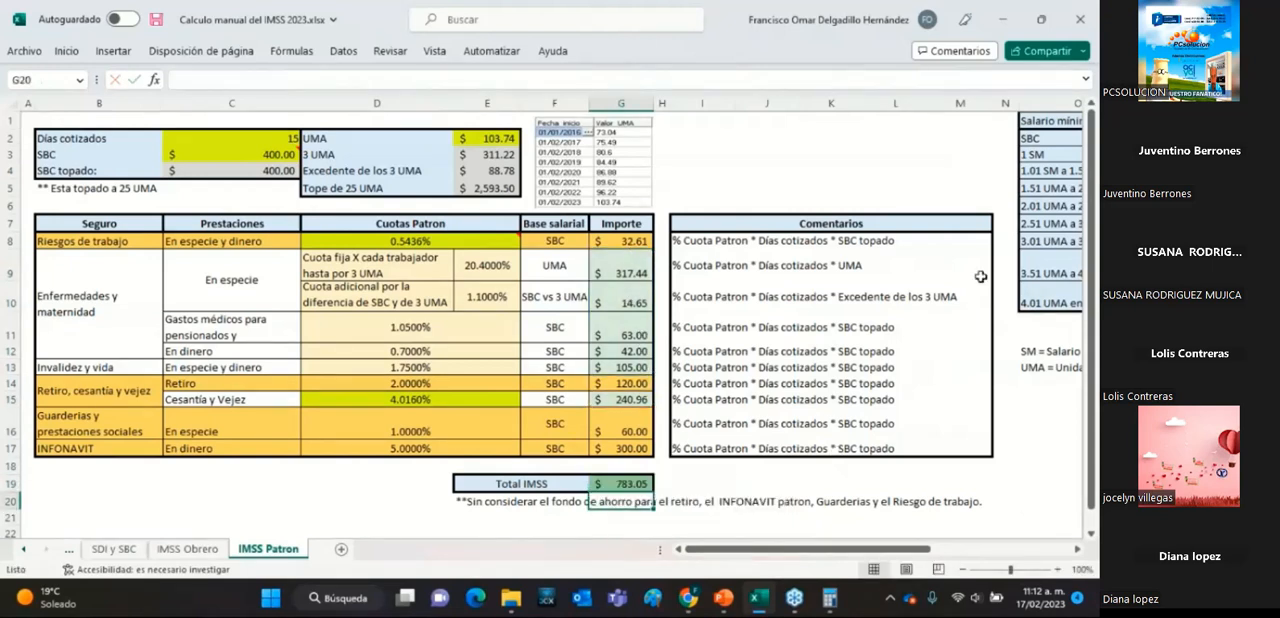
# Review the Importe formulas of the employer quotas outside the total: Riesgos de trabajo, Retiro, Guarderías y prestaciones sociales, and INFONAVIT.
pyautogui.click(632, 244)
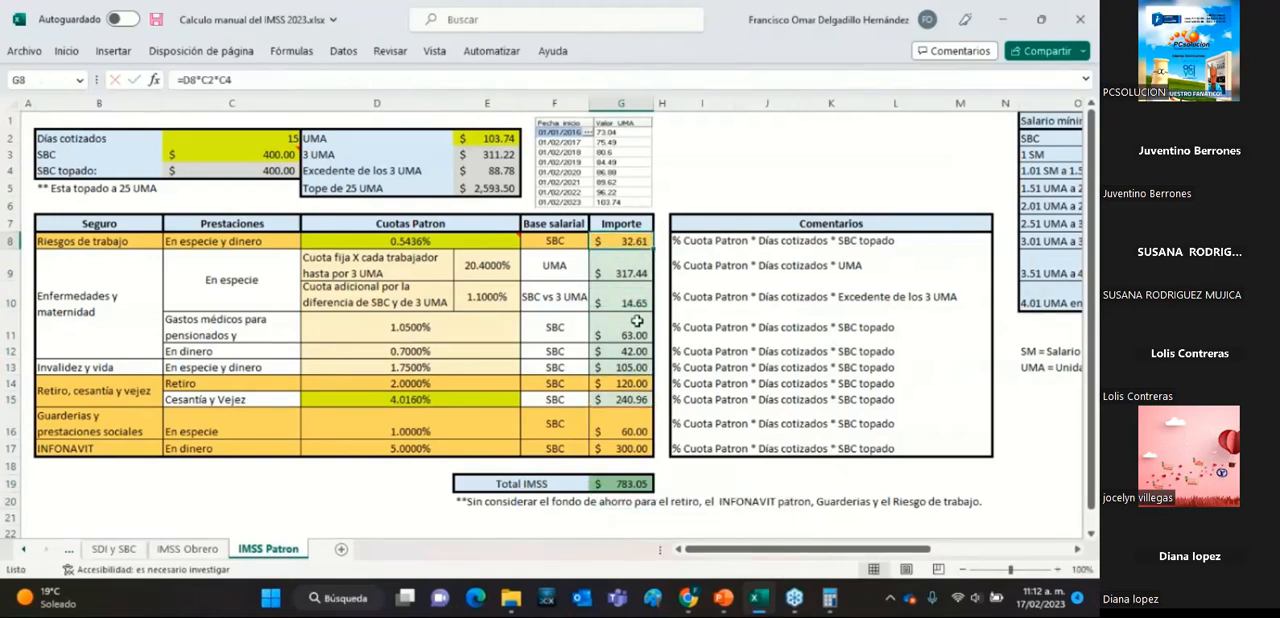
pyautogui.click(638, 386)
pyautogui.click(646, 426)
pyautogui.click(647, 449)
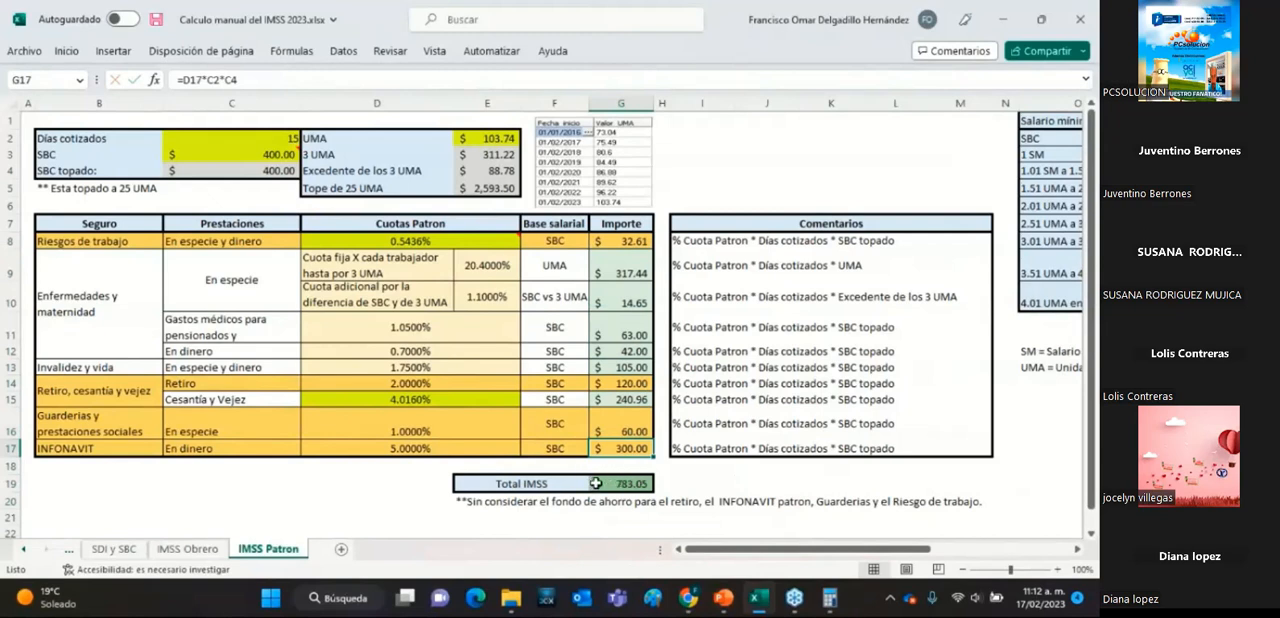
pyautogui.click(628, 241)
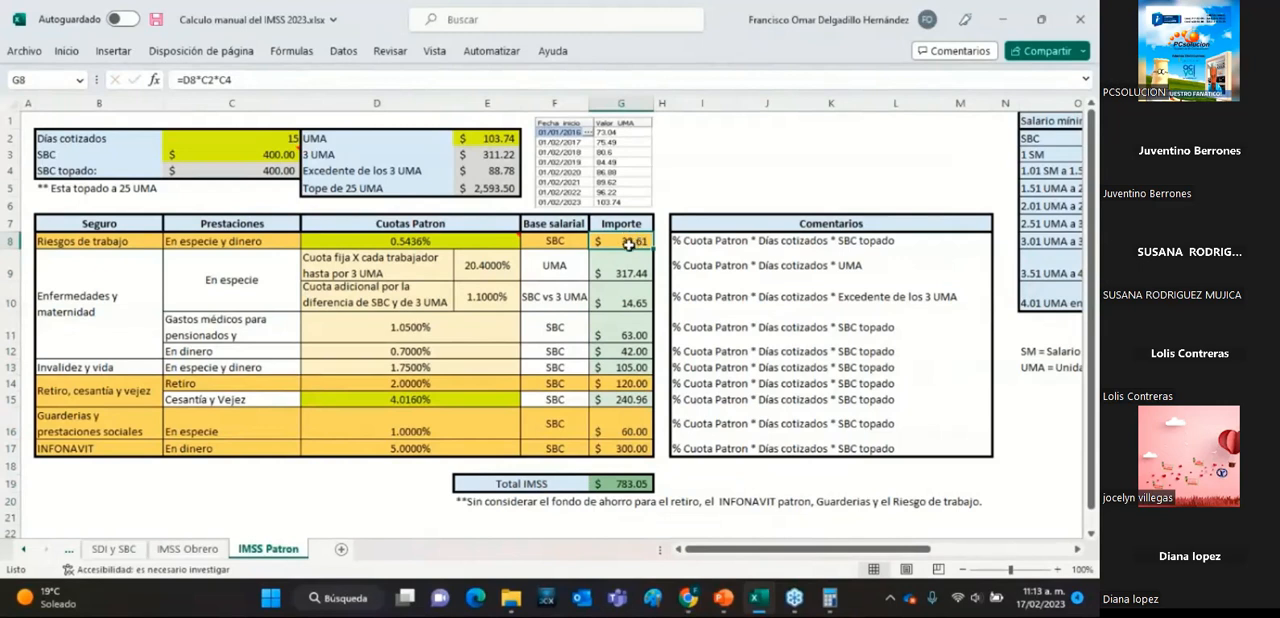
pyautogui.click(620, 384)
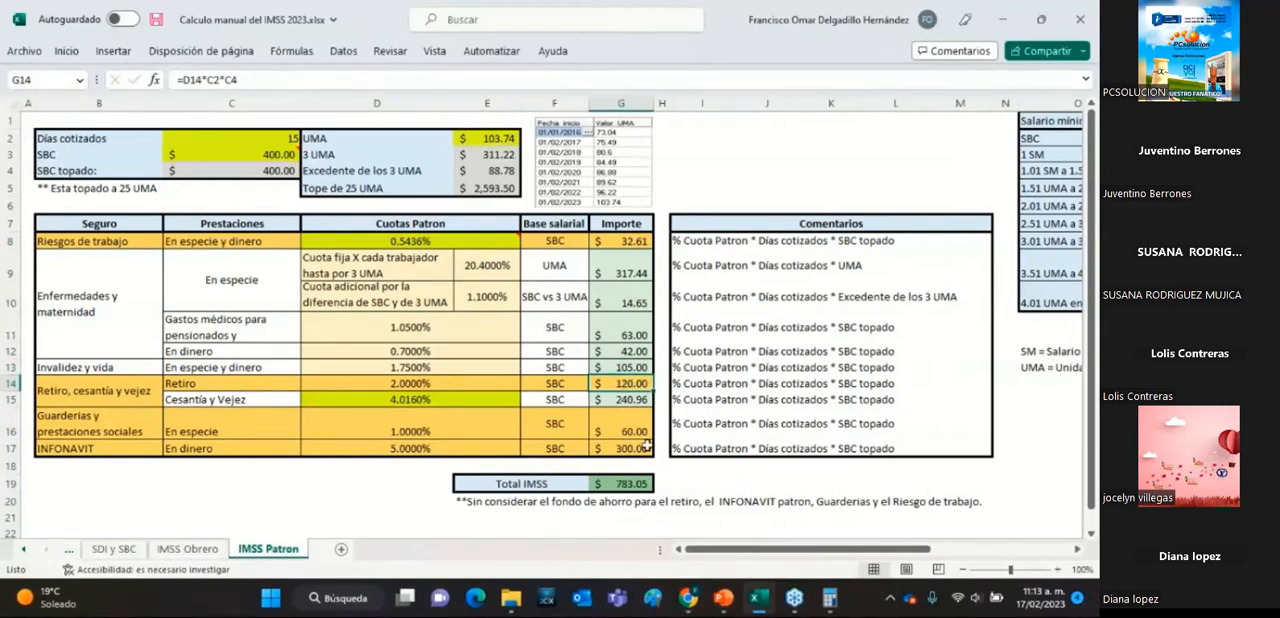
pyautogui.click(612, 424)
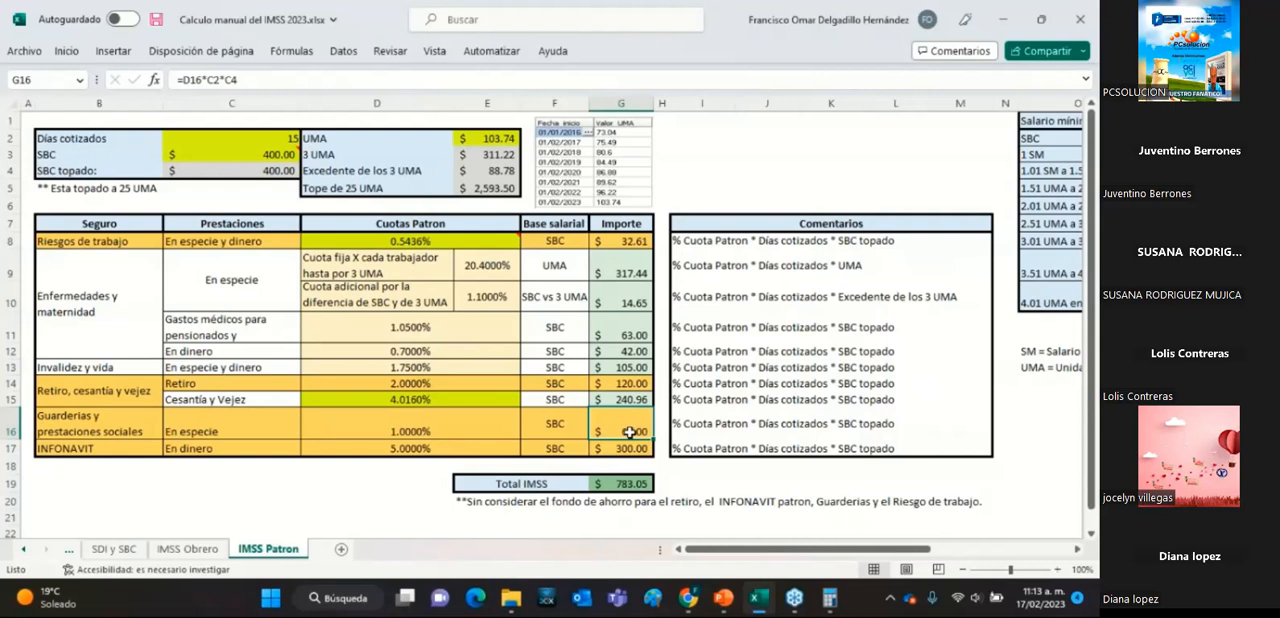
pyautogui.click(625, 449)
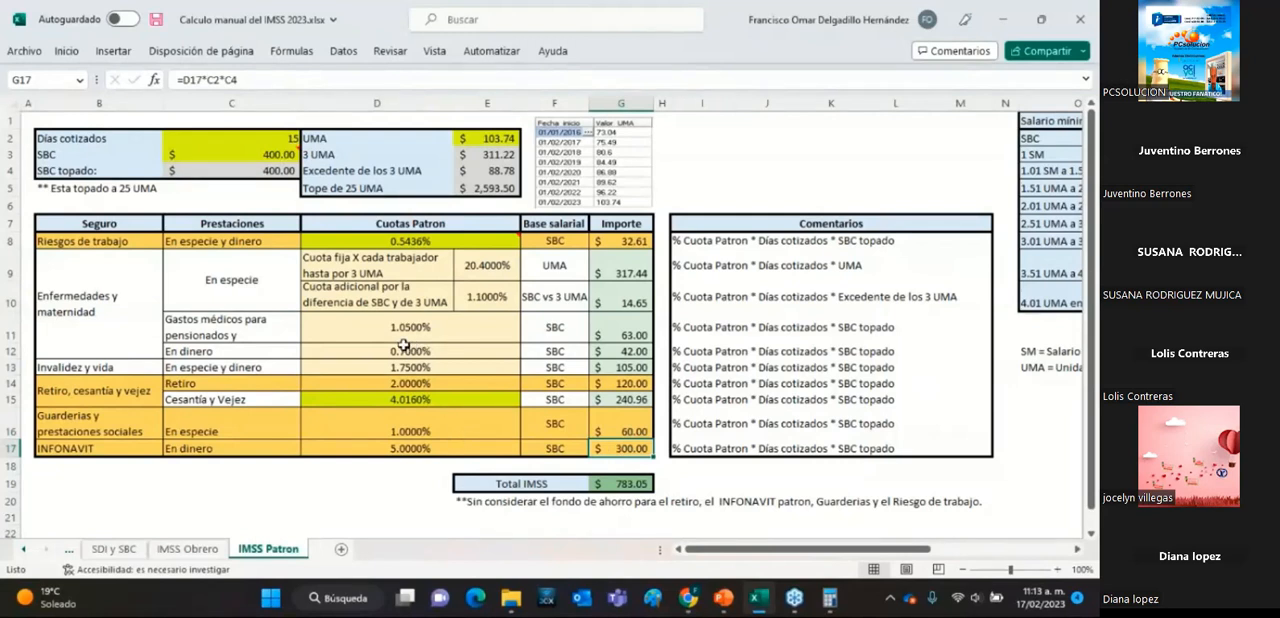
pyautogui.click(629, 427)
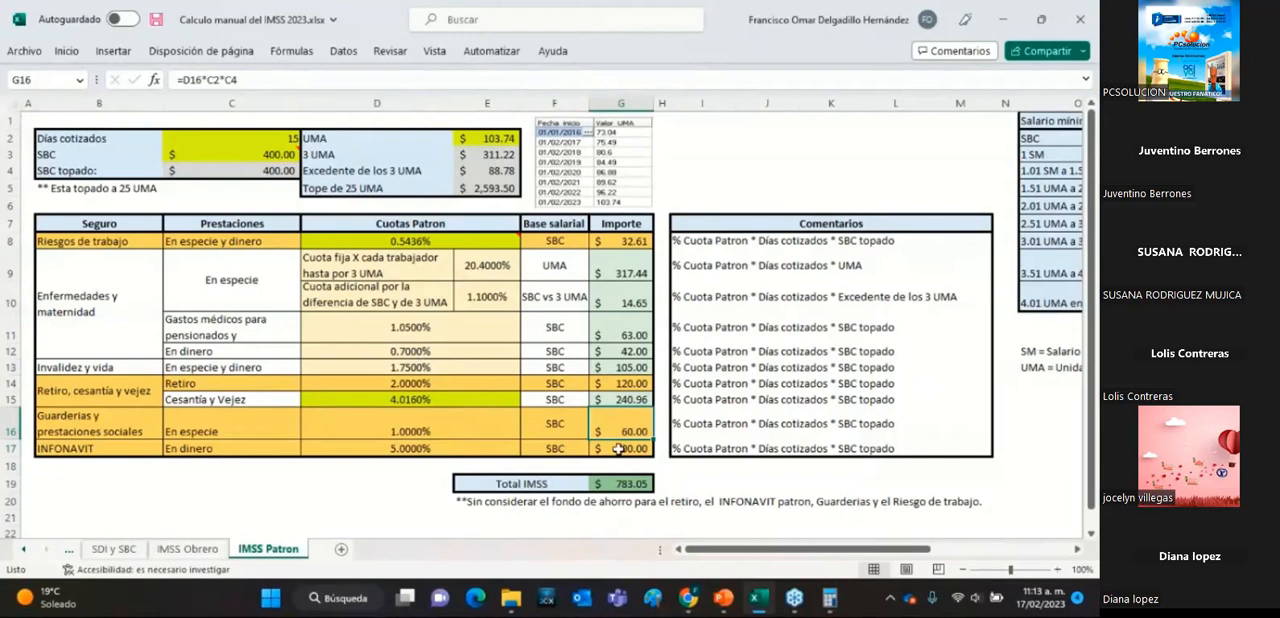
# Check the employer Total IMSS sum formula against the note beneath it listing the excluded concepts.
pyautogui.click(616, 481)
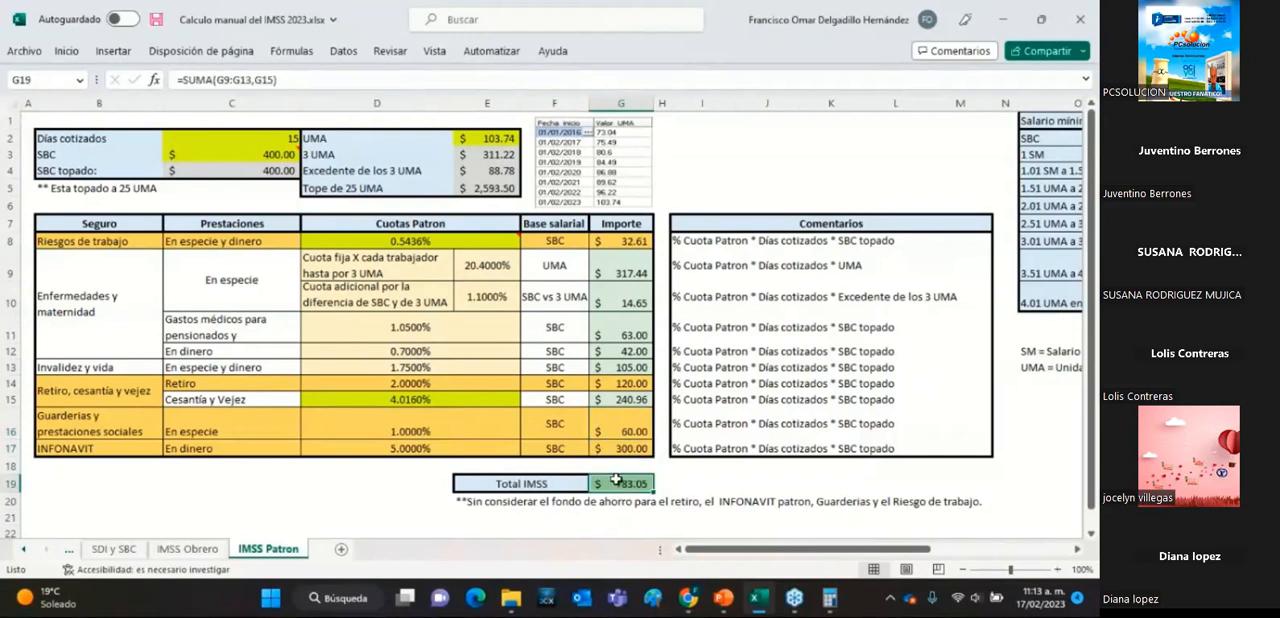
pyautogui.click(479, 503)
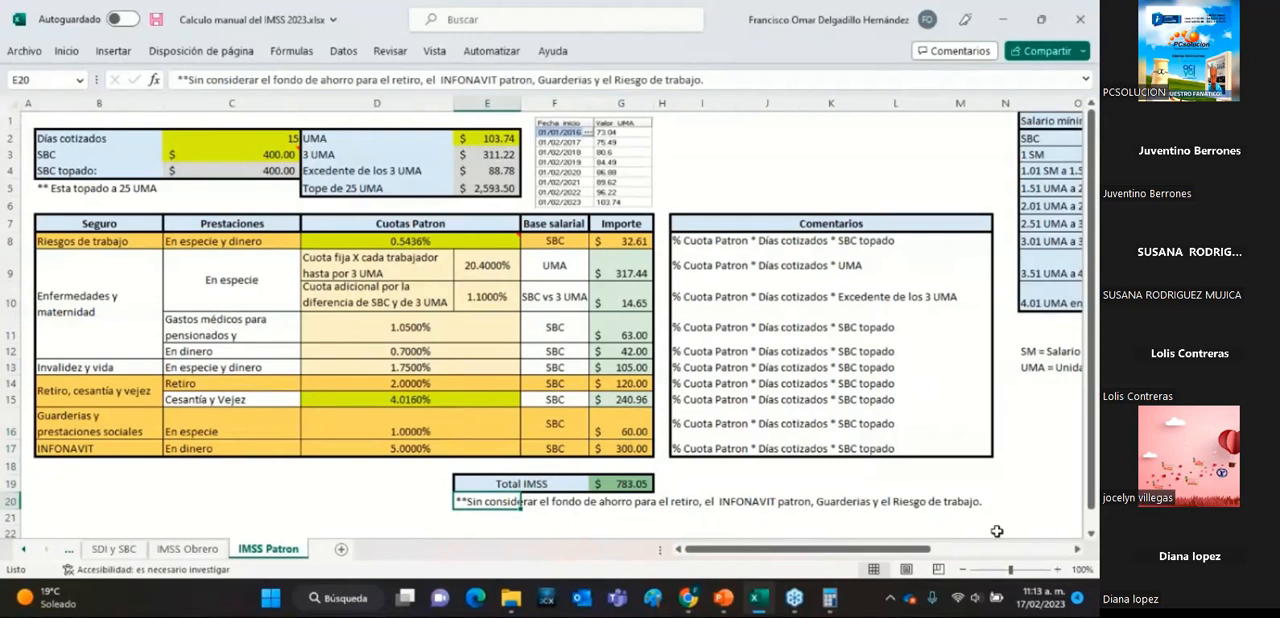
pyautogui.click(624, 483)
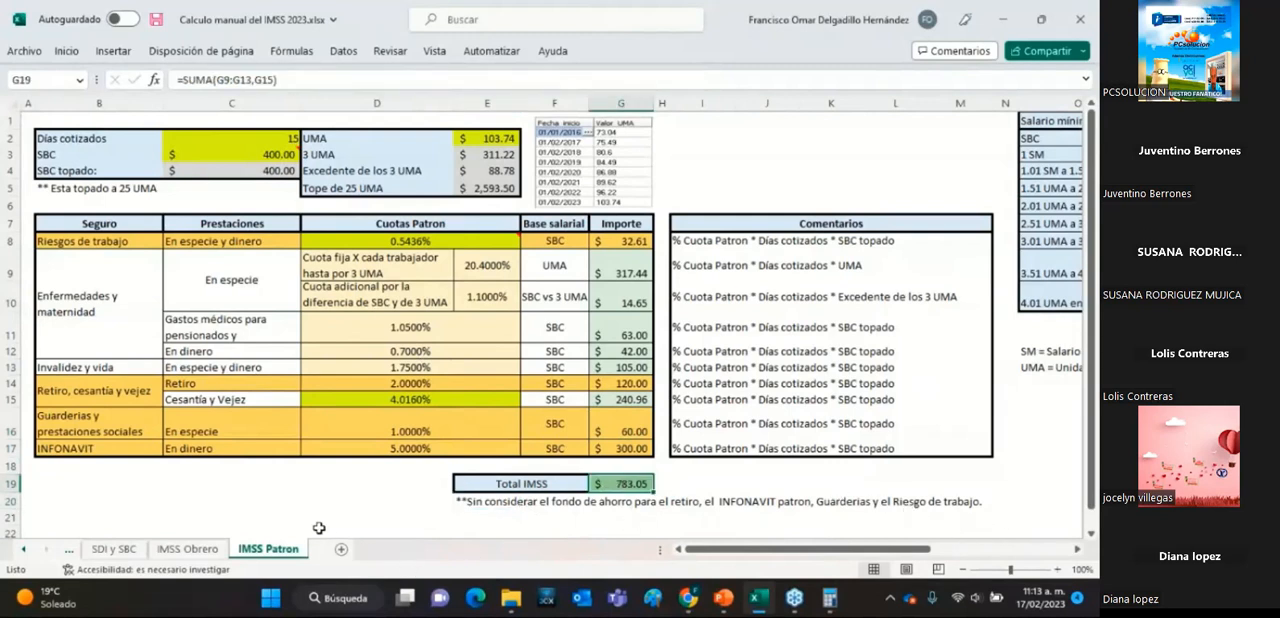
# Compare the Total IMSS of the IMSS Obrero sheet with that of the IMSS Patron sheet.
pyautogui.click(207, 551)
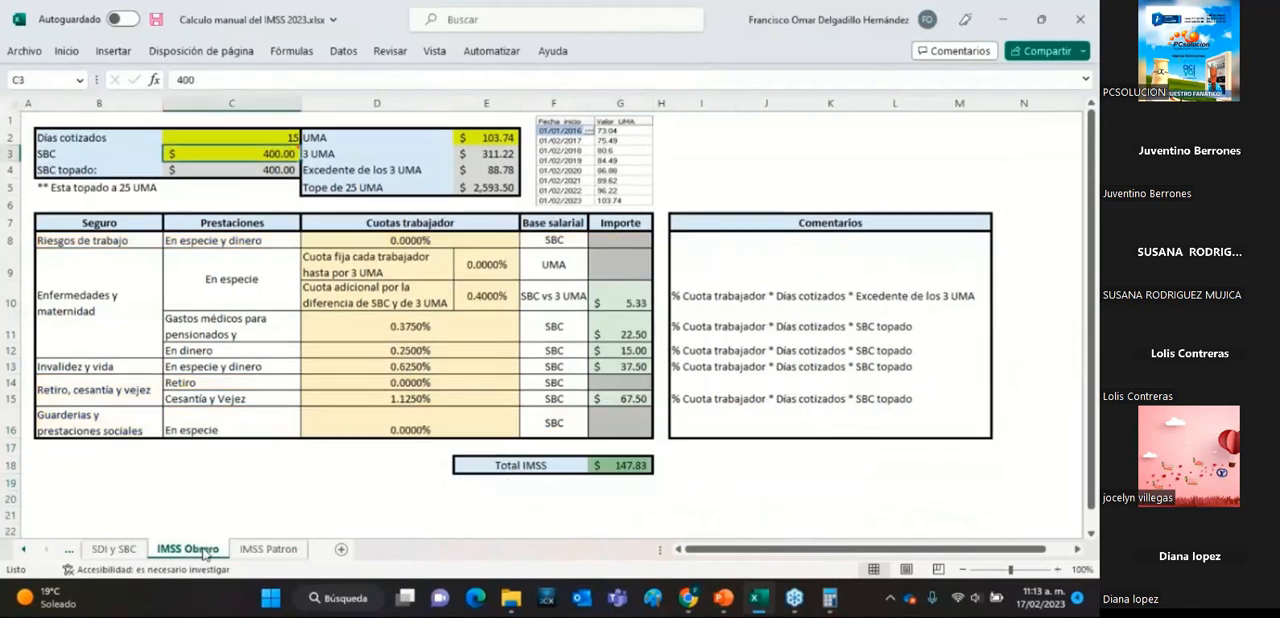
pyautogui.click(641, 462)
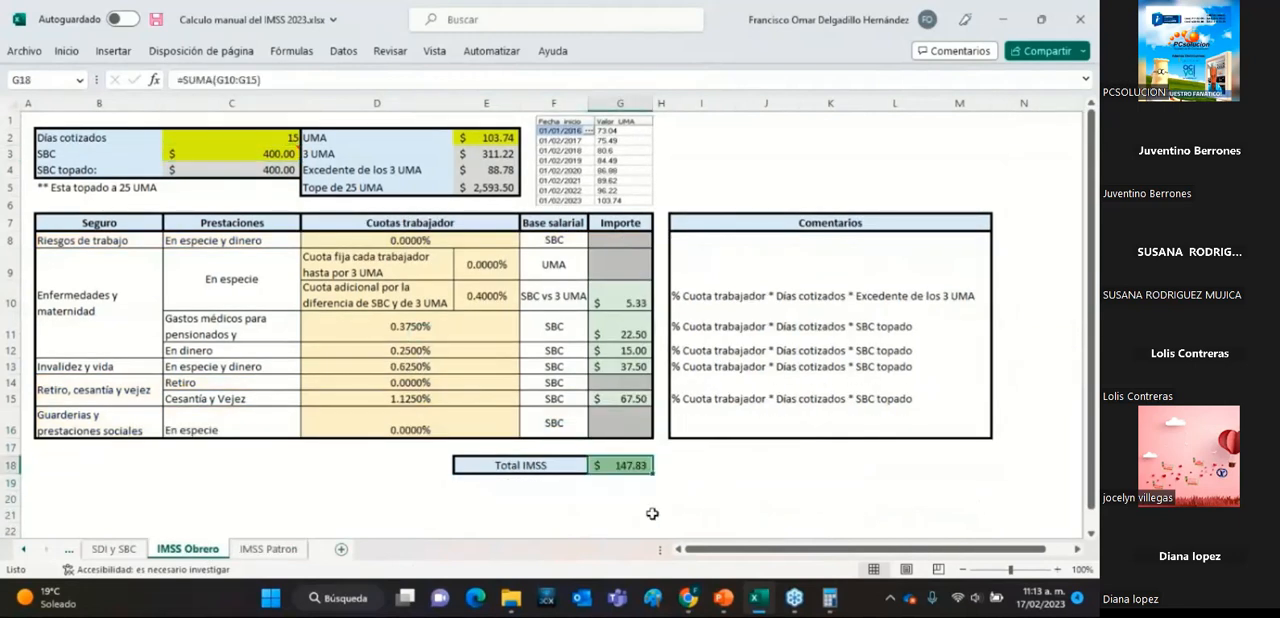
pyautogui.click(297, 550)
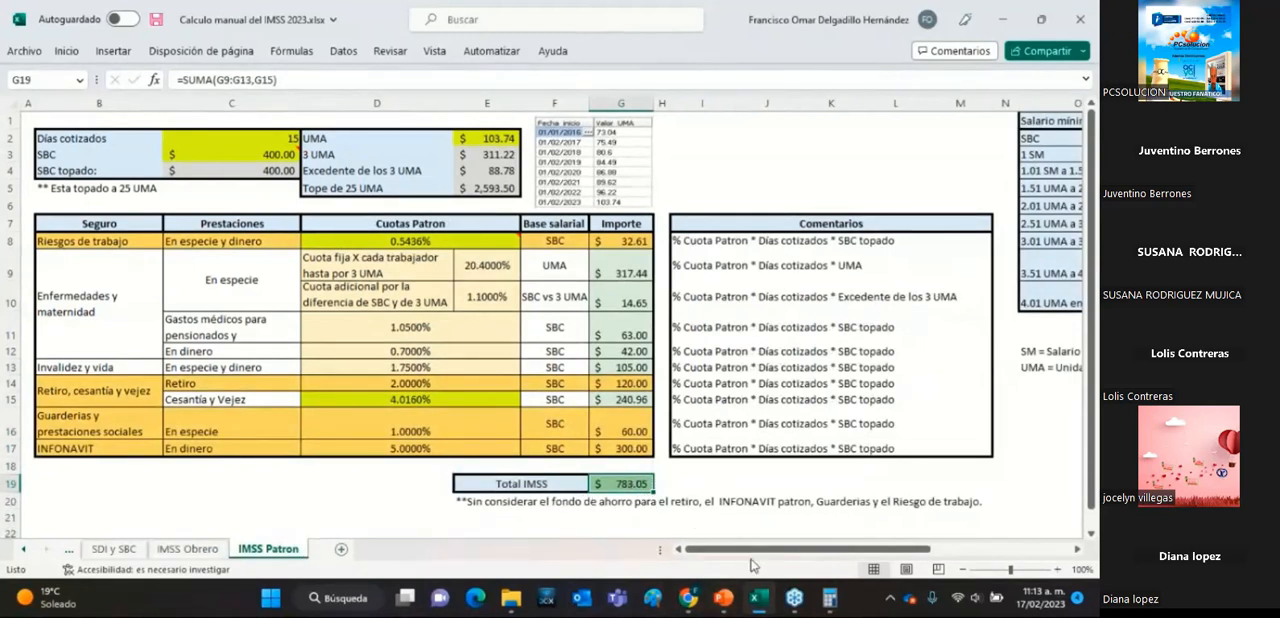
pyautogui.click(692, 485)
pyautogui.click(631, 490)
pyautogui.click(188, 549)
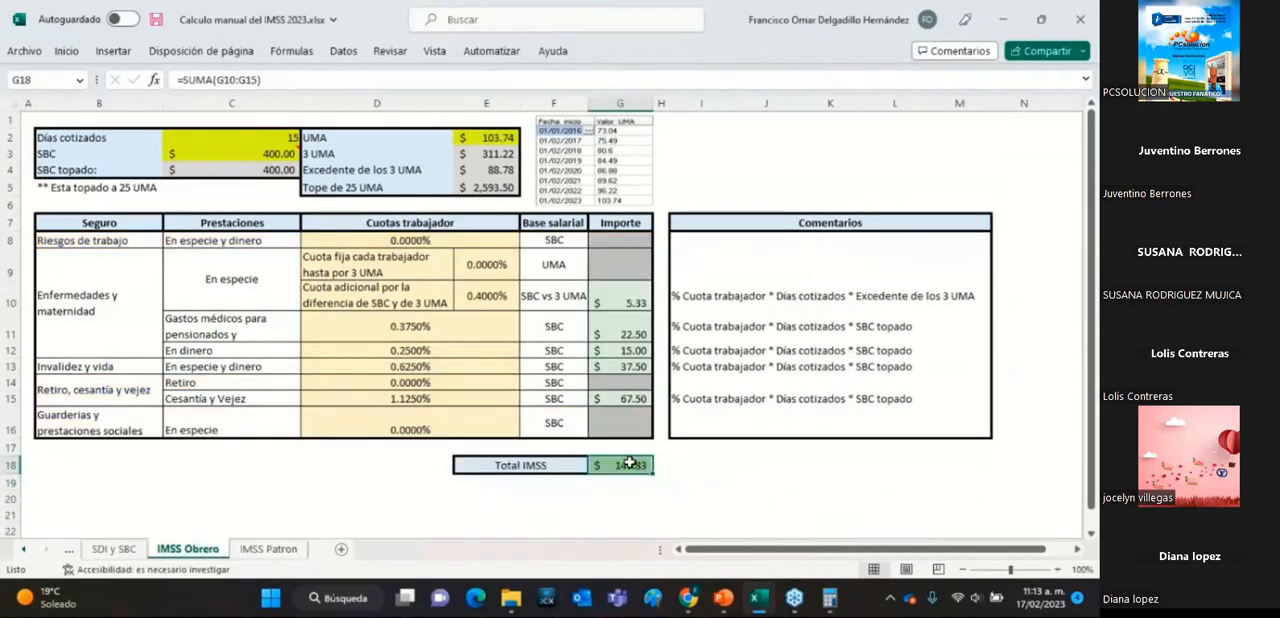
pyautogui.click(270, 549)
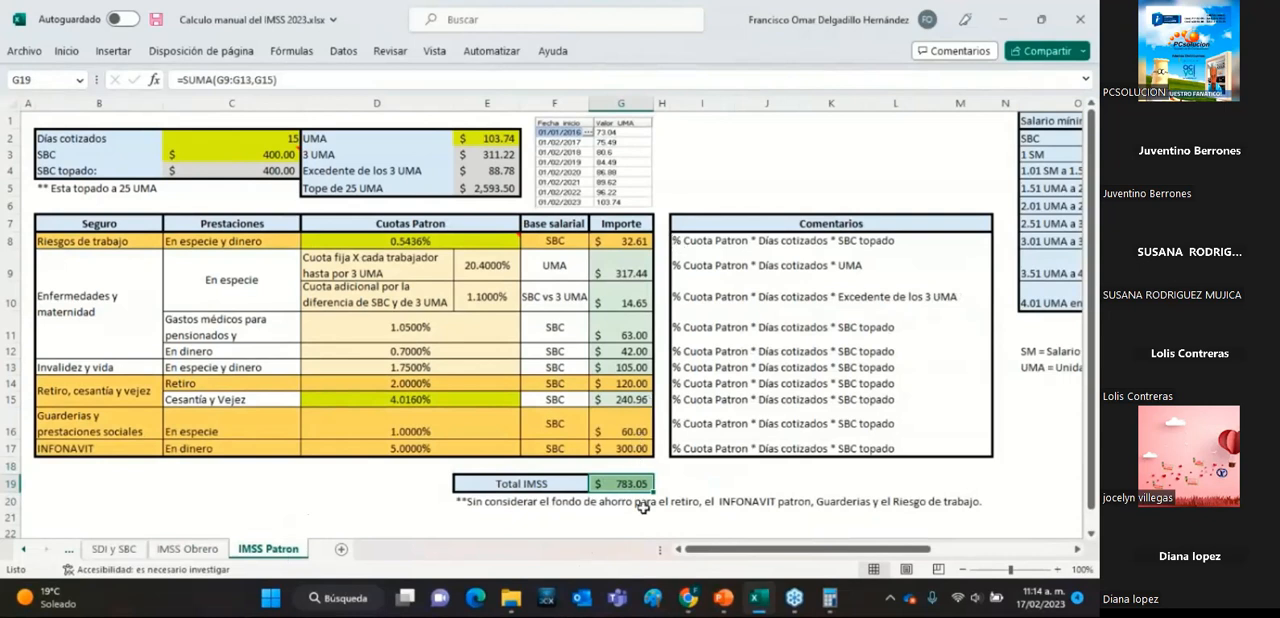
# Select the highlighted employer amounts G8, G14, G16 and G17 together on the IMSS Patron sheet.
pyautogui.click(646, 243)
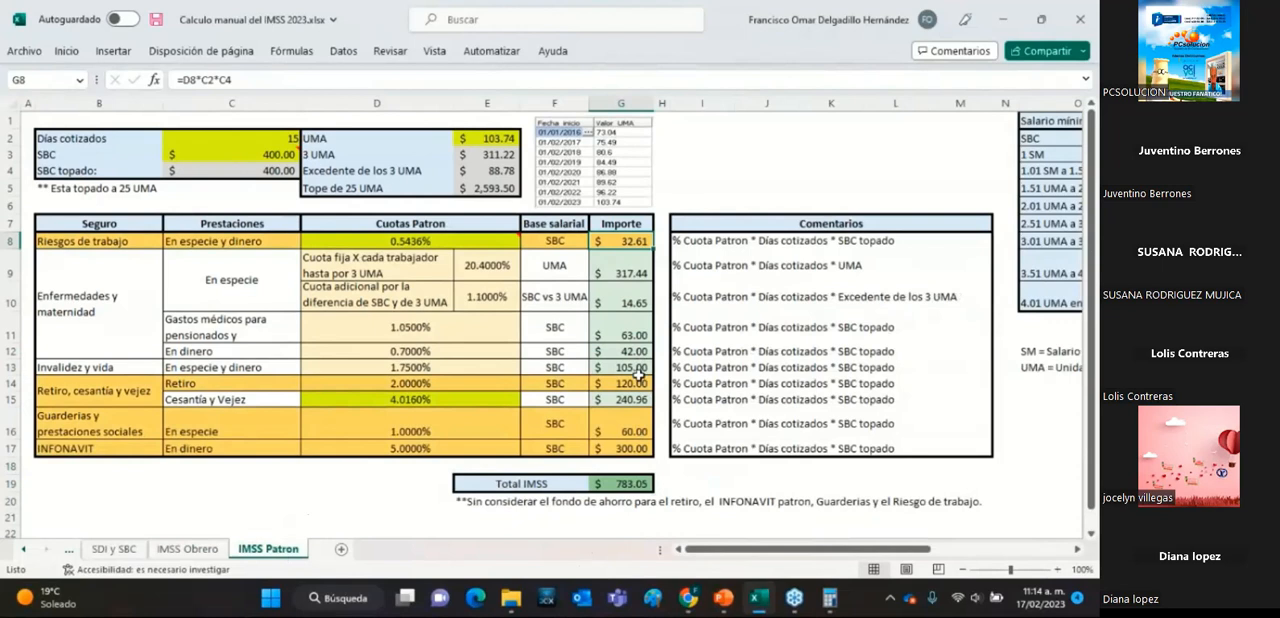
pyautogui.keyDown('ctrl'); pyautogui.click(633, 385); pyautogui.keyUp('ctrl')
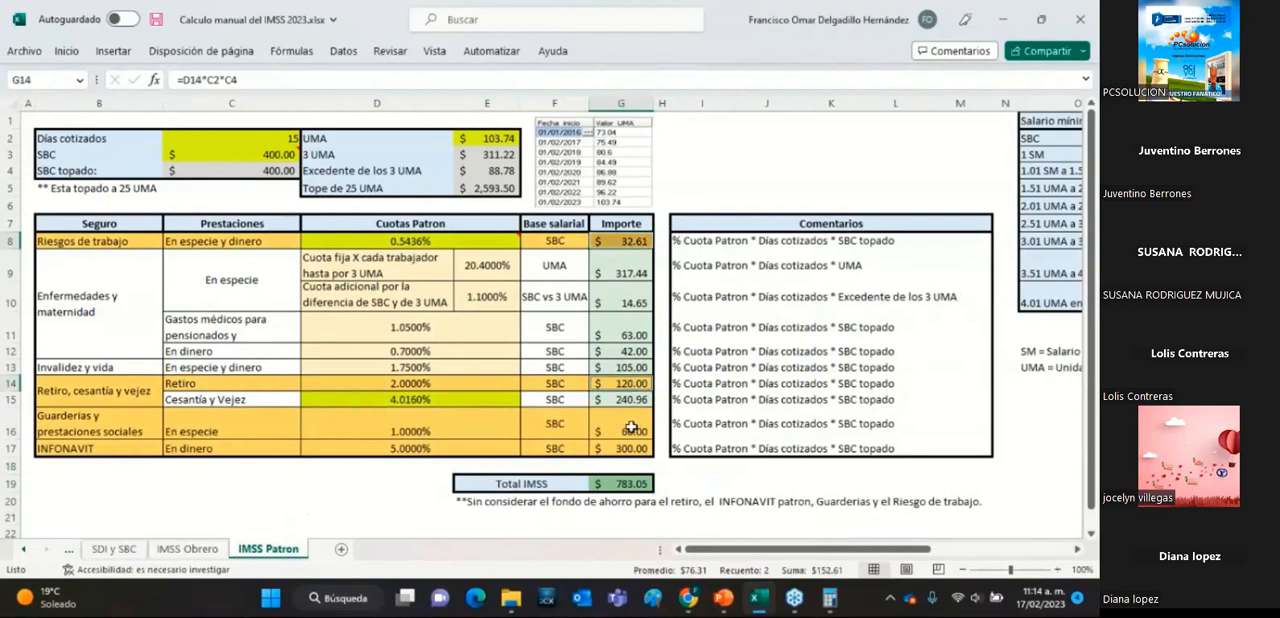
pyautogui.keyDown('ctrl'); pyautogui.click(633, 426); pyautogui.keyUp('ctrl')
pyautogui.keyDown('ctrl'); pyautogui.click(637, 450); pyautogui.keyUp('ctrl')
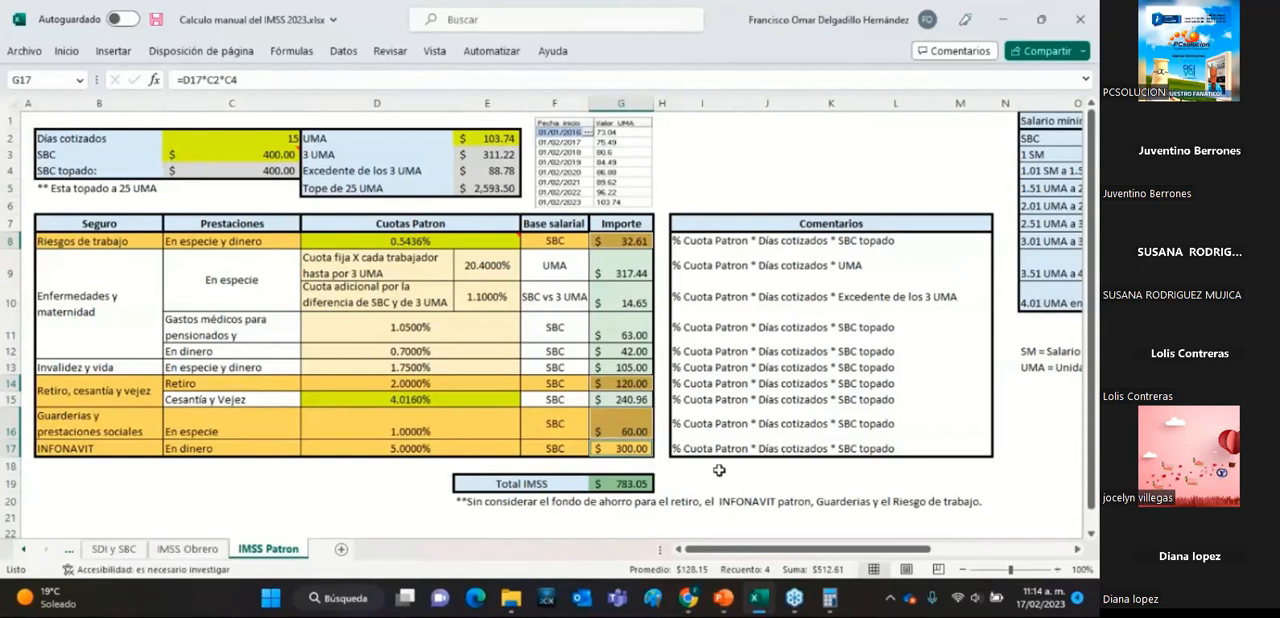
# On the IMSS Obrero sheet, review each worker quota's rate and Importe from row 10 to Cesantía y Vejez, plus Total IMSS.
pyautogui.click(187, 550)
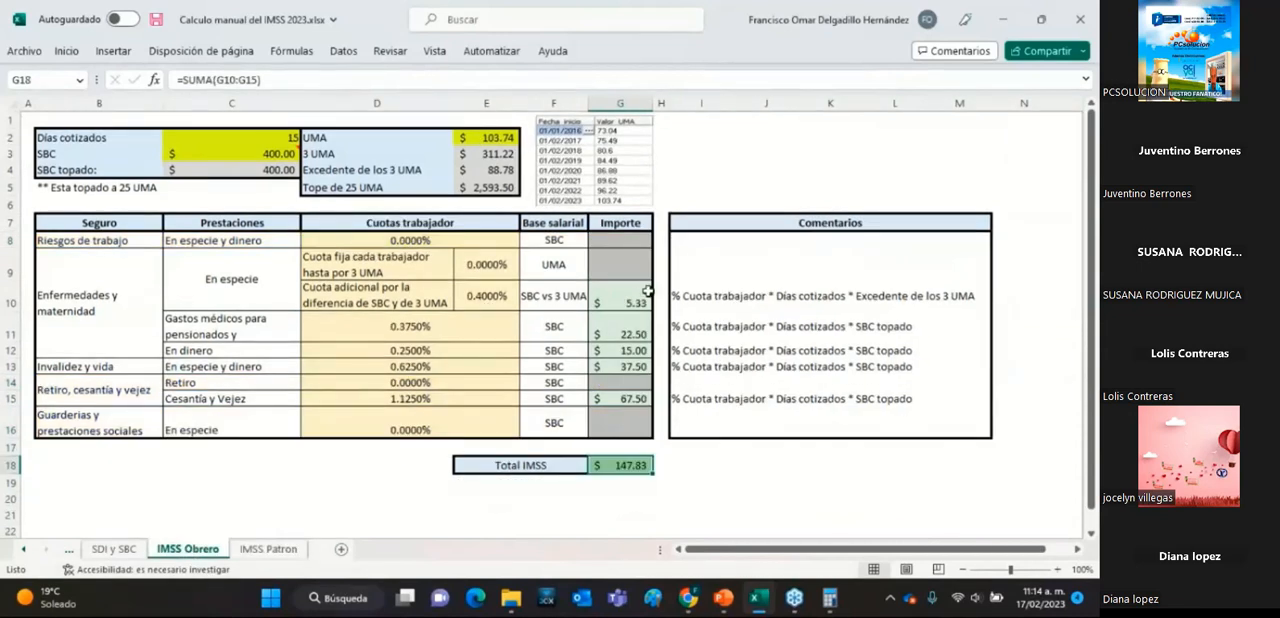
pyautogui.click(631, 300)
pyautogui.click(626, 333)
pyautogui.click(626, 350)
pyautogui.click(628, 366)
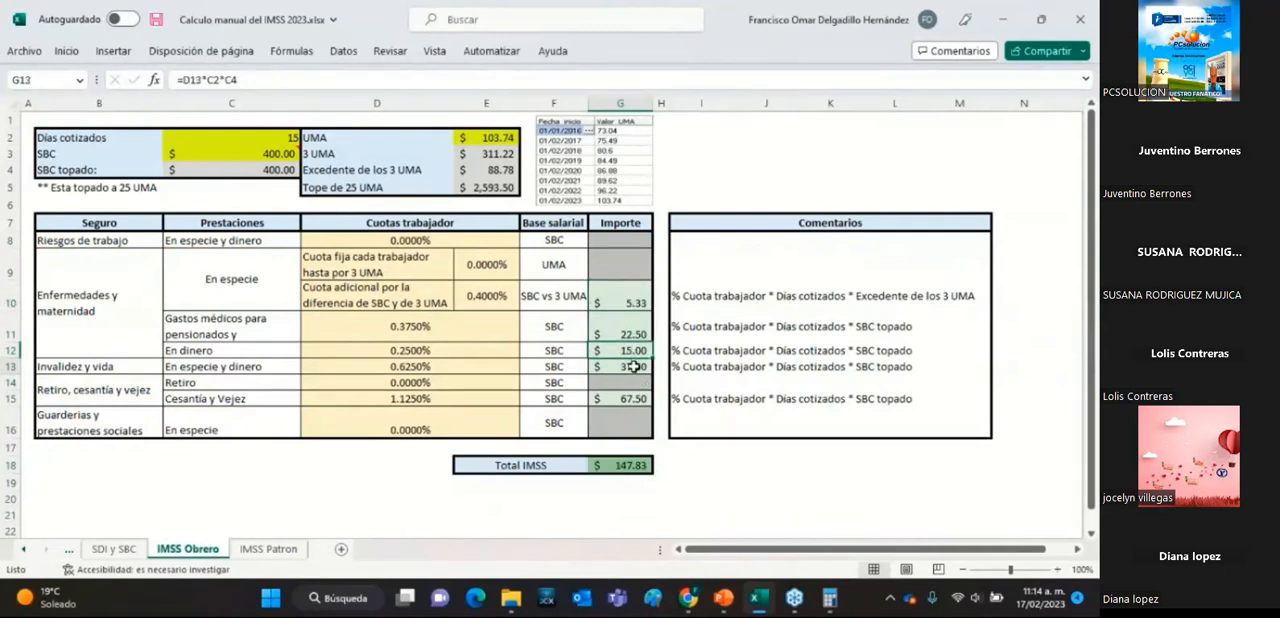
pyautogui.click(635, 400)
pyautogui.moveTo(366, 295); pyautogui.dragTo(610, 294)
pyautogui.moveTo(388, 333); pyautogui.dragTo(627, 336)
pyautogui.moveTo(440, 357); pyautogui.dragTo(628, 357)
pyautogui.moveTo(471, 400); pyautogui.dragTo(630, 401)
pyautogui.click(628, 465)
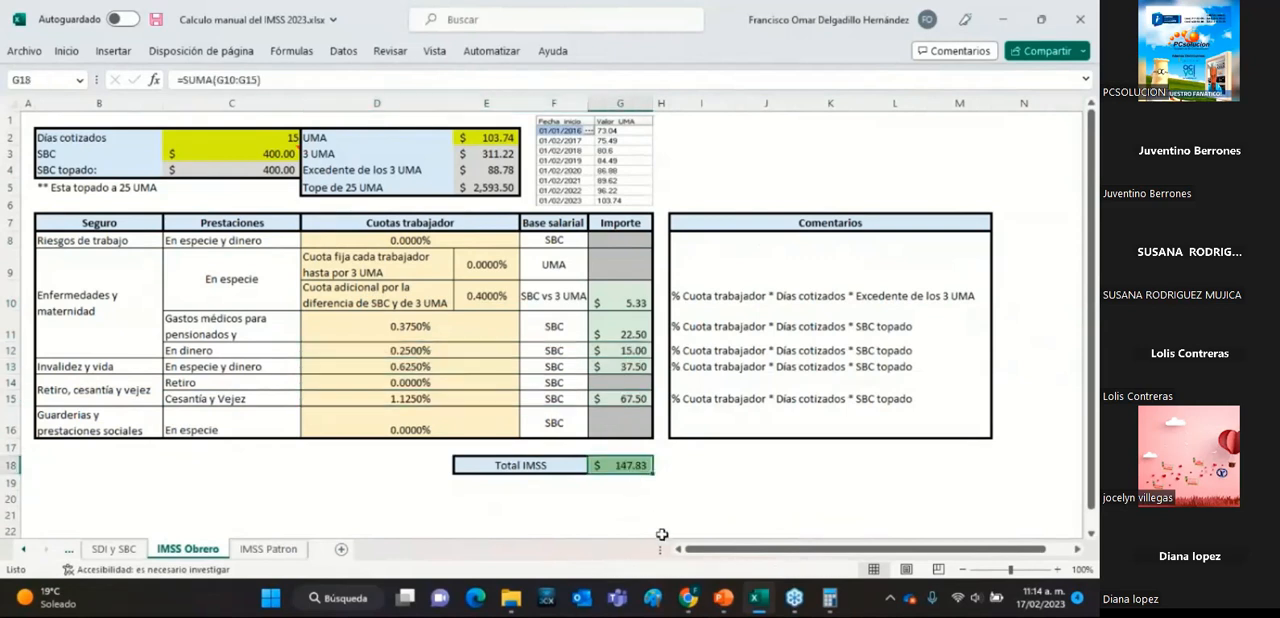
# On the IMSS Patron sheet, review the Enfermedades y maternidad quotas from the Cuota fija row down and the Total IMSS.
pyautogui.click(286, 550)
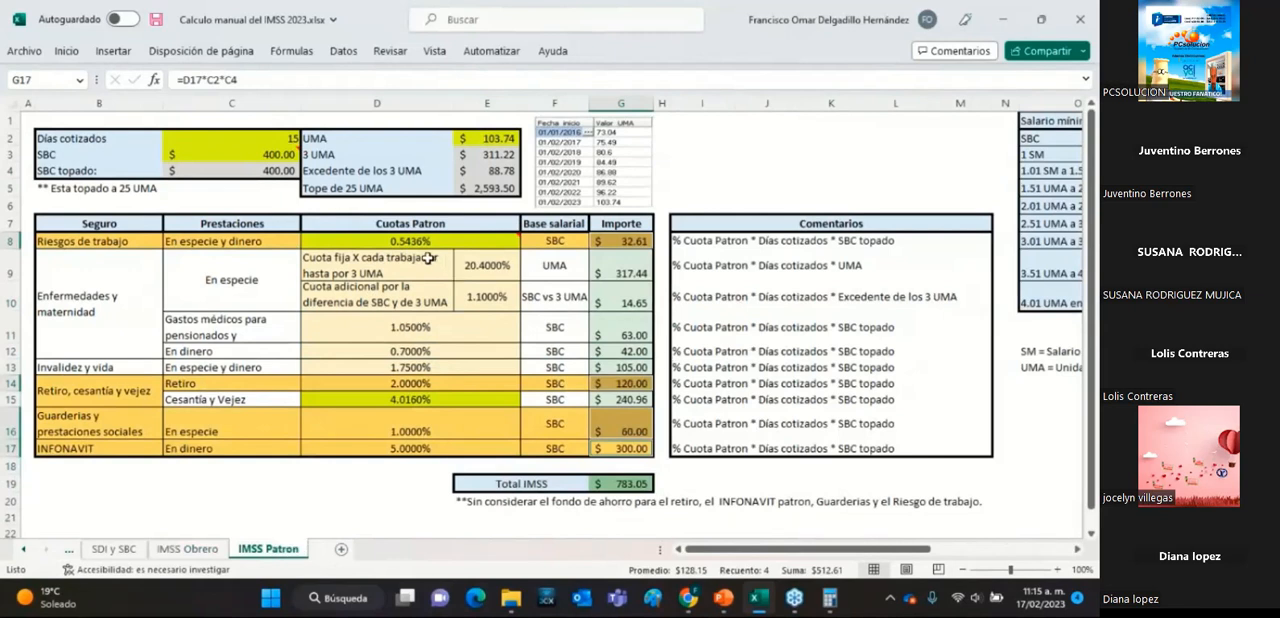
pyautogui.moveTo(423, 260); pyautogui.dragTo(620, 268)
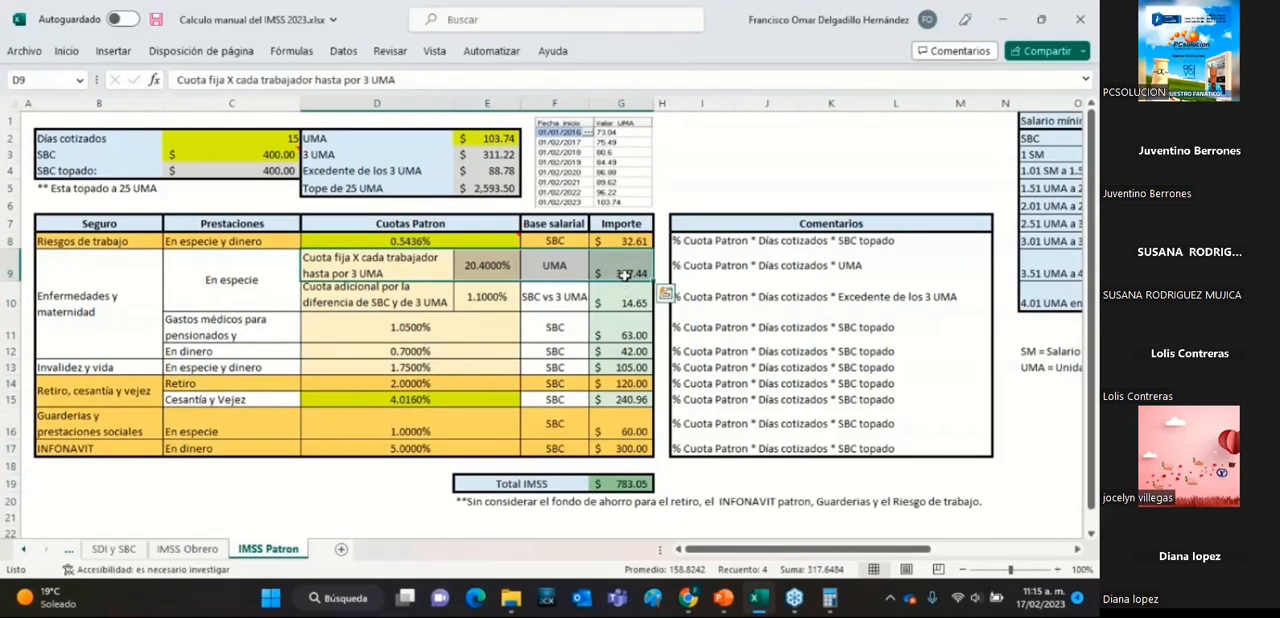
pyautogui.click(624, 290)
pyautogui.click(622, 332)
pyautogui.click(638, 484)
# Go back over the excluded employer amounts from INFONAVIT up through Guarderías and Retiro to Riesgos de trabajo.
pyautogui.click(632, 448)
pyautogui.click(630, 424)
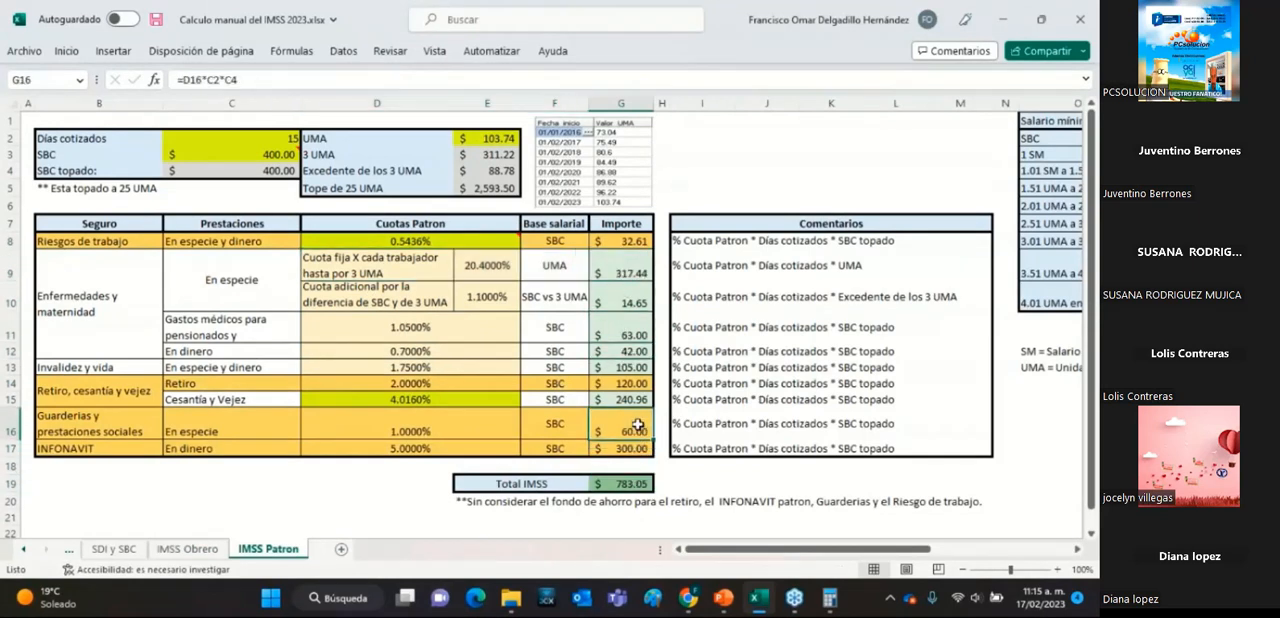
pyautogui.click(630, 383)
pyautogui.click(644, 241)
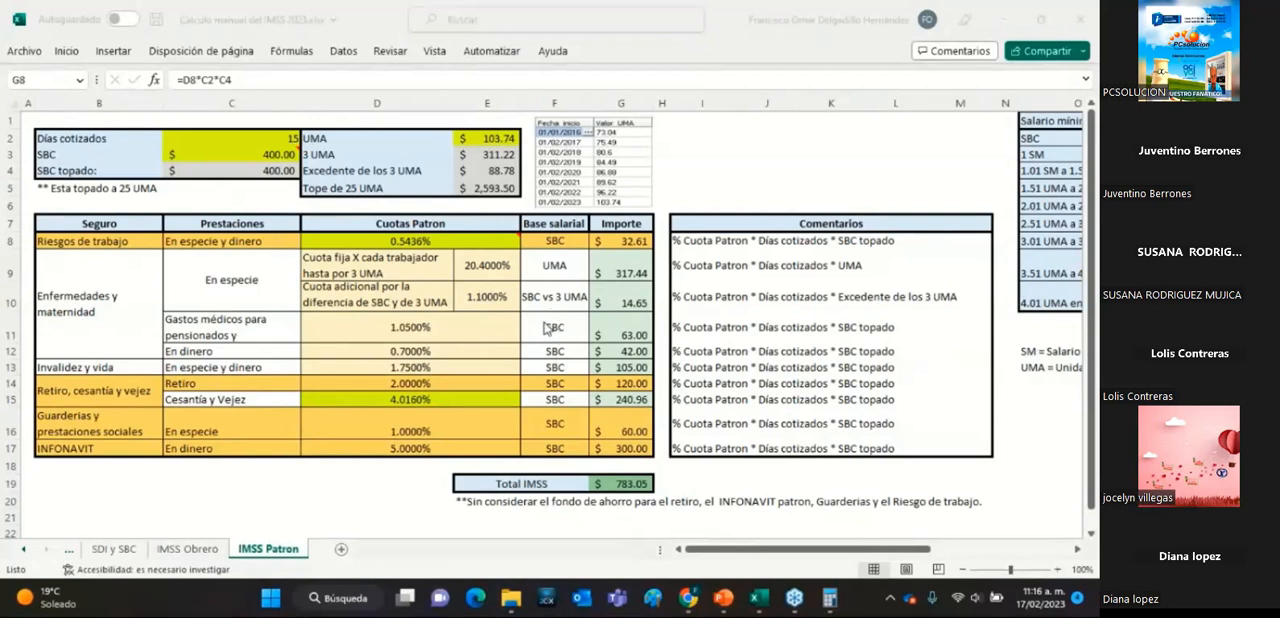
pyautogui.moveTo(505, 418)
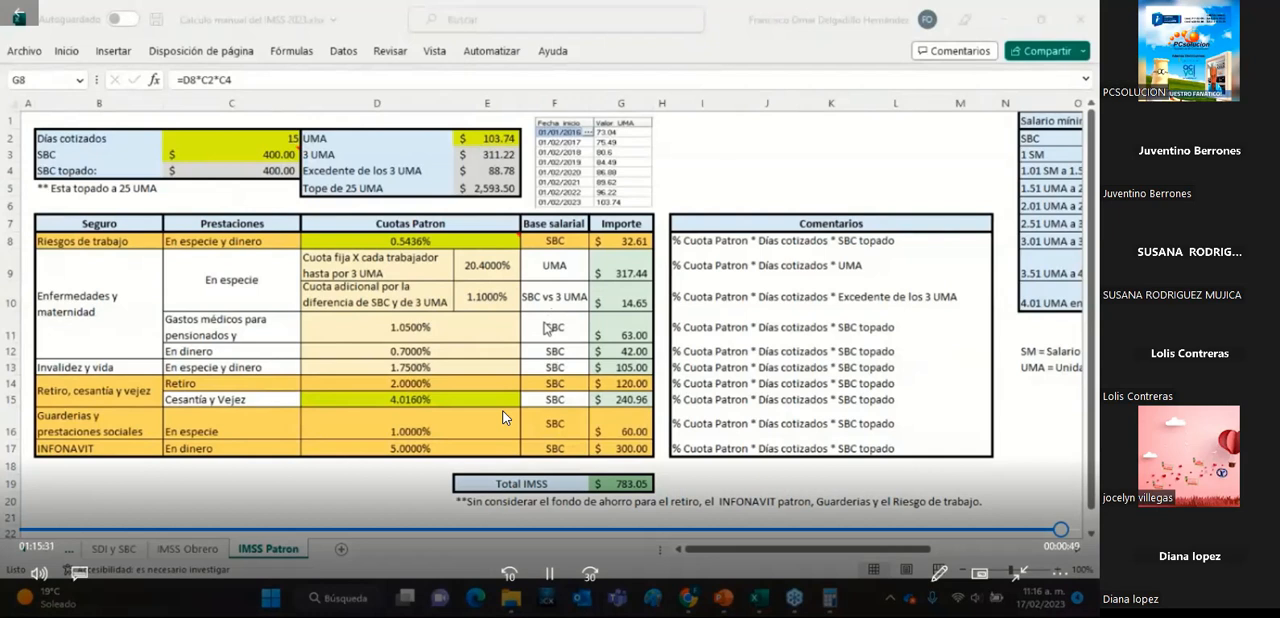